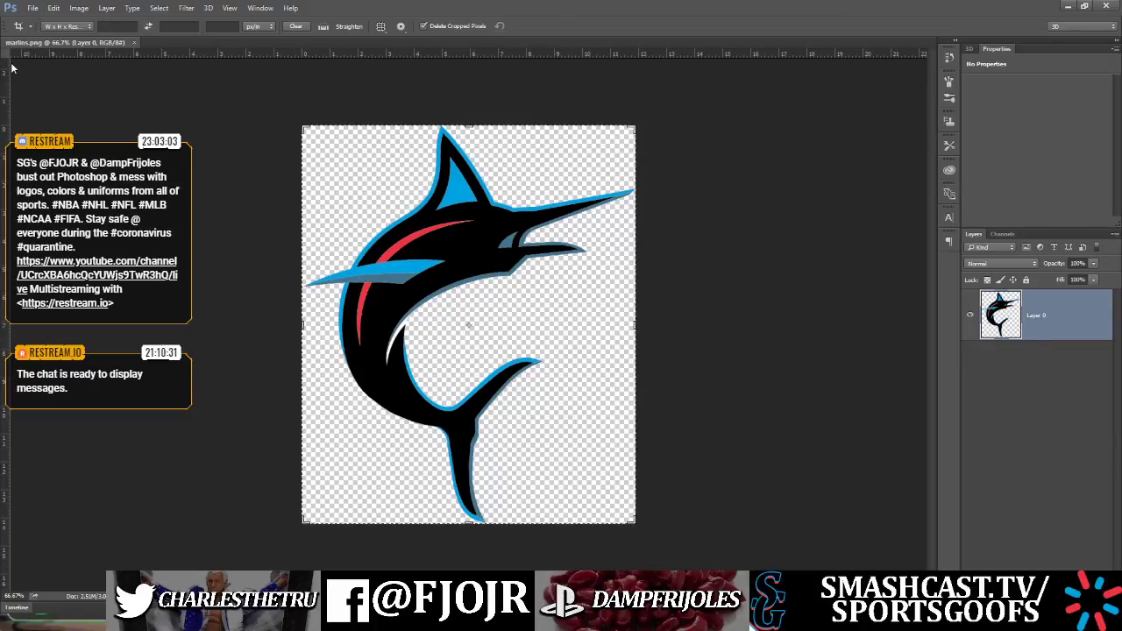
# Leave the Crop tool without cropping by switching to the Move tool
pyautogui.press('v')
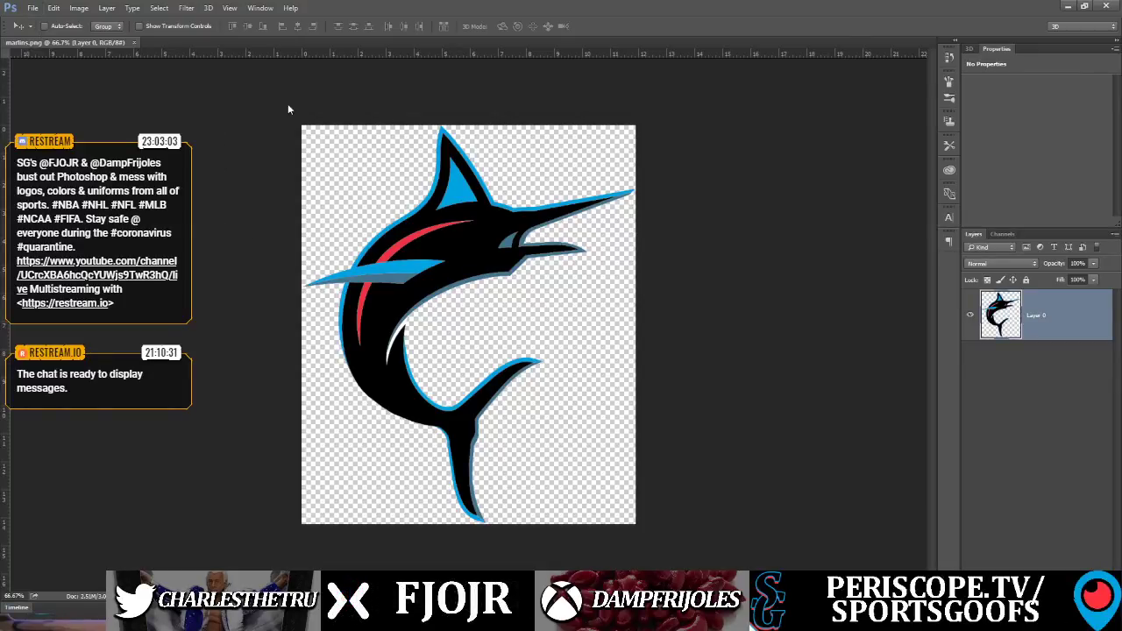
# Open rayshats.jpg, the nine-panel TB logo grid, as its own document
pyautogui.moveTo(153, 88); pyautogui.dragTo(283, 188)
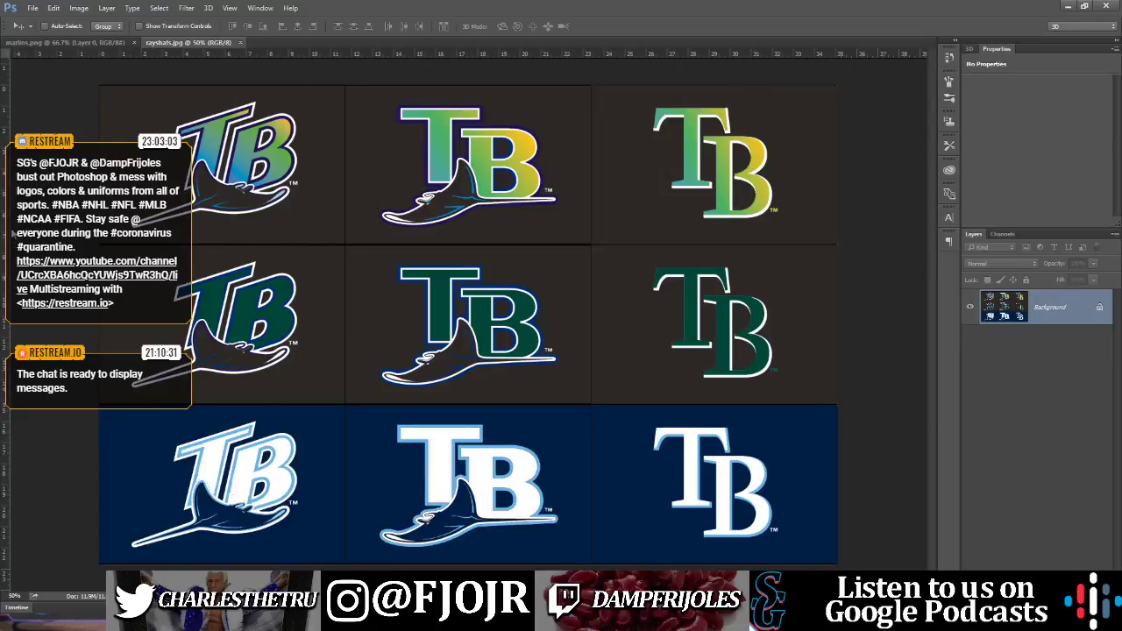
# Choose the Paint Bucket tool and create a new blank white document, Untitled-1
pyautogui.press('g')
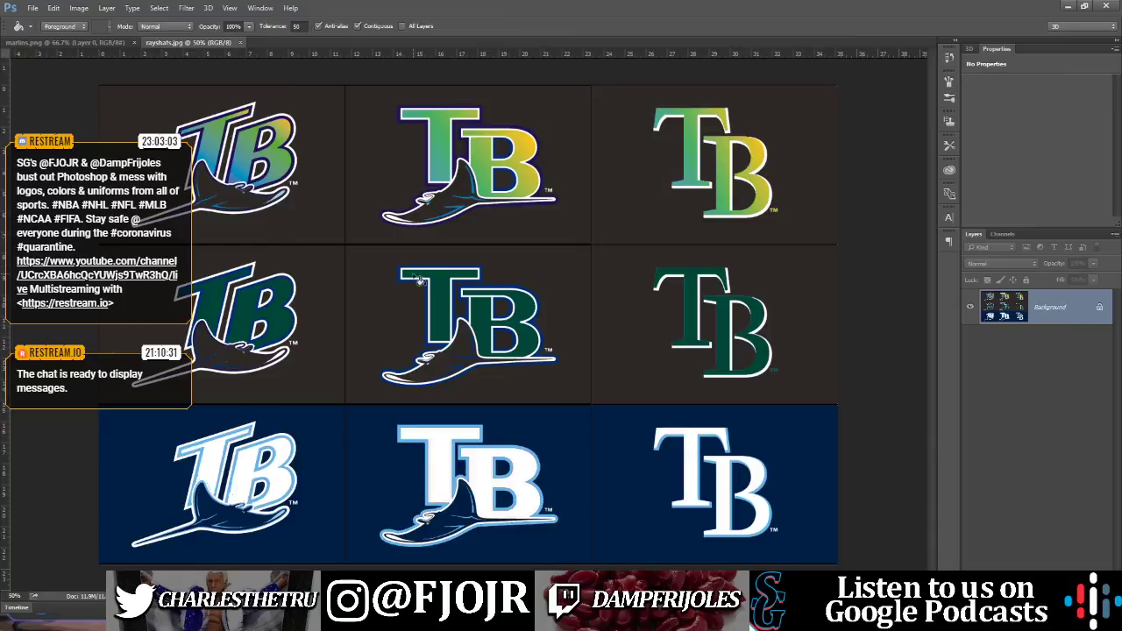
pyautogui.click(477, 257)
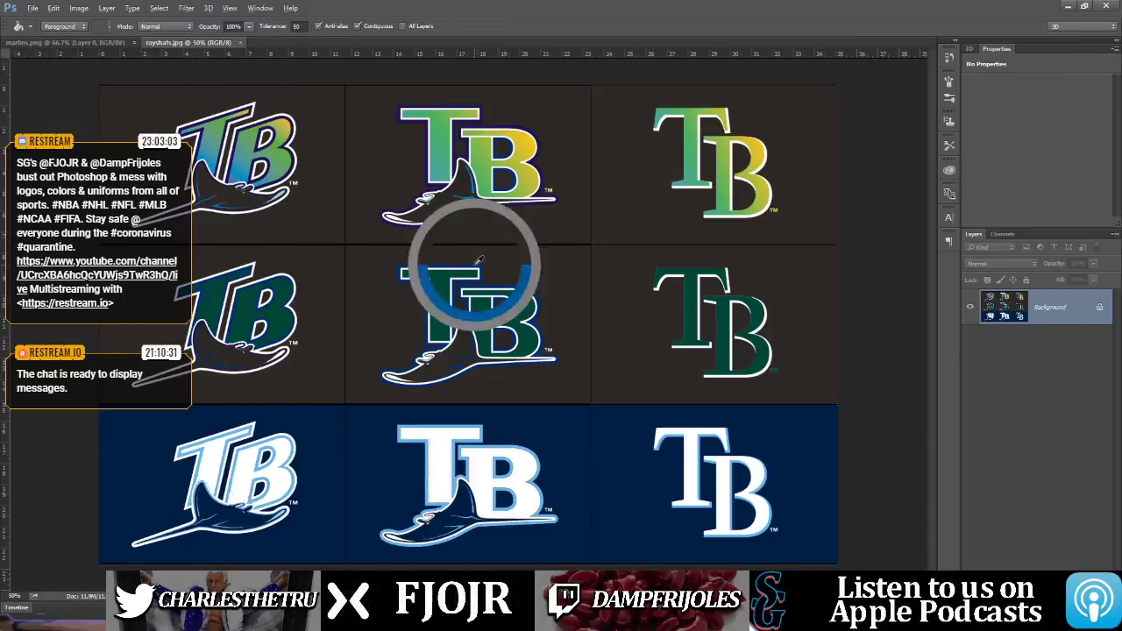
pyautogui.click(479, 259)
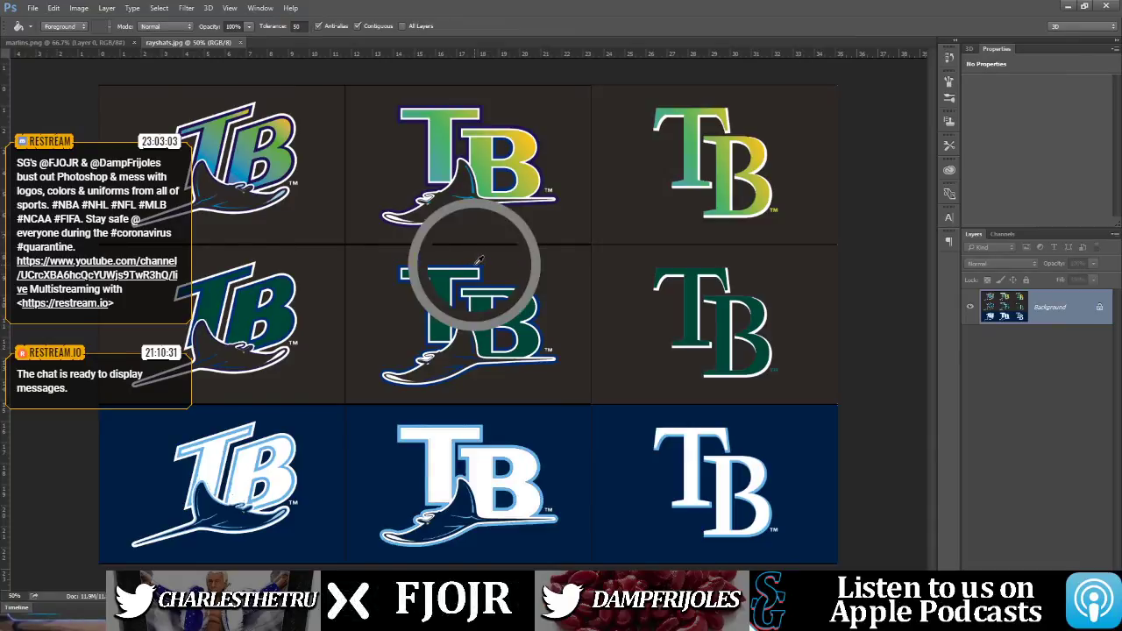
pyautogui.click(475, 272)
pyautogui.press('Return')
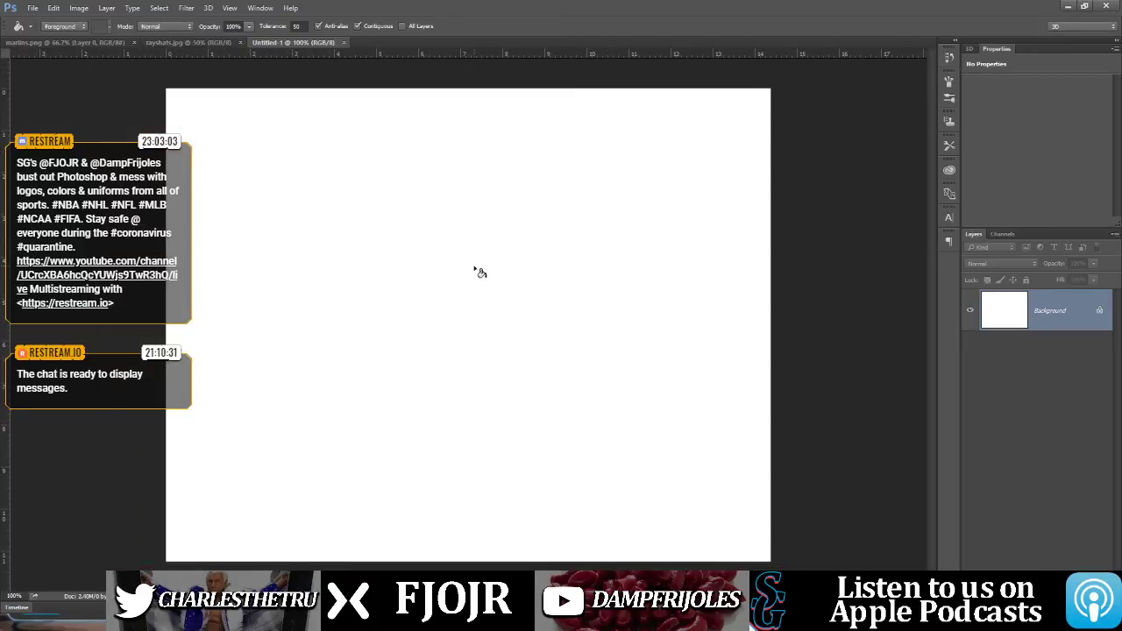
# Fill the blank Untitled-1 canvas navy blue, then return to rayshats.jpg
pyautogui.click(434, 290)
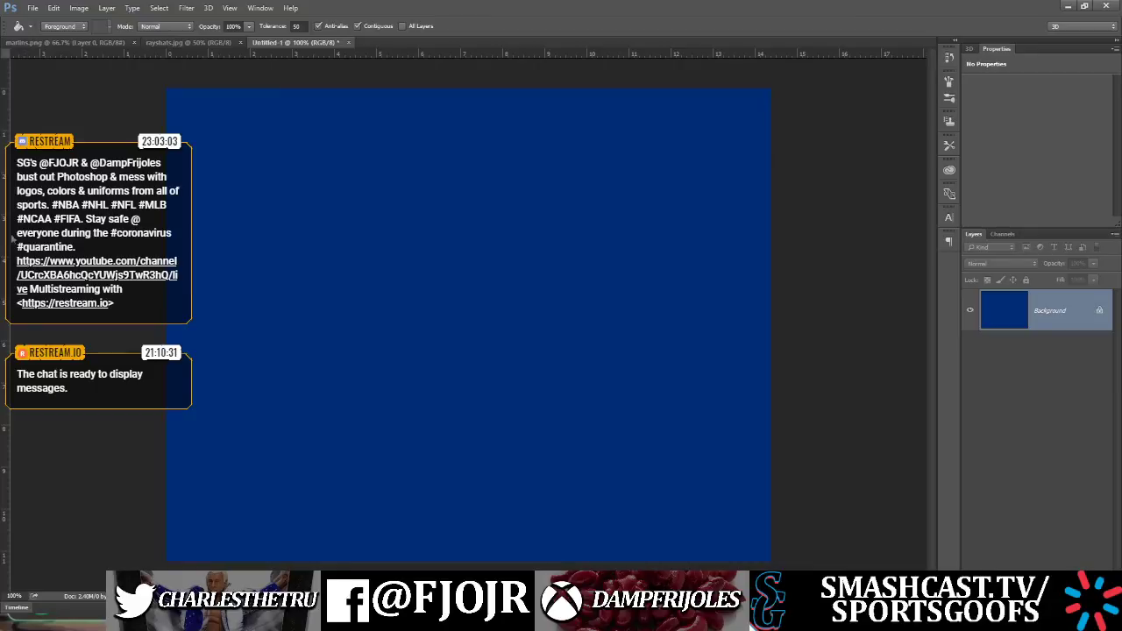
pyautogui.click(187, 43)
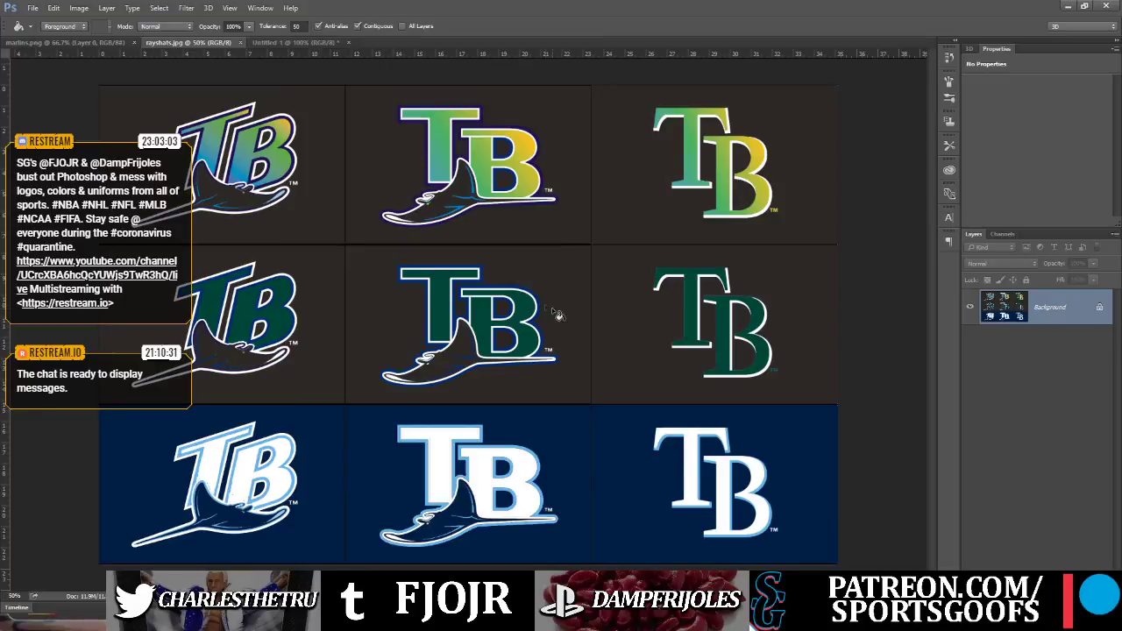
# Recolour the centre logo's green fill dark blue, then paste the Devil Rays colour chart into a new document
pyautogui.click(483, 322)
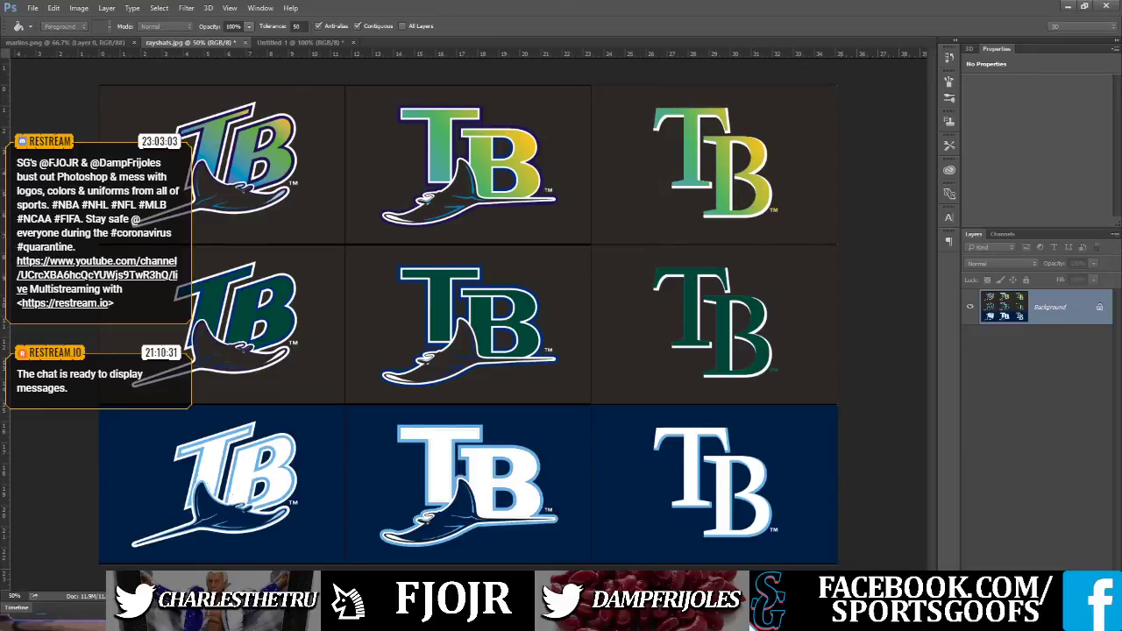
pyautogui.hotkey('ctrl', 'n')
pyautogui.press('Return')
pyautogui.hotkey('ctrl', 'v')
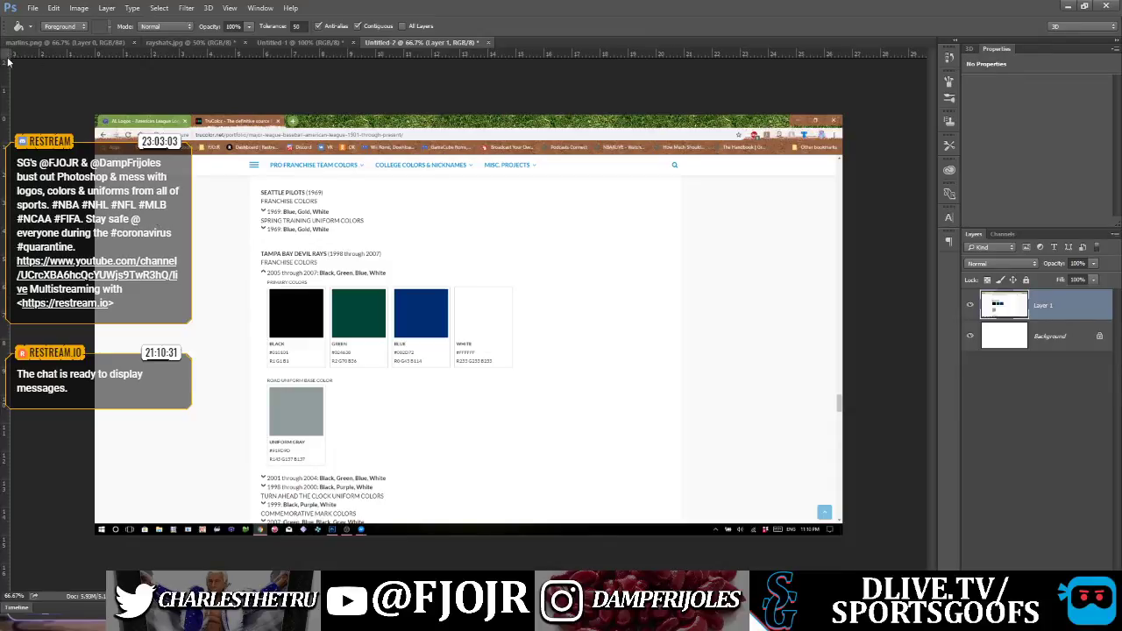
# Zoom in on the Devil Rays 2005–2007 swatches: black #010101, green #024638, blue #002D72, white #FFFFFF
pyautogui.press('v')
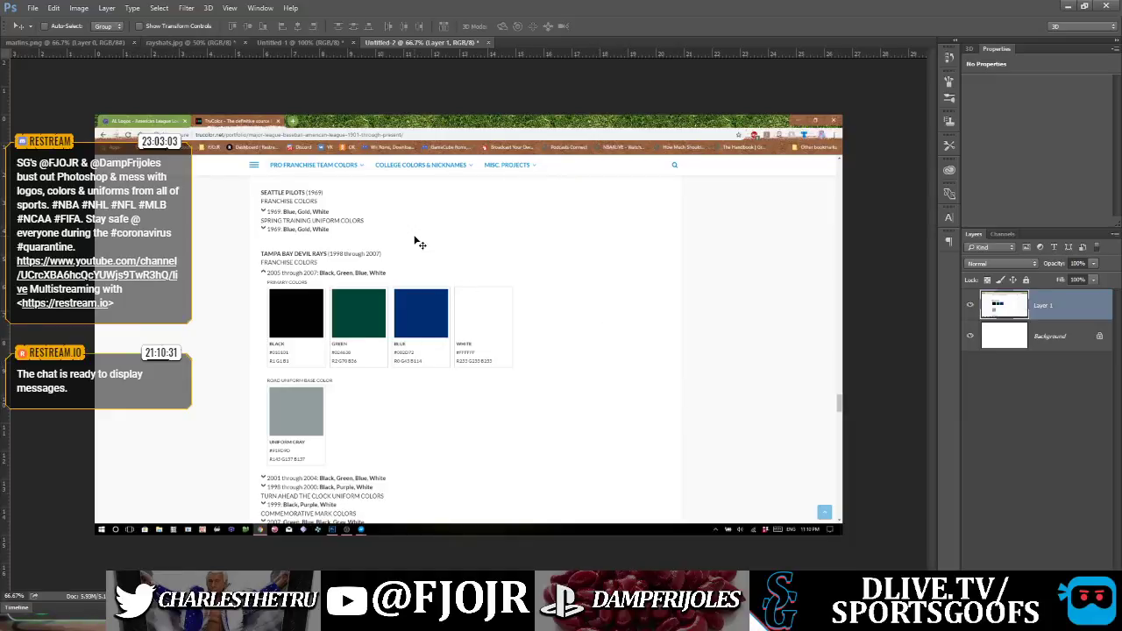
pyautogui.moveTo(282, 272); pyautogui.dragTo(312, 277)
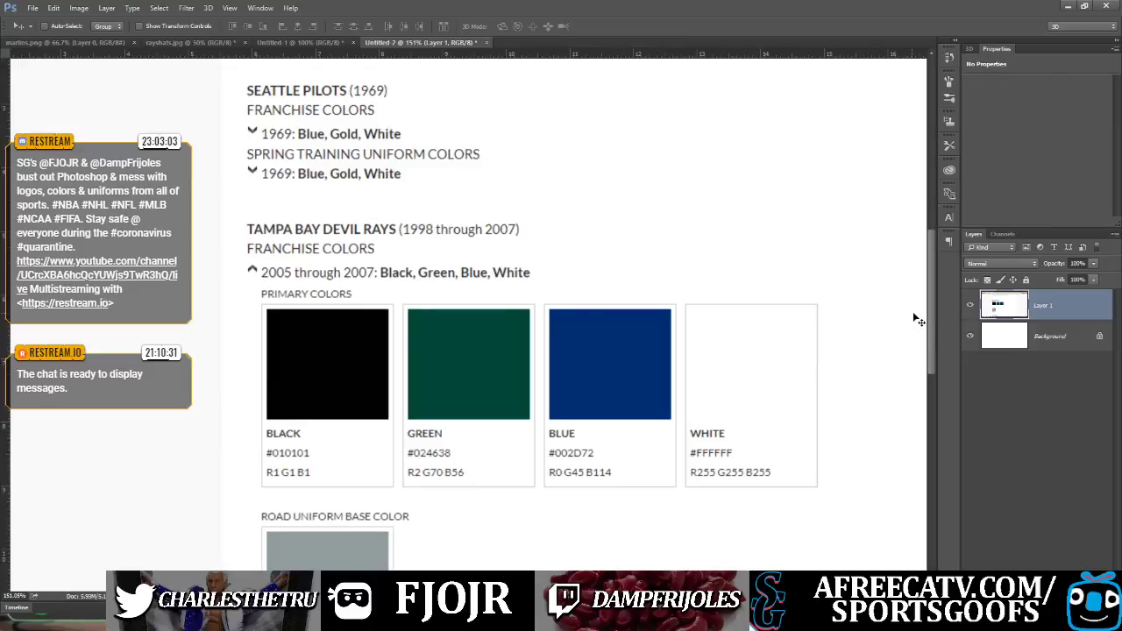
pyautogui.moveTo(934, 325); pyautogui.dragTo(934, 348)
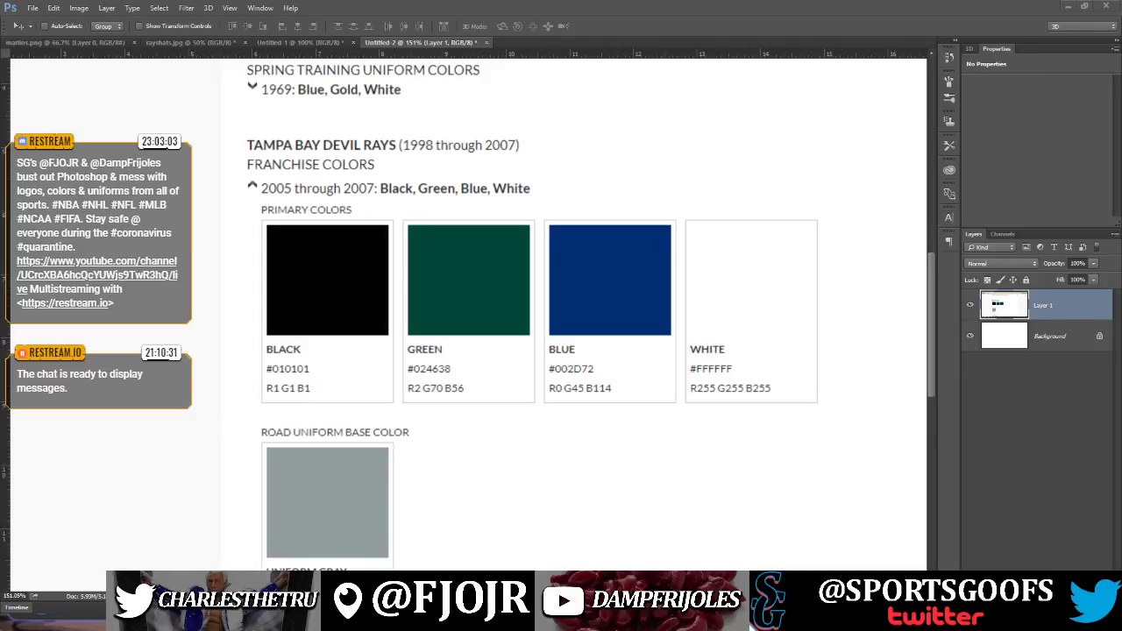
# Paste the Oakland Athletics colour screenshot as Layer 2 and fit the canvas on screen
pyautogui.hotkey('ctrl', 'v')
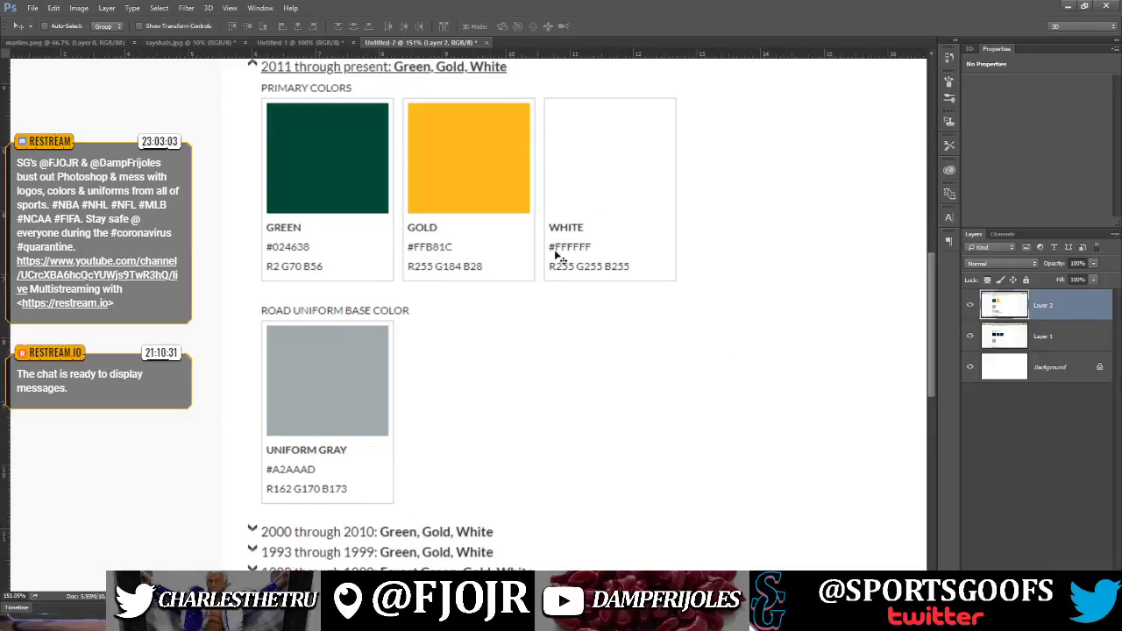
pyautogui.moveTo(446, 170); pyautogui.dragTo(448, 246)
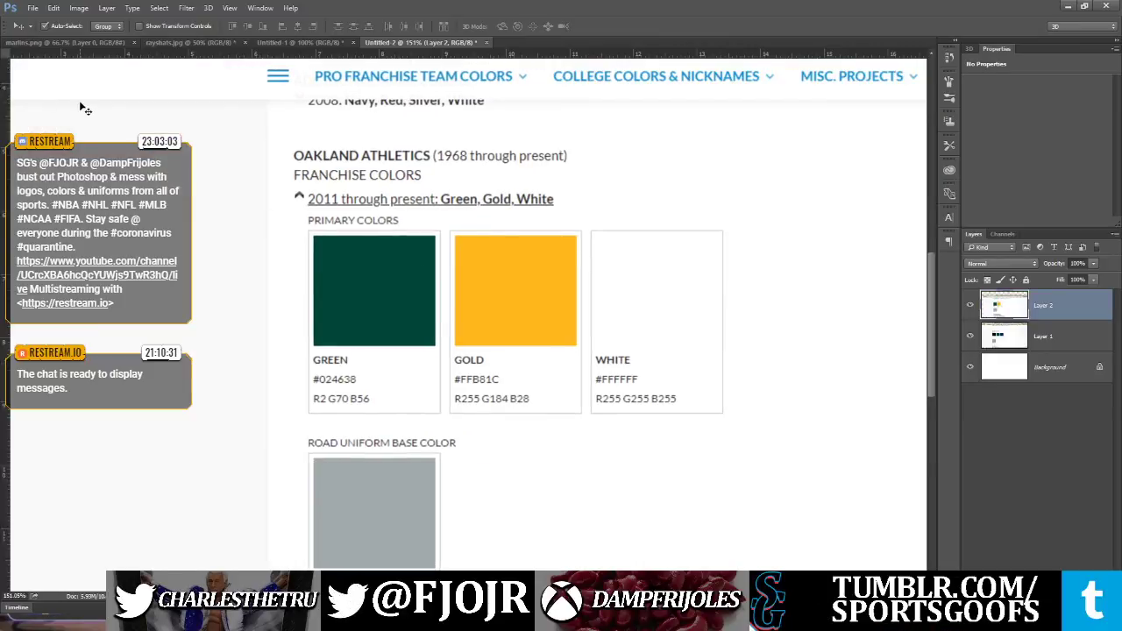
pyautogui.hotkey('ctrl', '0')
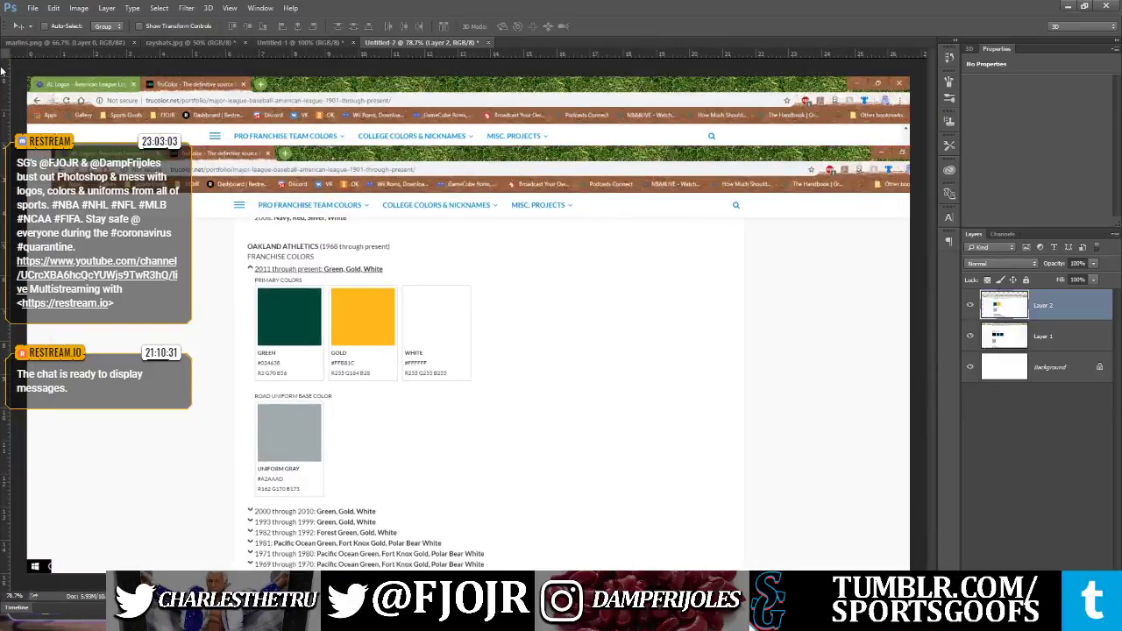
# Delete the unwanted left, right and browser-bar areas around the Athletics swatches
pyautogui.press('m')
pyautogui.moveTo(39, 117); pyautogui.dragTo(245, 570)
pyautogui.press('Delete')
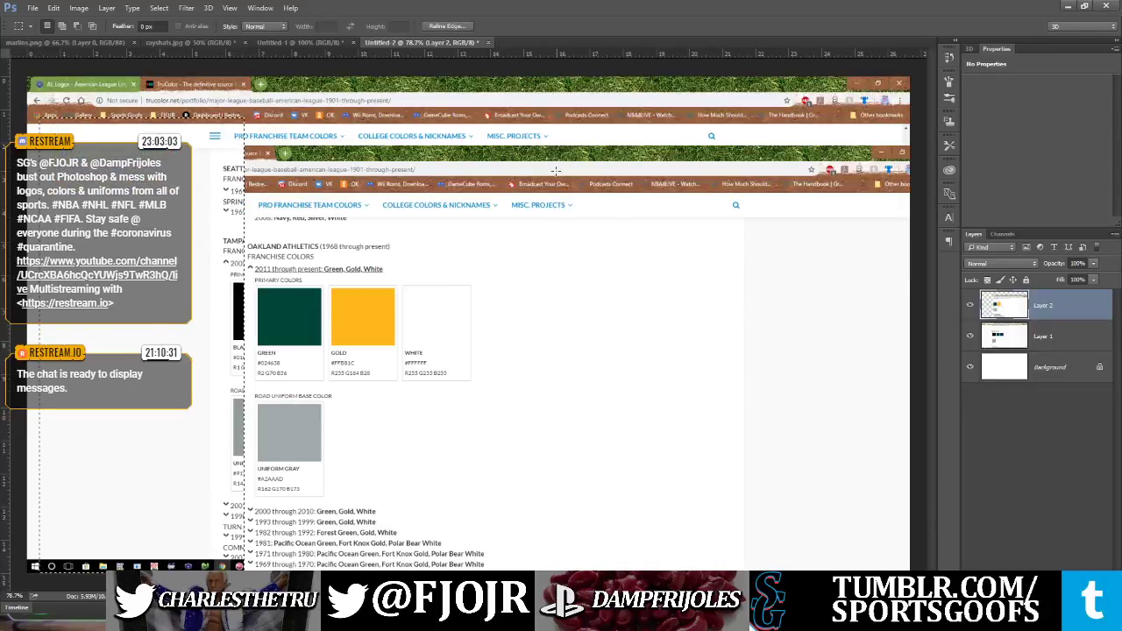
pyautogui.moveTo(490, 114); pyautogui.dragTo(916, 578)
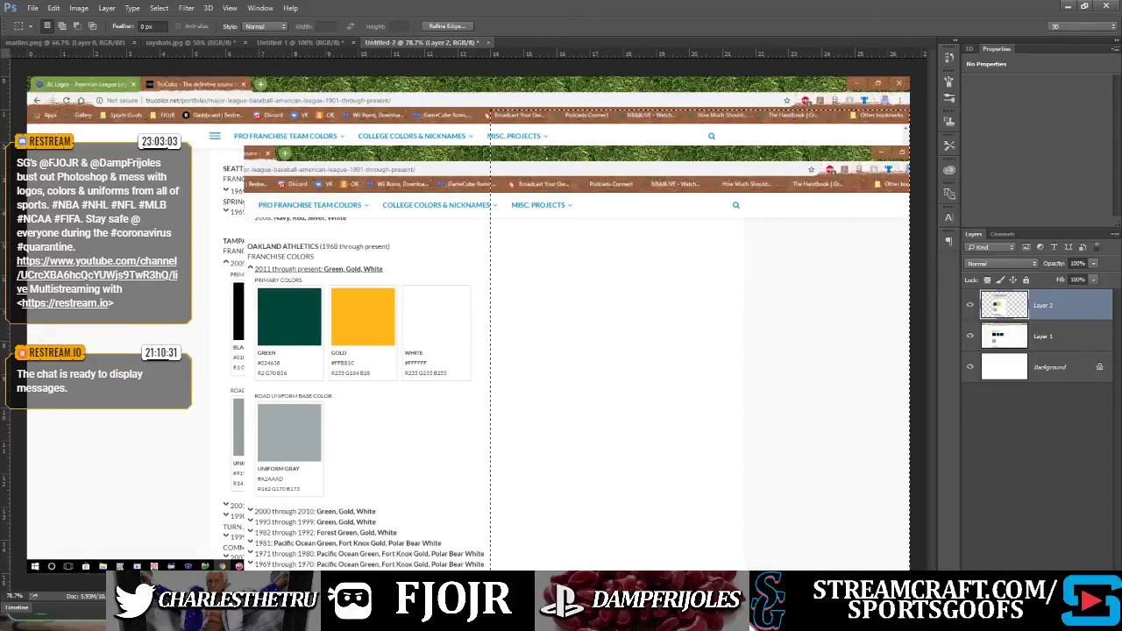
pyautogui.press('Delete')
pyautogui.hotkey('ctrl', 'd')
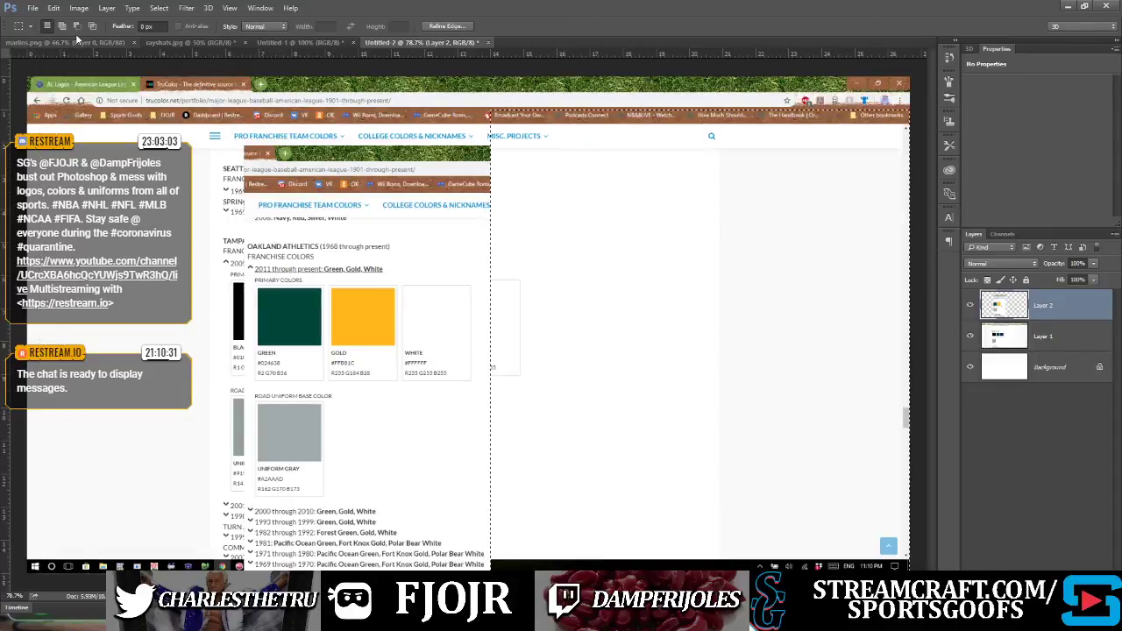
pyautogui.moveTo(200, 109); pyautogui.dragTo(588, 238)
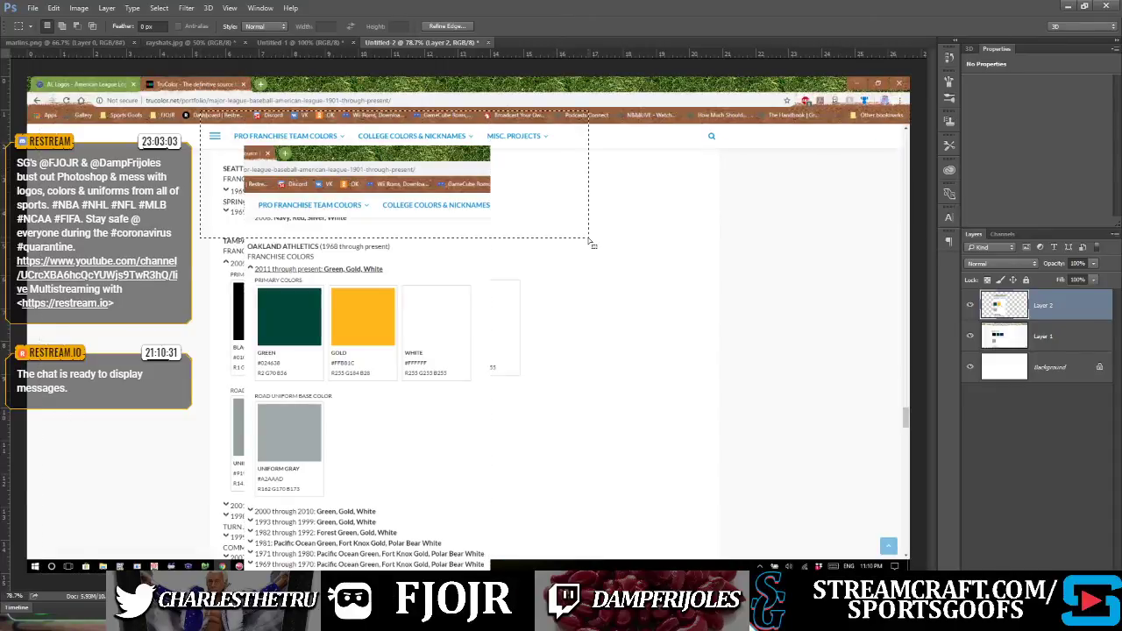
pyautogui.press('Delete')
pyautogui.hotkey('ctrl', 'd')
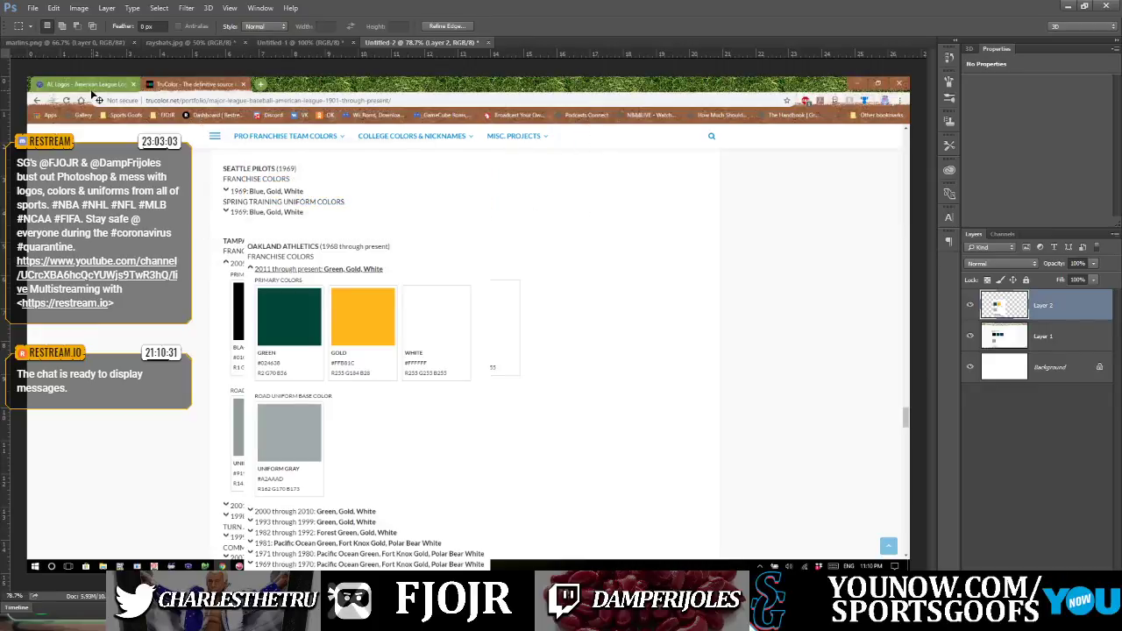
# Position the Athletics swatches just right of the Devil Rays swatches, then return to rayshats.jpg
pyautogui.press('v')
pyautogui.moveTo(426, 333); pyautogui.dragTo(537, 388)
pyautogui.moveTo(493, 451); pyautogui.dragTo(473, 459)
pyautogui.press('Up')
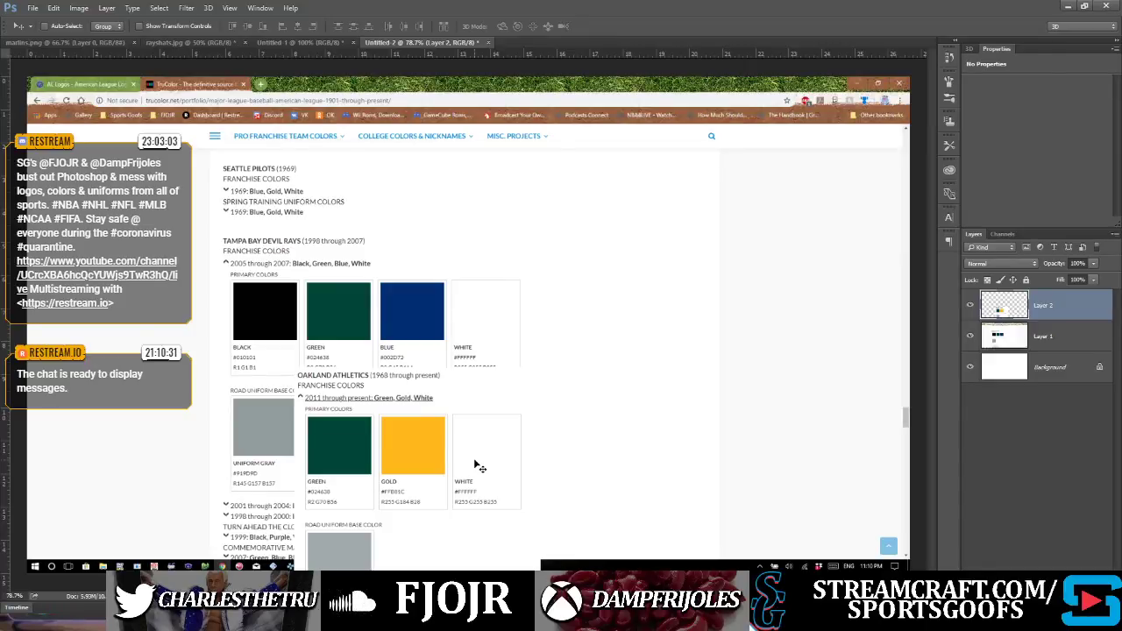
pyautogui.moveTo(388, 430); pyautogui.dragTo(556, 299)
pyautogui.press('Left')
pyautogui.press('Left')
pyautogui.press('Left')
pyautogui.press('Left')
pyautogui.press('Left')
pyautogui.press('Left')
pyautogui.press('Left')
pyautogui.press('Left')
pyautogui.press('Up')
pyautogui.press('Up')
pyautogui.press('Up')
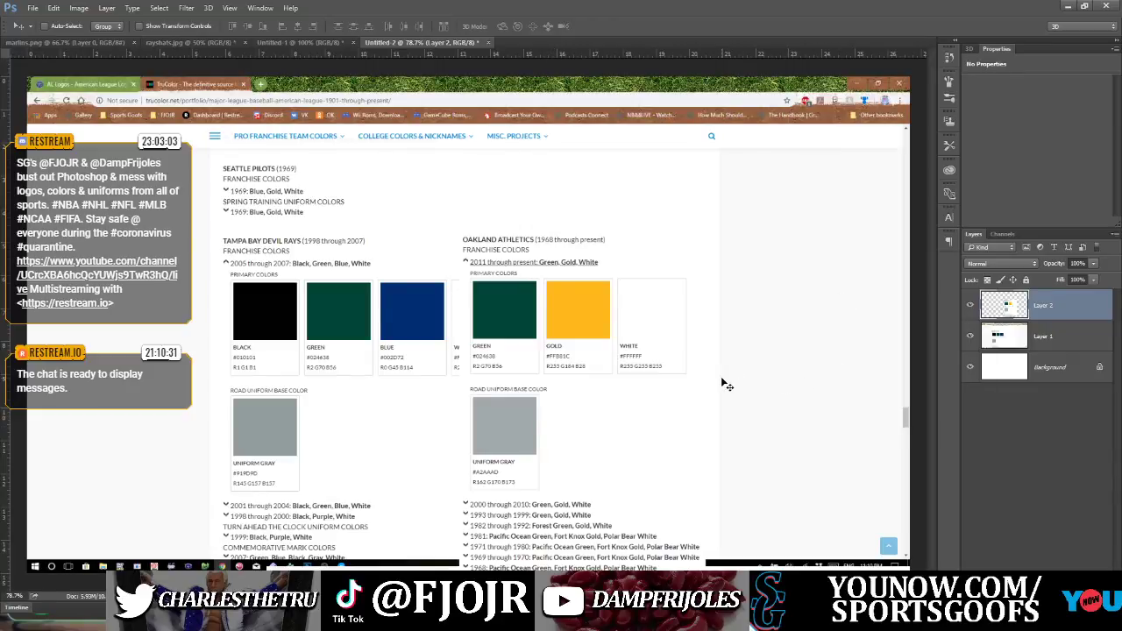
pyautogui.moveTo(714, 350); pyautogui.dragTo(783, 348)
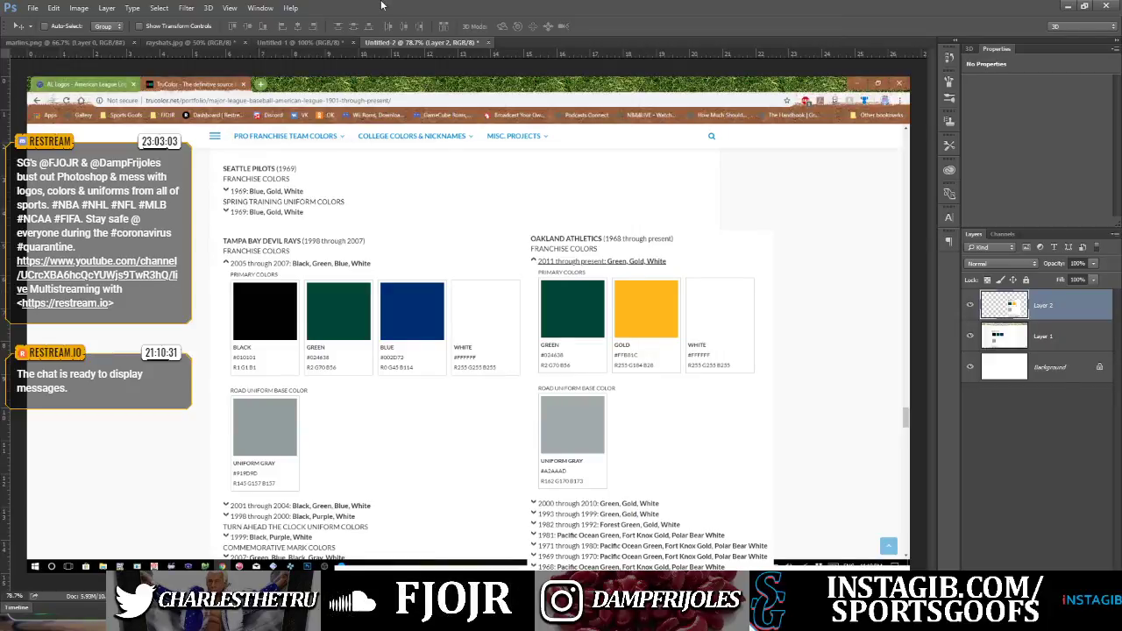
pyautogui.click(204, 42)
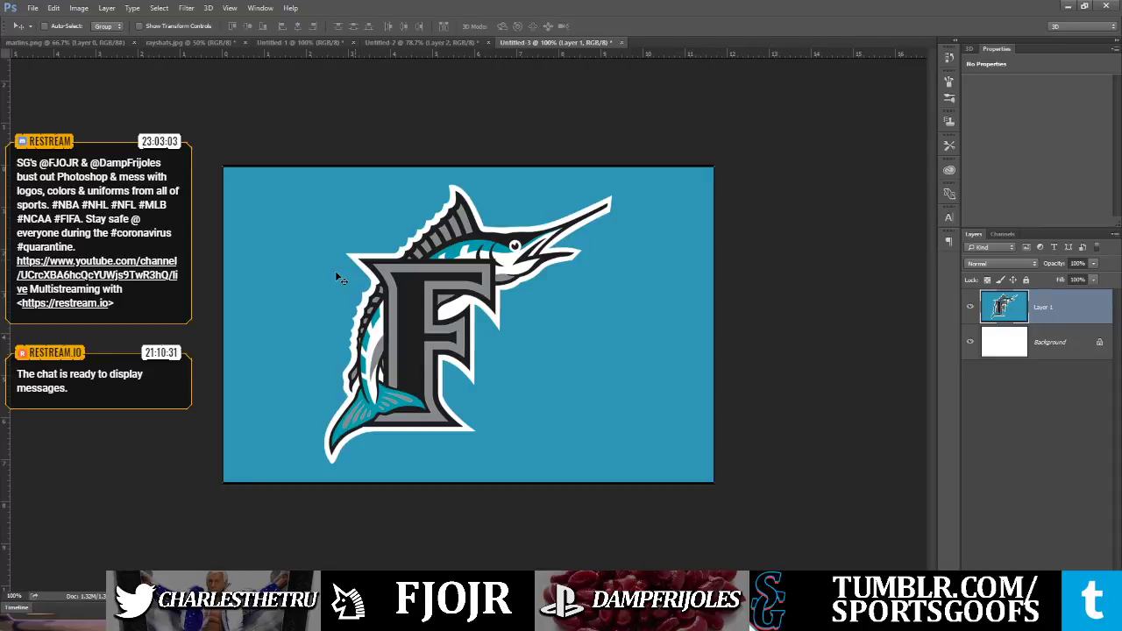
# Extend the canvas with the Crop tool and paste the black-background F logo beside the teal one
pyautogui.press('c')
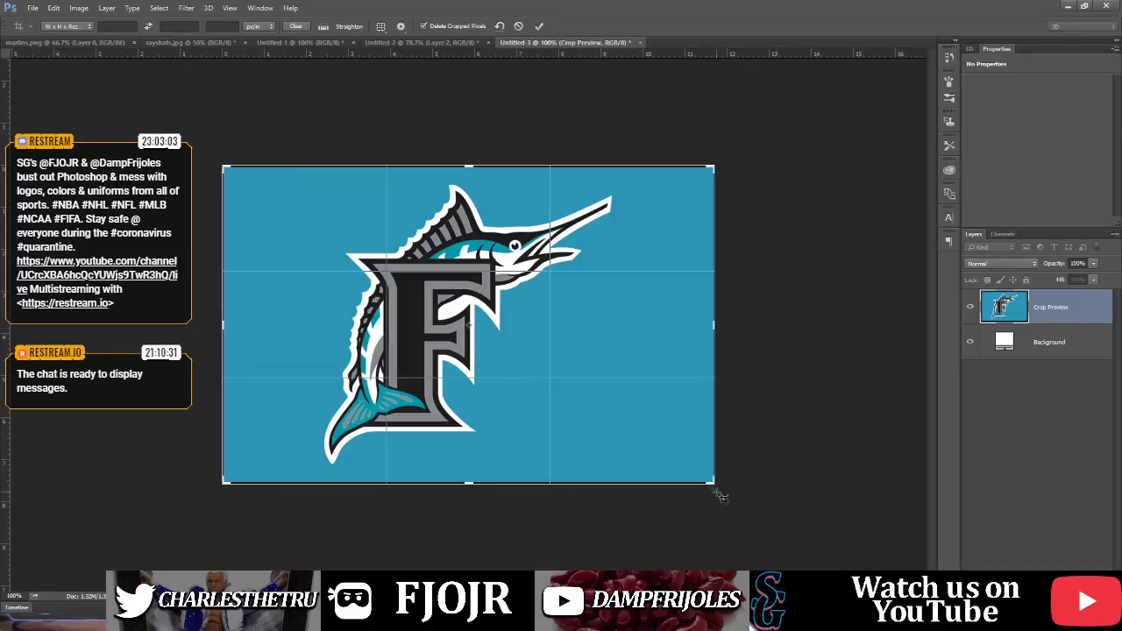
pyautogui.moveTo(712, 489); pyautogui.dragTo(757, 513)
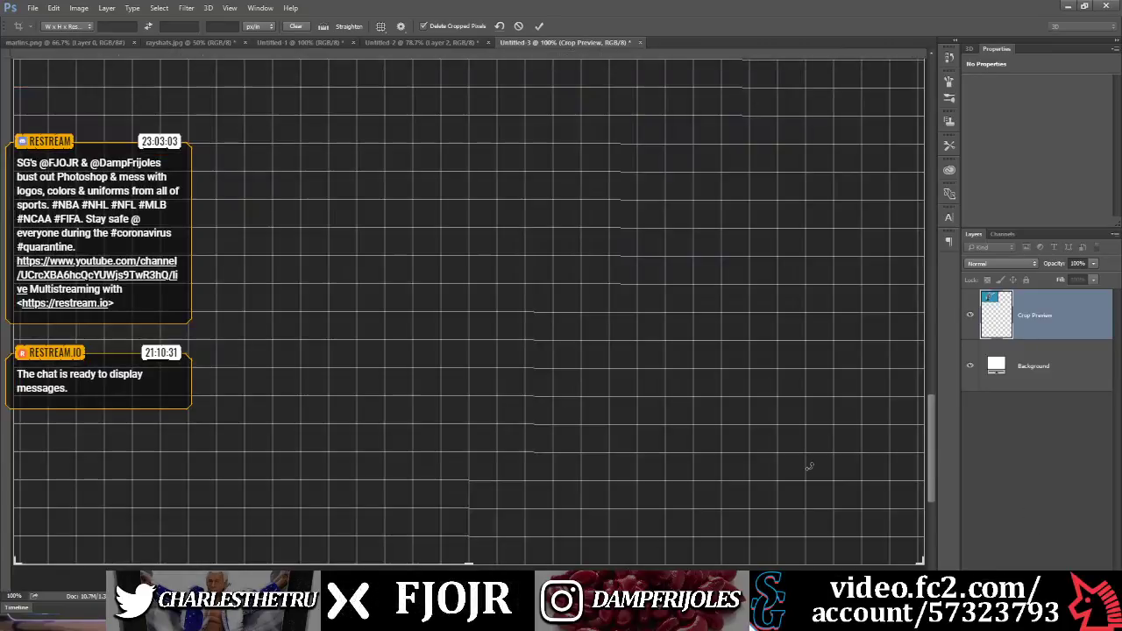
pyautogui.hotkey('ctrl', '-')
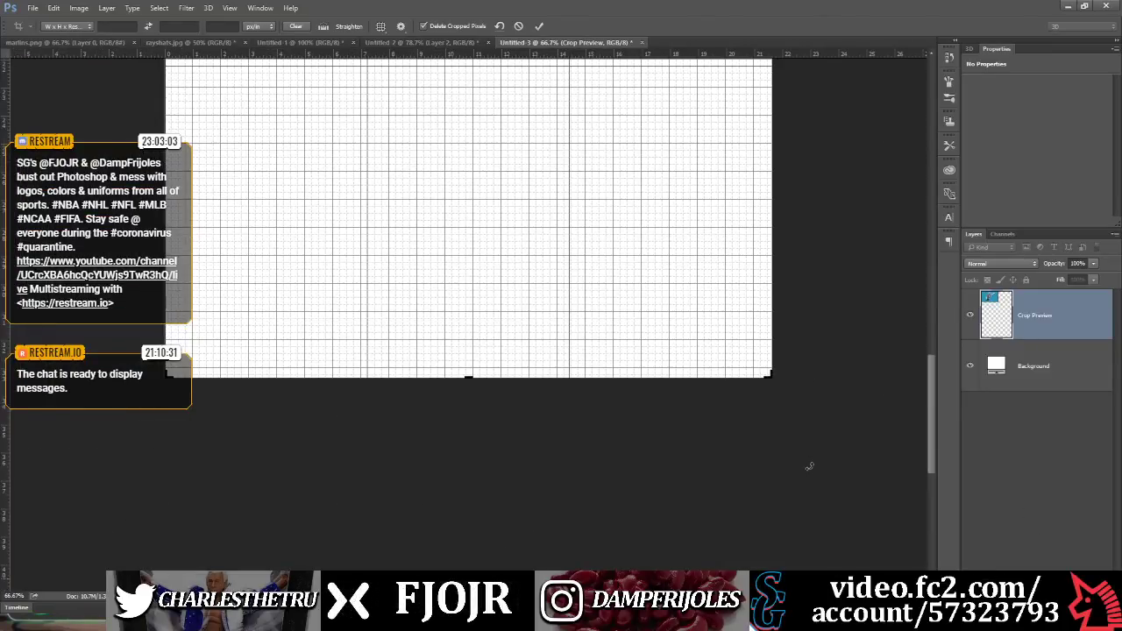
pyautogui.hotkey('ctrl', '0')
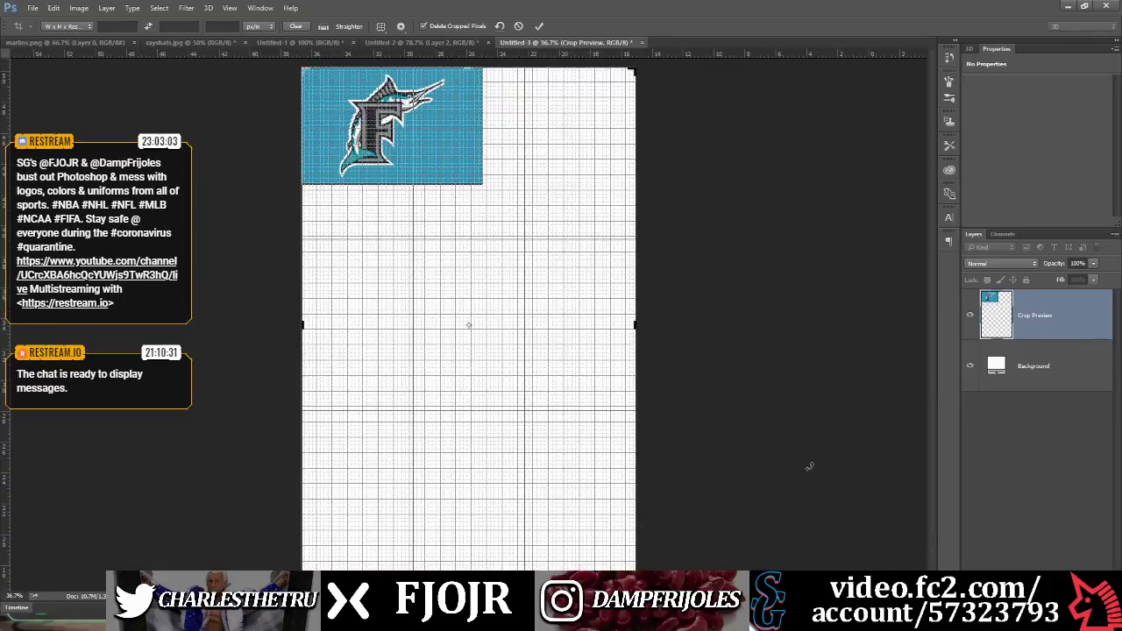
pyautogui.moveTo(559, 570); pyautogui.dragTo(678, 480)
pyautogui.press('Return')
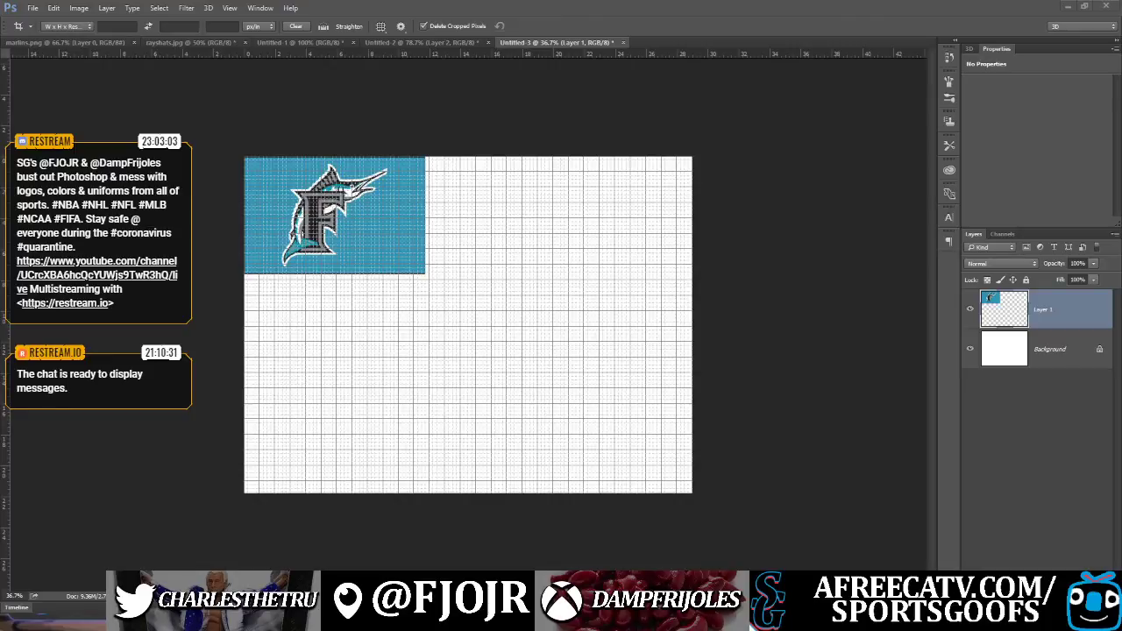
pyautogui.press('v')
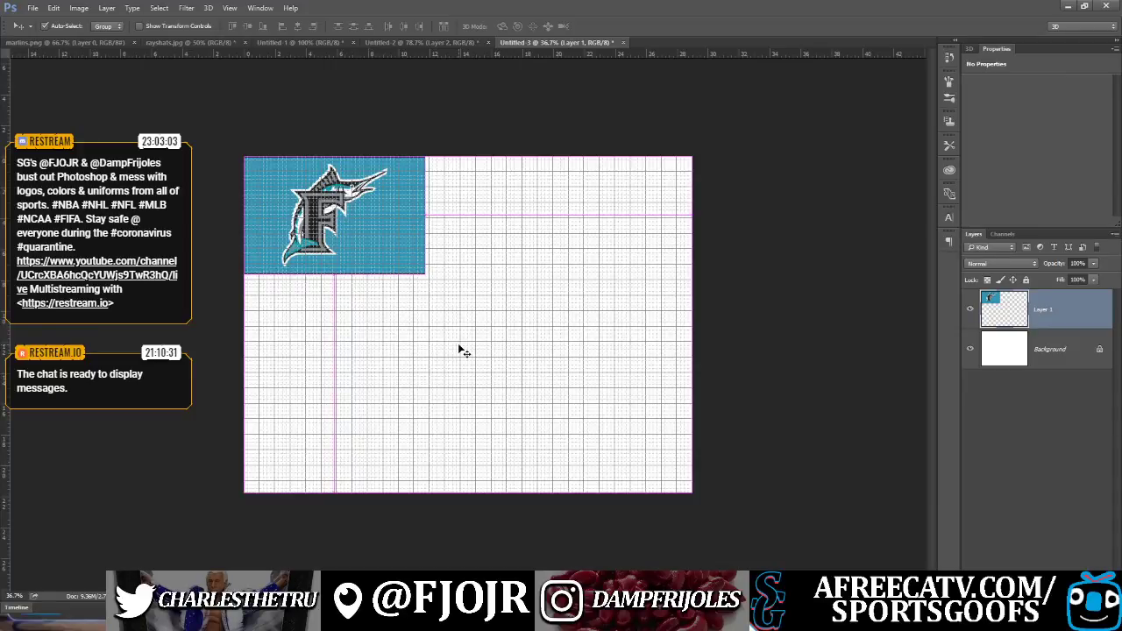
pyautogui.hotkey('ctrl', 'v')
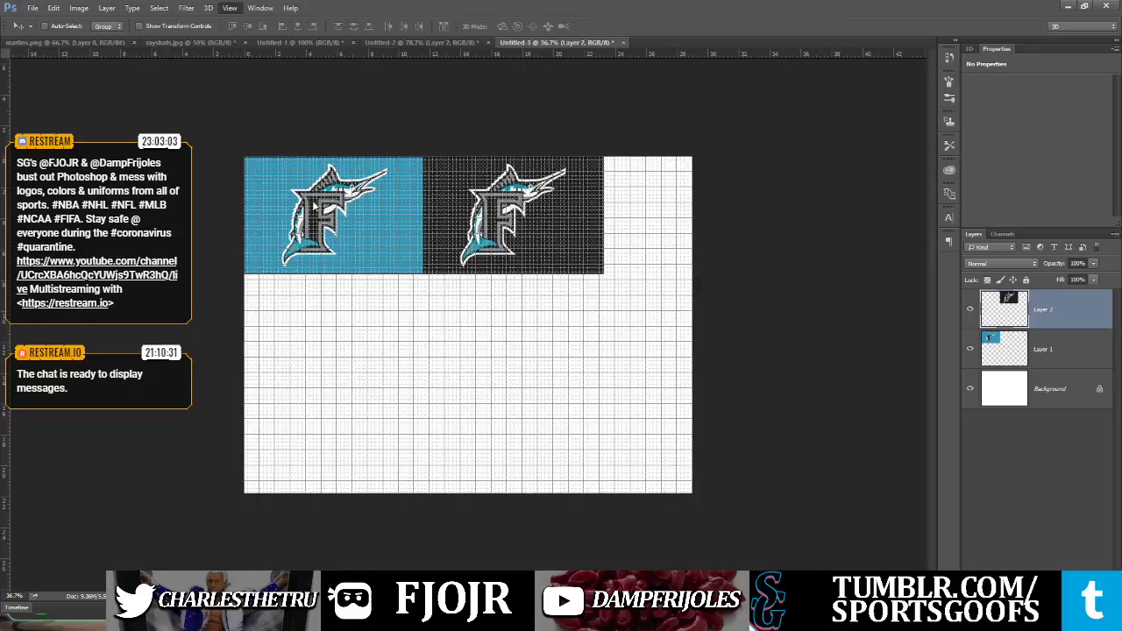
# Hide the grid and place the red-background M logo in the second row
pyautogui.hotkey('ctrl', "'")
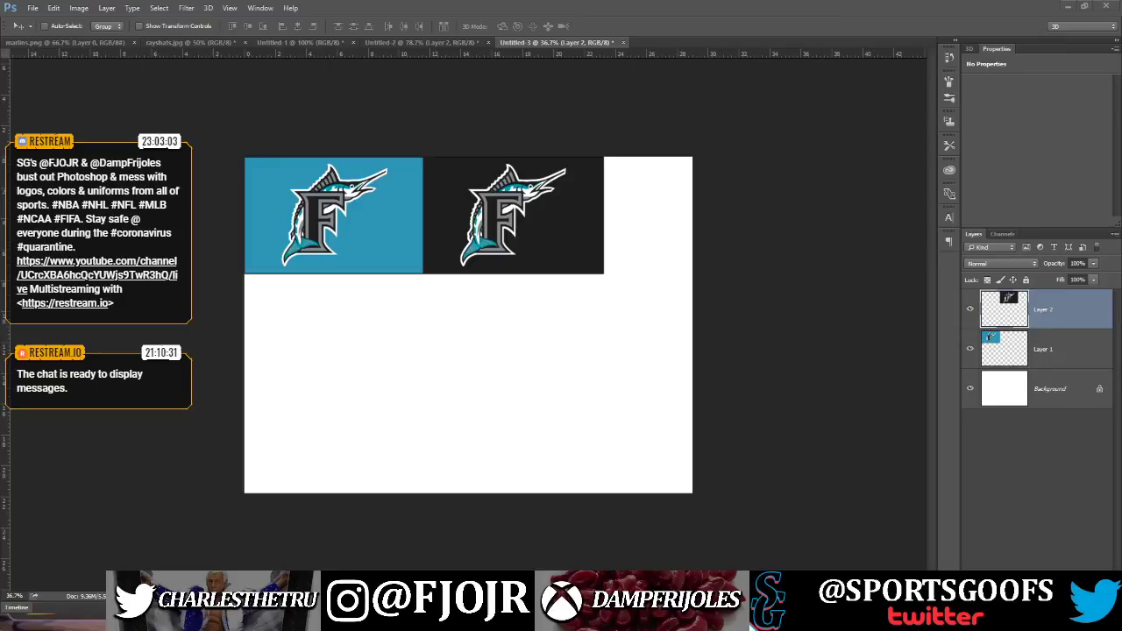
pyautogui.hotkey('ctrl', 'v')
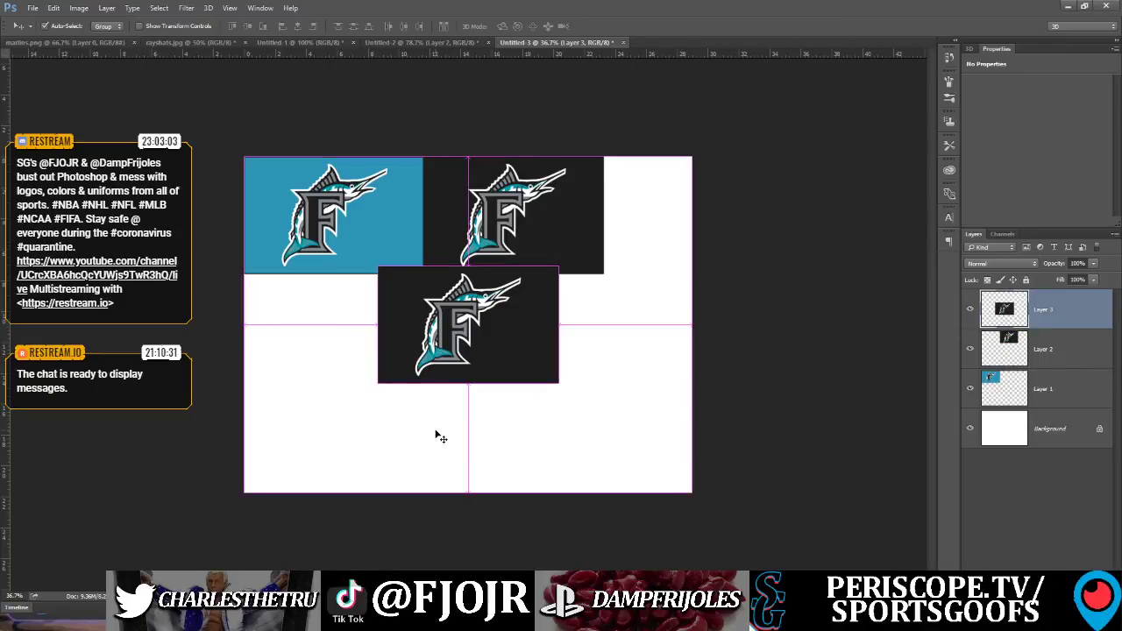
pyautogui.hotkey('ctrl', 'z')
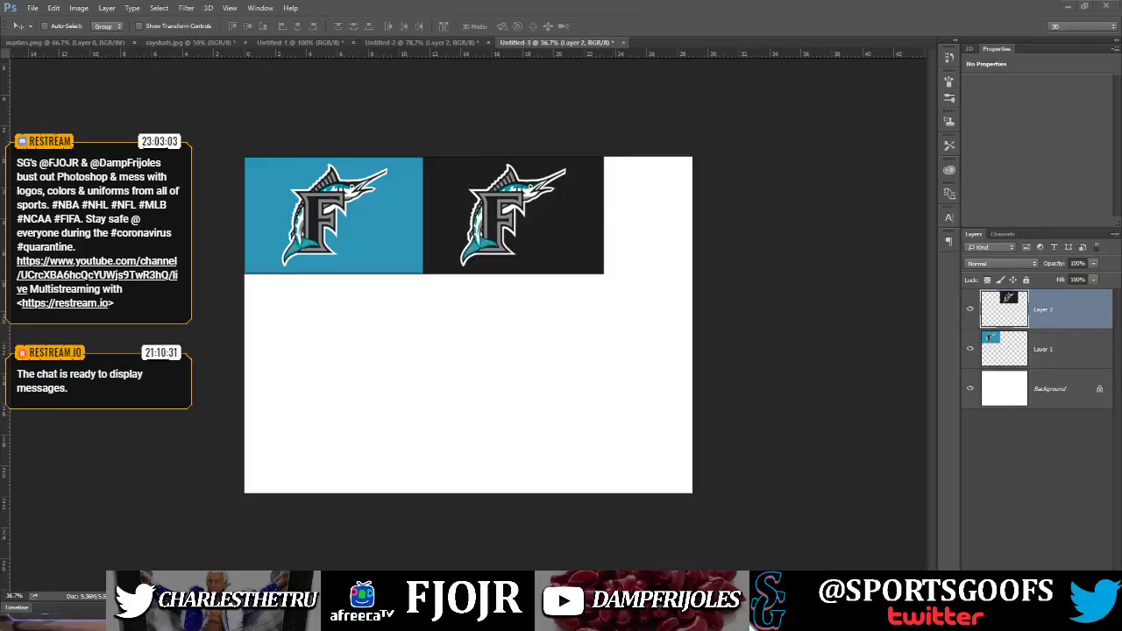
pyautogui.hotkey('ctrl', 'v')
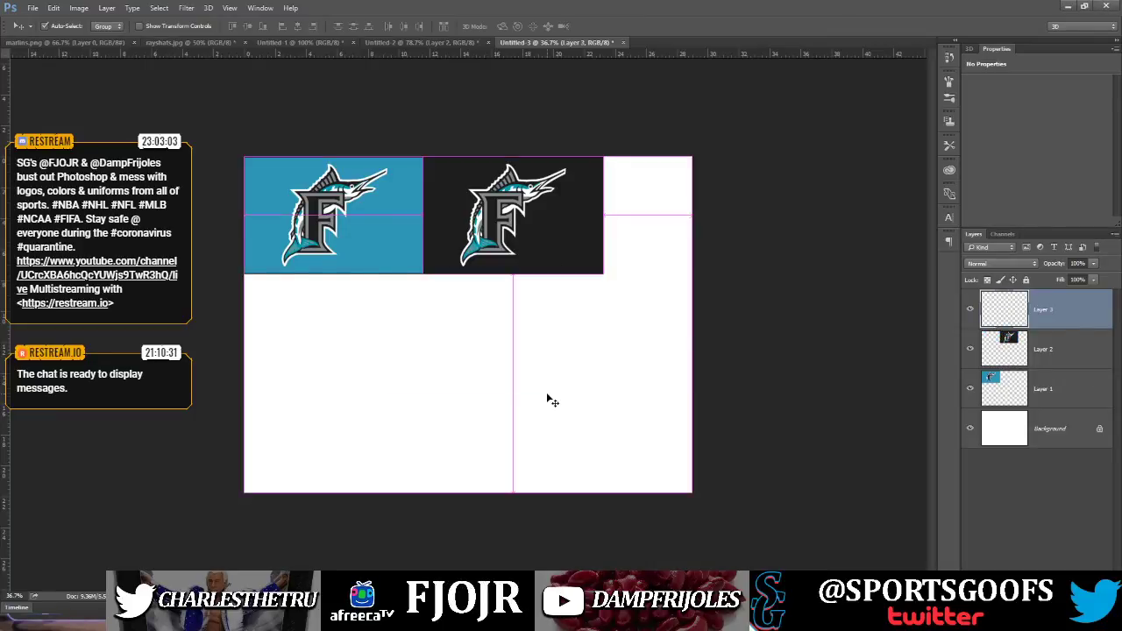
pyautogui.moveTo(495, 340); pyautogui.dragTo(535, 344)
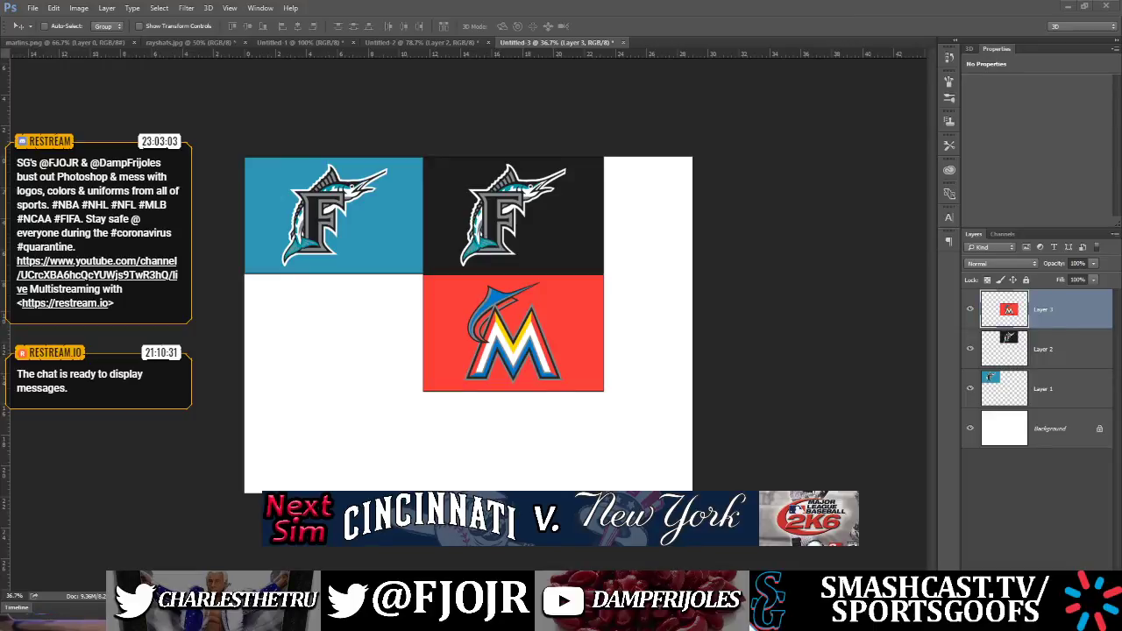
# Place the dark-background M logo in the second row's left cell
pyautogui.keyDown('ctrl'); pyautogui.click(424, 444); pyautogui.keyUp('ctrl')
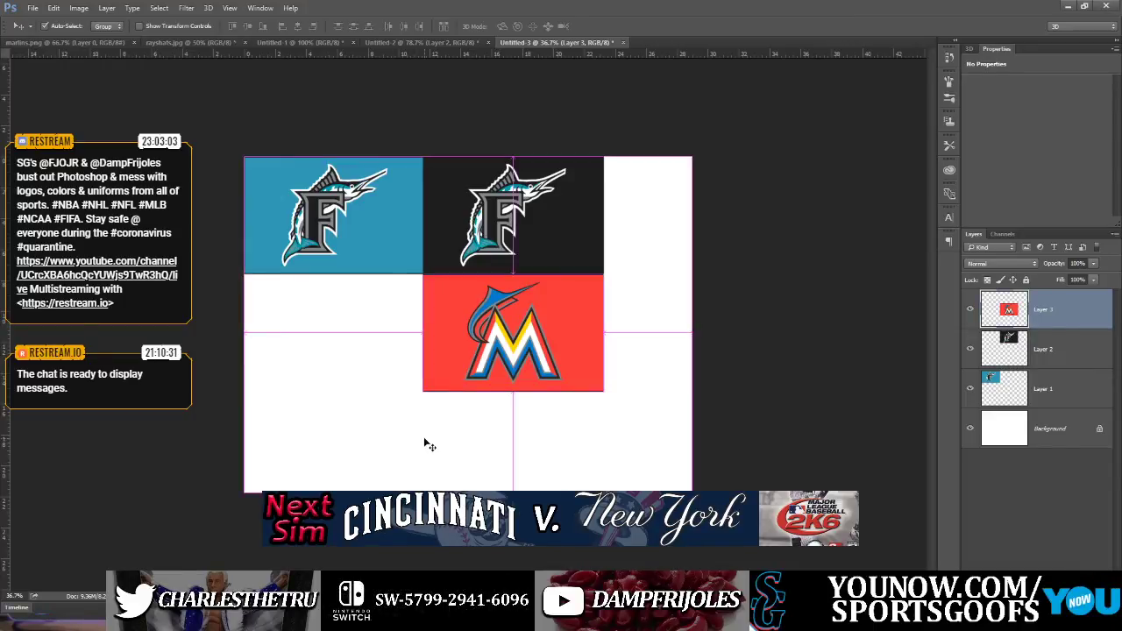
pyautogui.hotkey('ctrl', 'v')
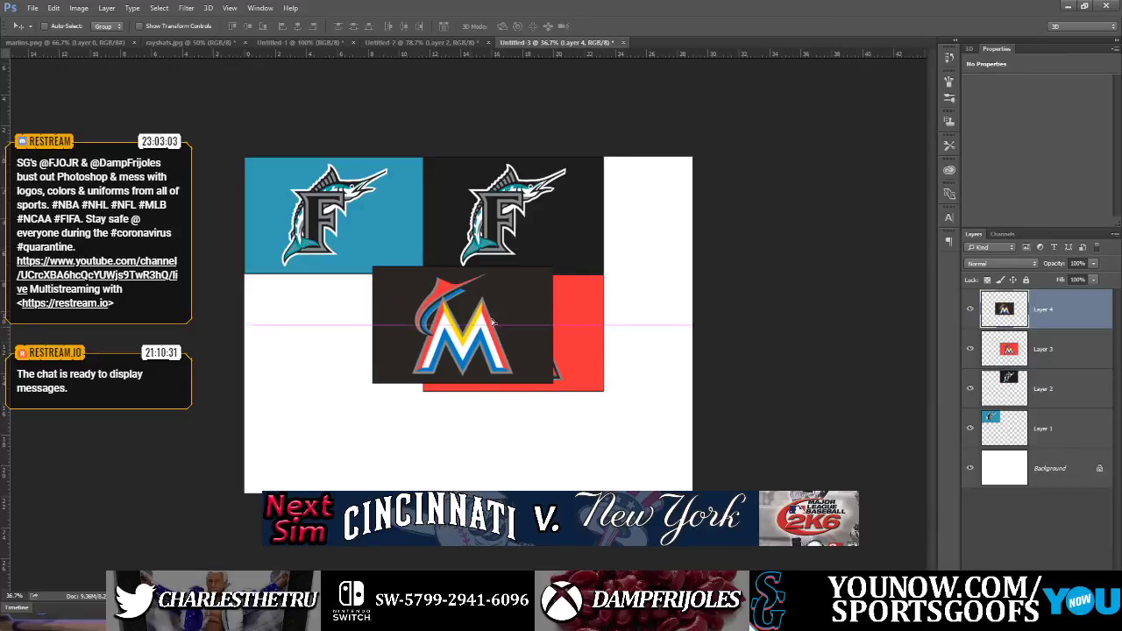
pyautogui.moveTo(492, 322); pyautogui.dragTo(375, 321)
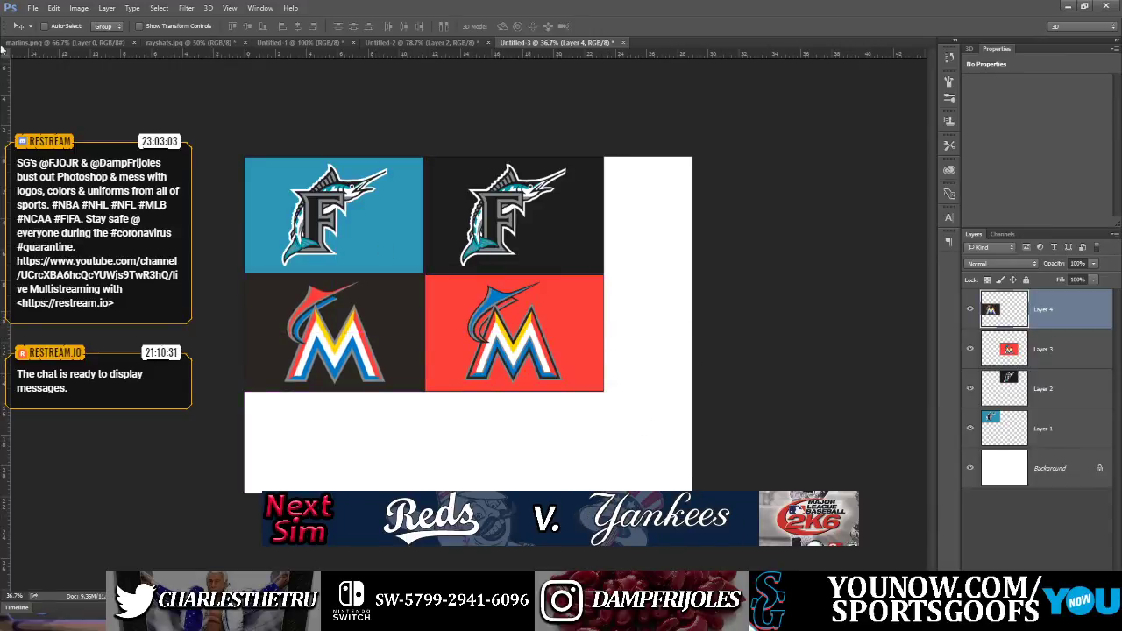
# Crop off the empty right side and extend the canvas downward for a third row
pyautogui.press('c')
pyautogui.moveTo(691, 331); pyautogui.dragTo(647, 344)
pyautogui.moveTo(468, 489); pyautogui.dragTo(468, 526)
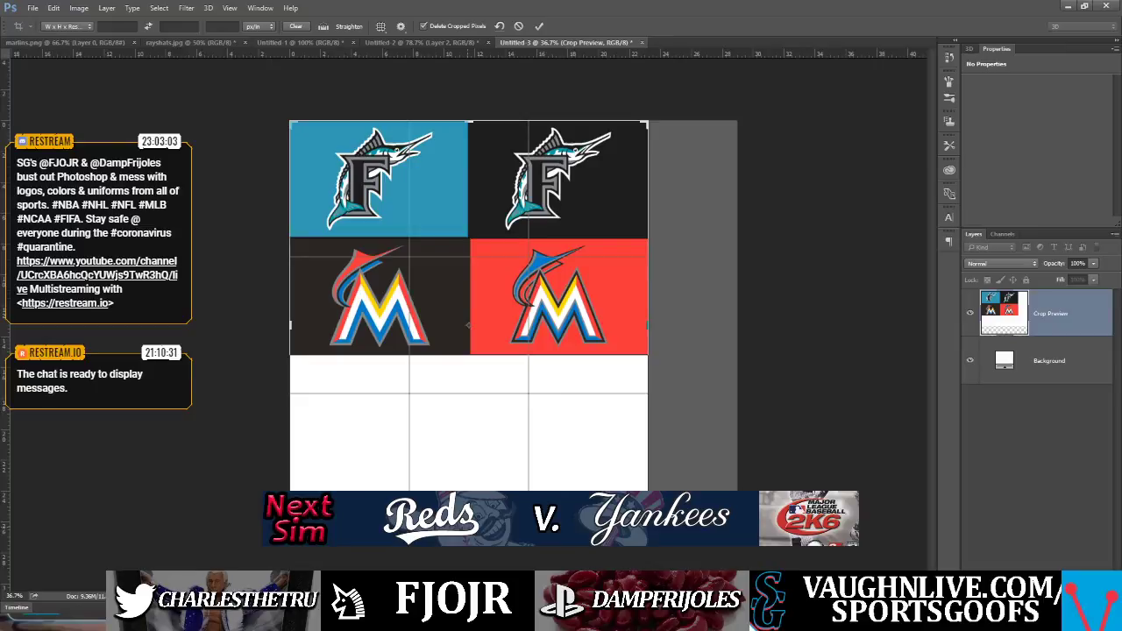
# Commit the crop and place the pasted black marlin M logo in the bottom-left cell
pyautogui.press('Return')
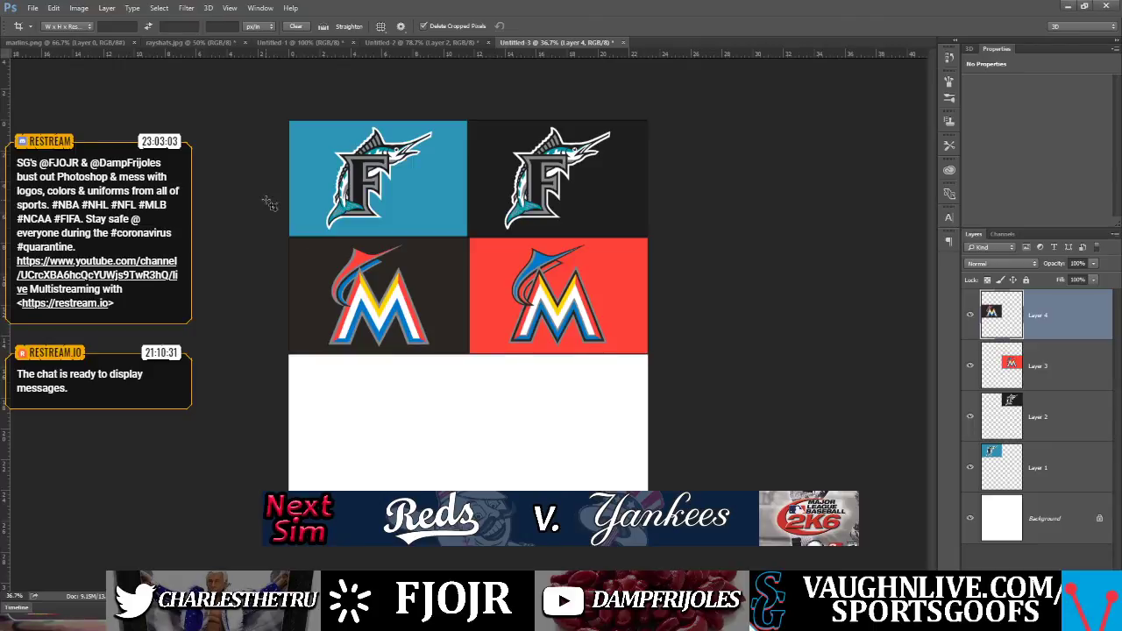
pyautogui.press('v')
pyautogui.hotkey('ctrl', 'v')
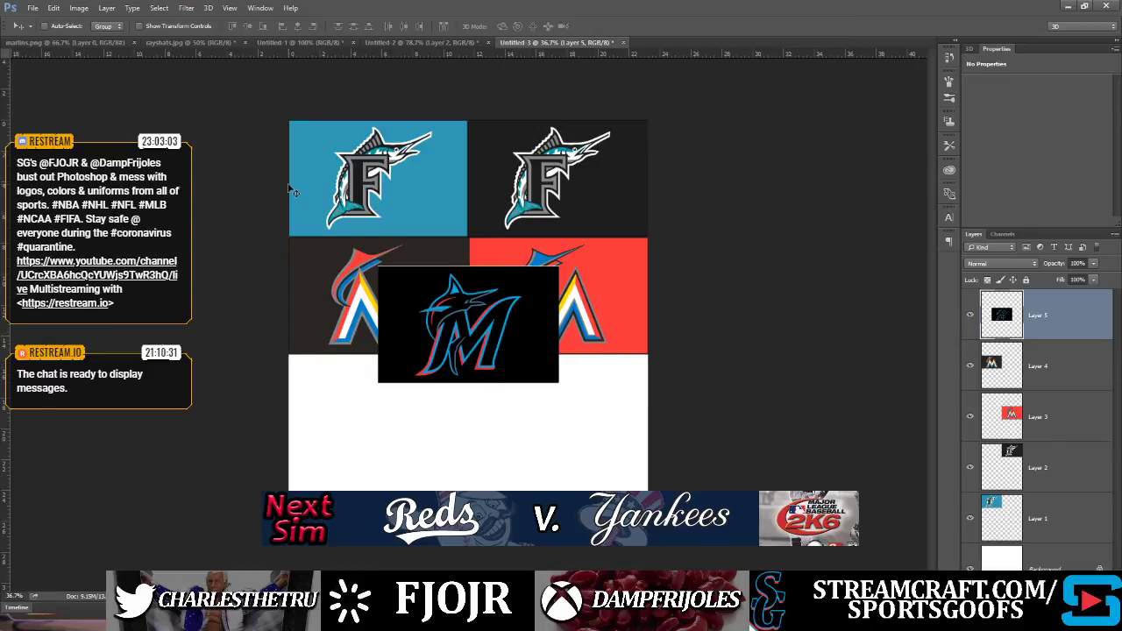
pyautogui.moveTo(507, 300); pyautogui.dragTo(427, 391)
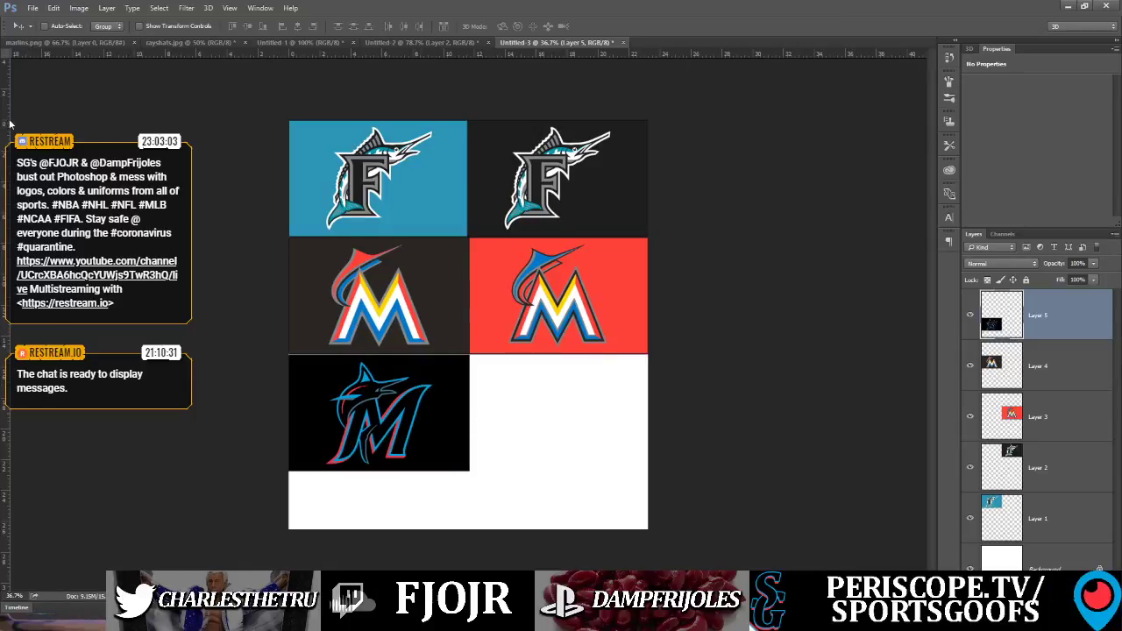
# Crop off the empty strip below the third row and select Layer 1
pyautogui.press('c')
pyautogui.moveTo(469, 528); pyautogui.dragTo(499, 501)
pyautogui.press('Return')
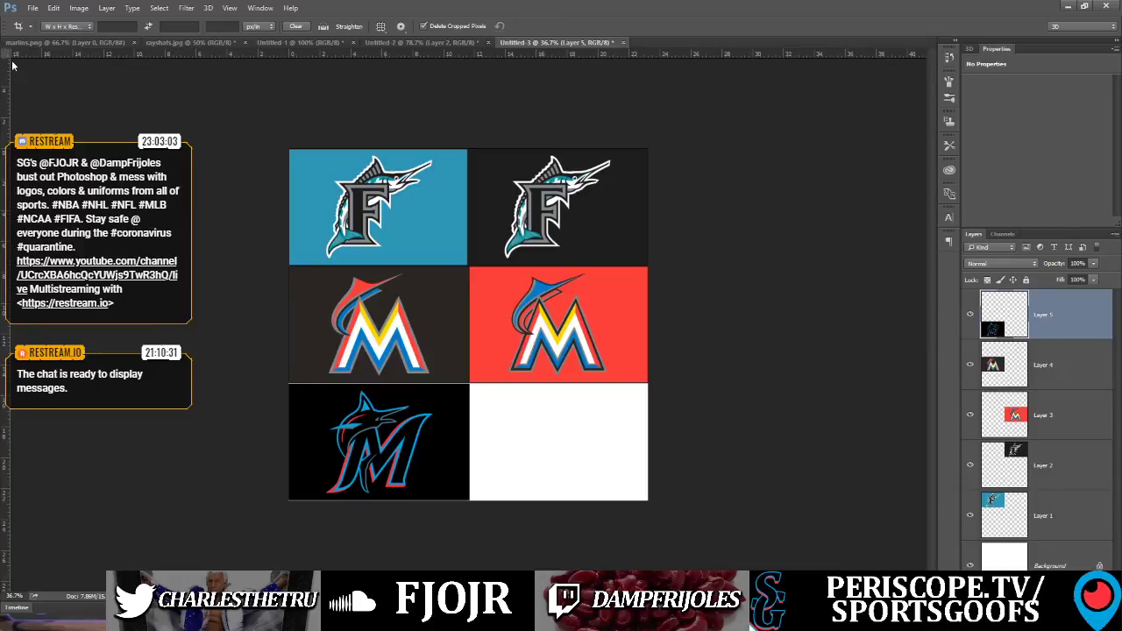
pyautogui.press('v')
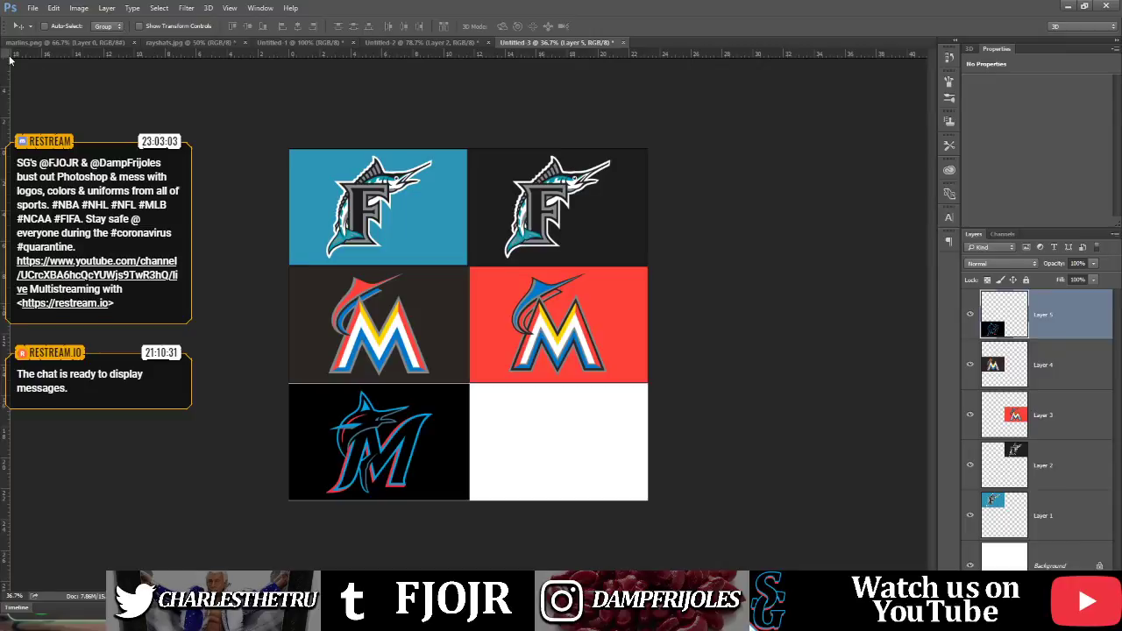
pyautogui.click(431, 217)
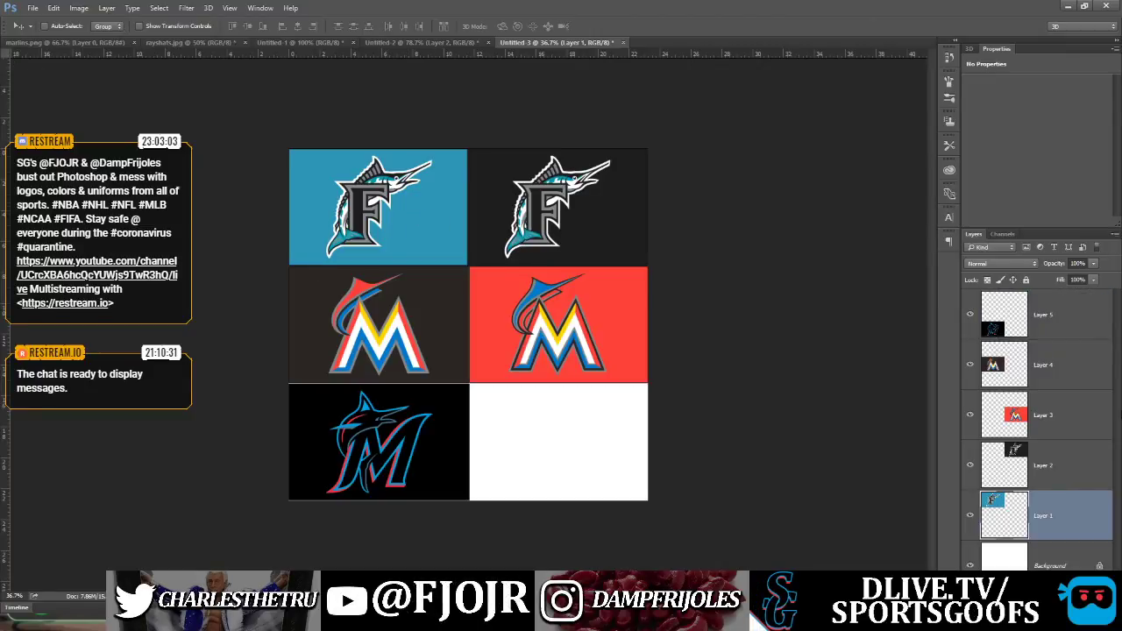
# Hide Layers 1 and 3, then move the dark M and black marlin M logos into the right column
pyautogui.click(968, 517)
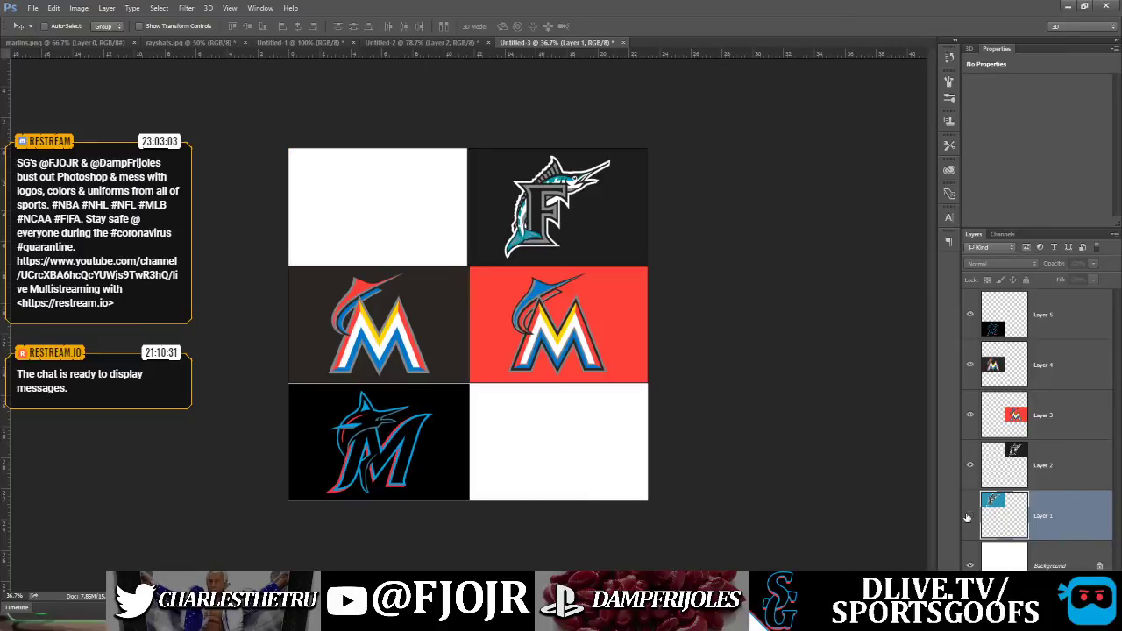
pyautogui.click(969, 416)
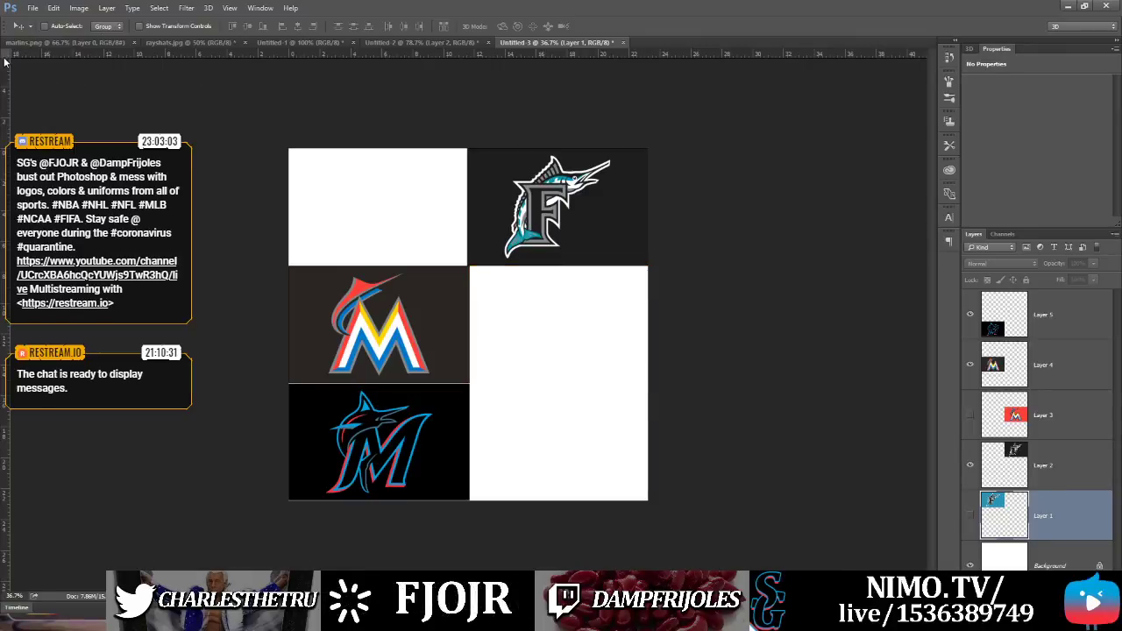
pyautogui.click(420, 329)
pyautogui.moveTo(410, 312); pyautogui.dragTo(588, 319)
pyautogui.click(588, 319)
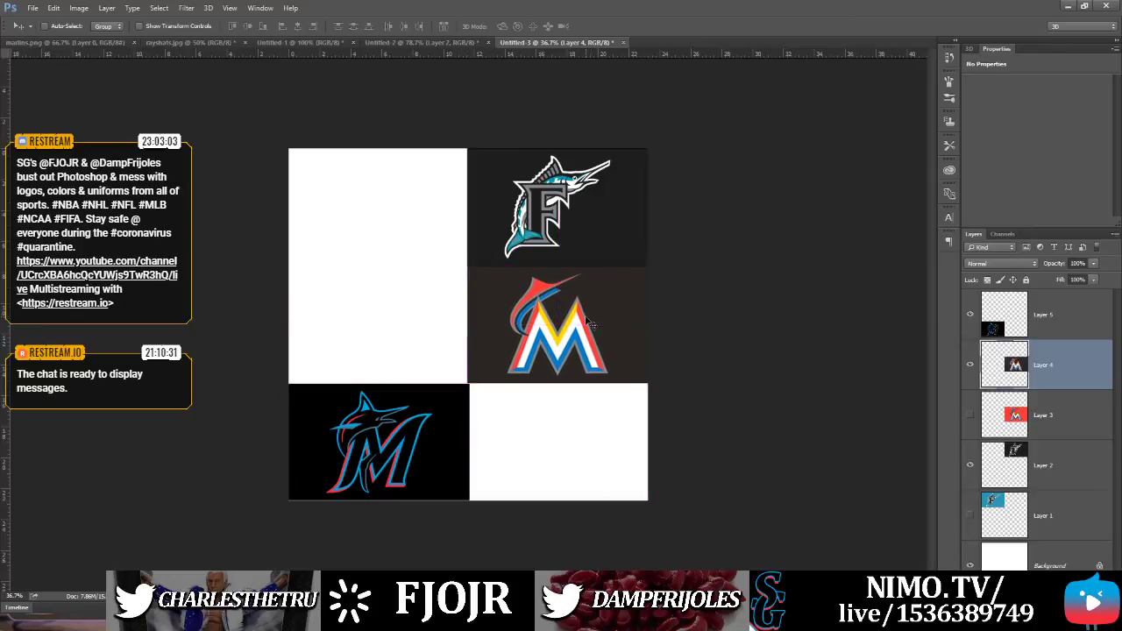
pyautogui.click(454, 450)
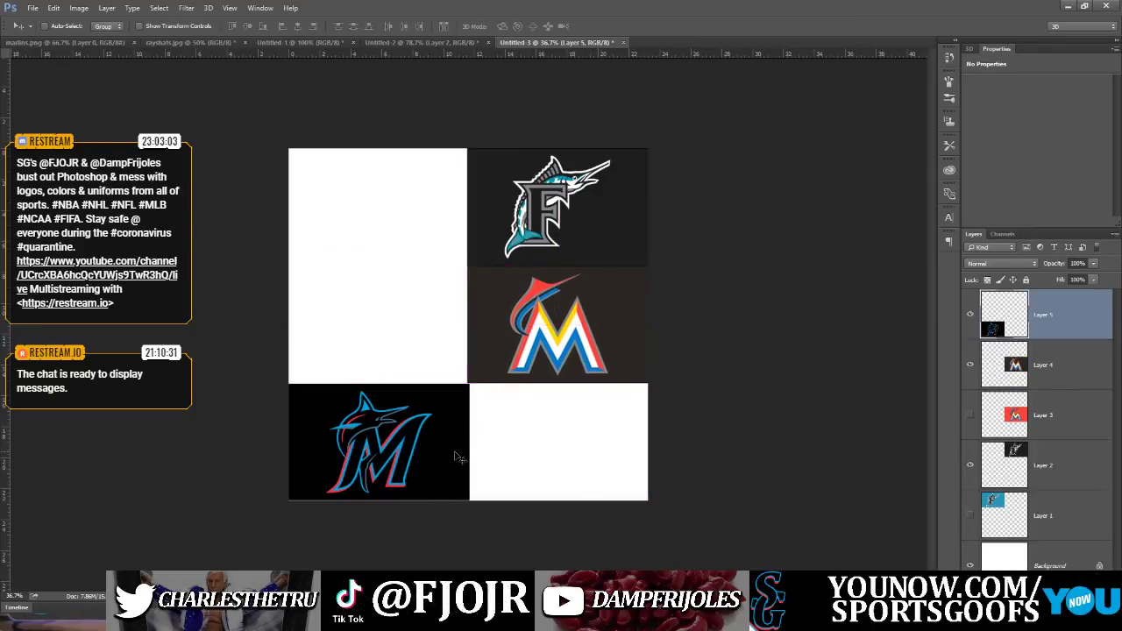
pyautogui.moveTo(433, 449); pyautogui.dragTo(612, 452)
# Crop the canvas to the three logo tiles, then widen it to the right
pyautogui.press('c')
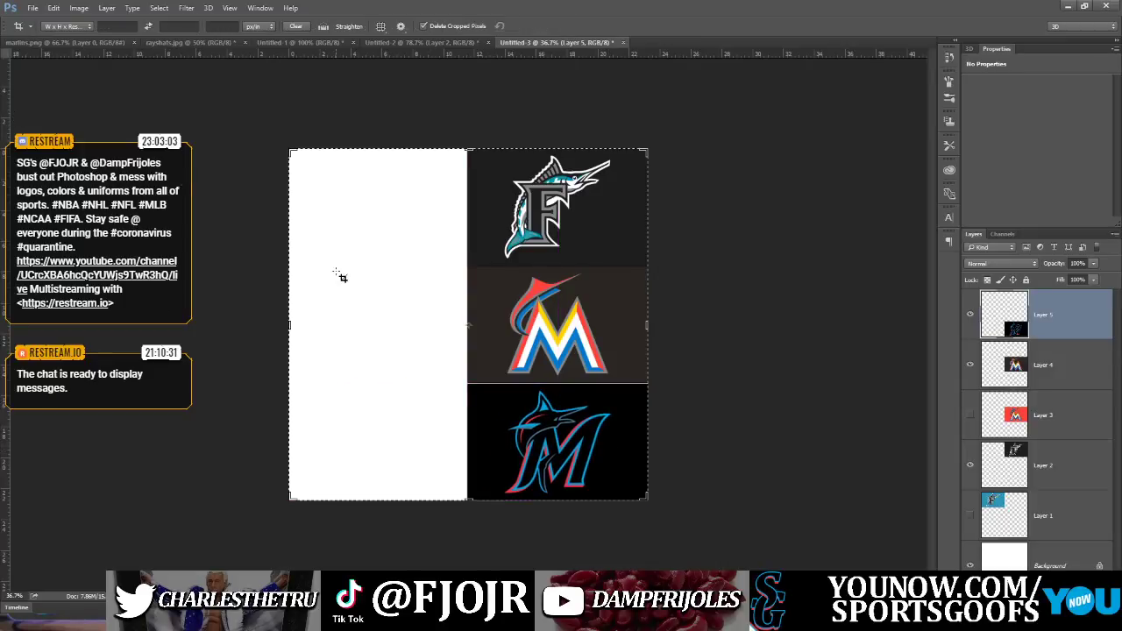
pyautogui.moveTo(288, 326); pyautogui.dragTo(377, 327)
pyautogui.press('Return')
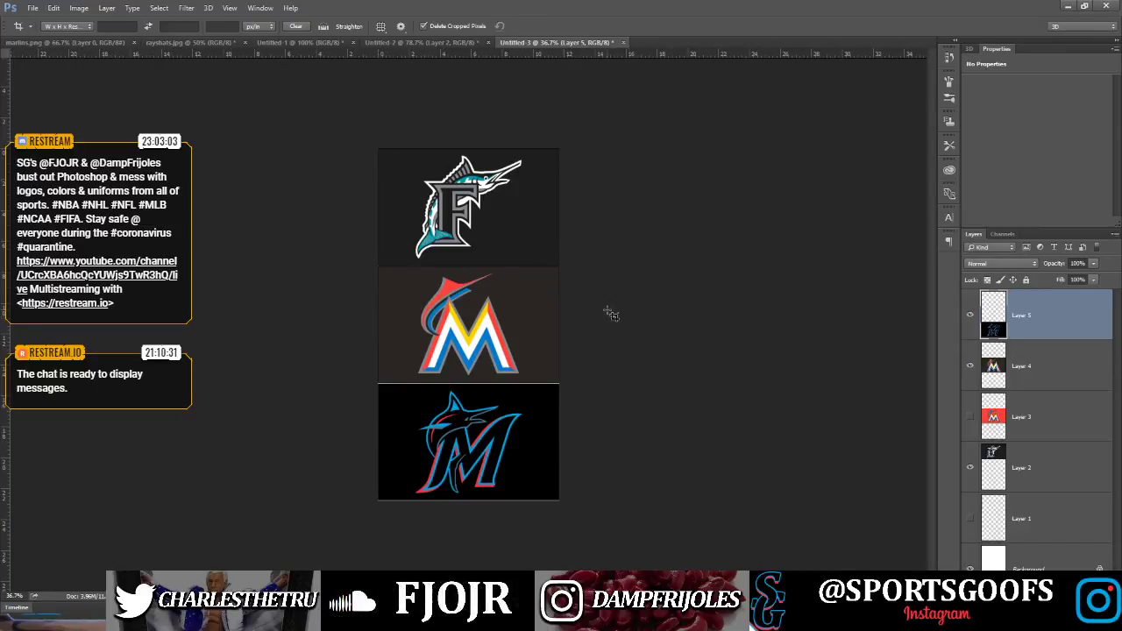
pyautogui.click(526, 325)
pyautogui.moveTo(558, 323); pyautogui.dragTo(743, 322)
pyautogui.press('Return')
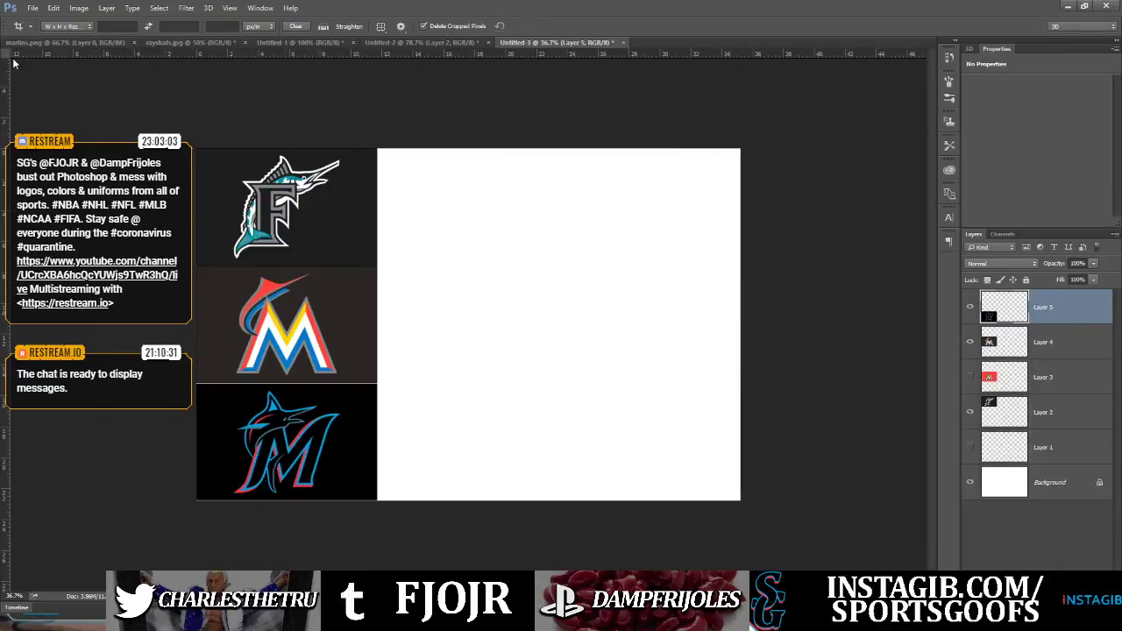
# Move Layer 2 above Layer 3 and select Layers 5, 4 and 2 together
pyautogui.press('v')
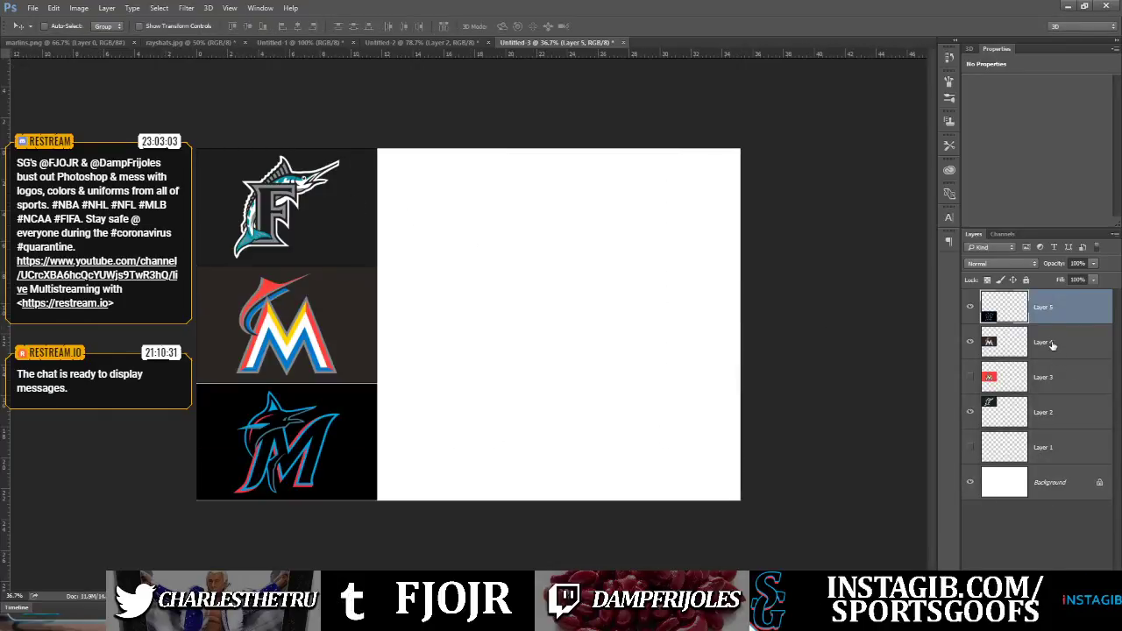
pyautogui.moveTo(1056, 415); pyautogui.dragTo(1066, 368)
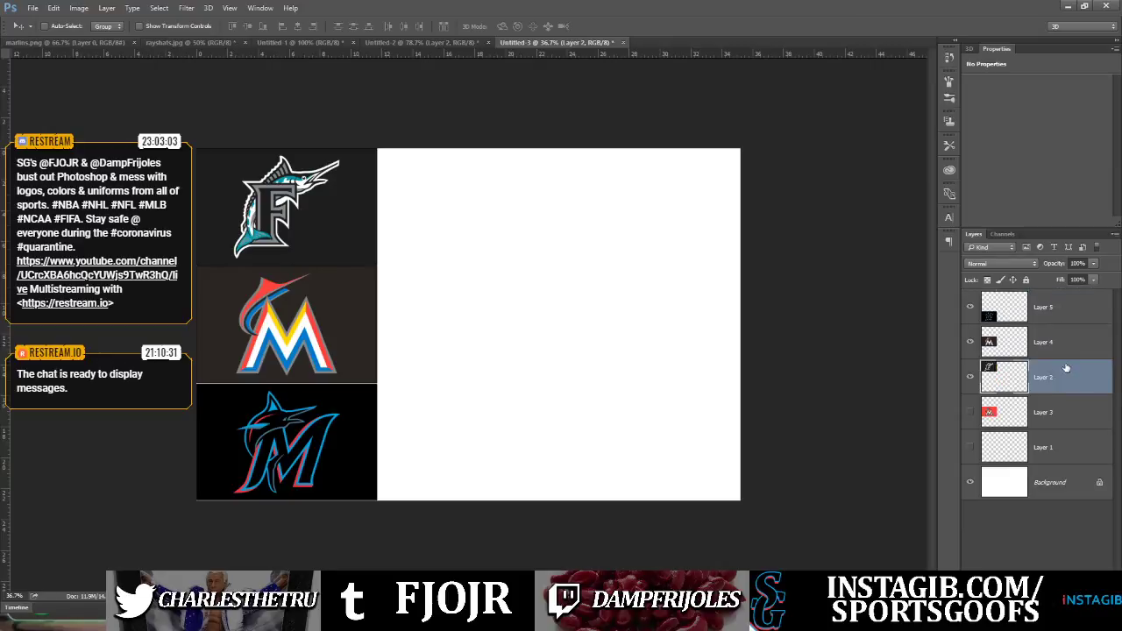
pyautogui.keyDown('shift'); pyautogui.click(1057, 313); pyautogui.keyUp('shift')
# Duplicate the three logos into the middle and right columns
pyautogui.hotkey('ctrl', 'j')
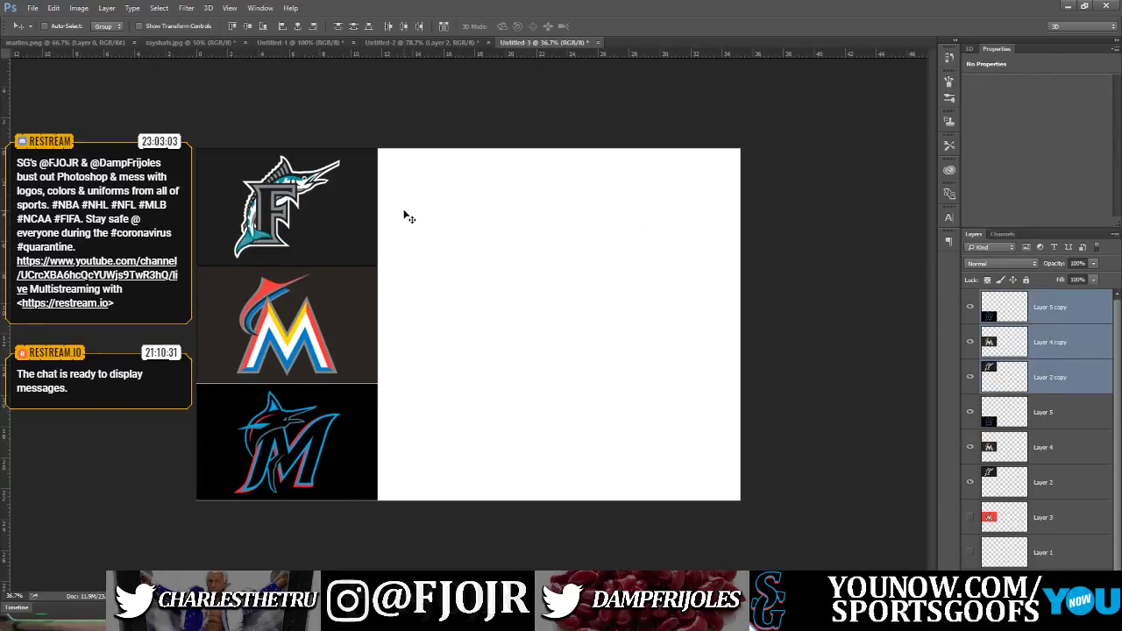
pyautogui.moveTo(290, 243); pyautogui.dragTo(656, 231)
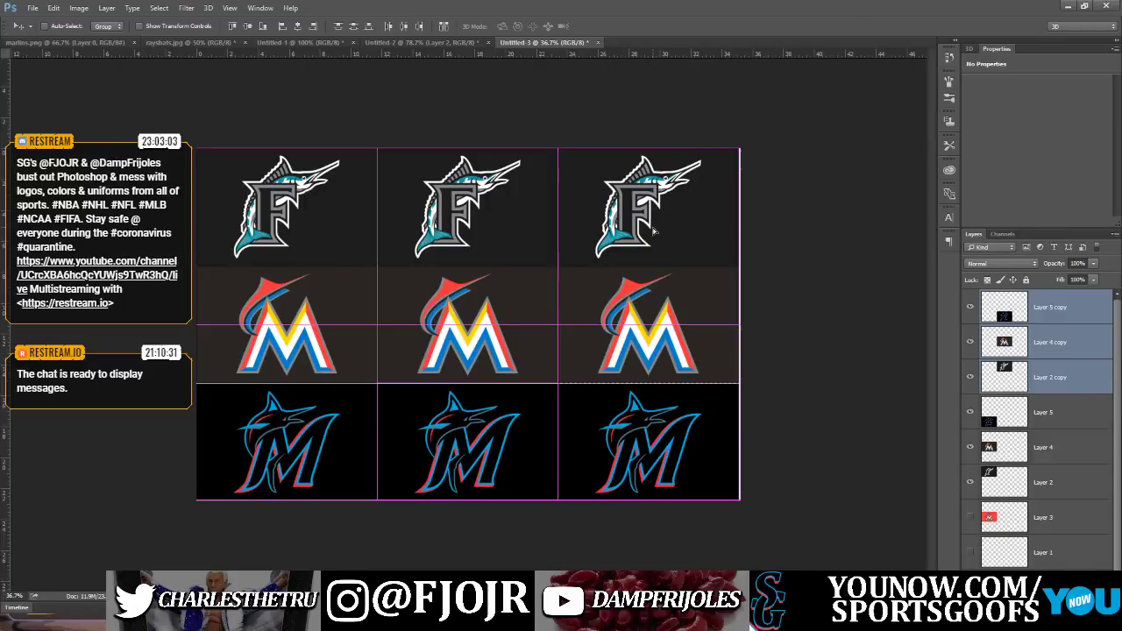
pyautogui.moveTo(656, 230); pyautogui.dragTo(655, 232)
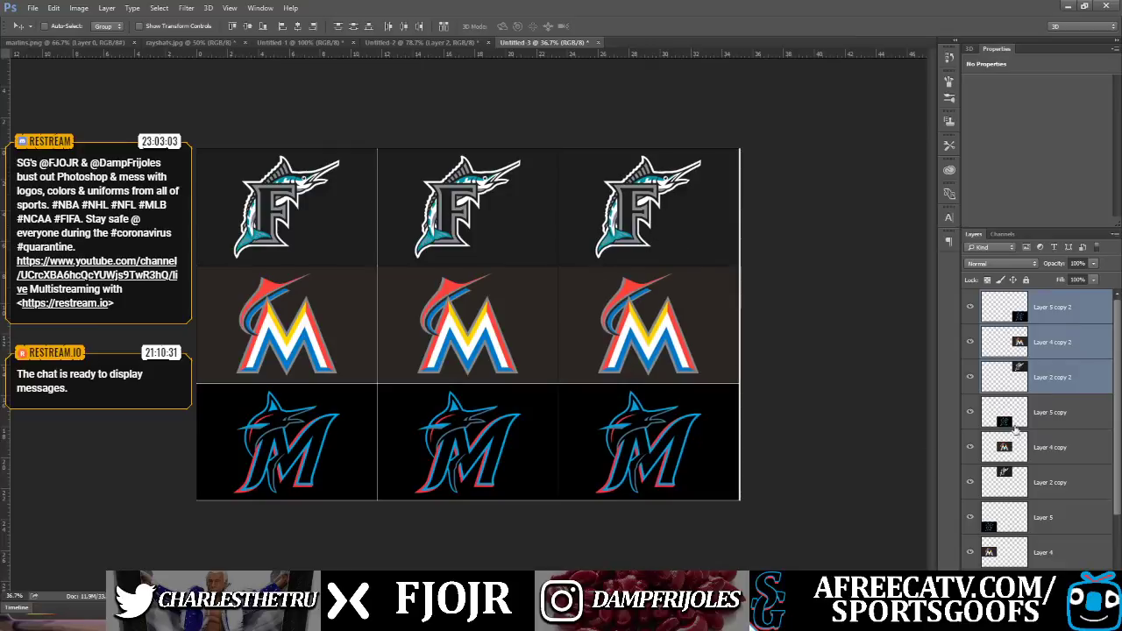
# Select the three right-column copy layers and nudge them slightly left into place
pyautogui.click(1067, 417)
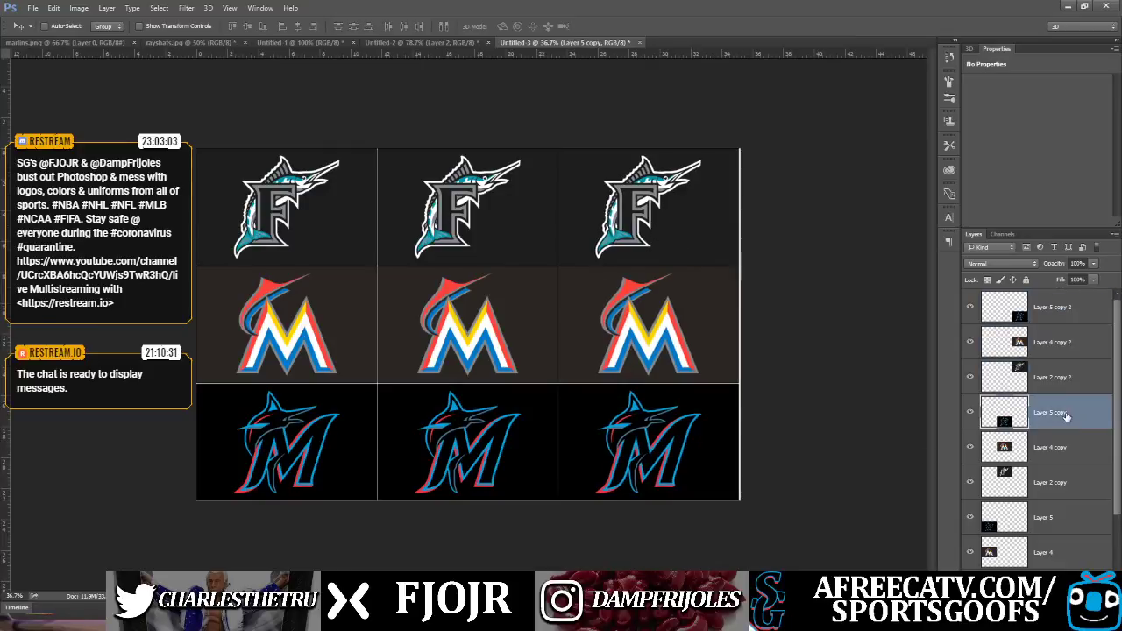
pyautogui.click(1055, 482)
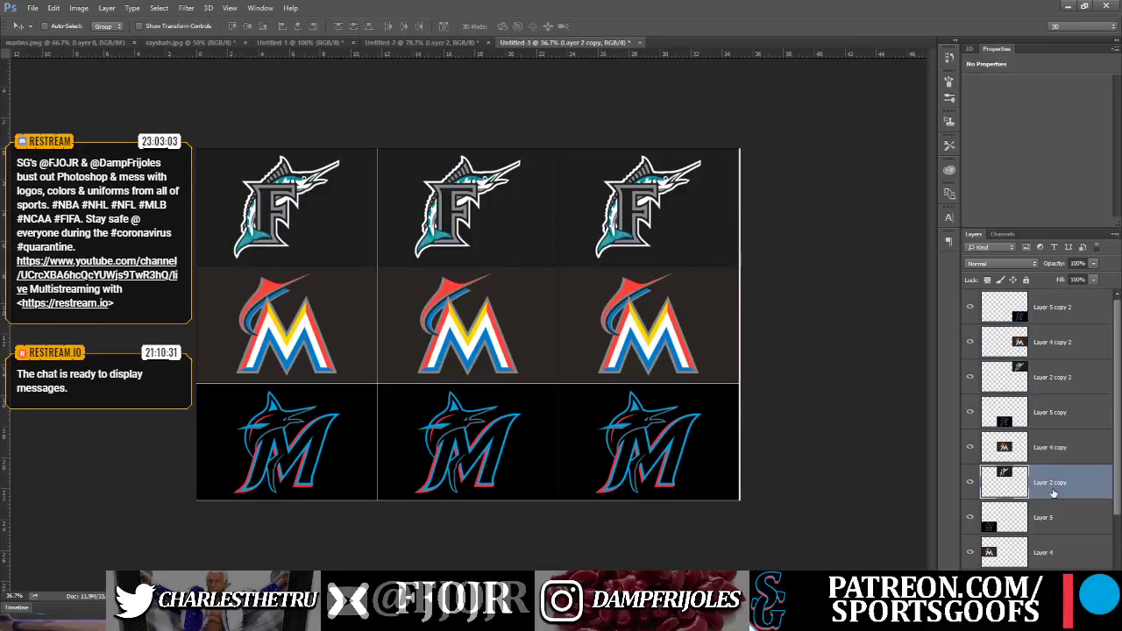
pyautogui.keyDown('shift'); pyautogui.click(1077, 423); pyautogui.keyUp('shift')
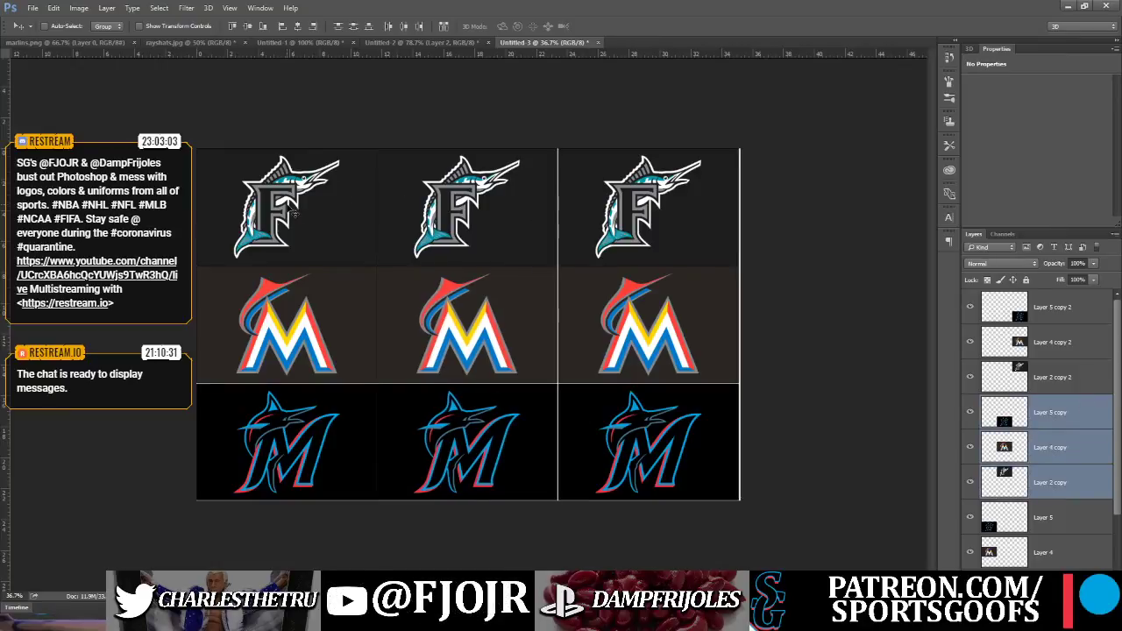
pyautogui.click(1052, 378)
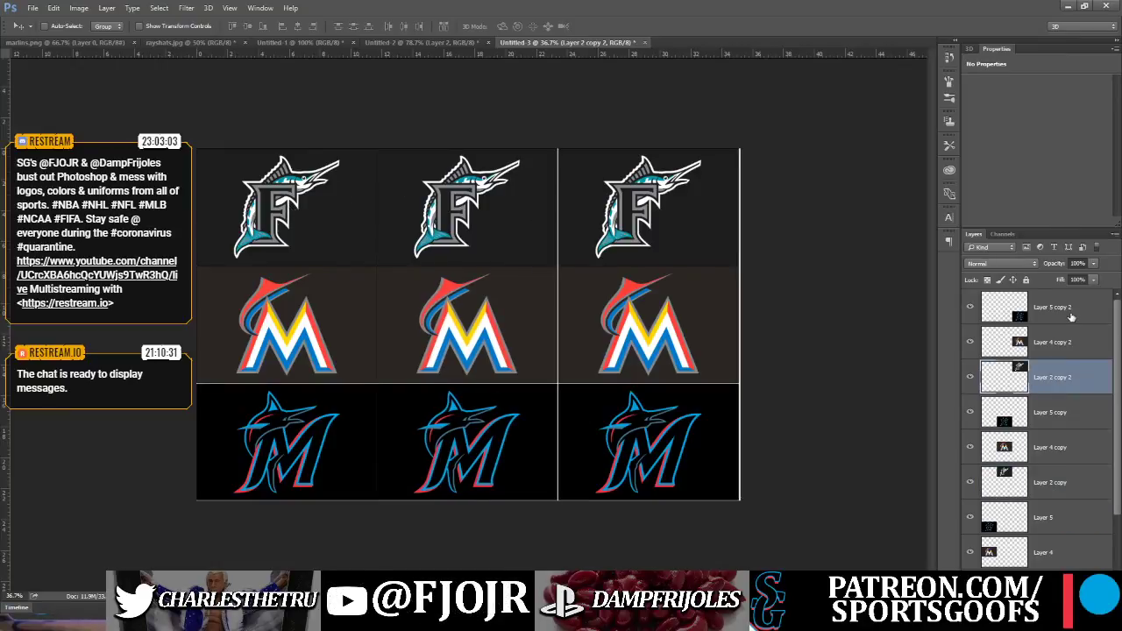
pyautogui.keyDown('shift'); pyautogui.click(1071, 317); pyautogui.keyUp('shift')
pyautogui.moveTo(622, 300); pyautogui.dragTo(619, 300)
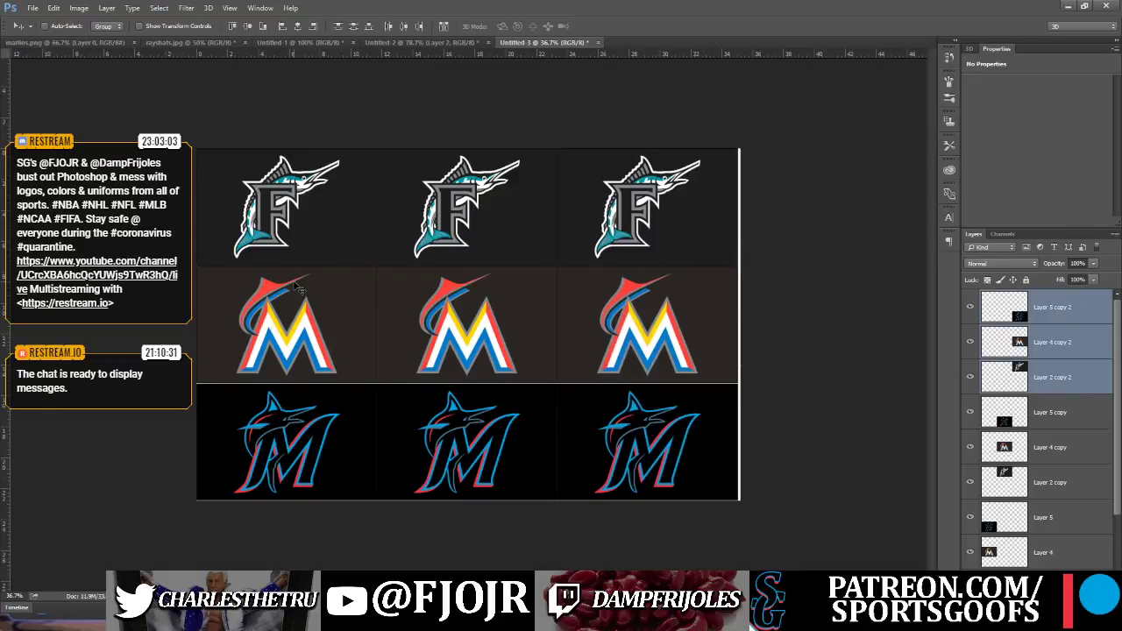
# Select Layer 4 copy 2, Layer 2 copy 2 and Layer 5 copy, then enlarge the canvas past its bottom-right corner
pyautogui.click(1074, 349)
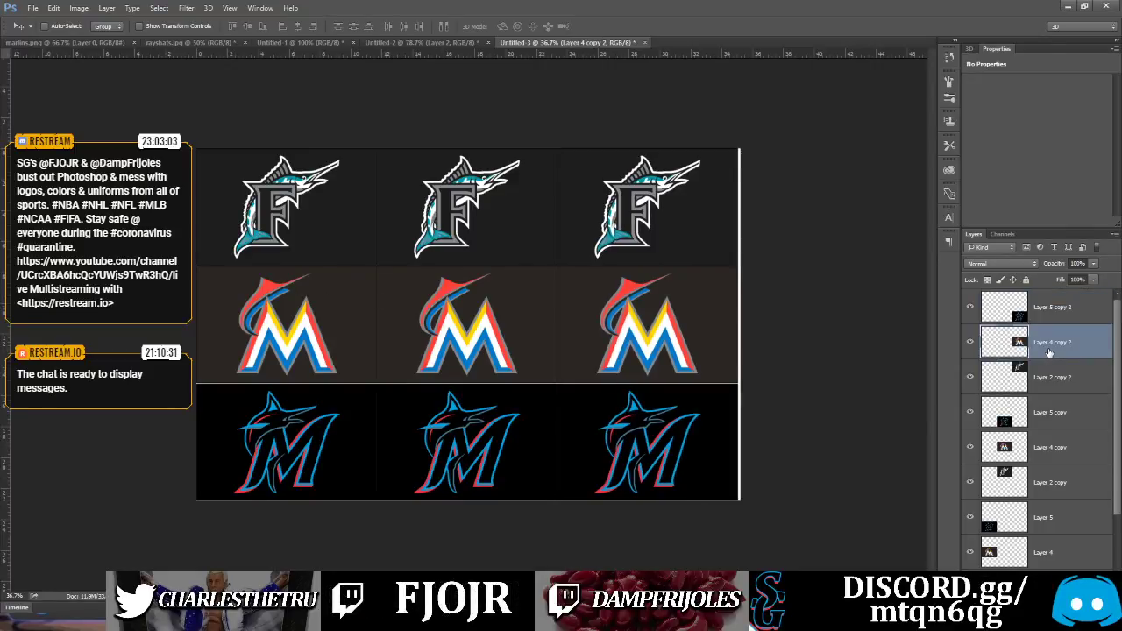
pyautogui.click(1052, 393)
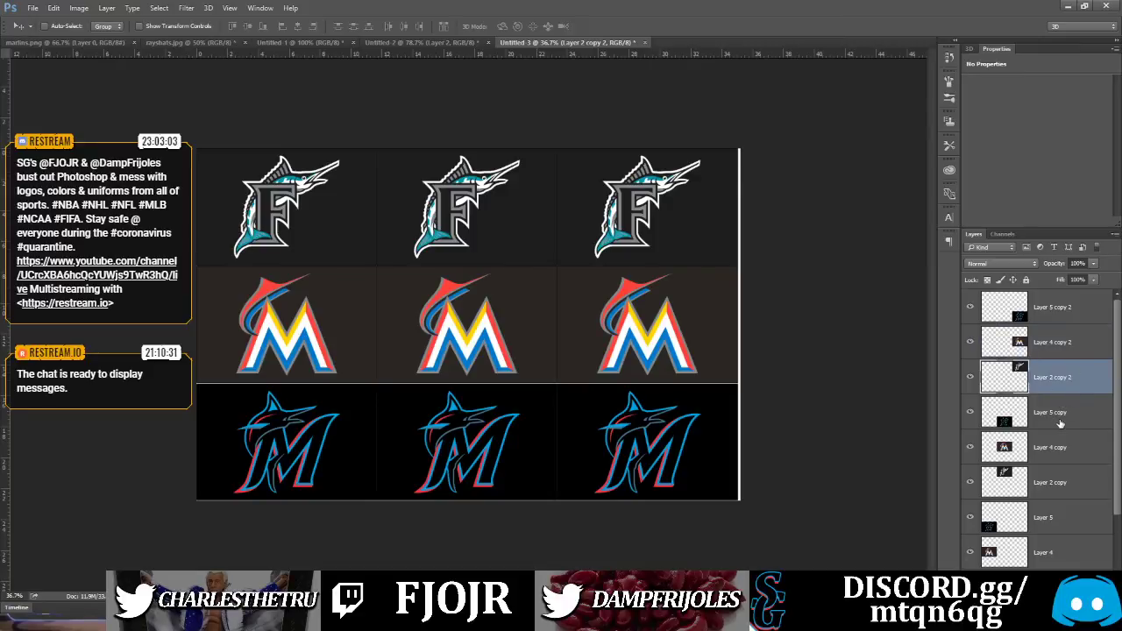
pyautogui.click(1062, 417)
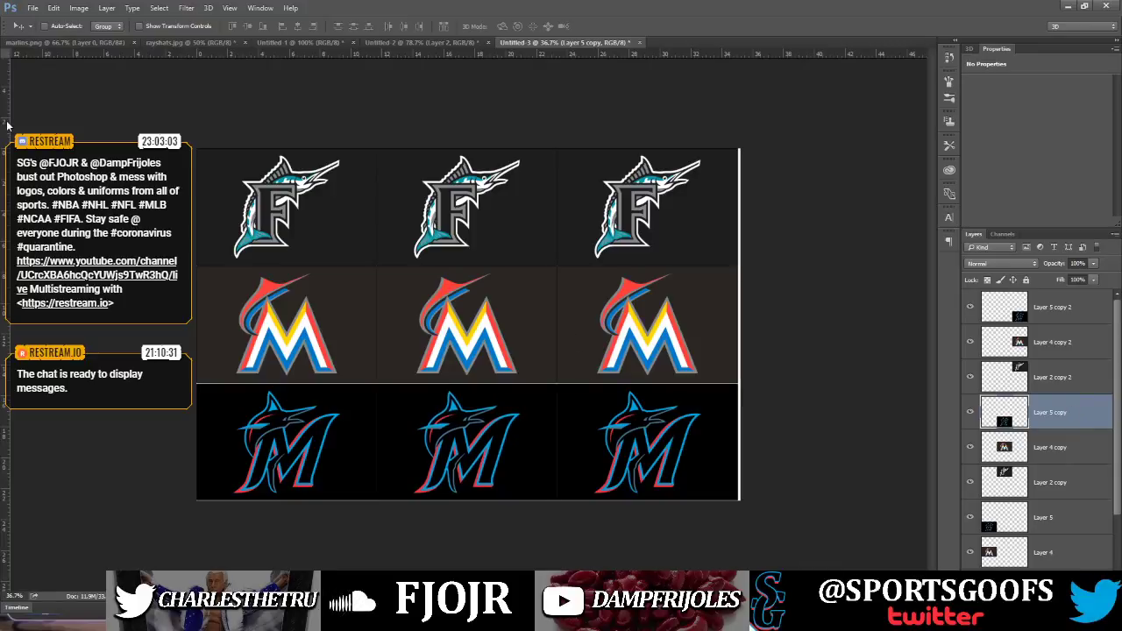
pyautogui.press('c')
pyautogui.moveTo(739, 499); pyautogui.dragTo(754, 518)
# Apply the enlarged canvas, then re-crop its bottom-right corner flush to the grid
pyautogui.press('Return')
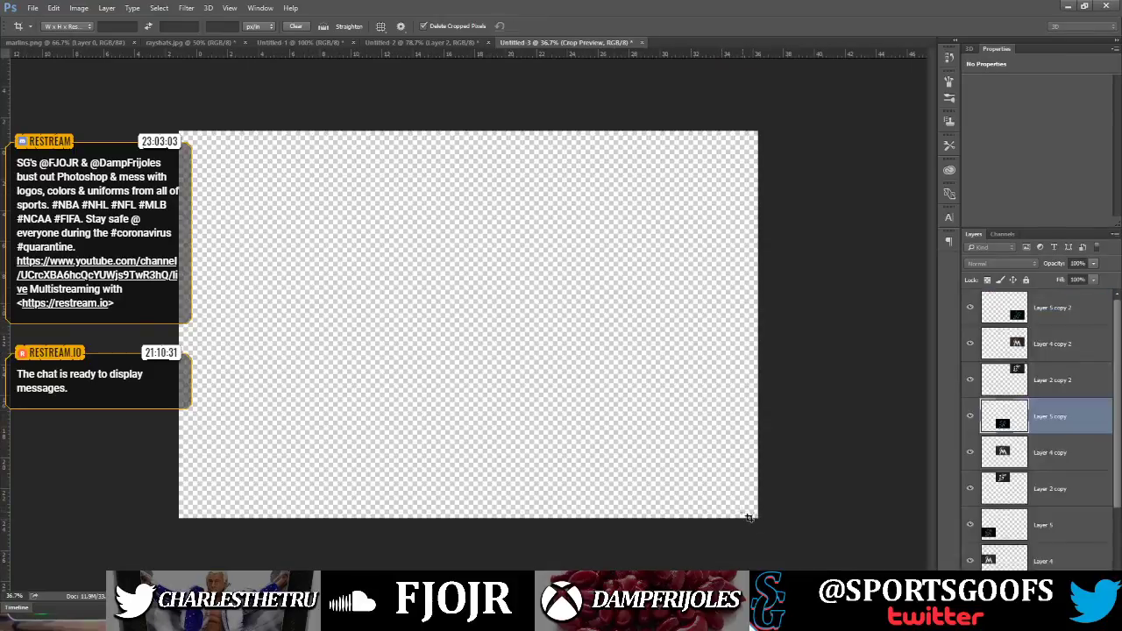
pyautogui.click(753, 519)
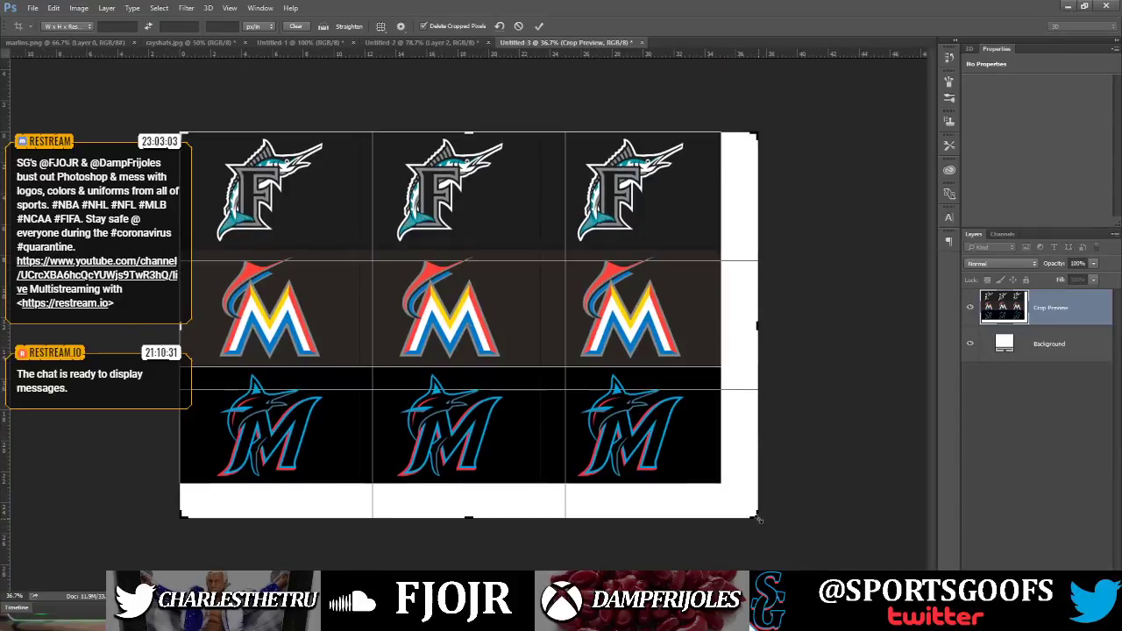
pyautogui.moveTo(750, 517); pyautogui.dragTo(741, 503)
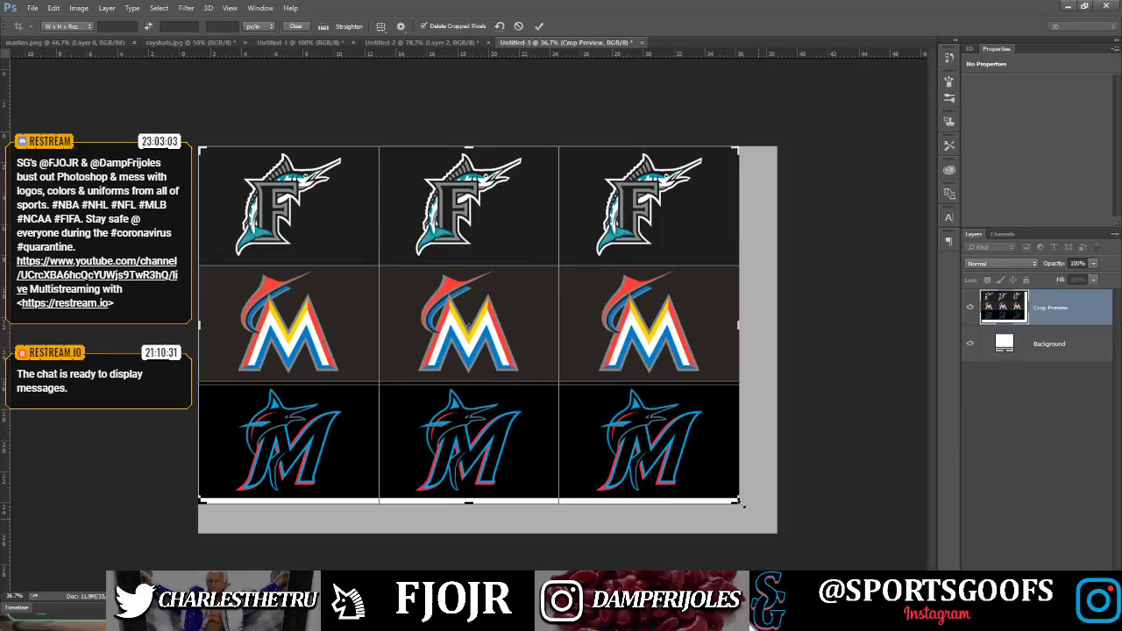
pyautogui.press('Return')
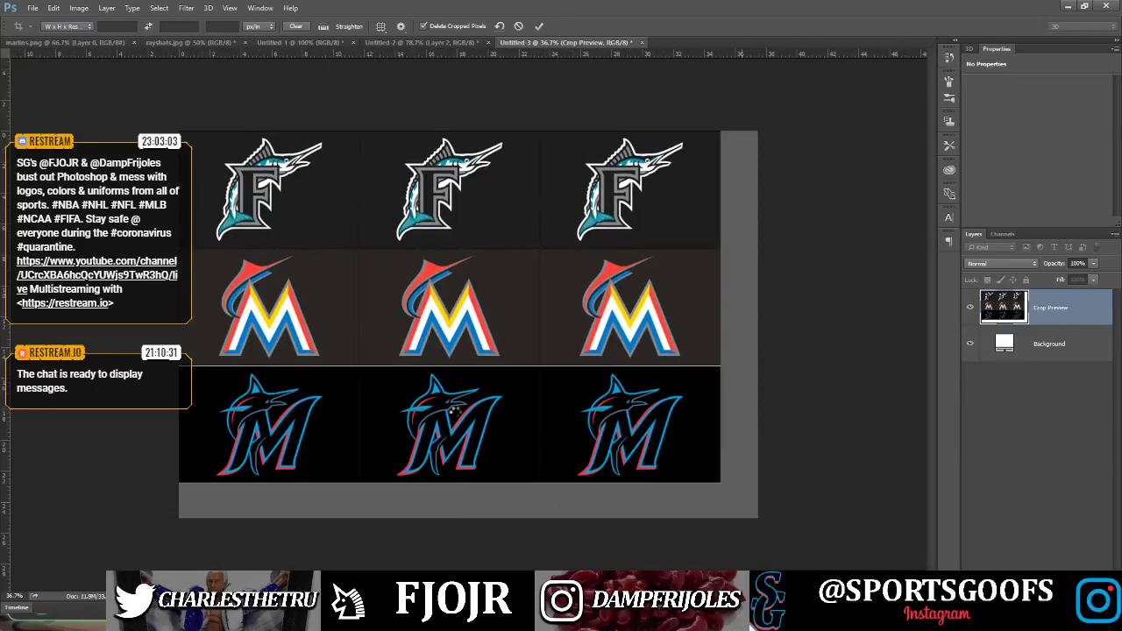
# Zoom in on the 3×3 logo grid and pick the Paint Bucket tool
pyautogui.press('v')
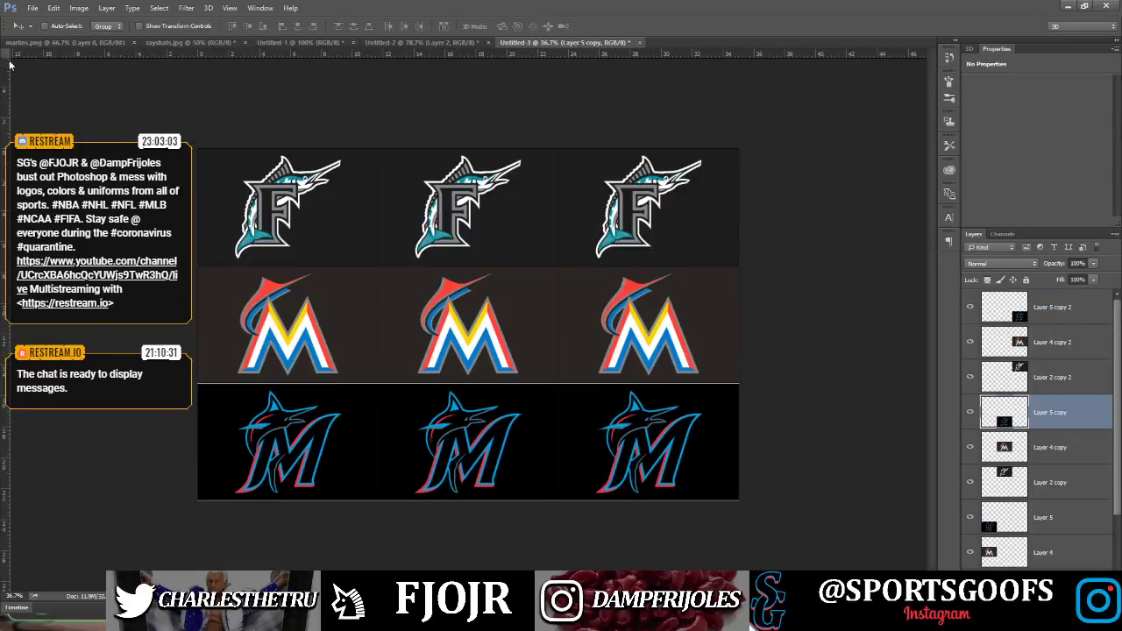
pyautogui.hotkey('ctrl', '+')
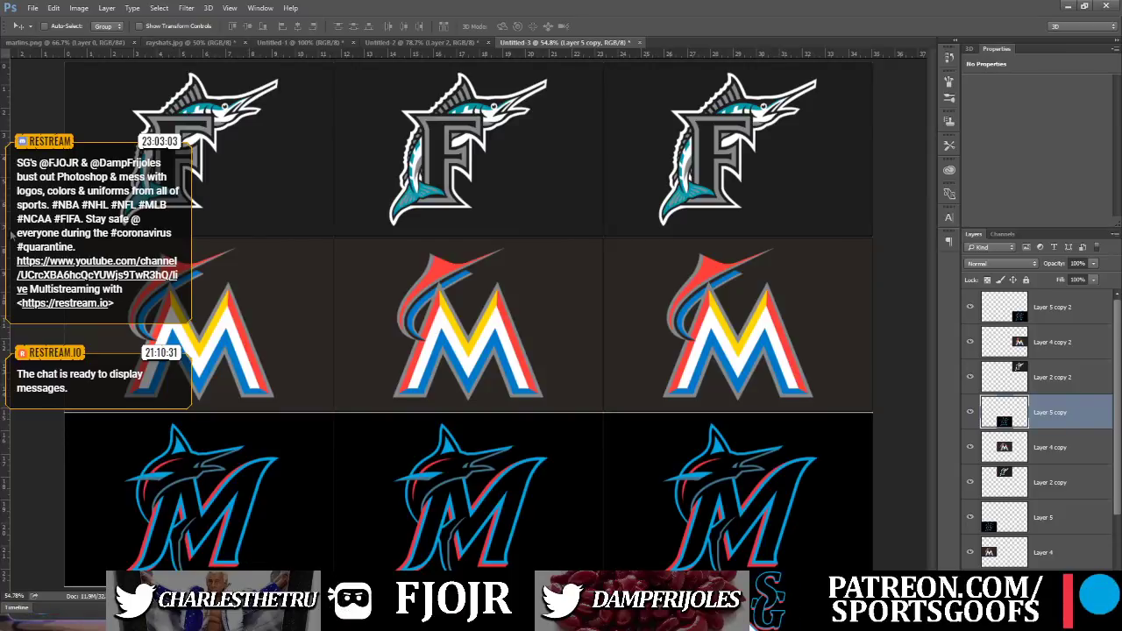
pyautogui.press('g')
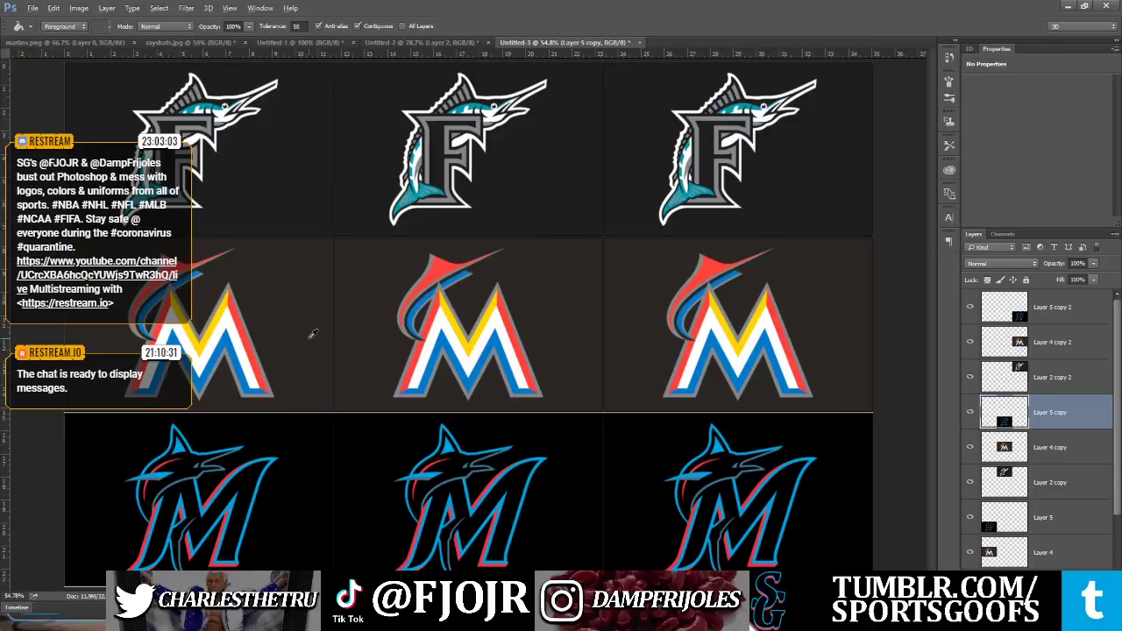
pyautogui.press('alt')
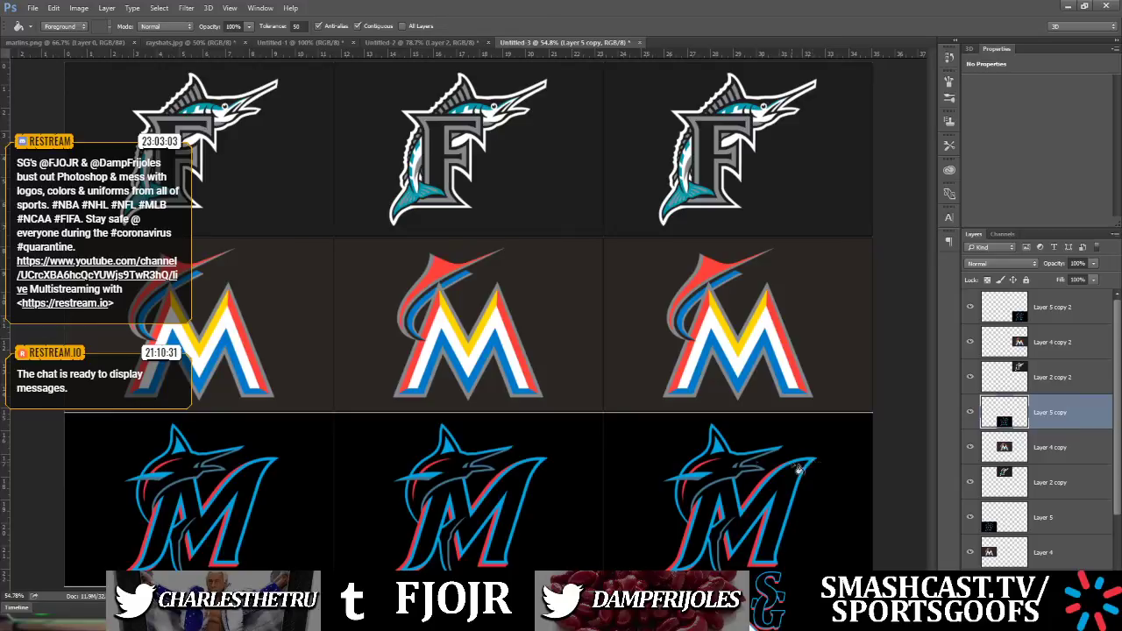
pyautogui.press('alt')
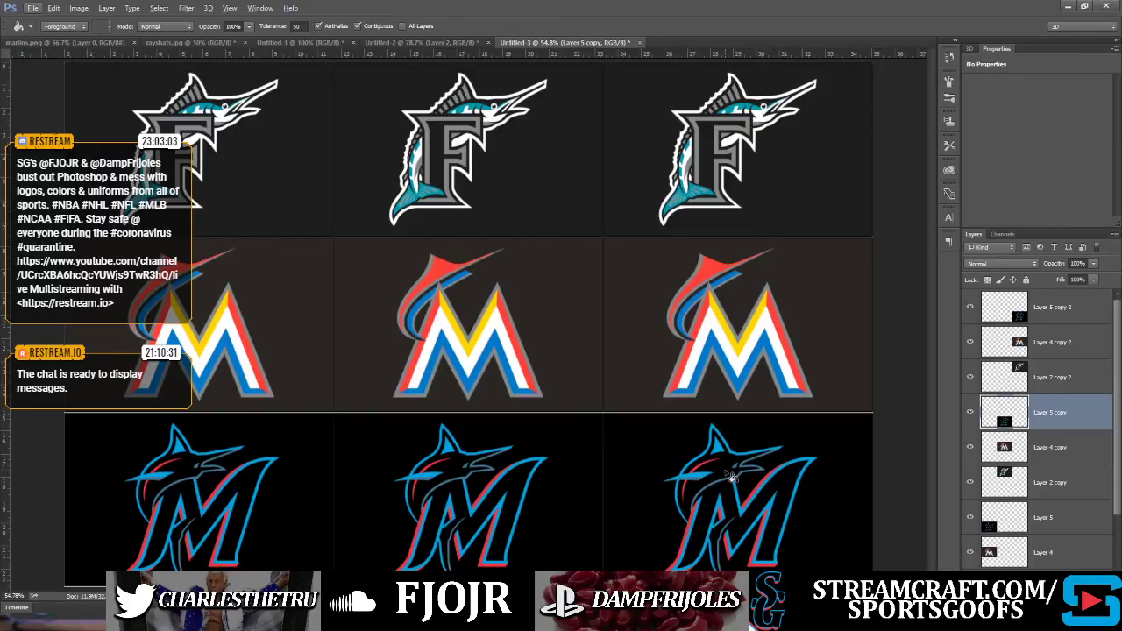
pyautogui.click(759, 117)
pyautogui.hotkey('ctrl', 'z')
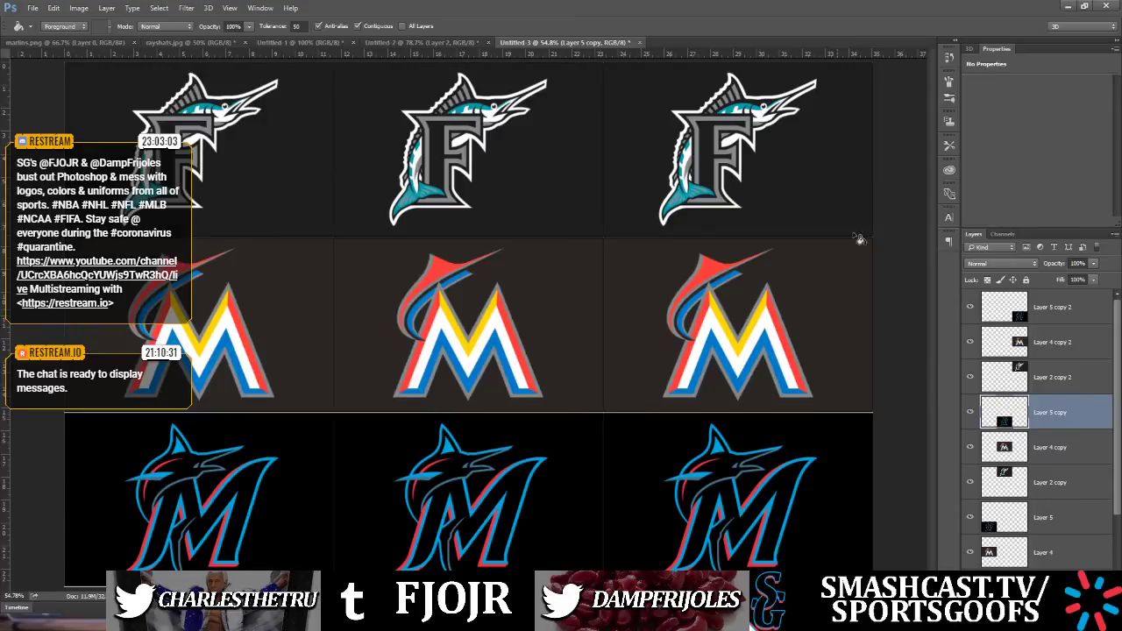
pyautogui.click(1058, 379)
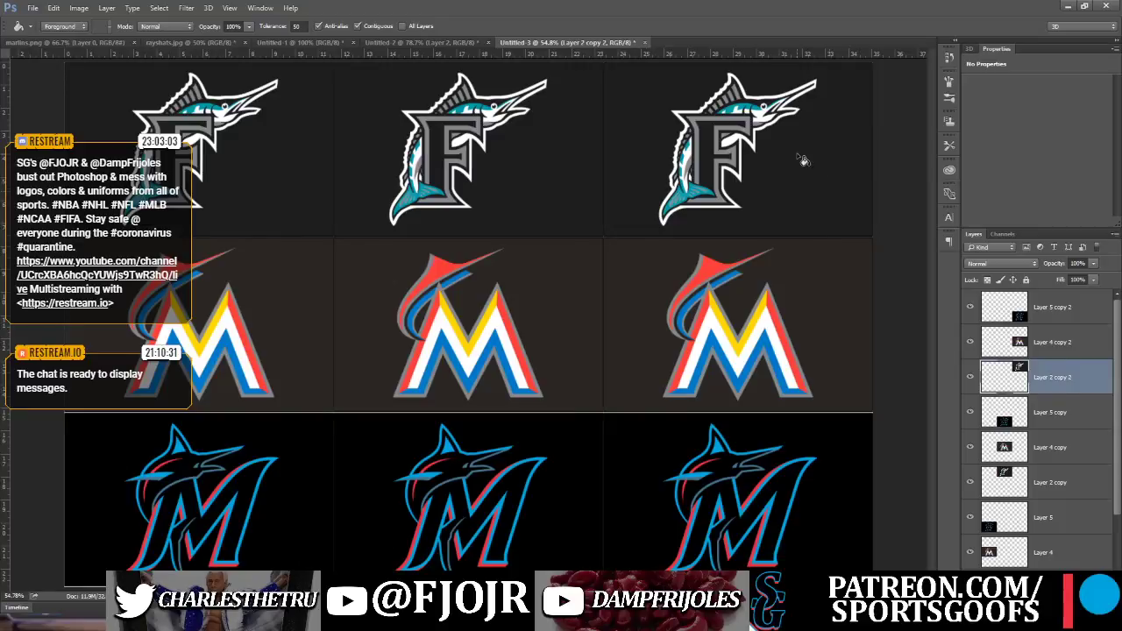
pyautogui.click(759, 116)
pyautogui.click(778, 123)
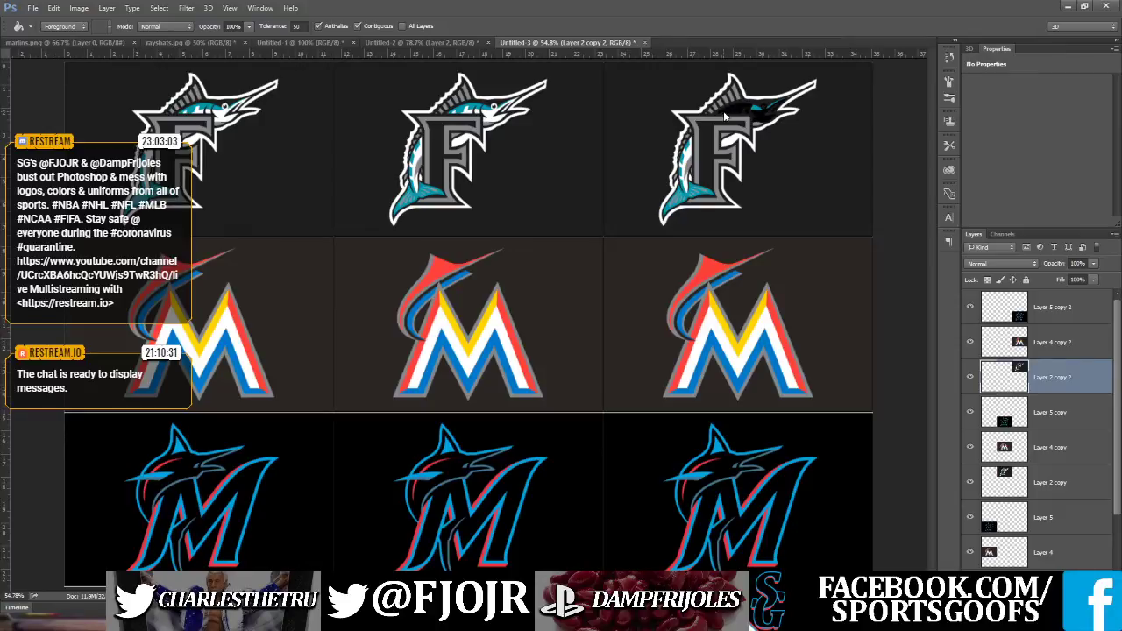
pyautogui.click(760, 112)
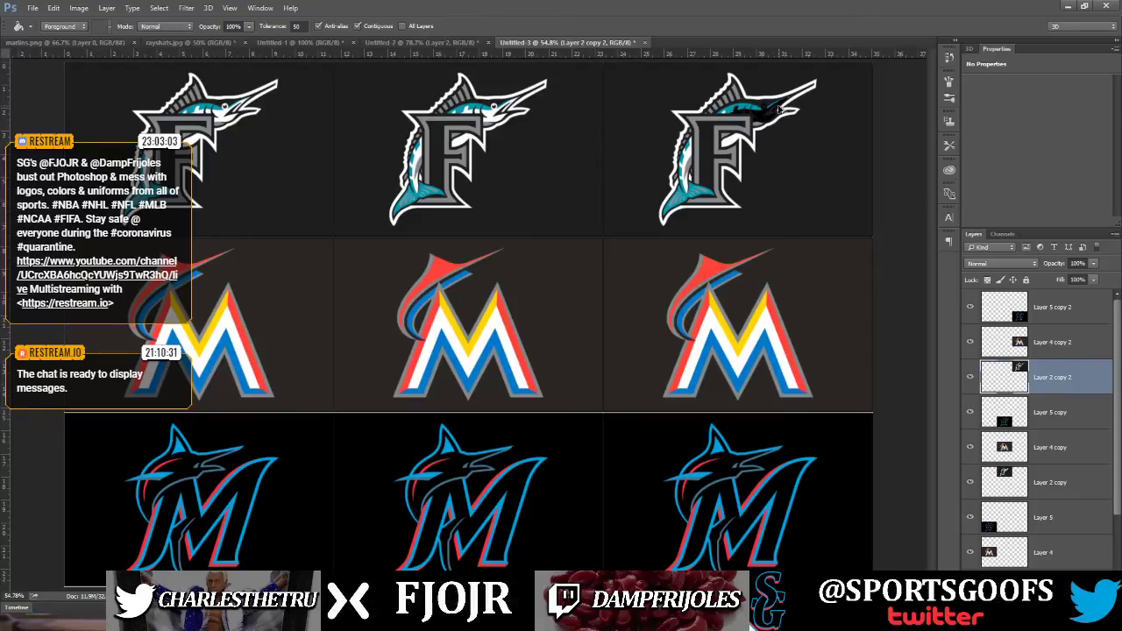
pyautogui.hotkey('ctrl', 'z')
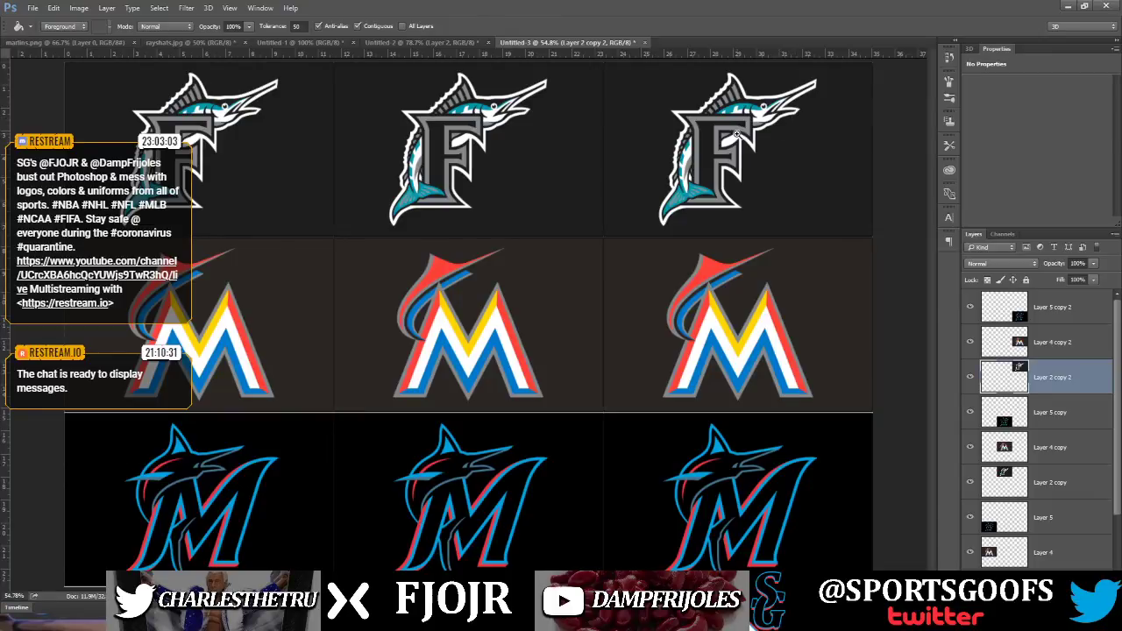
pyautogui.scroll(6, 736, 134)
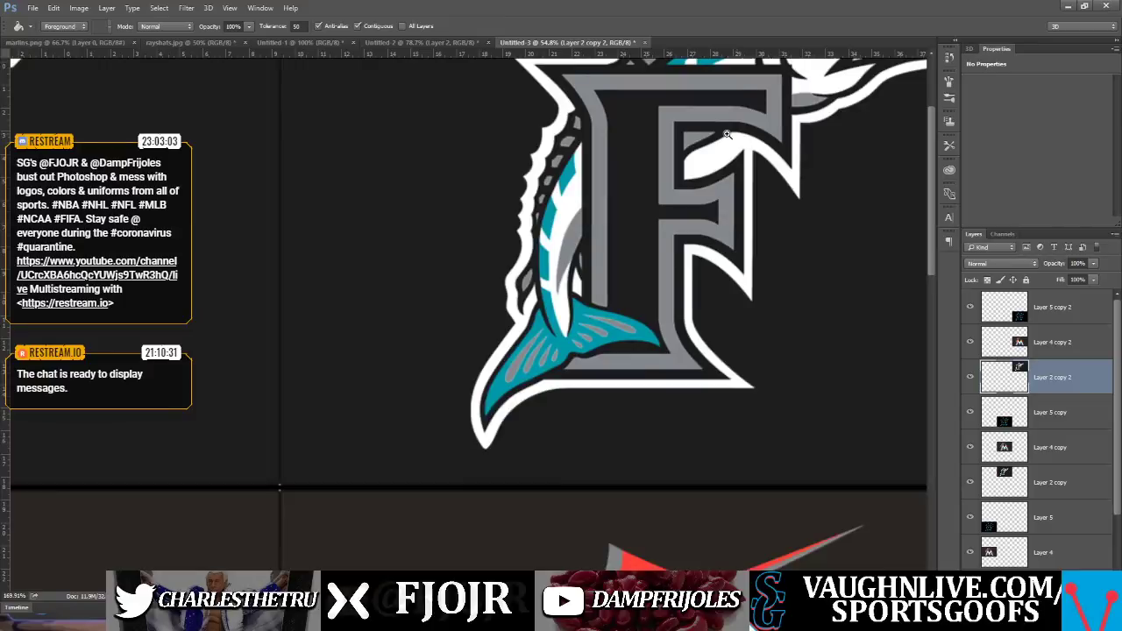
pyautogui.scroll(5, 727, 133)
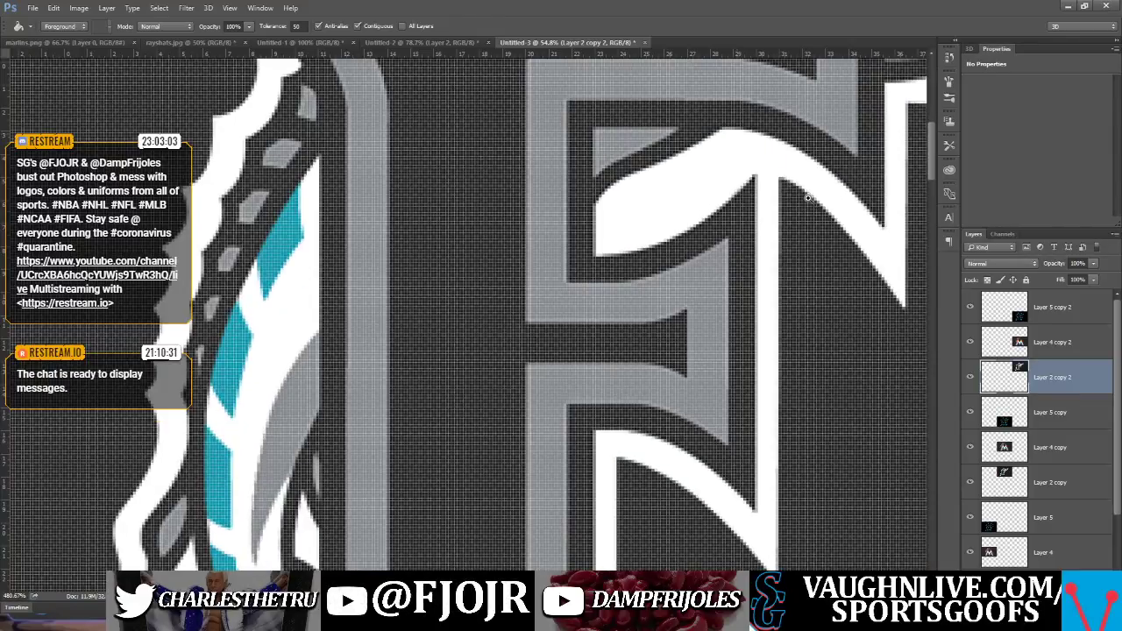
pyautogui.hotkey('ctrl', '0')
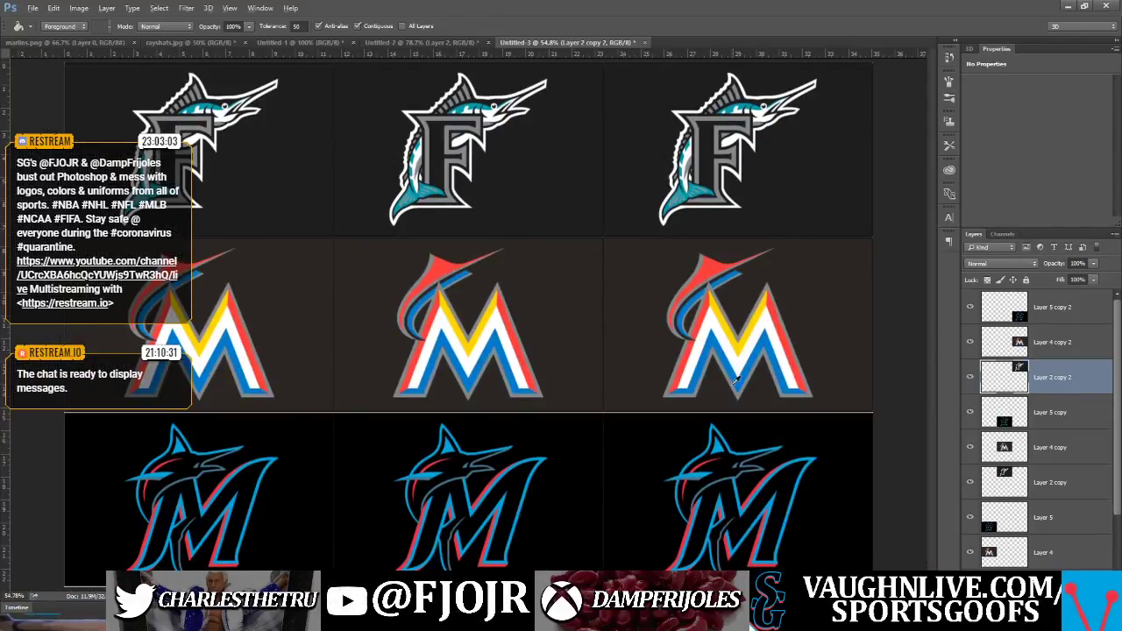
# Fill the top-right grey F dark blue-grey, enable Contiguous, then undo the fill
pyautogui.click(720, 445)
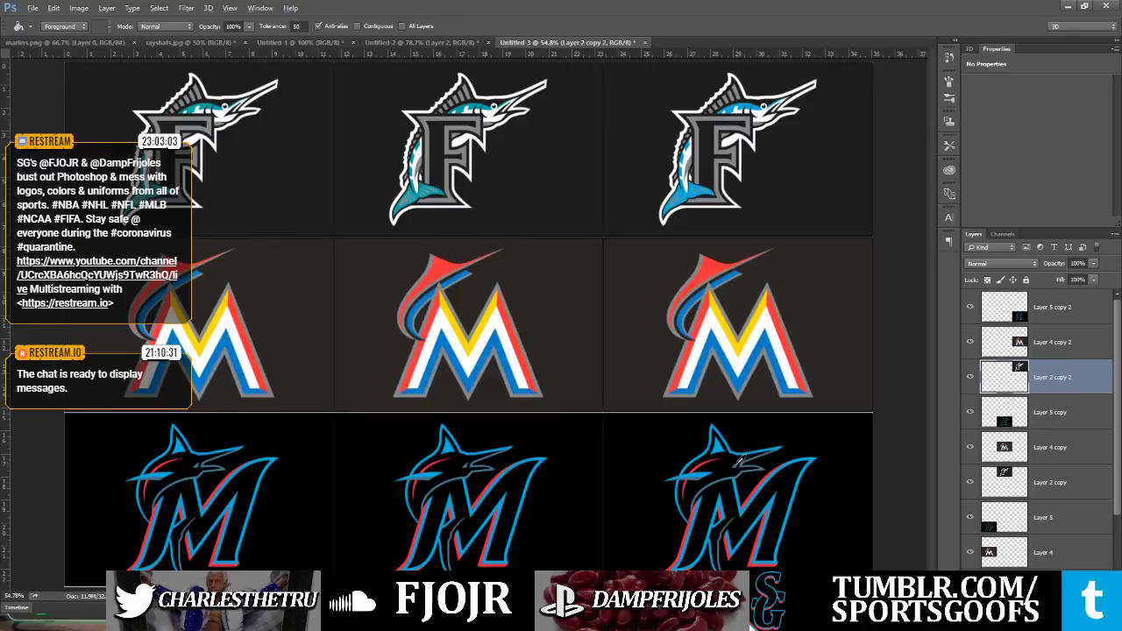
pyautogui.click(738, 458)
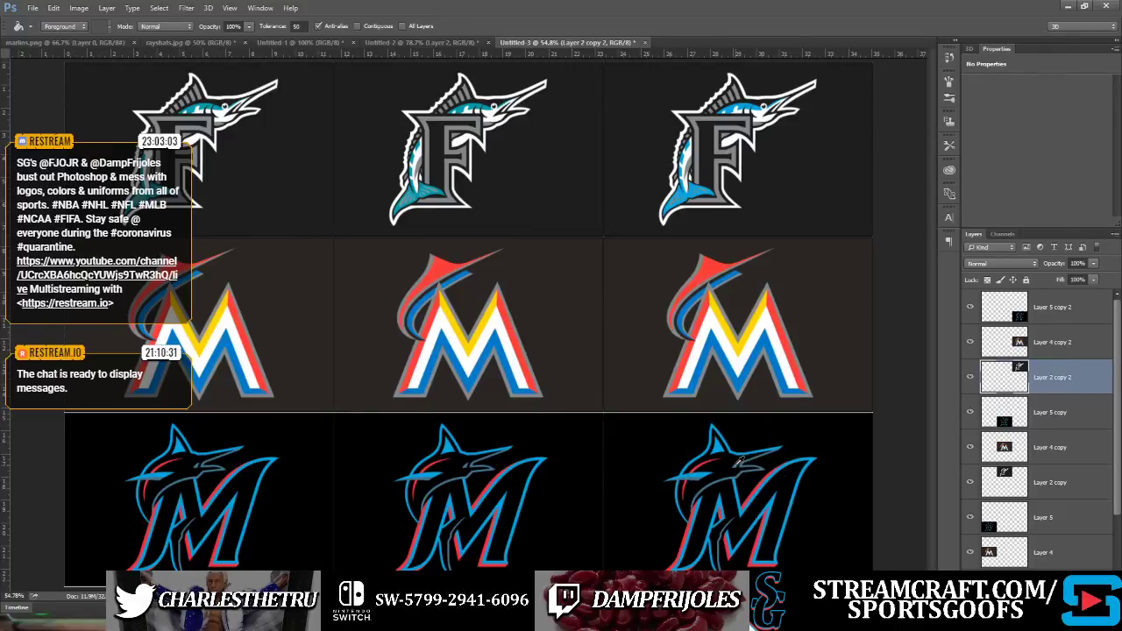
pyautogui.click(693, 125)
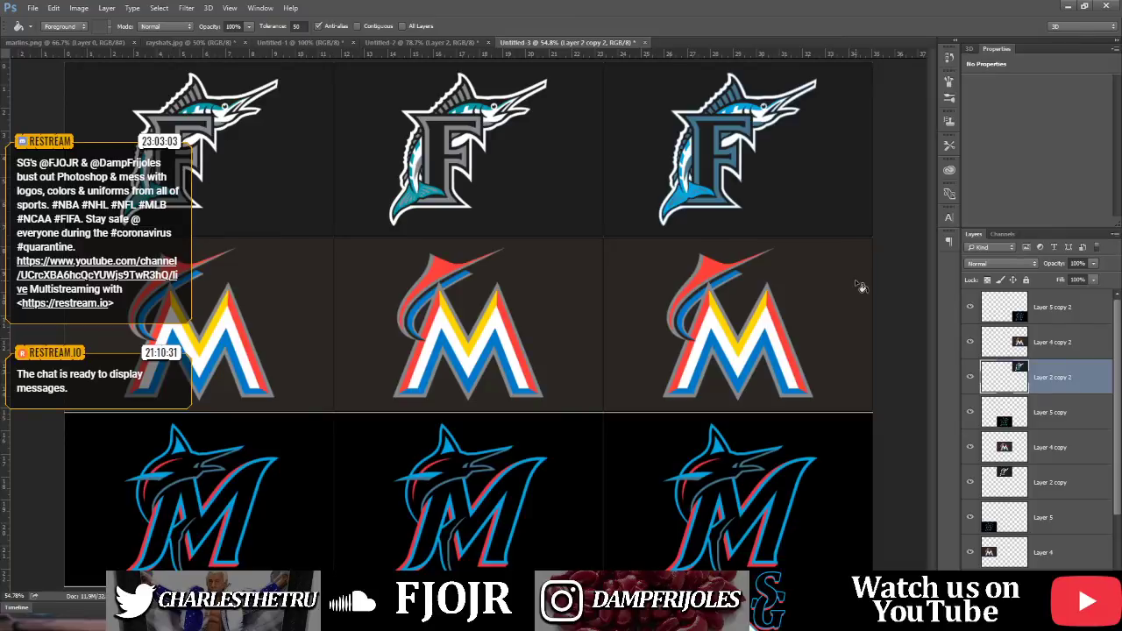
pyautogui.press('alt')
pyautogui.click(357, 26)
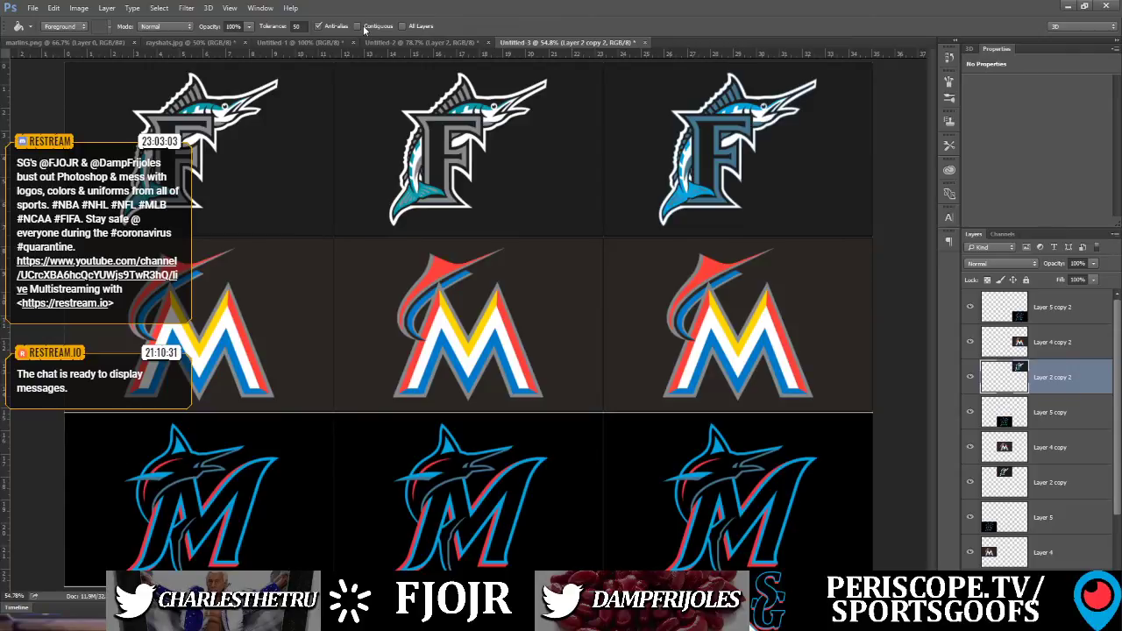
pyautogui.hotkey('ctrl', 'z')
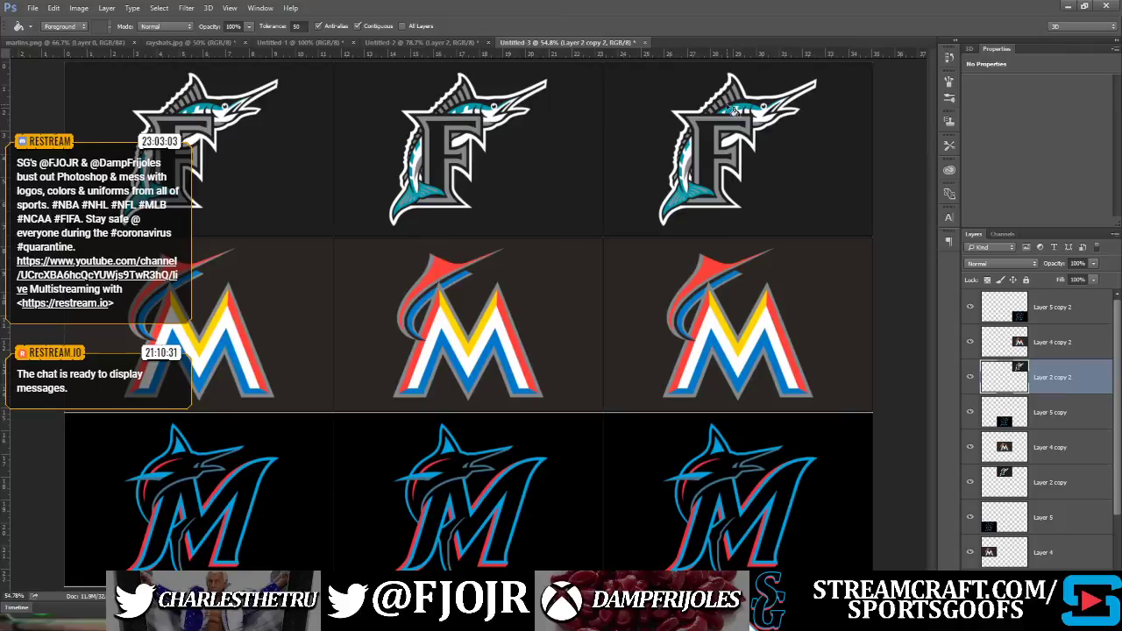
# Fill a marlin dorsal-fin stripe blue, undoing a non-contiguous blue fill on the F
pyautogui.click(368, 26)
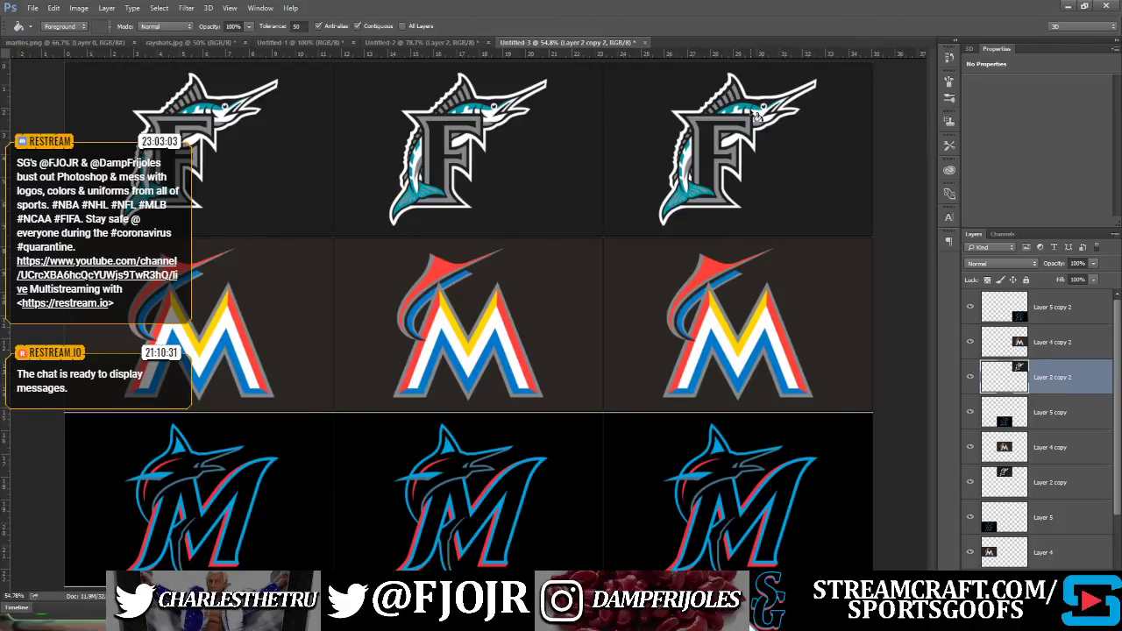
pyautogui.scroll(5, 755, 117)
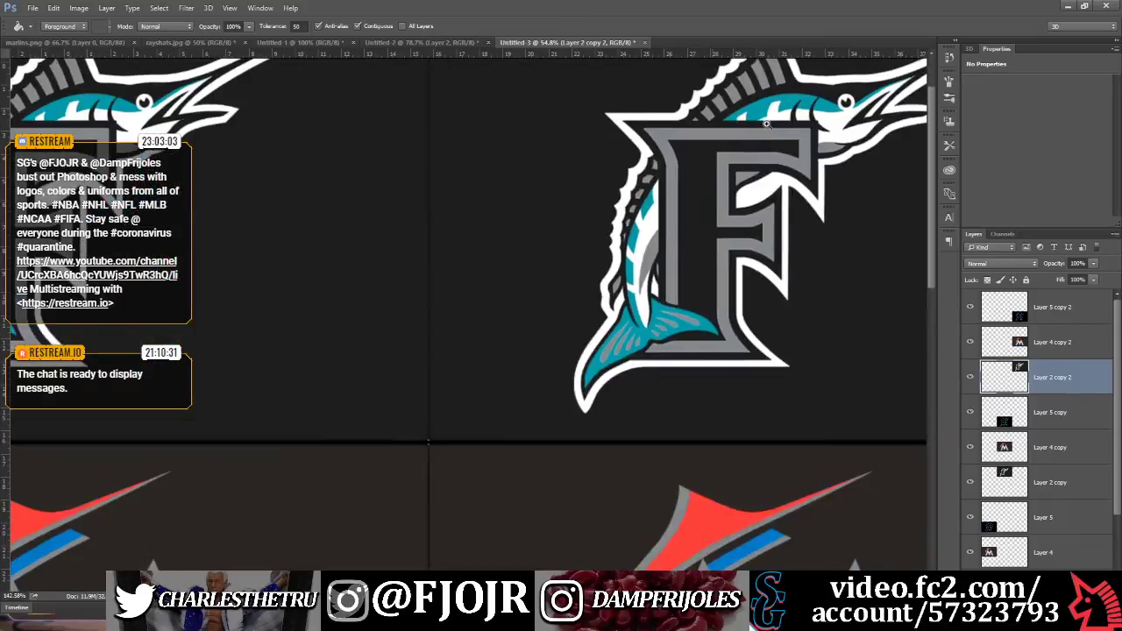
pyautogui.scroll(1, 766, 124)
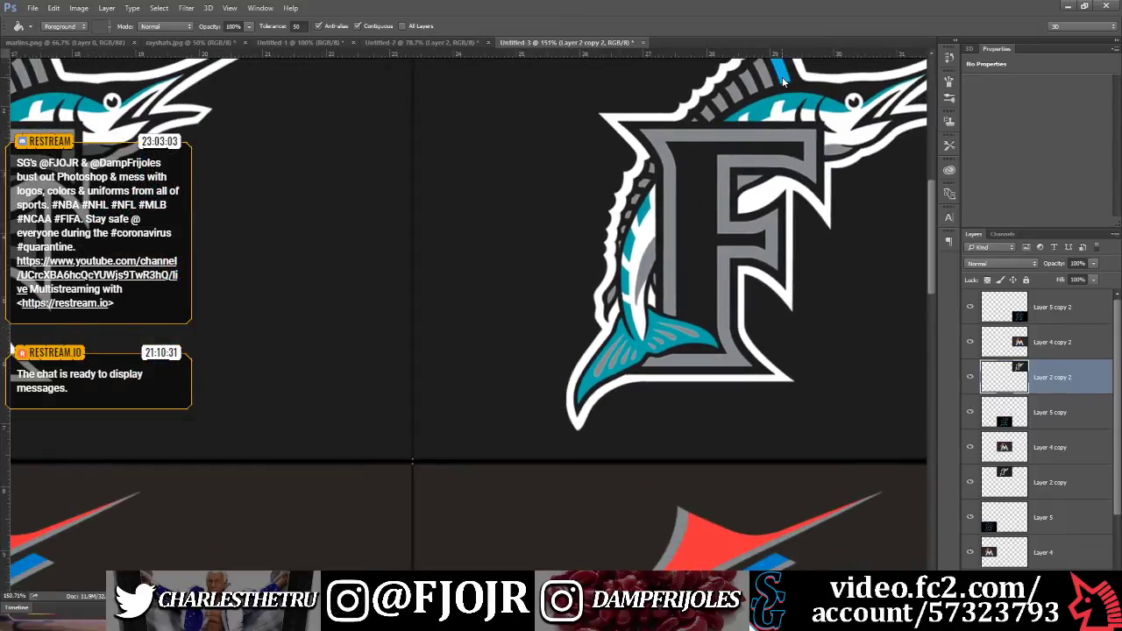
pyautogui.click(759, 86)
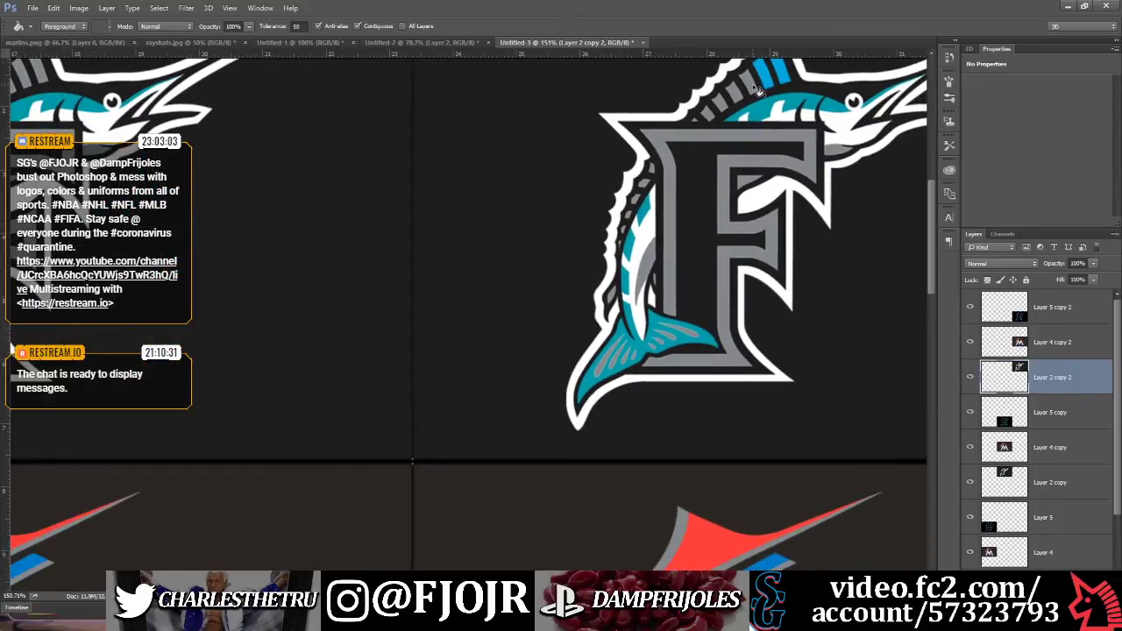
pyautogui.click(386, 27)
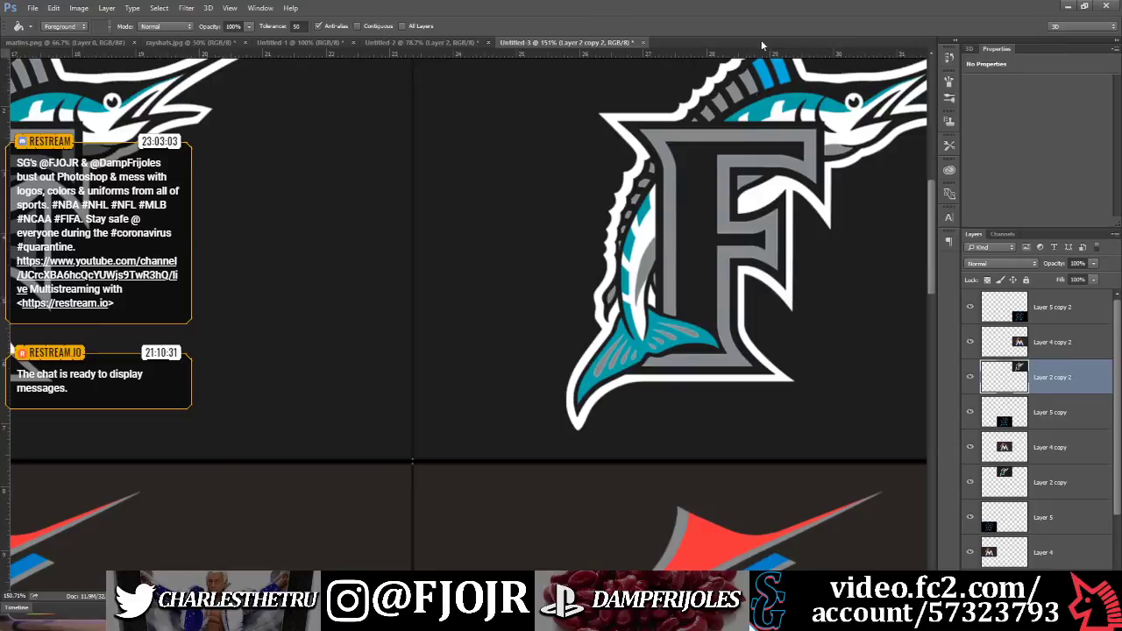
pyautogui.click(752, 86)
pyautogui.hotkey('ctrl', 'z')
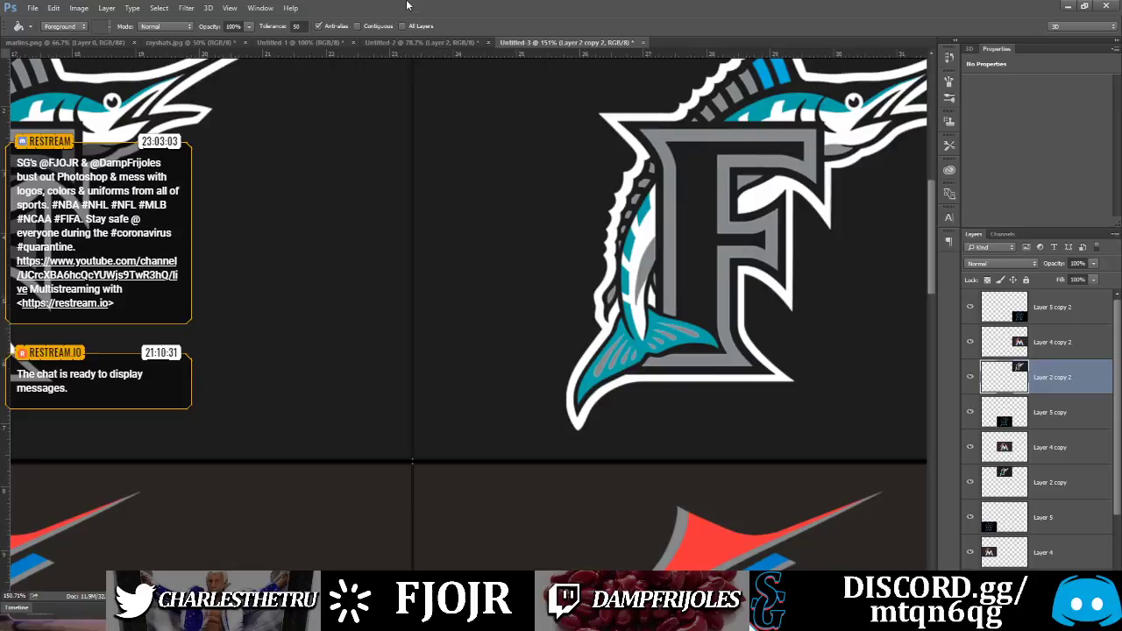
# Toggle Anti-alias, refill the marlin's tail bright blue, and add a thin pink strip to its bill
pyautogui.click(330, 27)
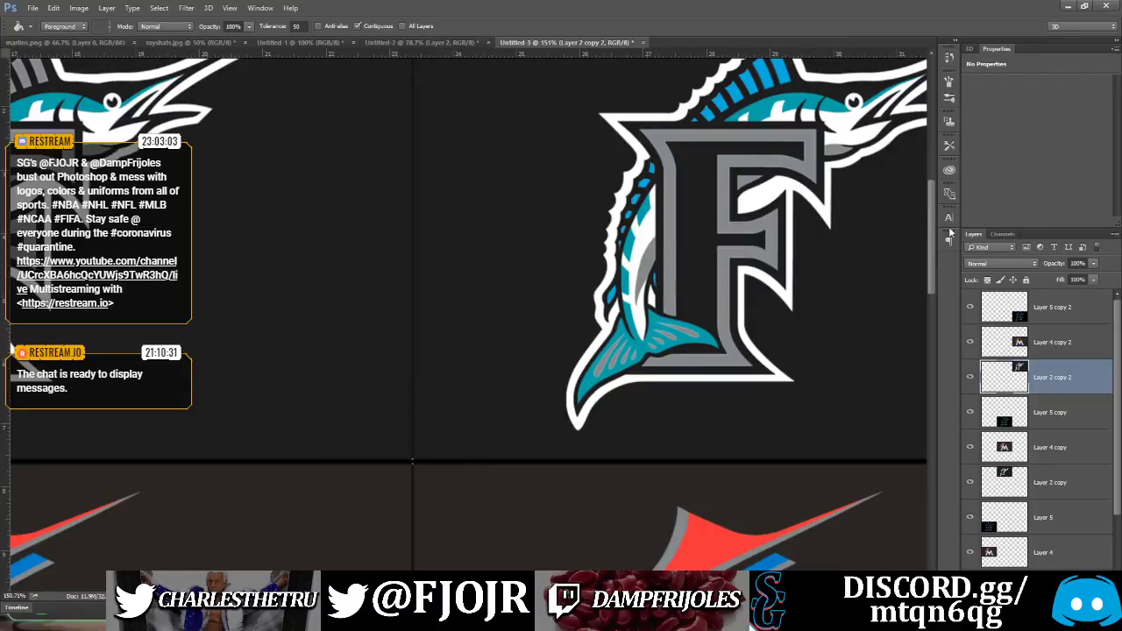
pyautogui.moveTo(932, 244)
pyautogui.mouseDown()
pyautogui.moveTo(979, 390)
pyautogui.moveTo(948, 238)
pyautogui.mouseUp()
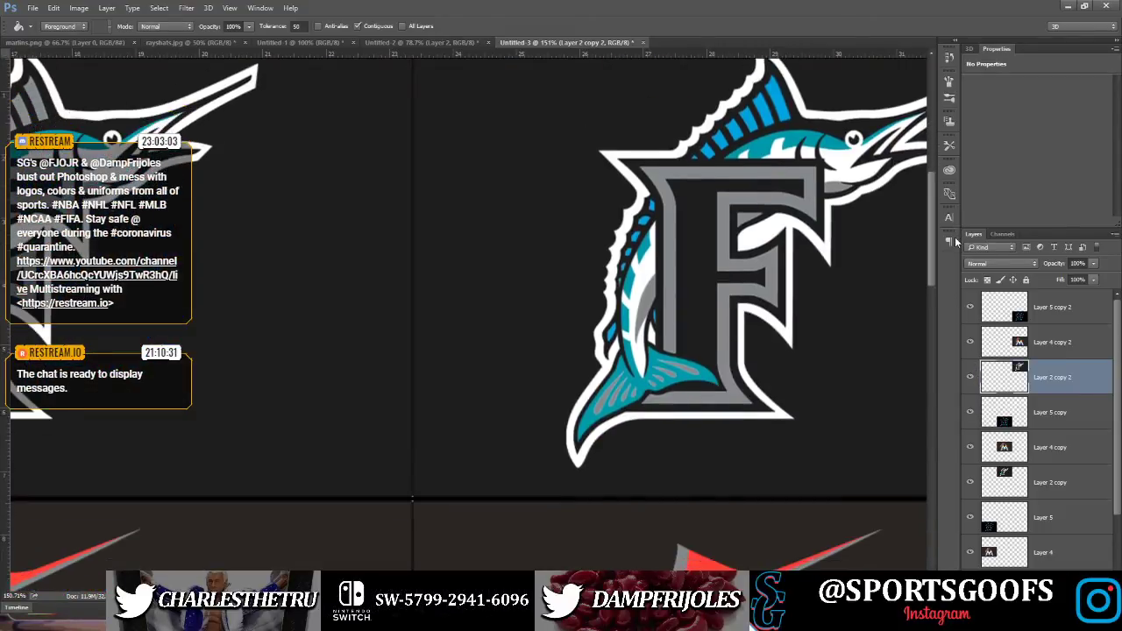
pyautogui.click(627, 372)
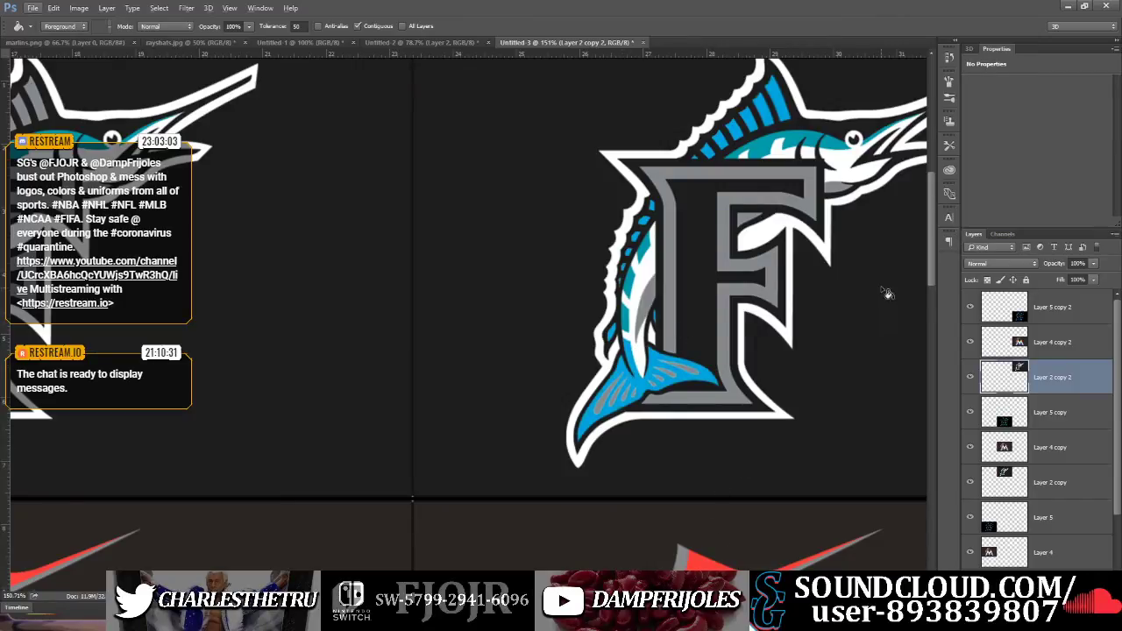
pyautogui.press('alt')
pyautogui.moveTo(933, 248); pyautogui.dragTo(934, 380)
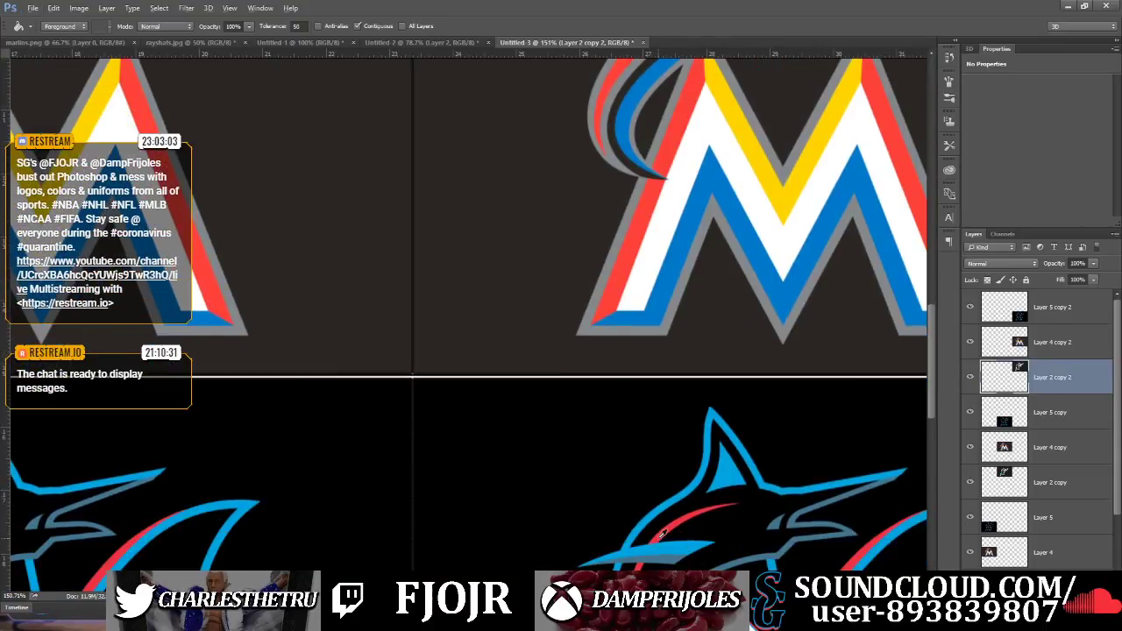
pyautogui.moveTo(931, 410); pyautogui.dragTo(927, 279)
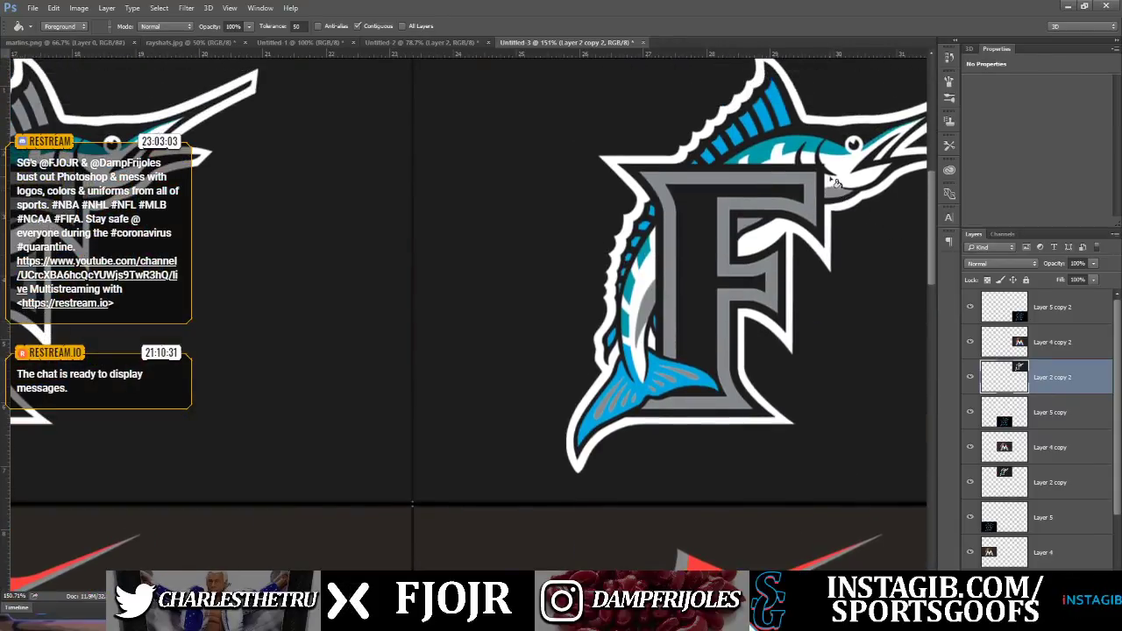
pyautogui.click(872, 145)
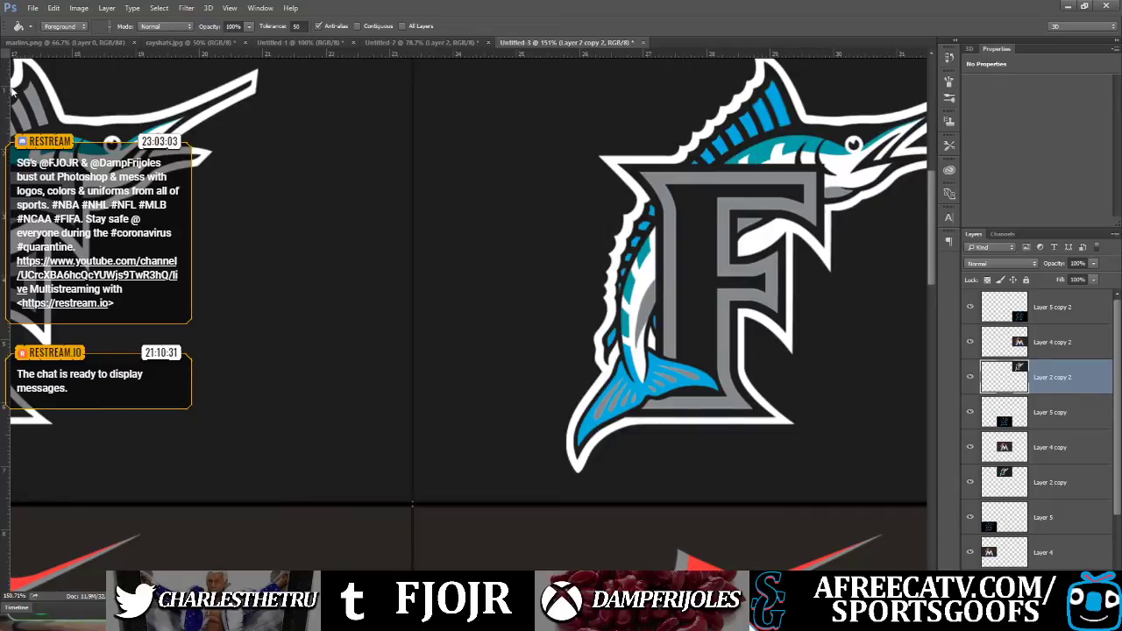
# Lasso around the marlin's body, test a red fill inside it, and undo it
pyautogui.press('l')
pyautogui.click(858, 103)
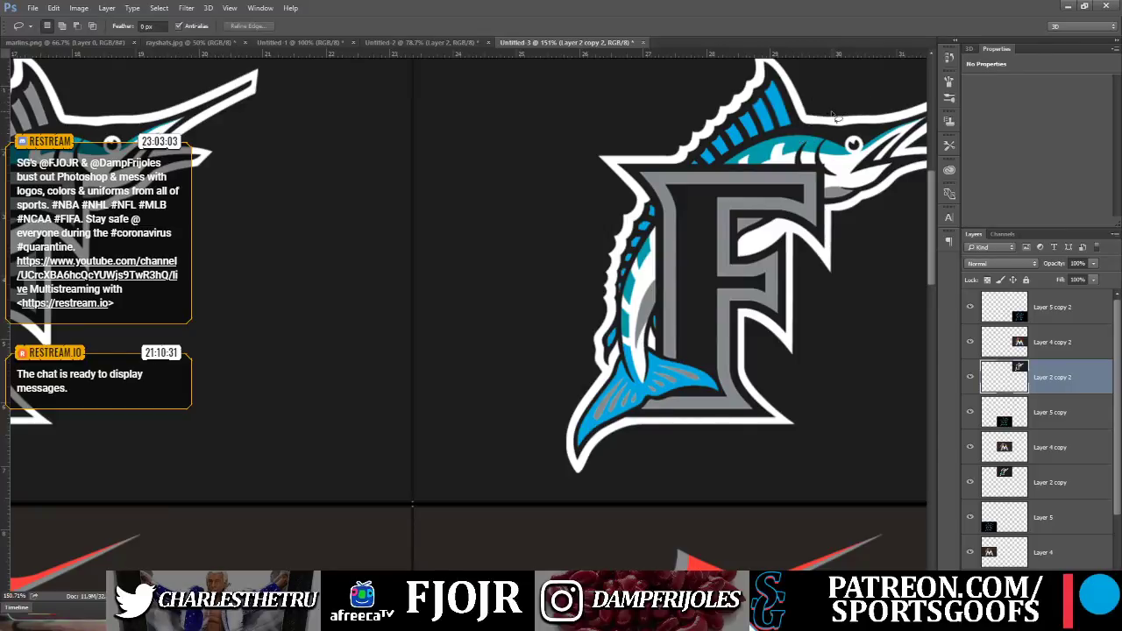
pyautogui.moveTo(743, 146); pyautogui.dragTo(918, 179)
pyautogui.moveTo(948, 128); pyautogui.dragTo(947, 98)
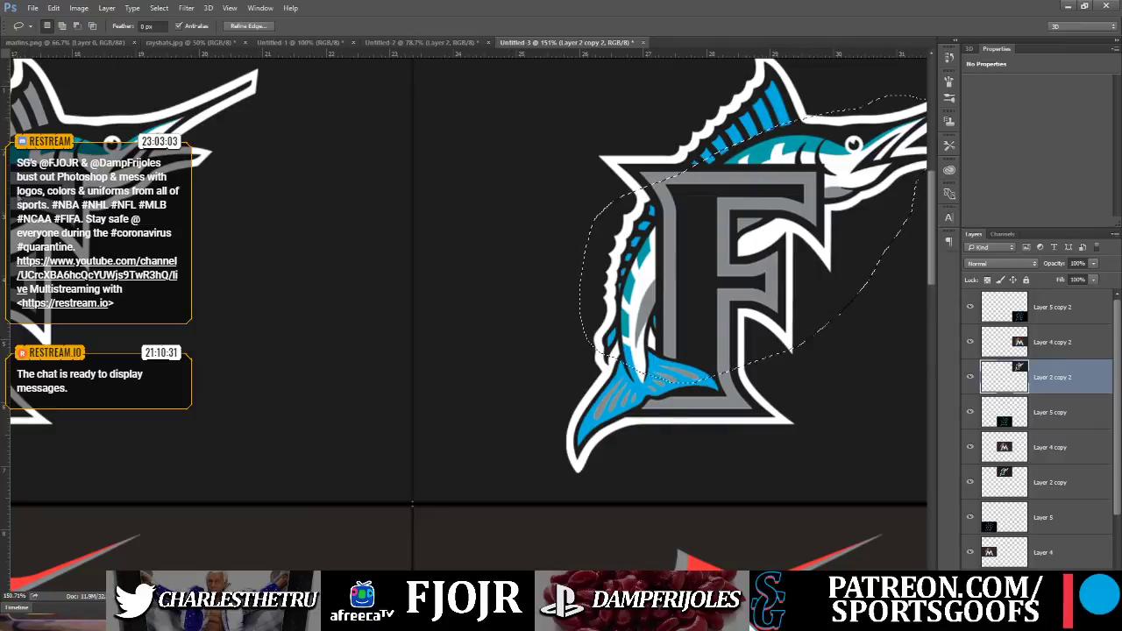
pyautogui.press('g')
pyautogui.click(771, 140)
pyautogui.hotkey('ctrl', 'z')
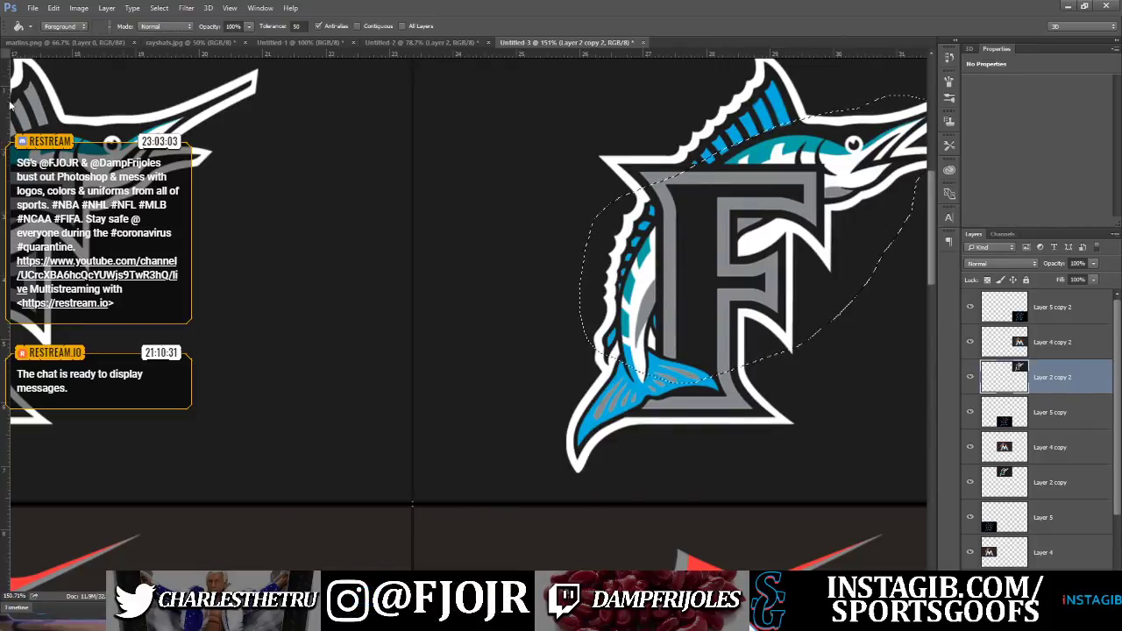
# Reshape the lasso selection, trimming its left bulge and redrawing the lower edge across the F
pyautogui.press('l')
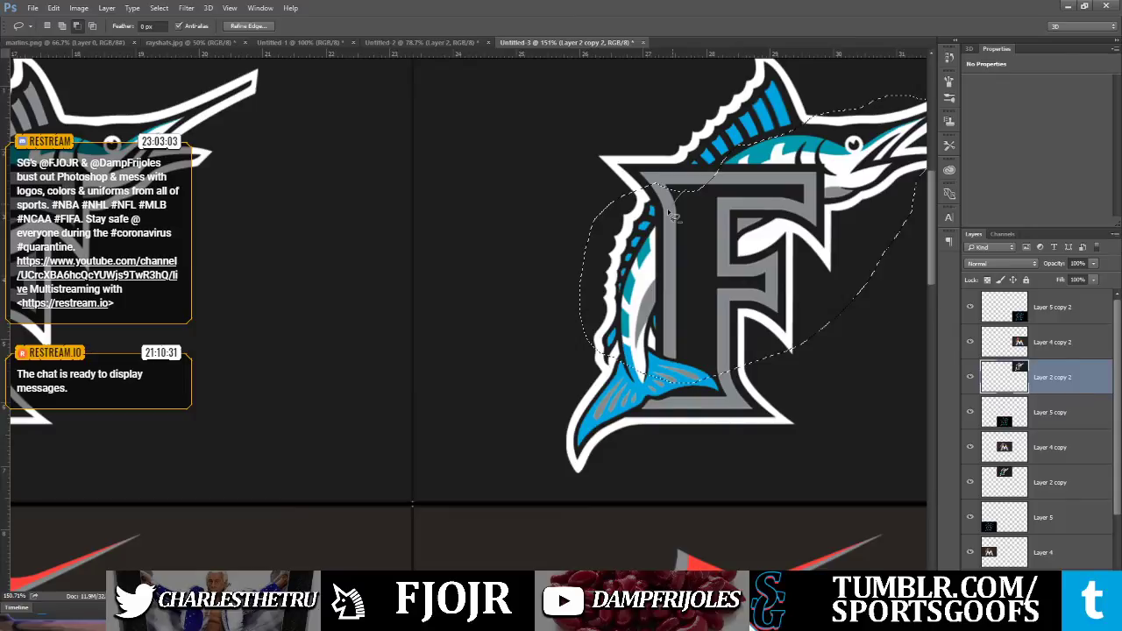
pyautogui.moveTo(673, 215); pyautogui.dragTo(556, 212)
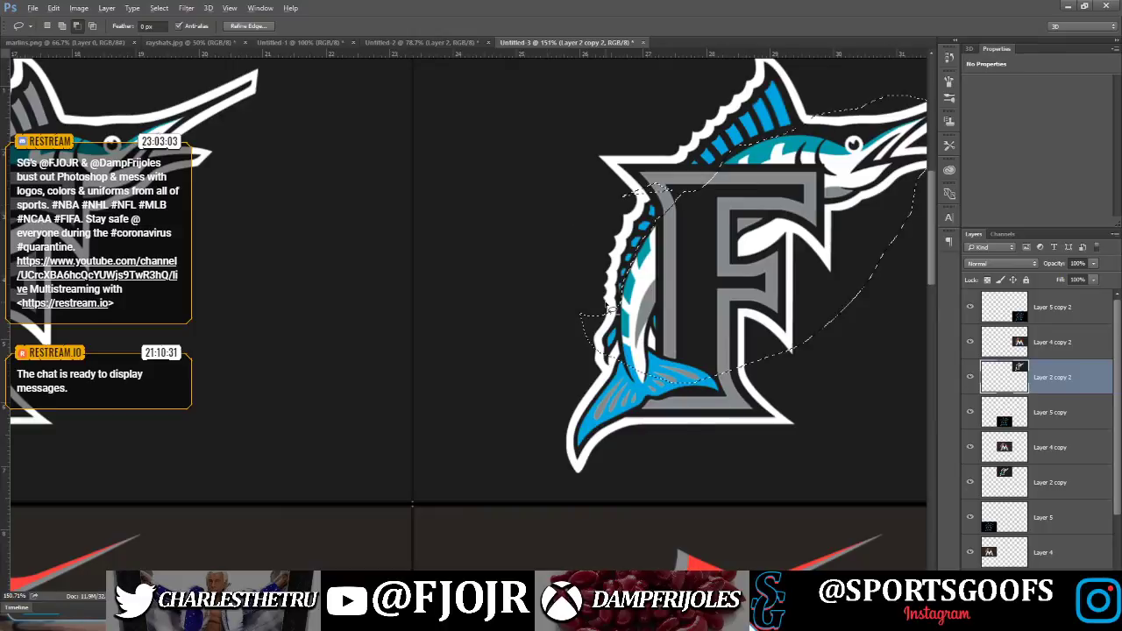
pyautogui.moveTo(611, 306); pyautogui.dragTo(632, 258)
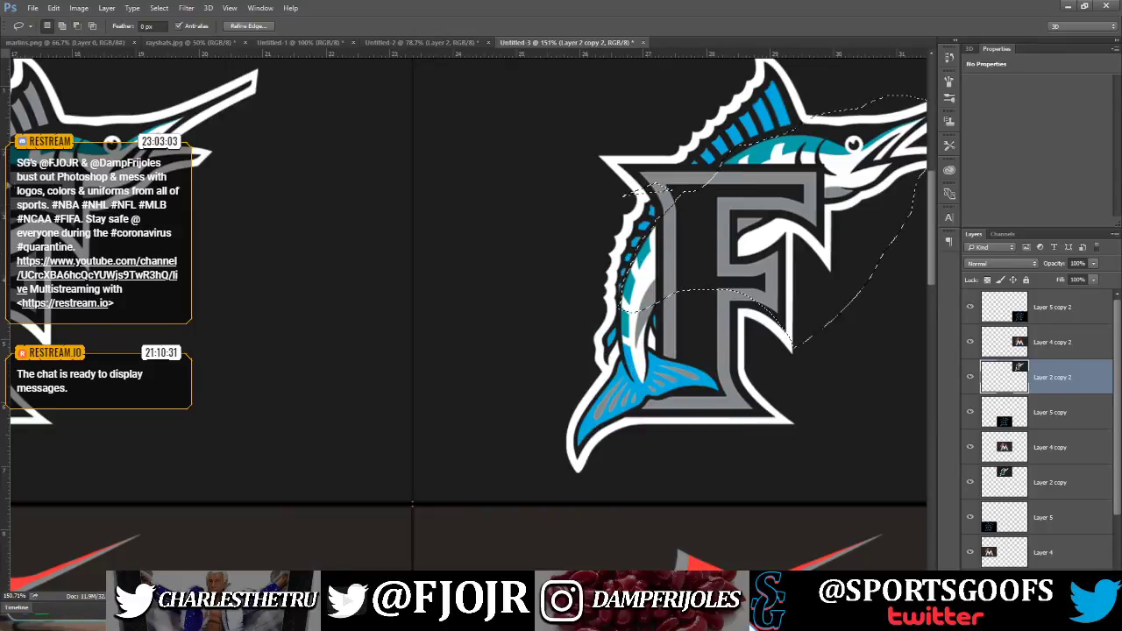
pyautogui.press('g')
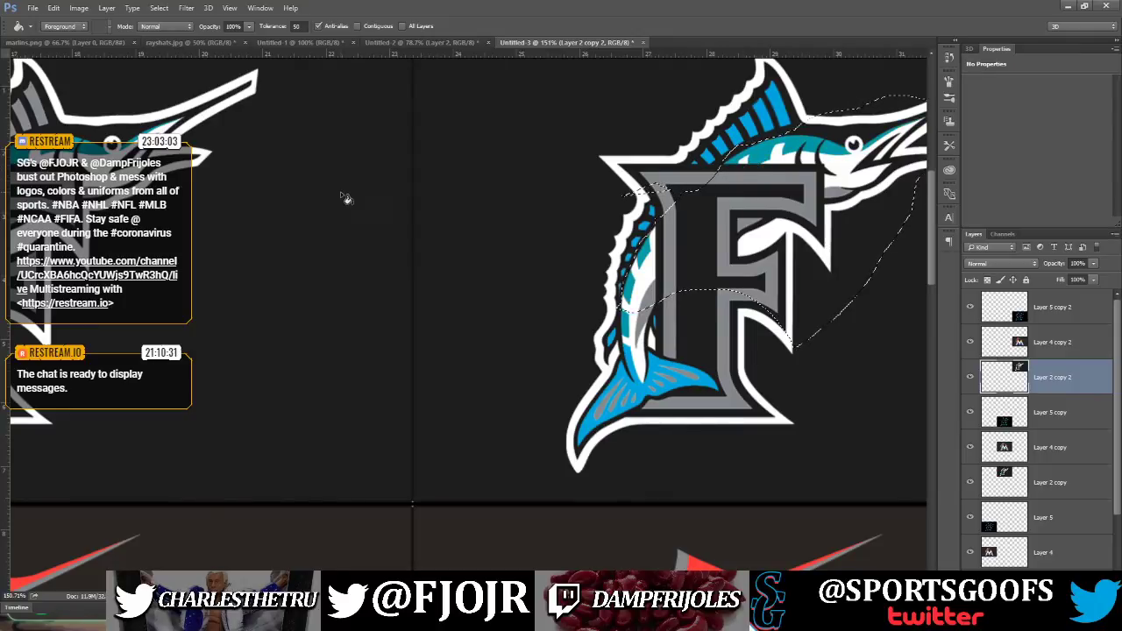
pyautogui.press('l')
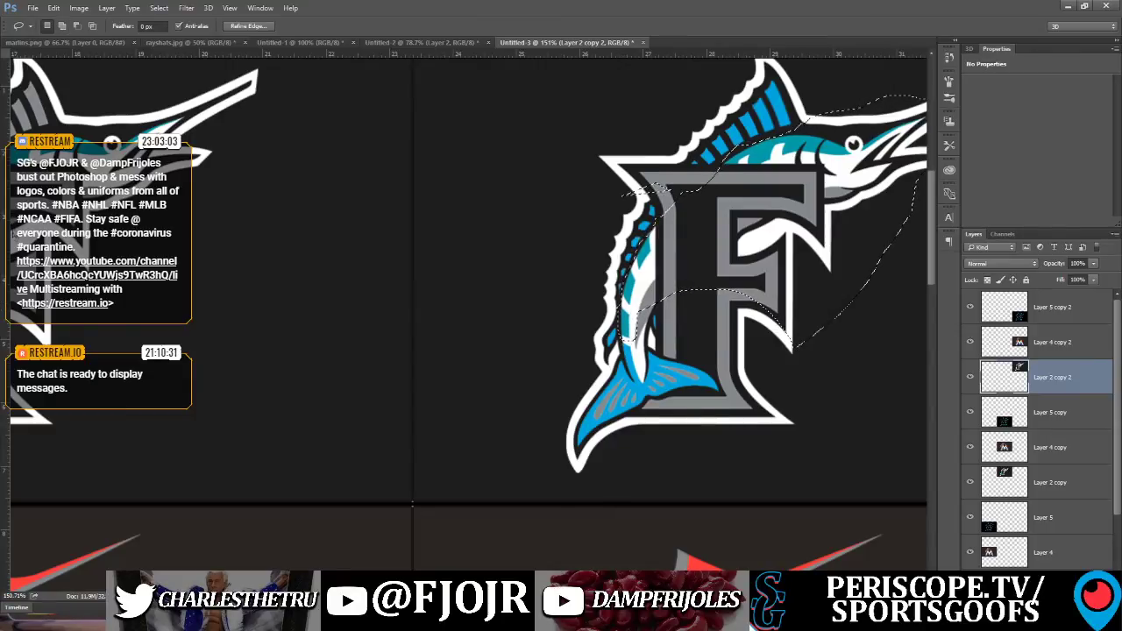
# Fill the marlin's white stripes red, clear the selection, and toggle the grid
pyautogui.press('g')
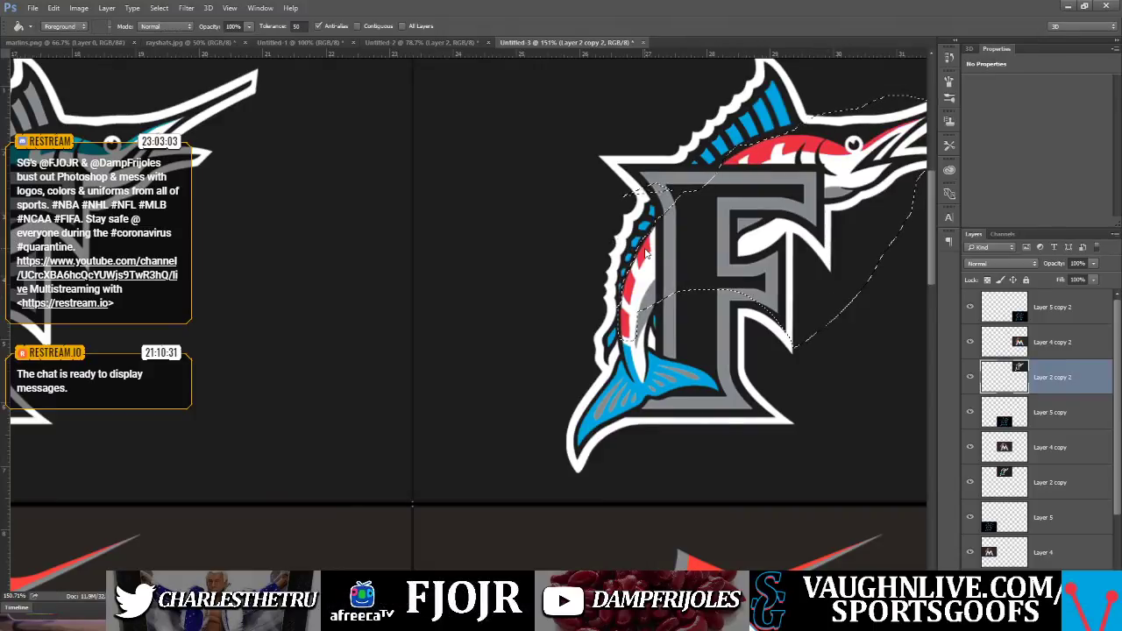
pyautogui.click(646, 254)
pyautogui.hotkey('ctrl', 'd')
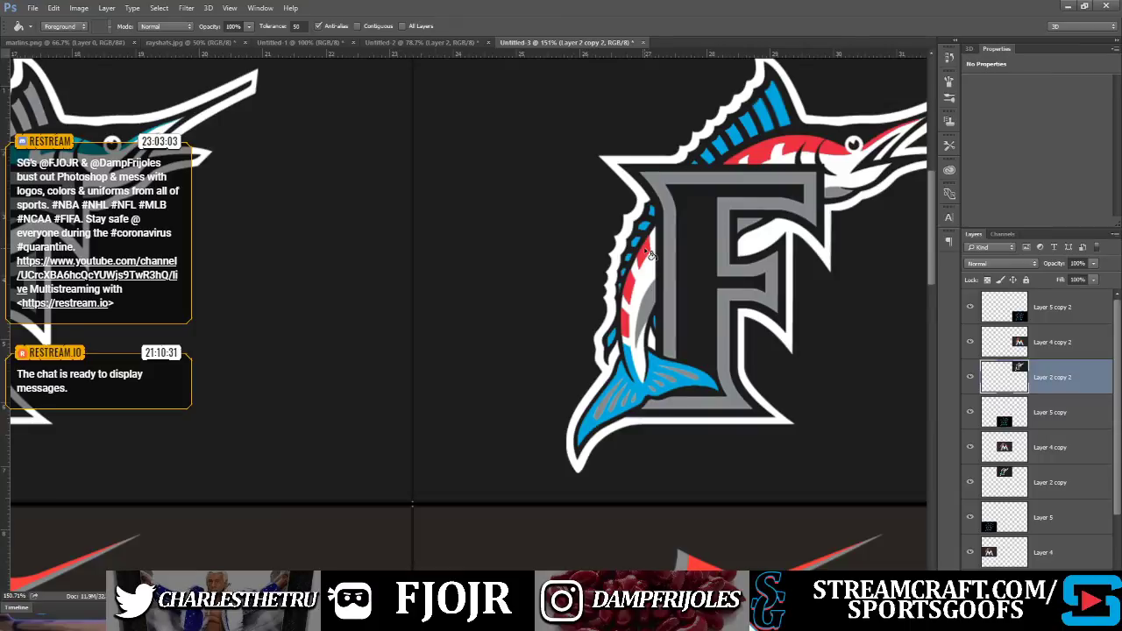
pyautogui.hotkey('ctrl', "'")
pyautogui.hotkey('ctrl', "'")
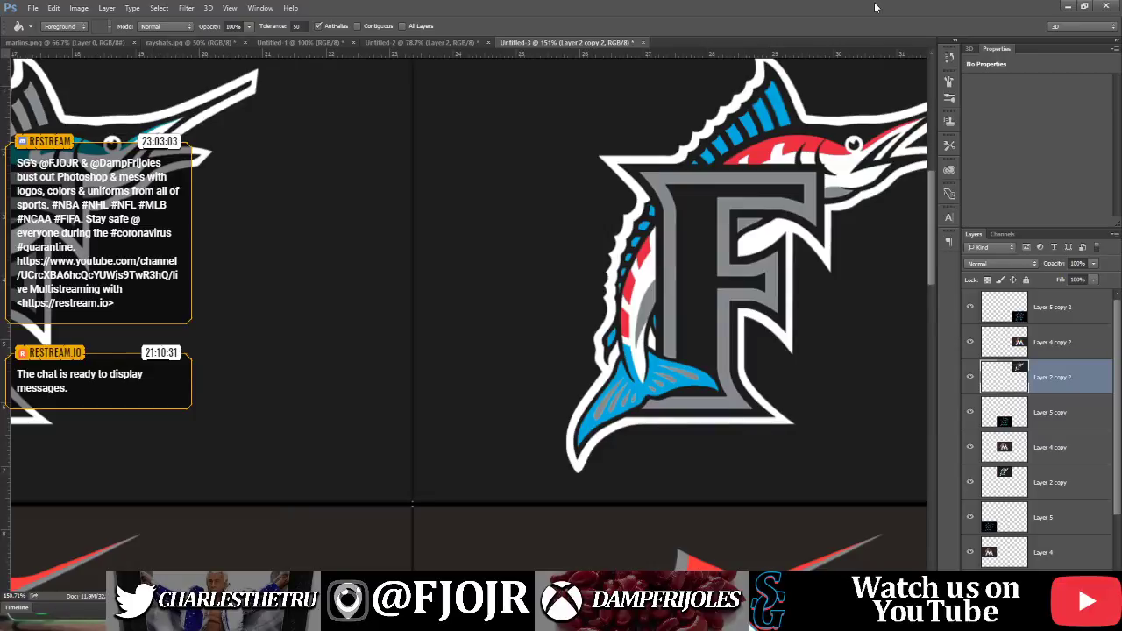
# Fill the top-right logo's grey F dark teal-blue, which also darkens its white outline
pyautogui.hotkey('ctrl', '-')
pyautogui.hotkey('ctrl', '-')
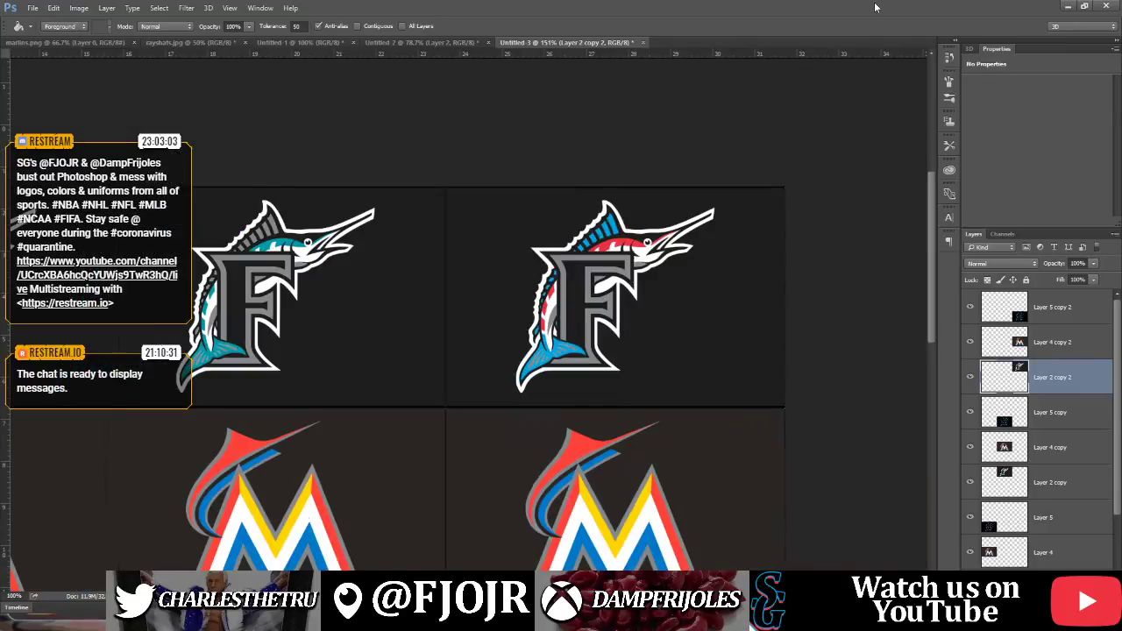
pyautogui.moveTo(931, 328); pyautogui.dragTo(929, 379)
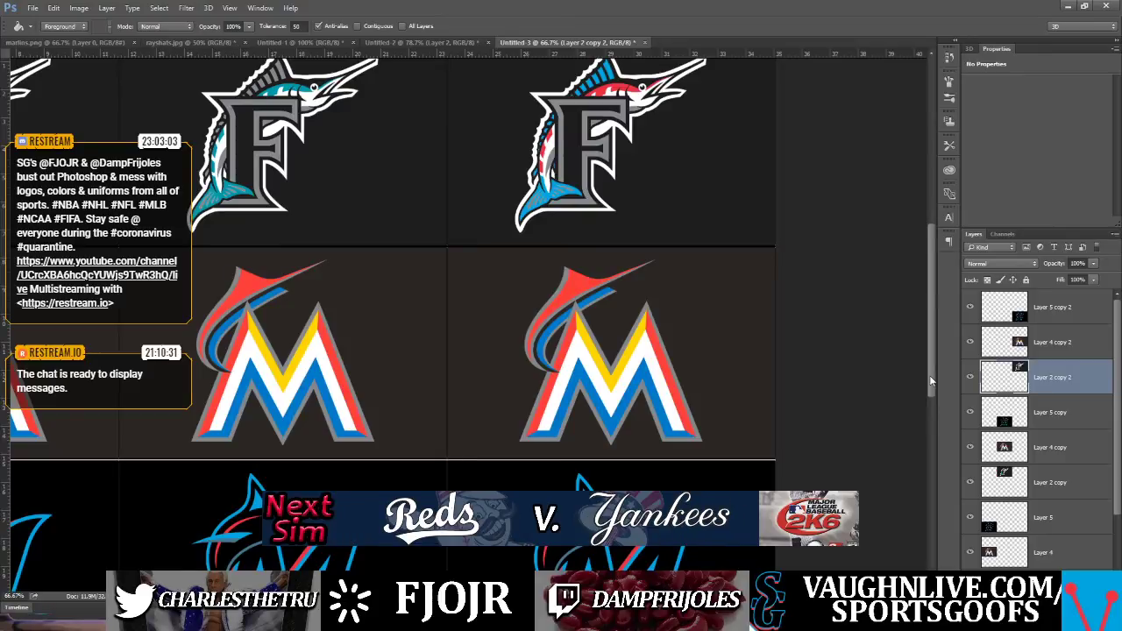
pyautogui.moveTo(931, 380); pyautogui.dragTo(929, 369)
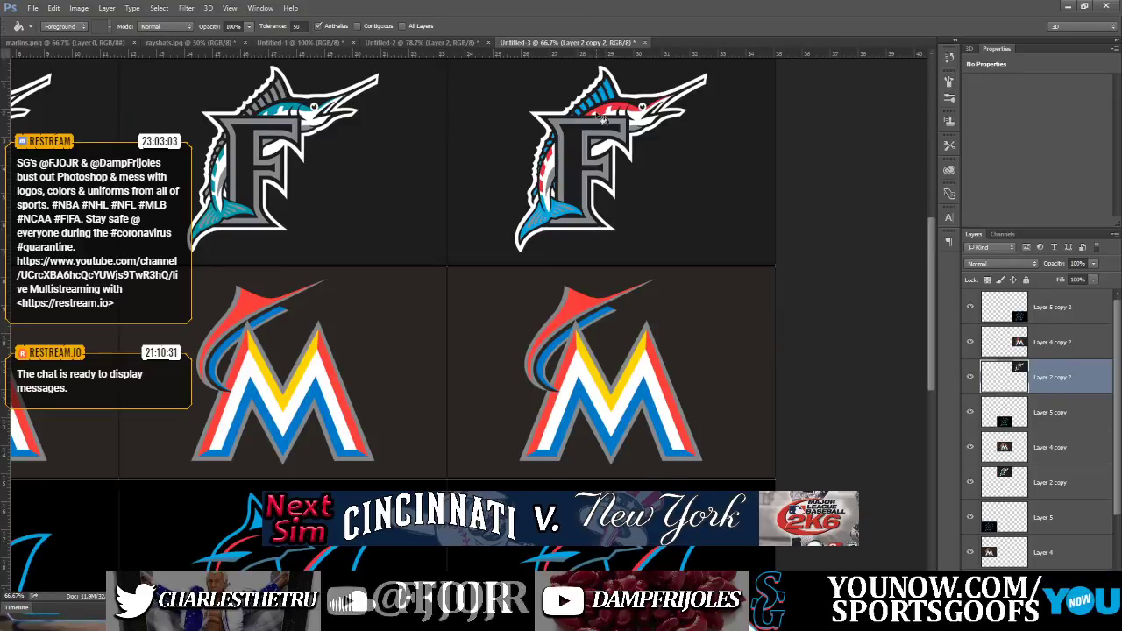
pyautogui.click(611, 128)
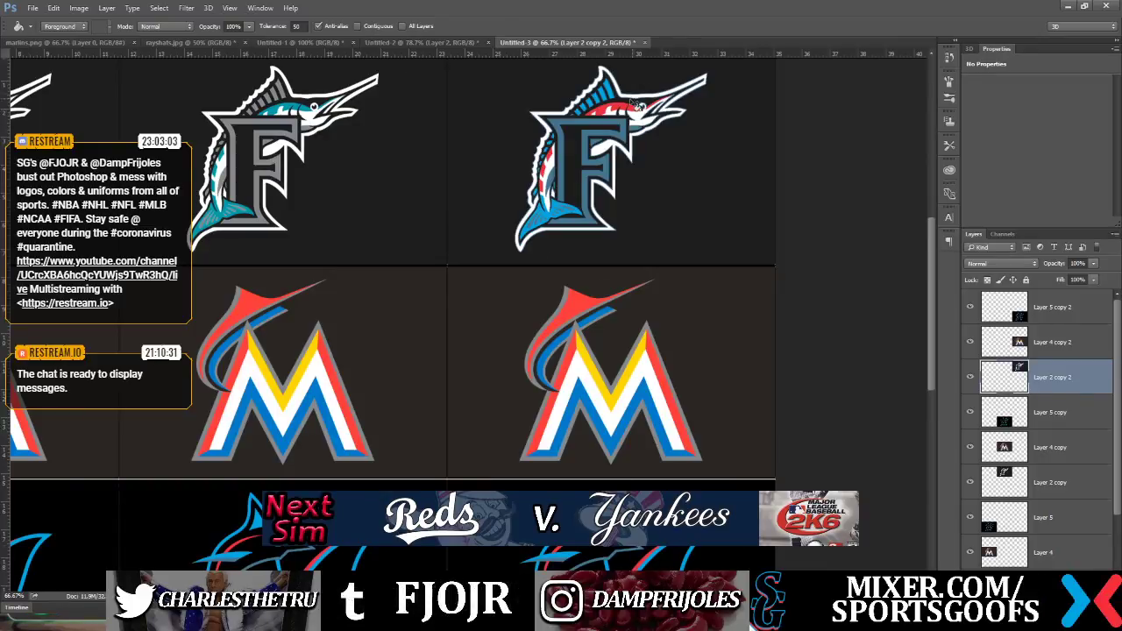
pyautogui.click(556, 167)
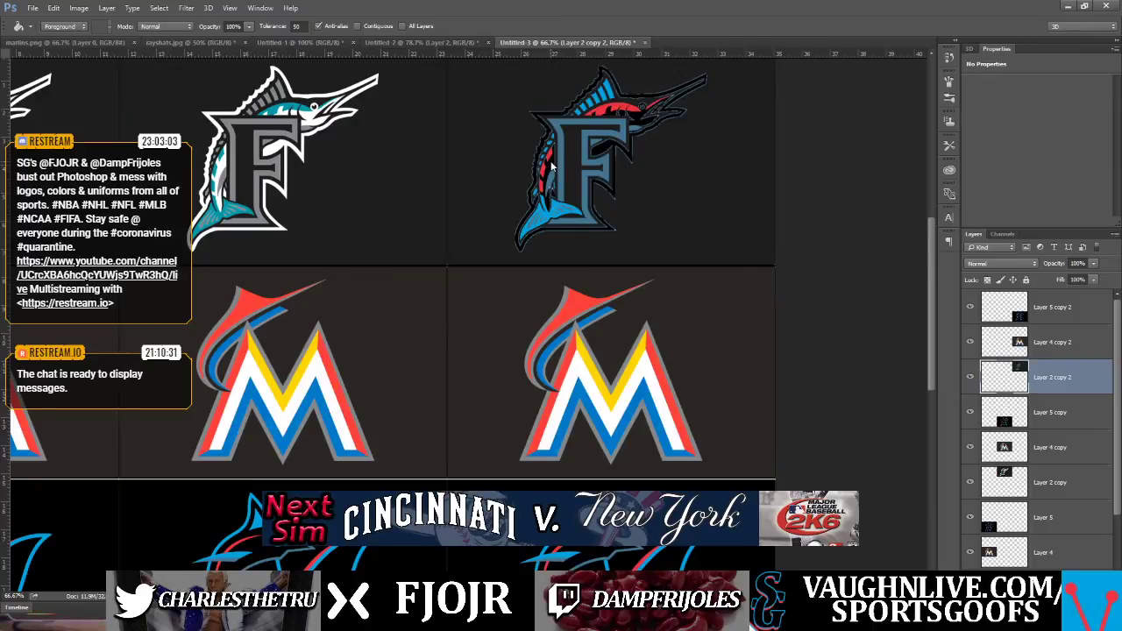
# Undo the outline fill, enable Contiguous, and fill the F logo's black inner areas dark blue-grey
pyautogui.hotkey('ctrl', 'z')
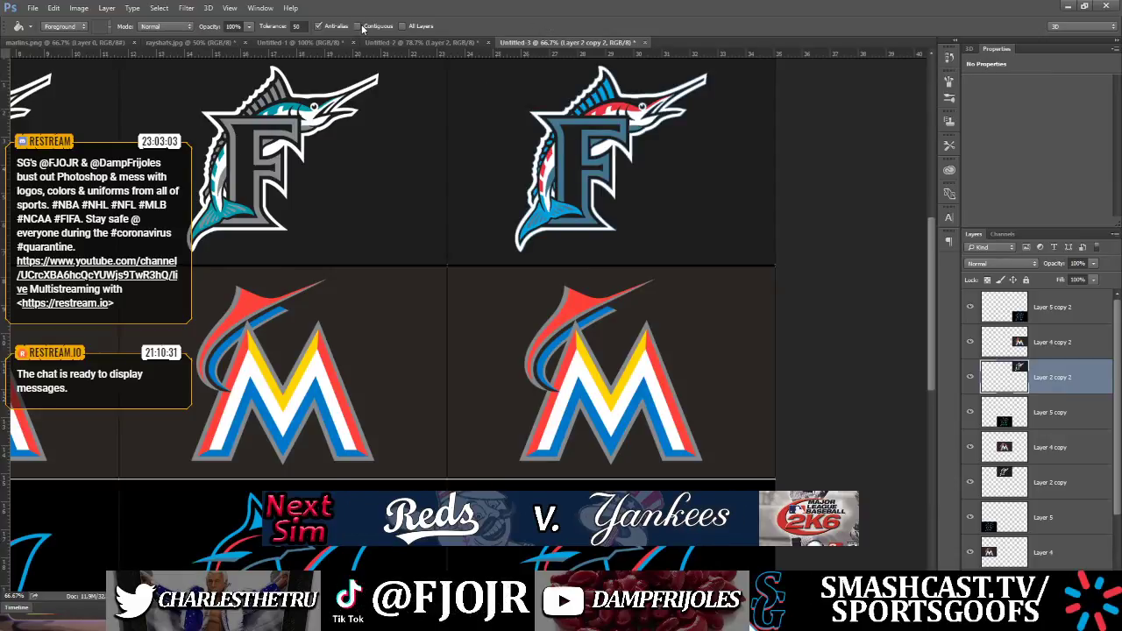
pyautogui.click(359, 26)
pyautogui.click(552, 166)
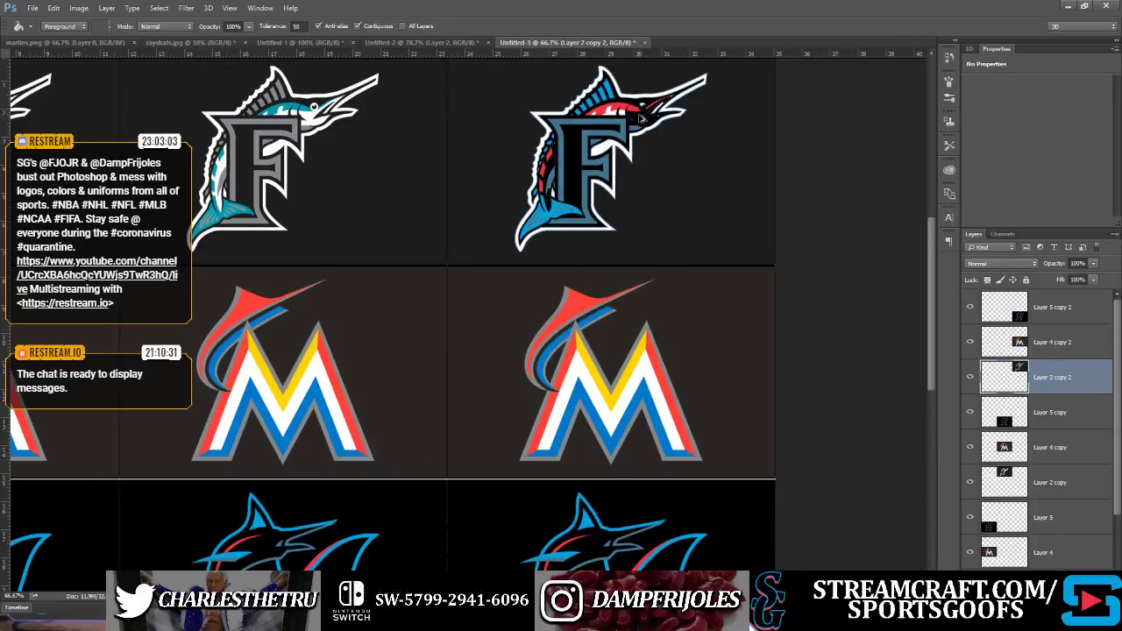
pyautogui.click(640, 118)
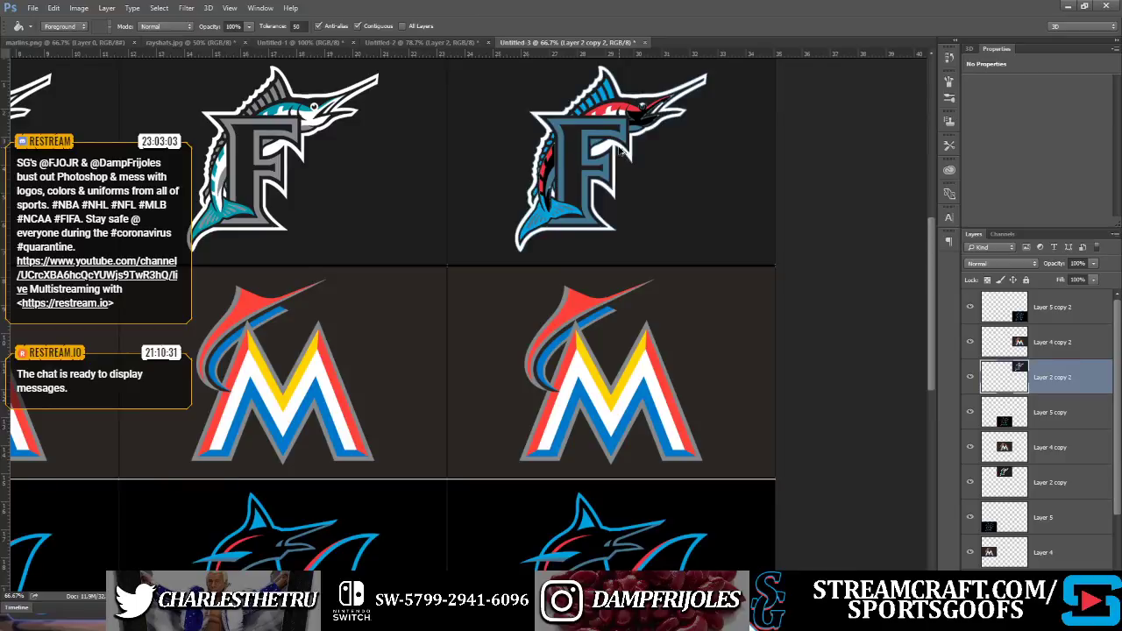
pyautogui.click(620, 151)
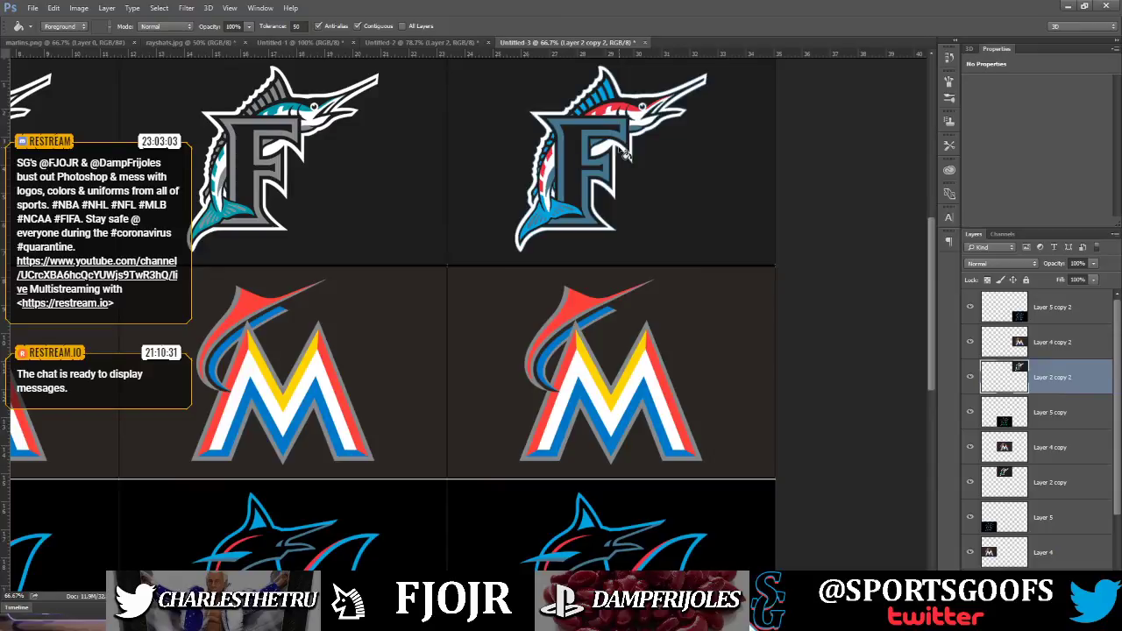
pyautogui.moveTo(932, 322)
pyautogui.mouseDown()
pyautogui.moveTo(930, 356)
pyautogui.moveTo(934, 308)
pyautogui.mouseUp()
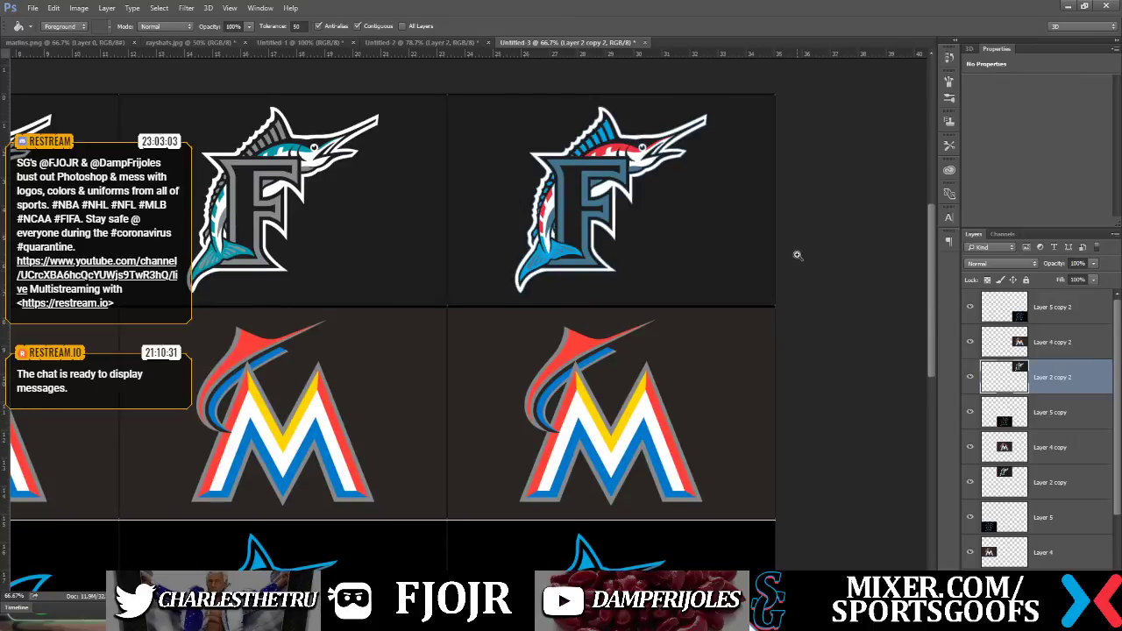
pyautogui.scroll(5, 631, 149)
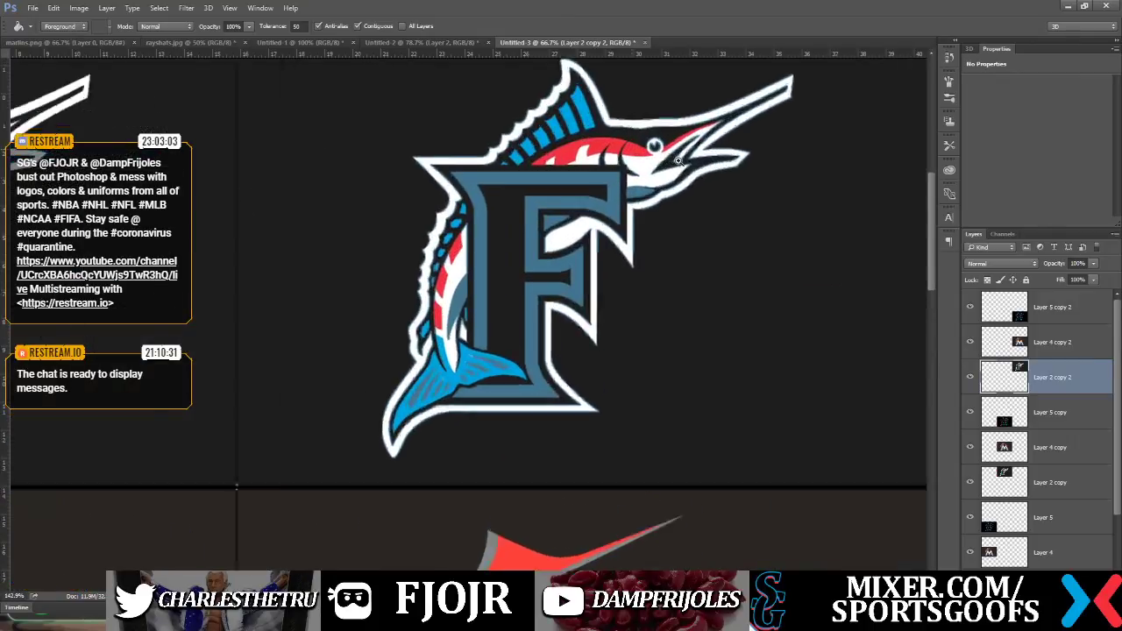
pyautogui.scroll(-2, 680, 163)
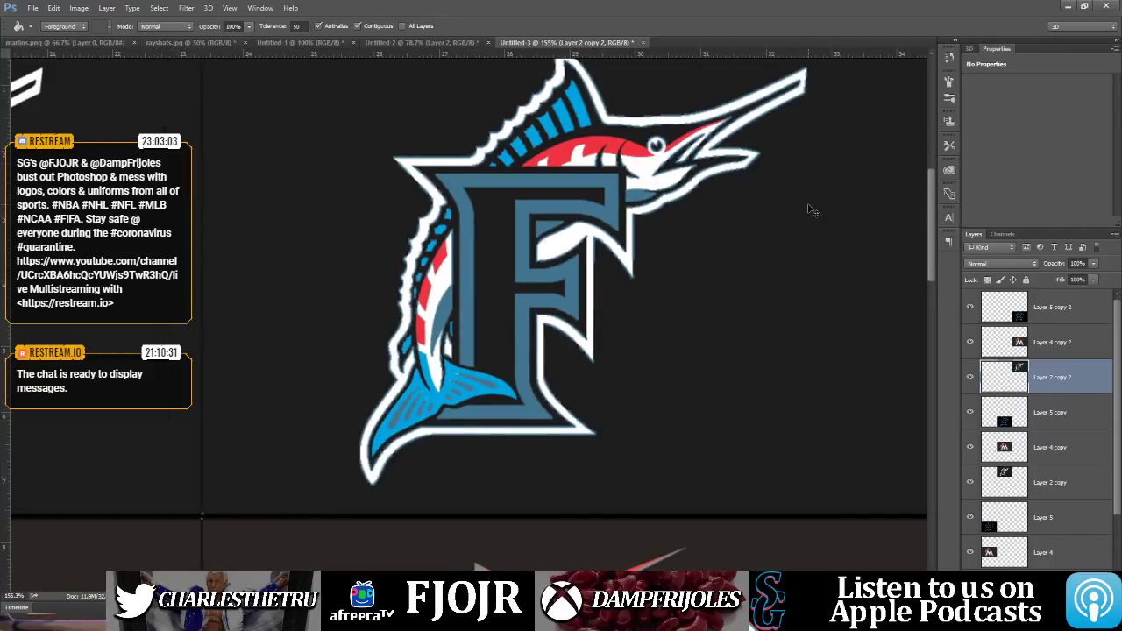
pyautogui.hotkey('ctrl', '-')
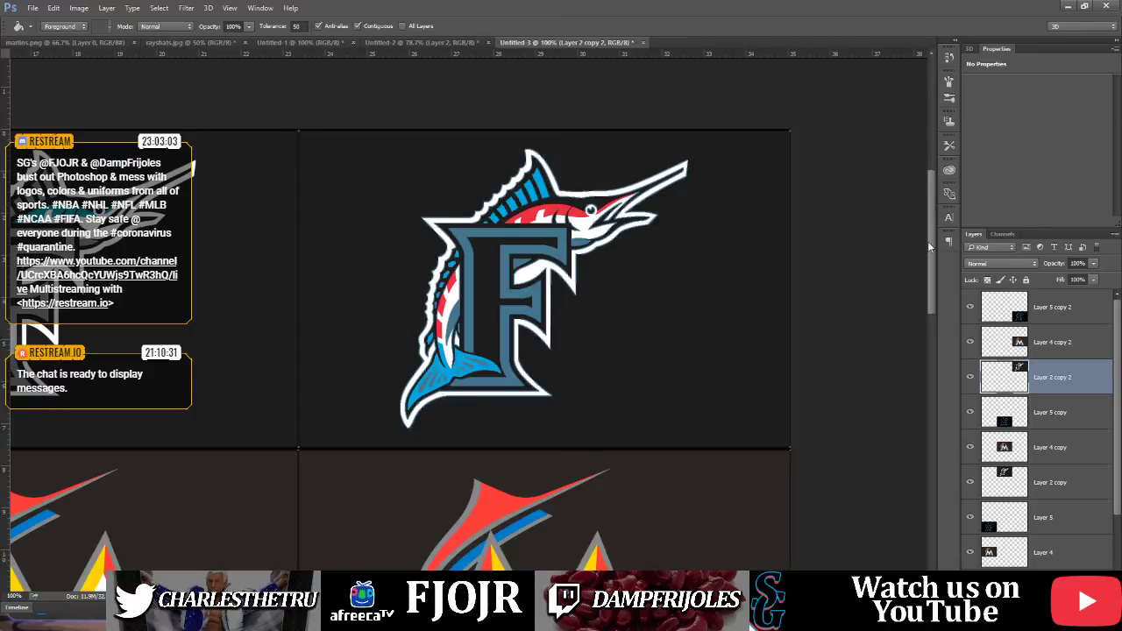
pyautogui.moveTo(929, 248); pyautogui.dragTo(929, 277)
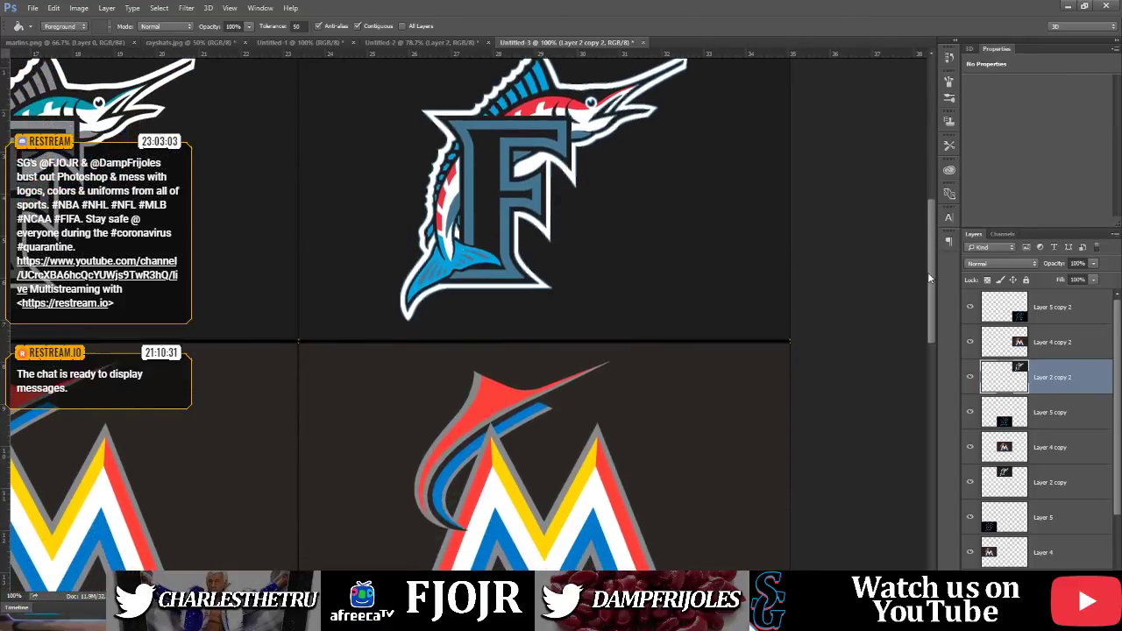
pyautogui.moveTo(929, 277); pyautogui.dragTo(924, 344)
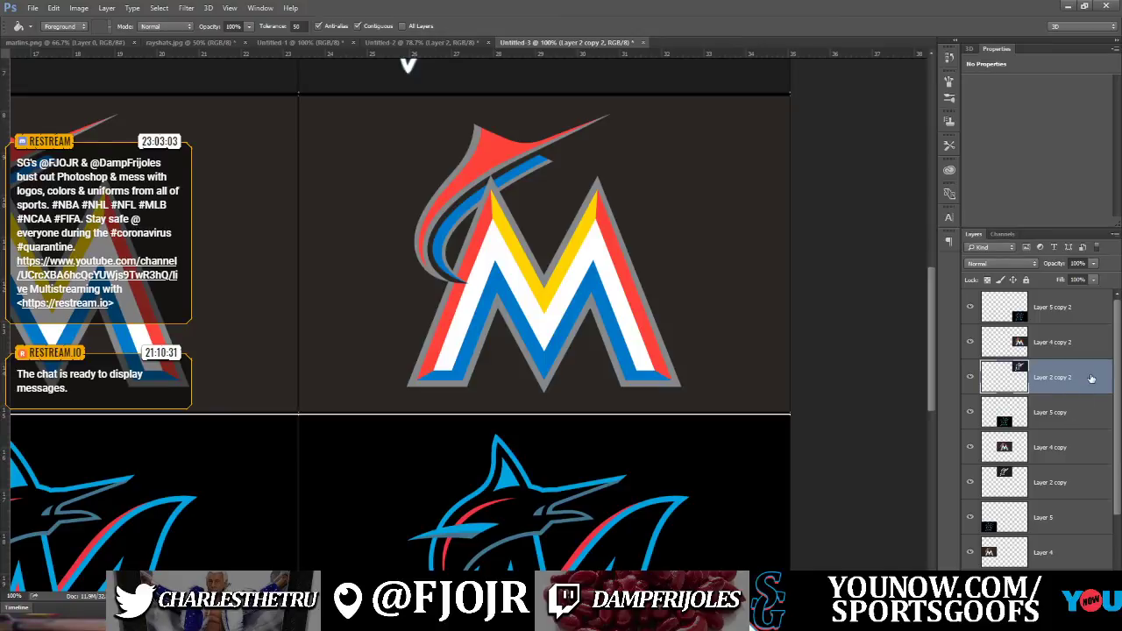
pyautogui.moveTo(1117, 392)
pyautogui.mouseDown()
pyautogui.moveTo(1117, 412)
pyautogui.moveTo(1116, 395)
pyautogui.mouseUp()
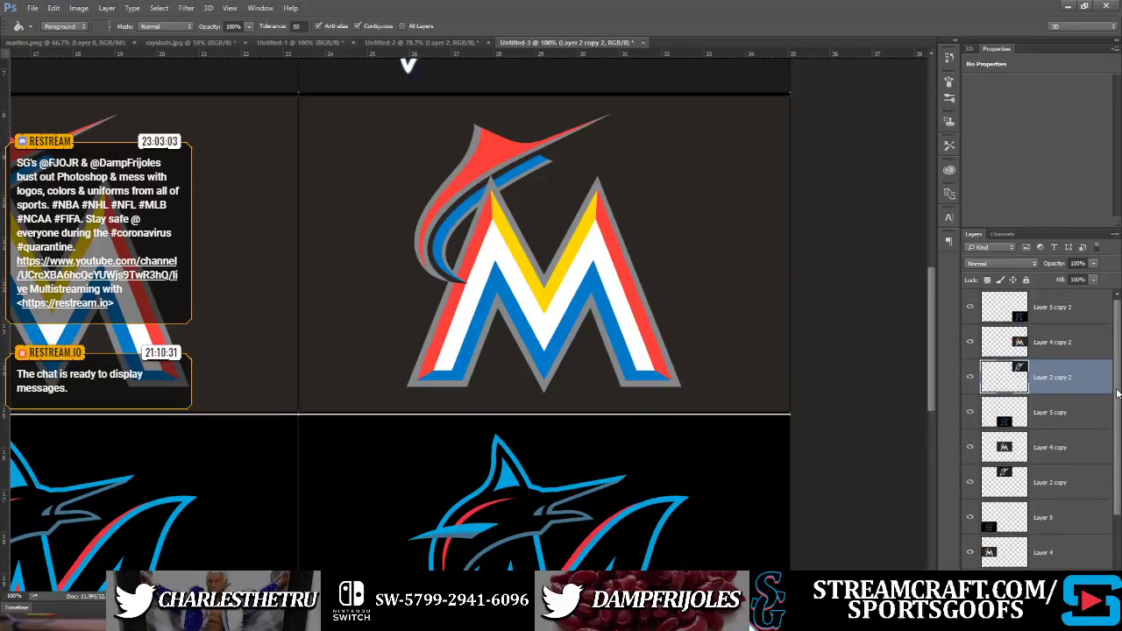
pyautogui.click(1054, 342)
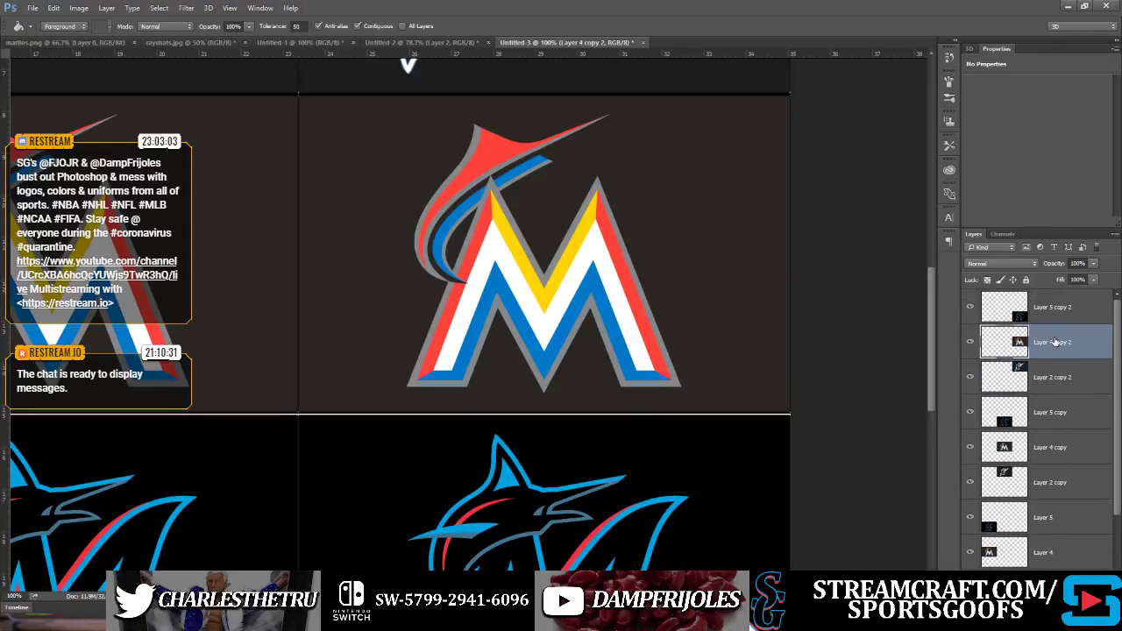
pyautogui.click(494, 189)
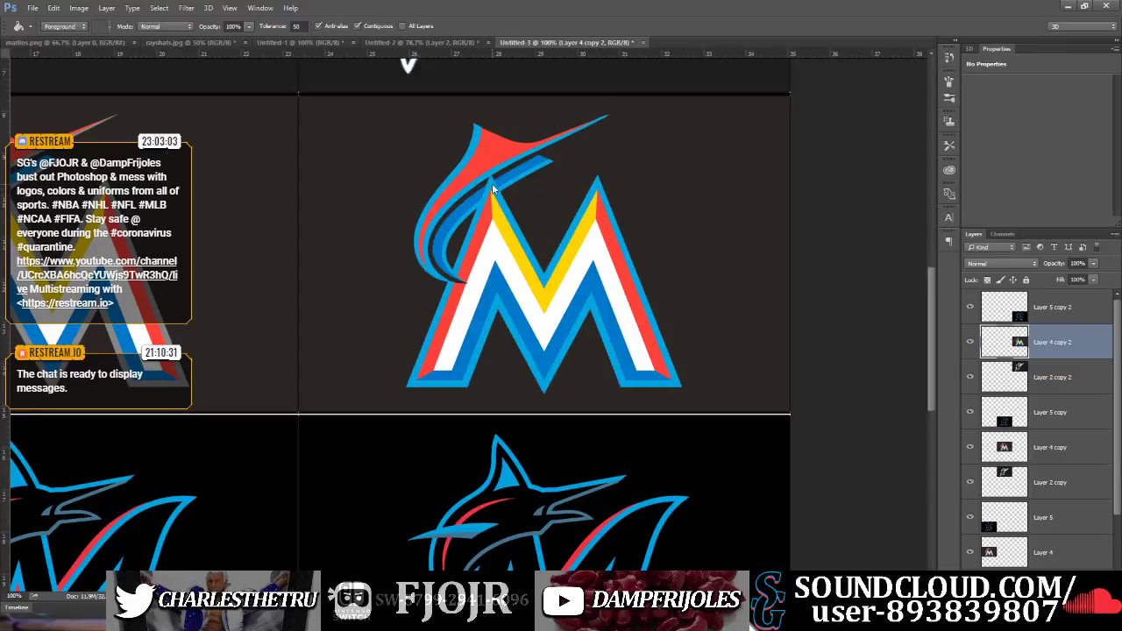
pyautogui.hotkey('ctrl', 'z')
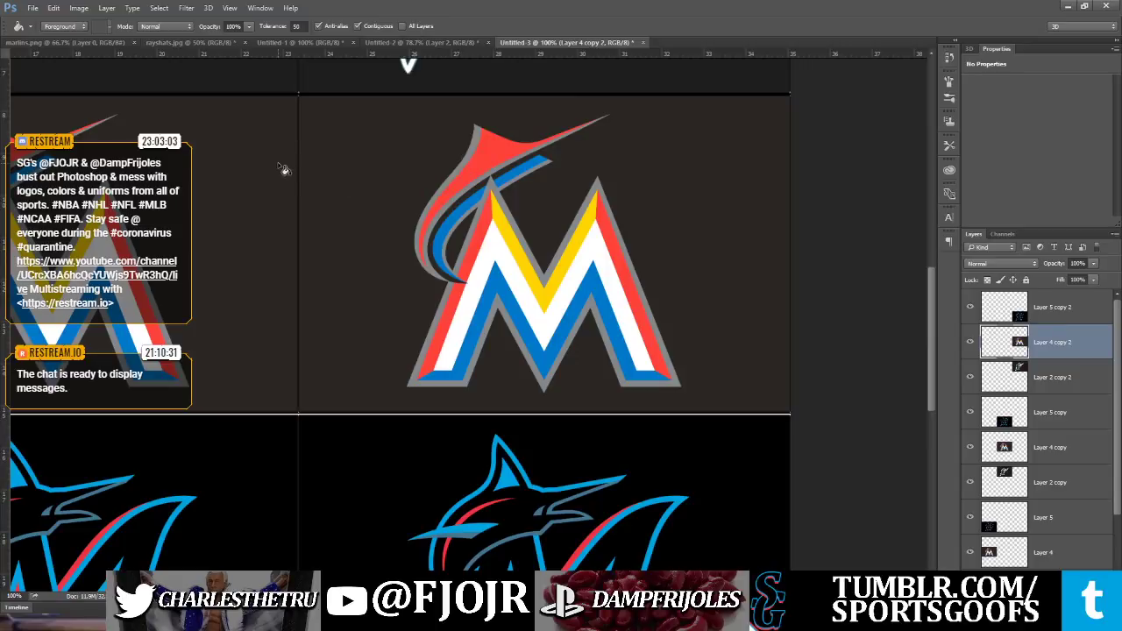
# Lasso the marlin above the M logo, fill its red upper body blue, and deselect
pyautogui.press('l')
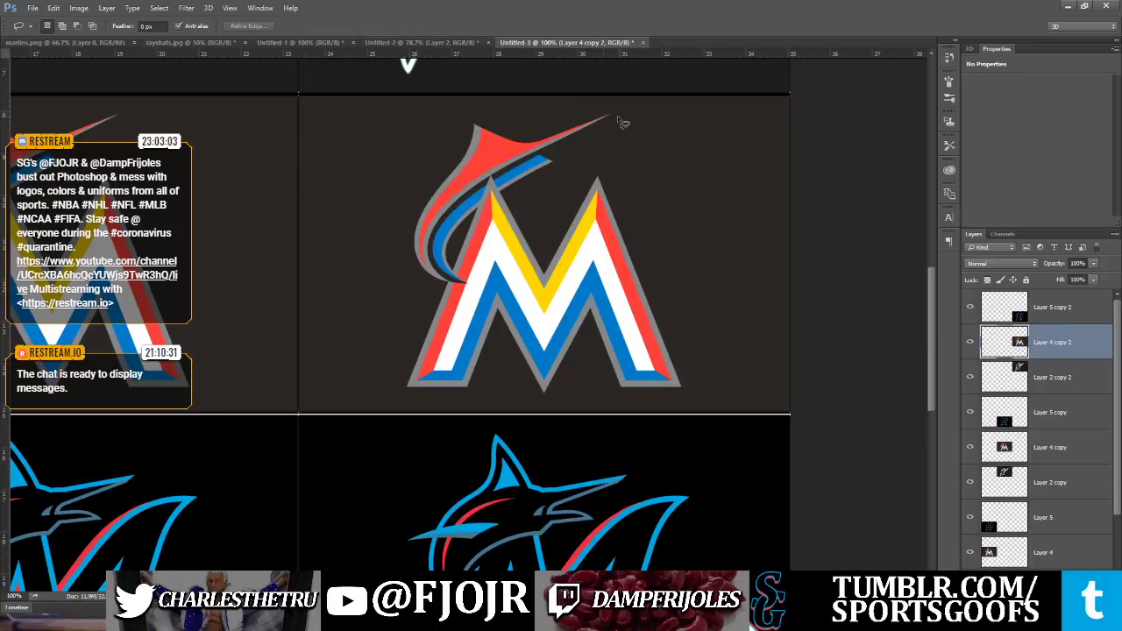
pyautogui.moveTo(625, 119); pyautogui.dragTo(578, 149)
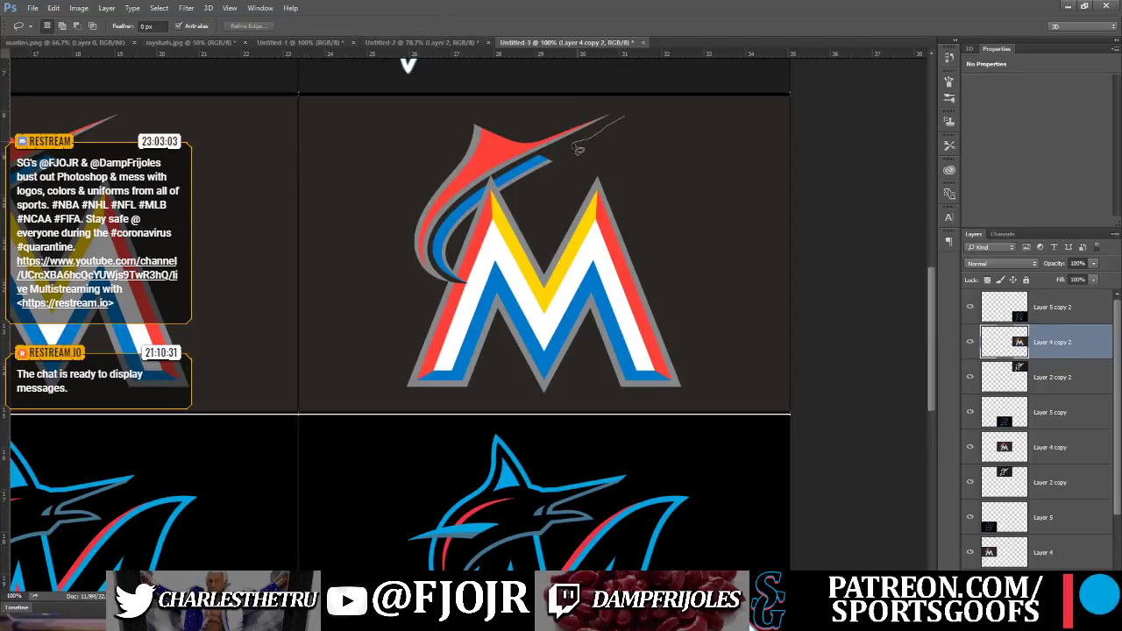
pyautogui.moveTo(579, 150)
pyautogui.mouseDown()
pyautogui.moveTo(415, 170)
pyautogui.moveTo(628, 113)
pyautogui.mouseUp()
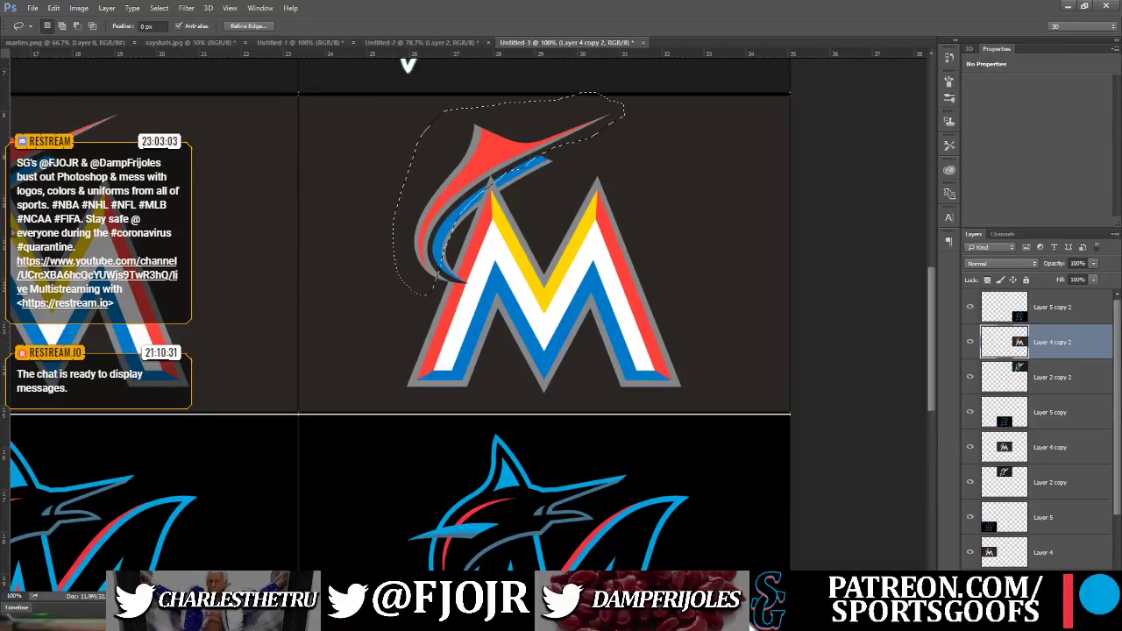
pyautogui.press('g')
pyautogui.click(502, 169)
pyautogui.click(501, 157)
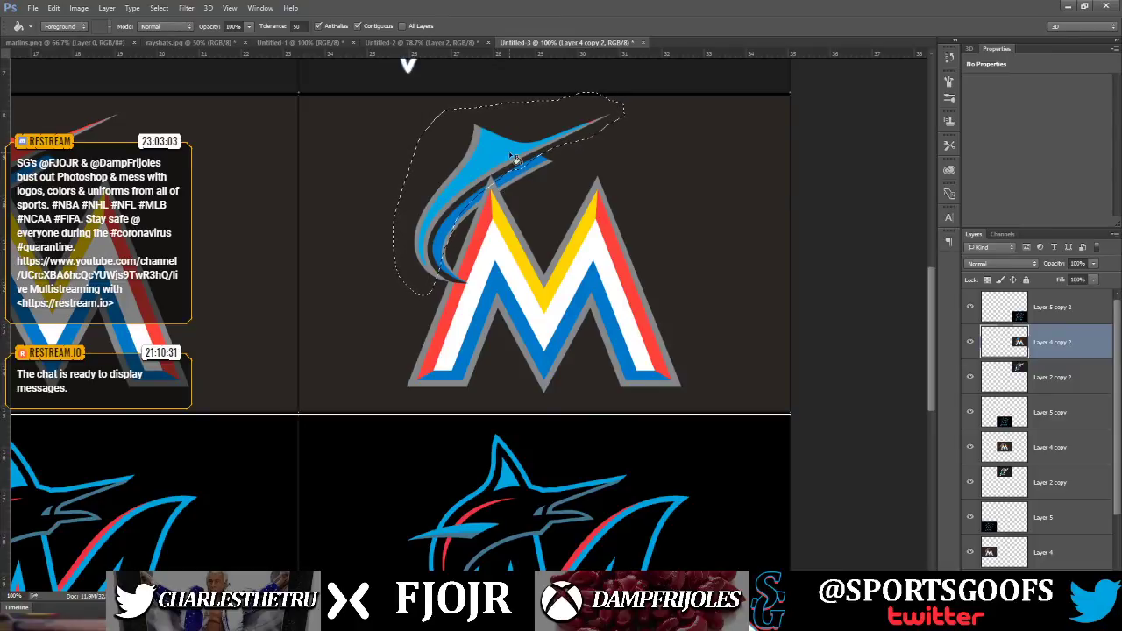
pyautogui.hotkey('ctrl', 'd')
# Fill the stripe running along the marlin's inner curve with black
pyautogui.click(472, 151)
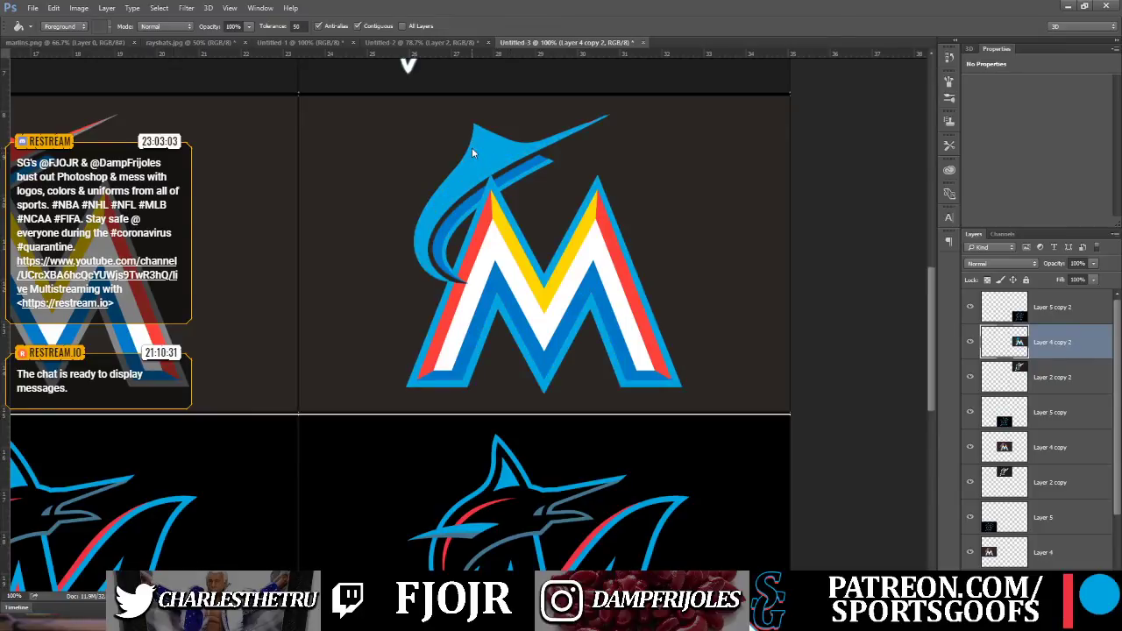
pyautogui.hotkey('ctrl', 'z')
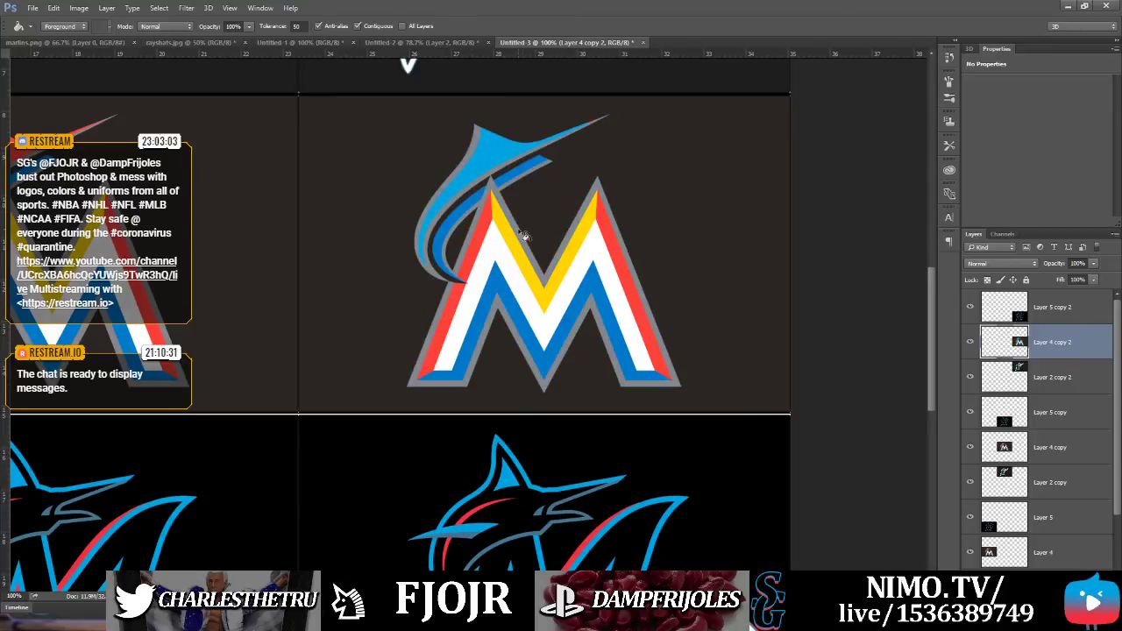
pyautogui.click(524, 178)
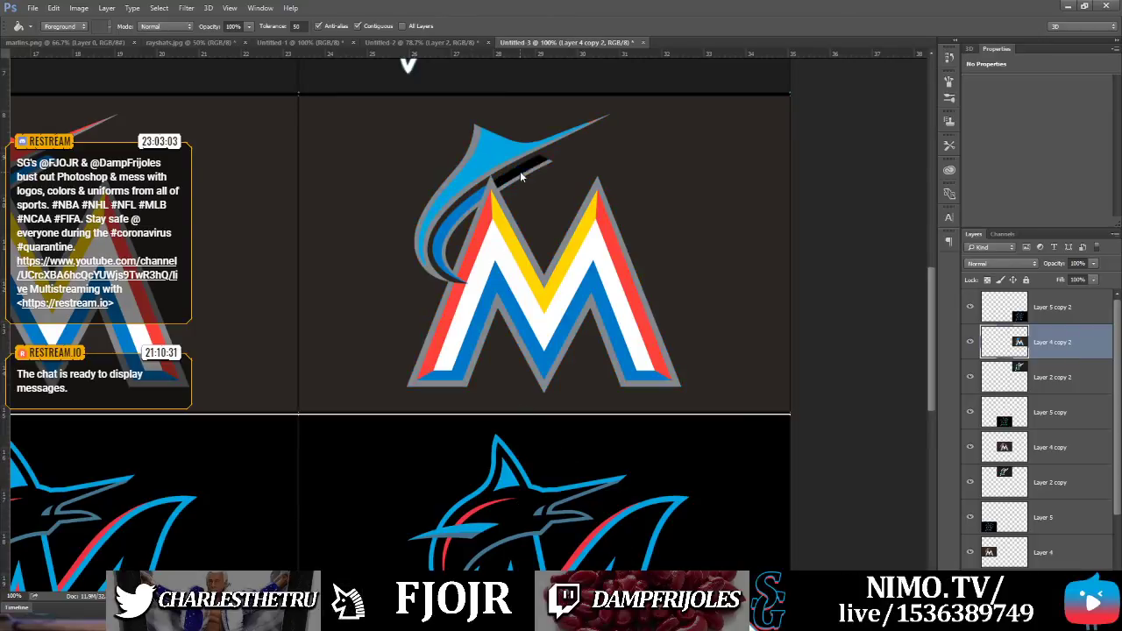
pyautogui.click(478, 202)
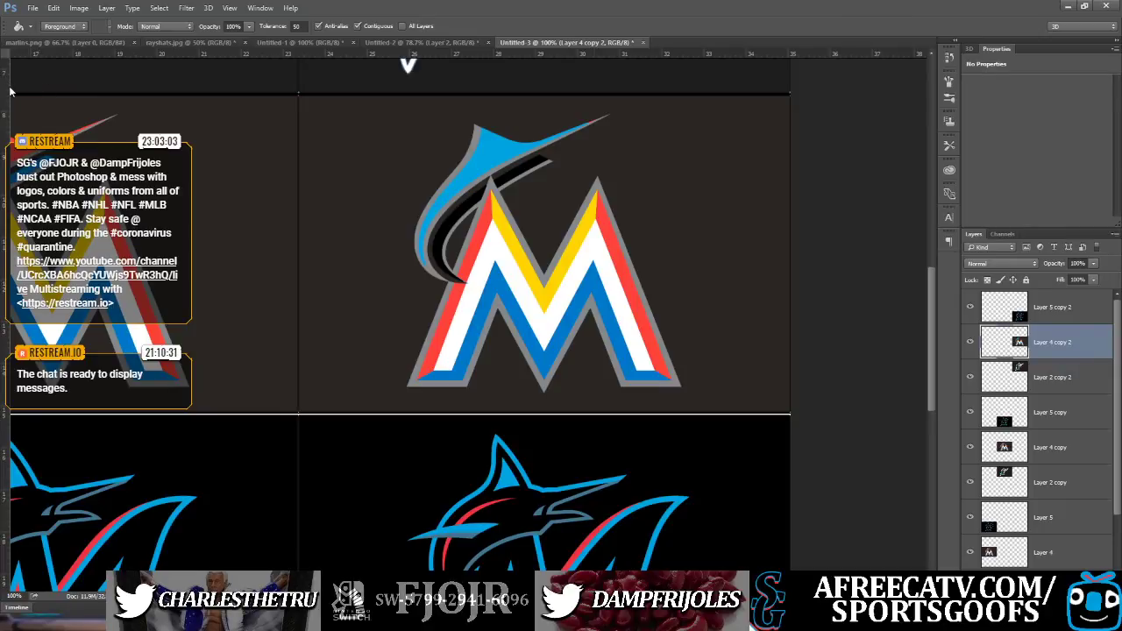
# Lasso the marlin's bill tip and, with Contiguous off, fill the red tip blue
pyautogui.press('l')
pyautogui.moveTo(568, 118); pyautogui.dragTo(623, 132)
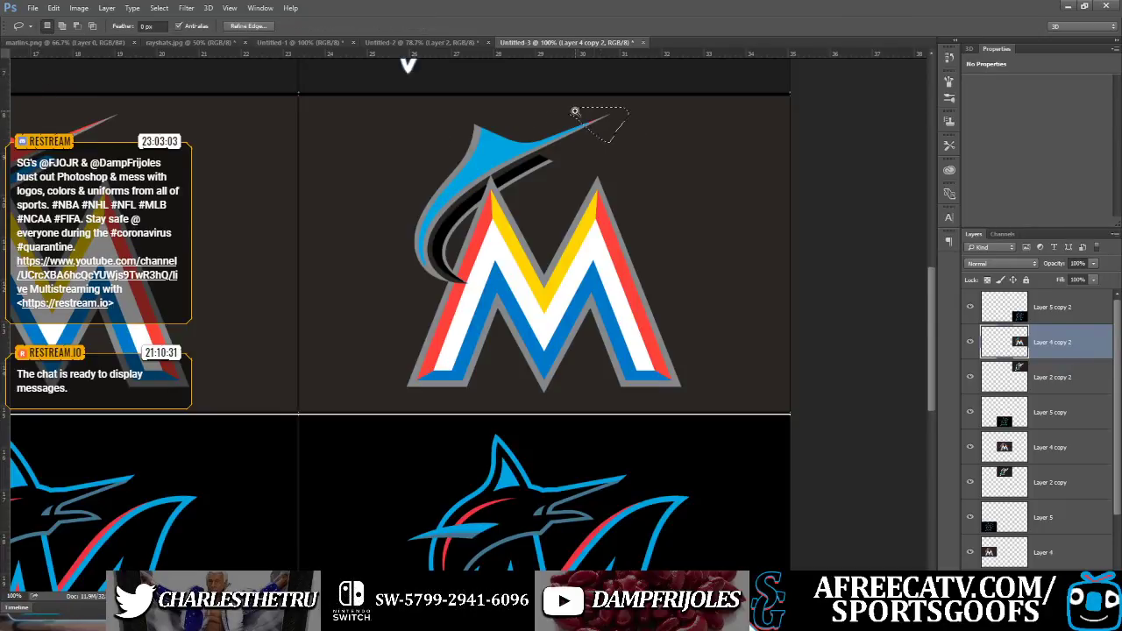
pyautogui.scroll(3, 584, 114)
pyautogui.scroll(1, 643, 125)
pyautogui.moveTo(643, 125); pyautogui.dragTo(656, 125)
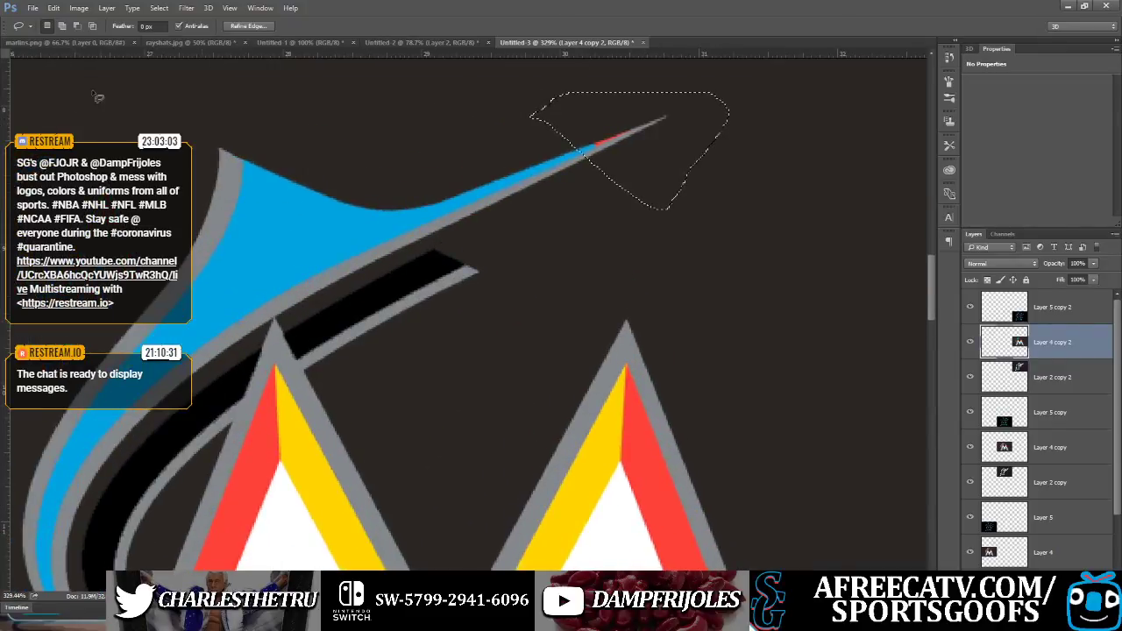
pyautogui.press('g')
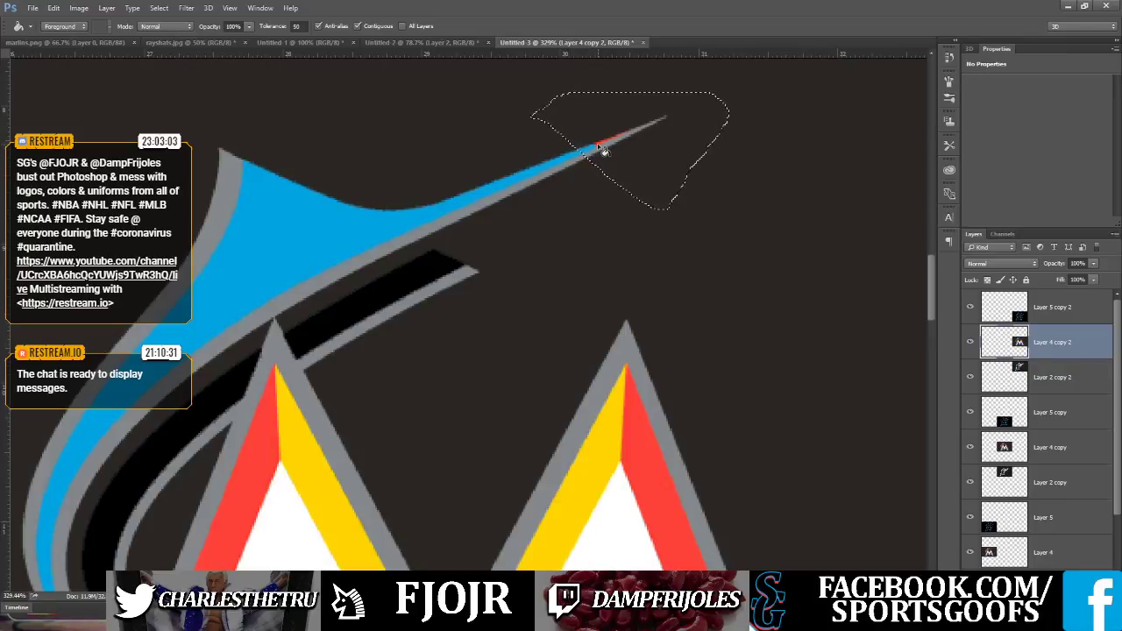
pyautogui.click(380, 28)
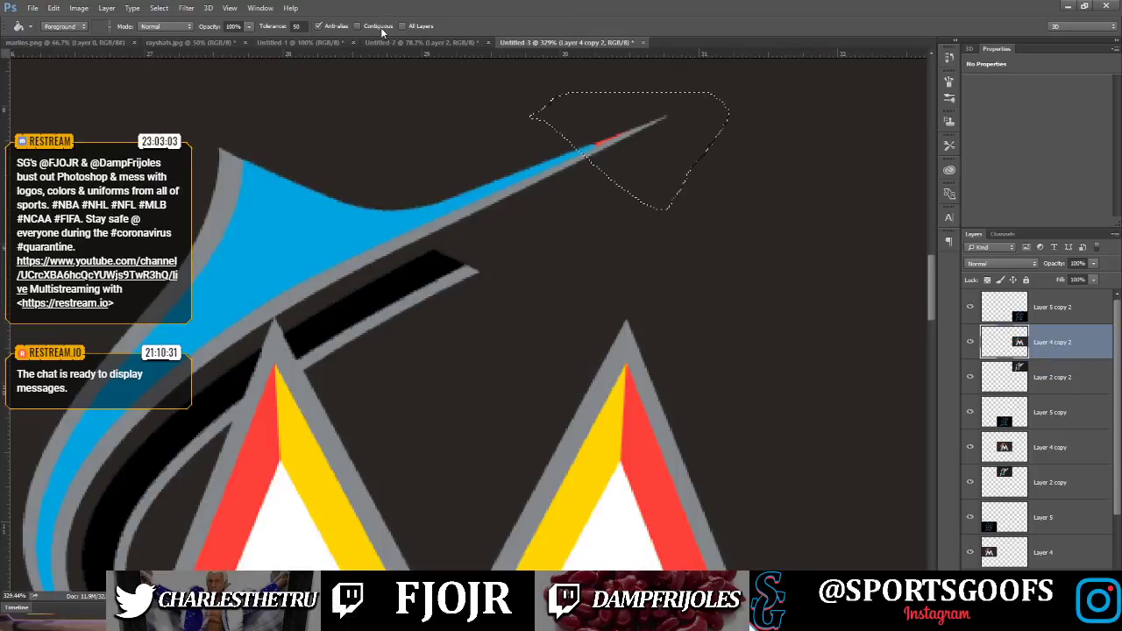
pyautogui.click(601, 145)
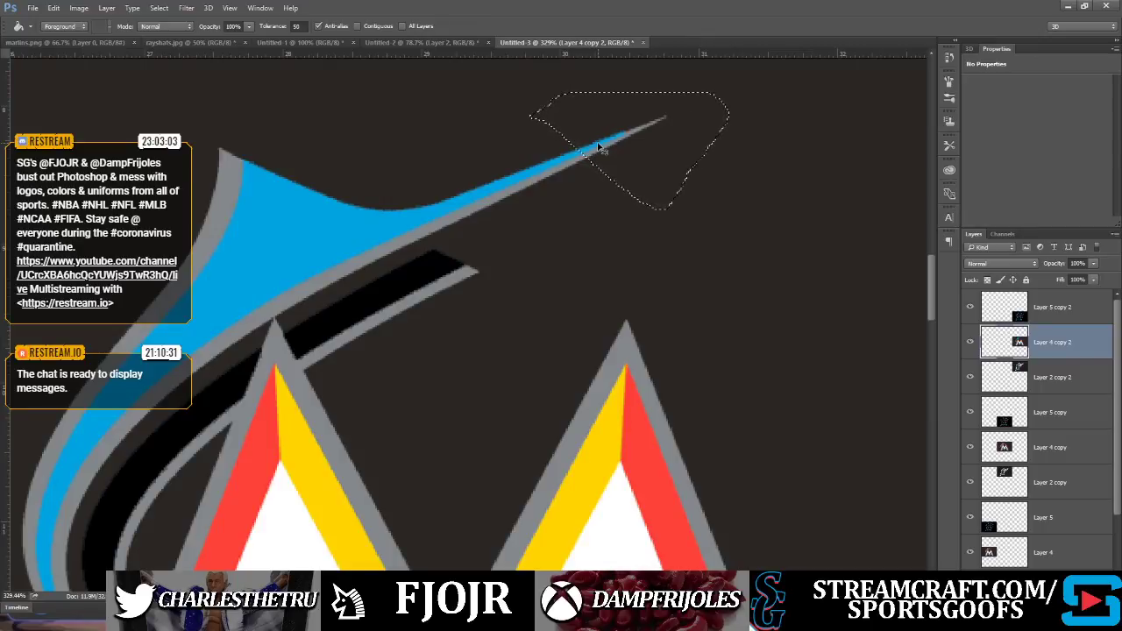
pyautogui.hotkey('ctrl', '-')
pyautogui.hotkey('ctrl', '-')
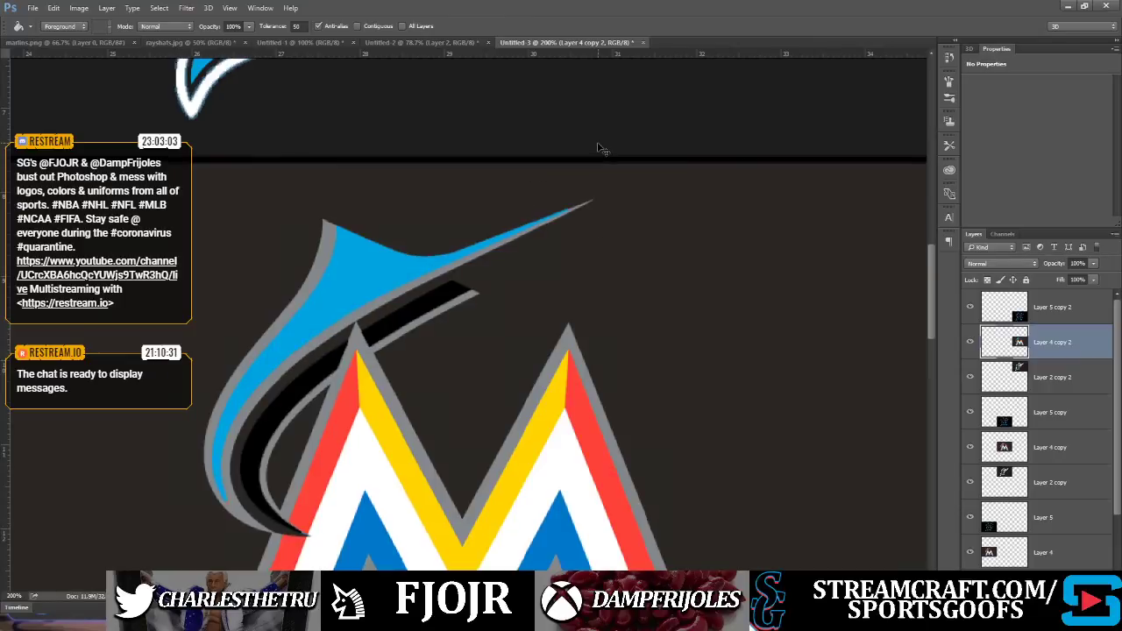
# Deselect the bill tip and fill the white band inside the M logo black
pyautogui.hotkey('ctrl', '-')
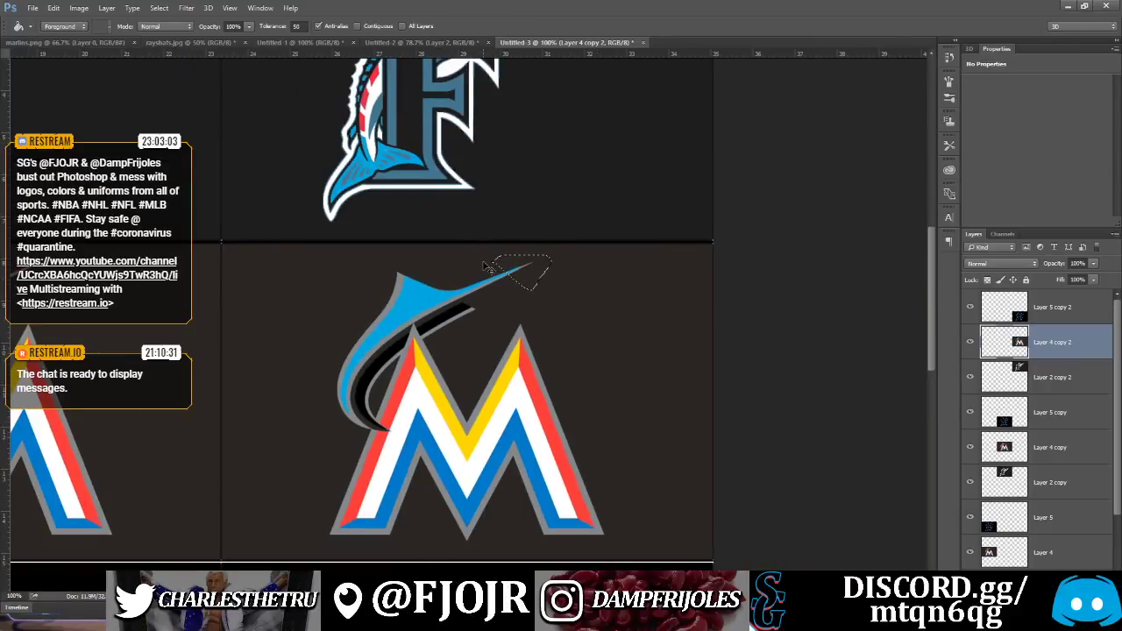
pyautogui.hotkey('ctrl', 'd')
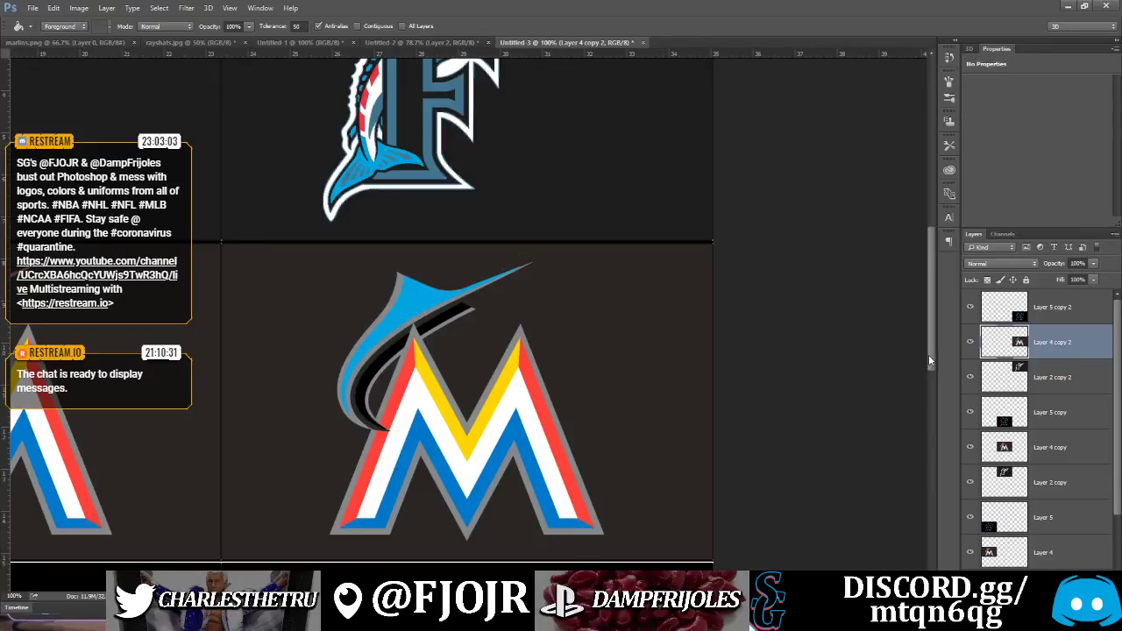
pyautogui.moveTo(929, 356); pyautogui.dragTo(929, 390)
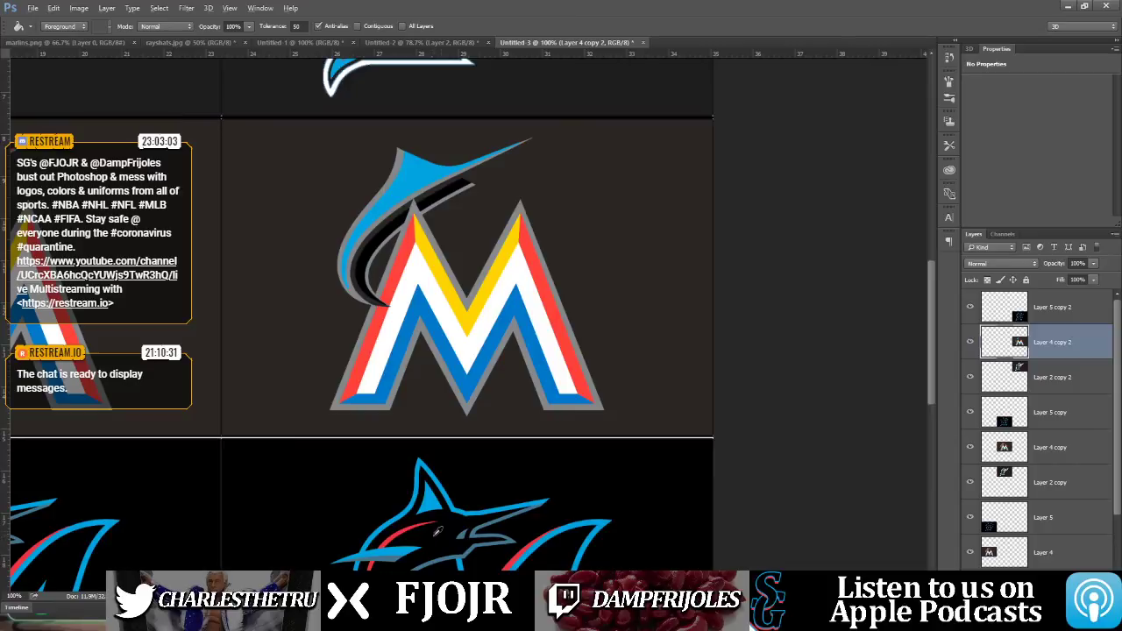
pyautogui.click(418, 278)
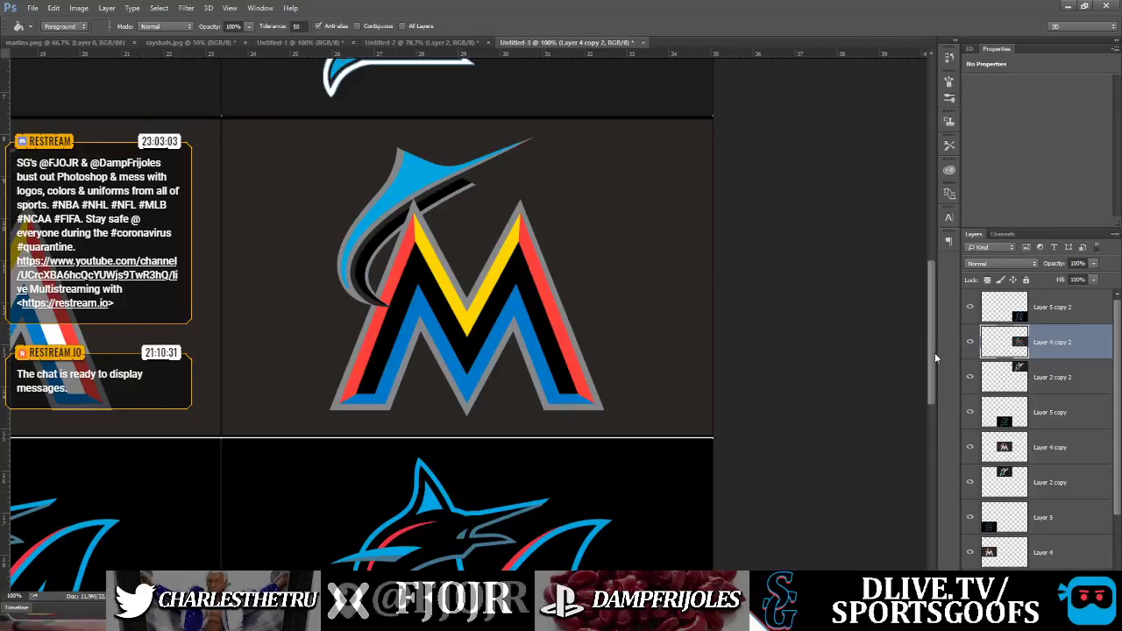
pyautogui.moveTo(934, 353); pyautogui.dragTo(932, 375)
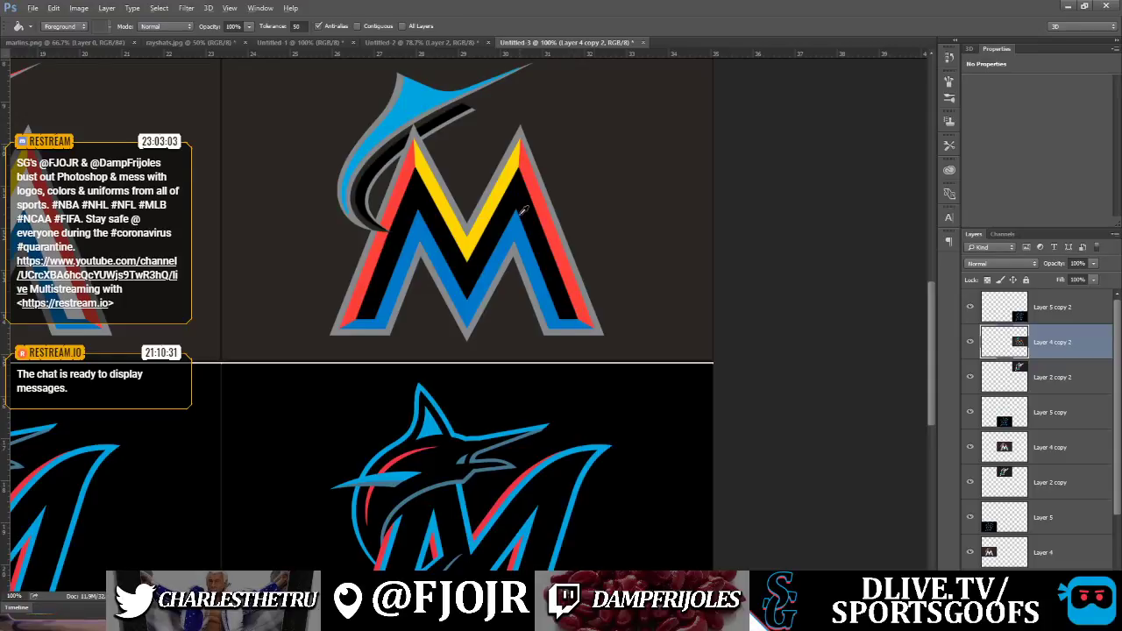
# Undo trial blue and black fills, then refill the M's red stripes a darker red
pyautogui.click(419, 107)
pyautogui.hotkey('ctrl', 'z')
pyautogui.click(396, 101)
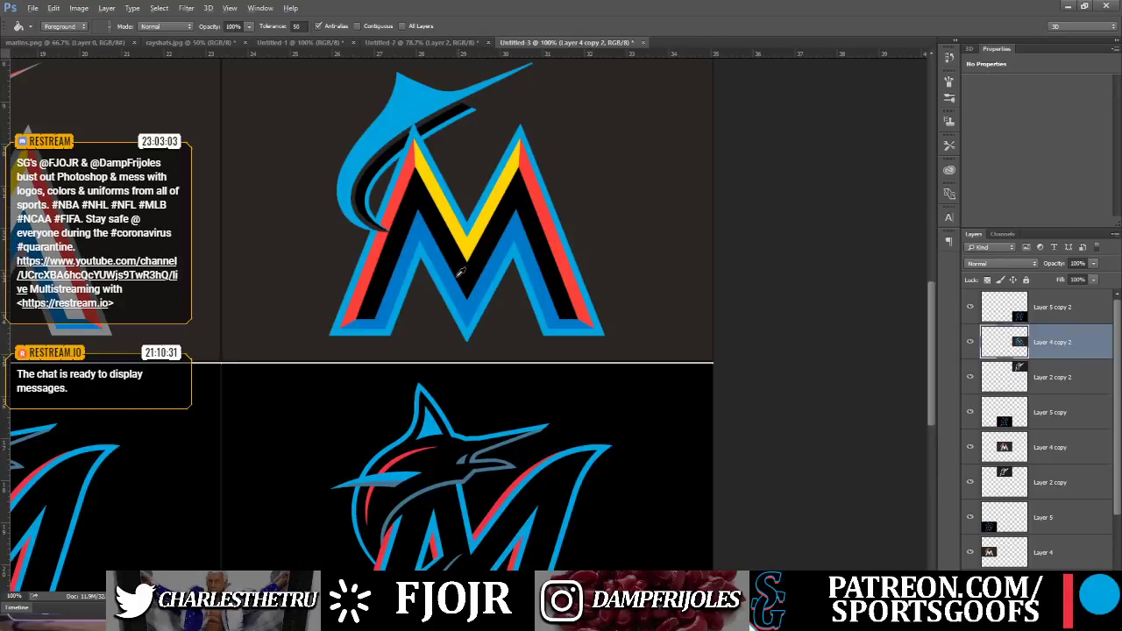
pyautogui.click(463, 302)
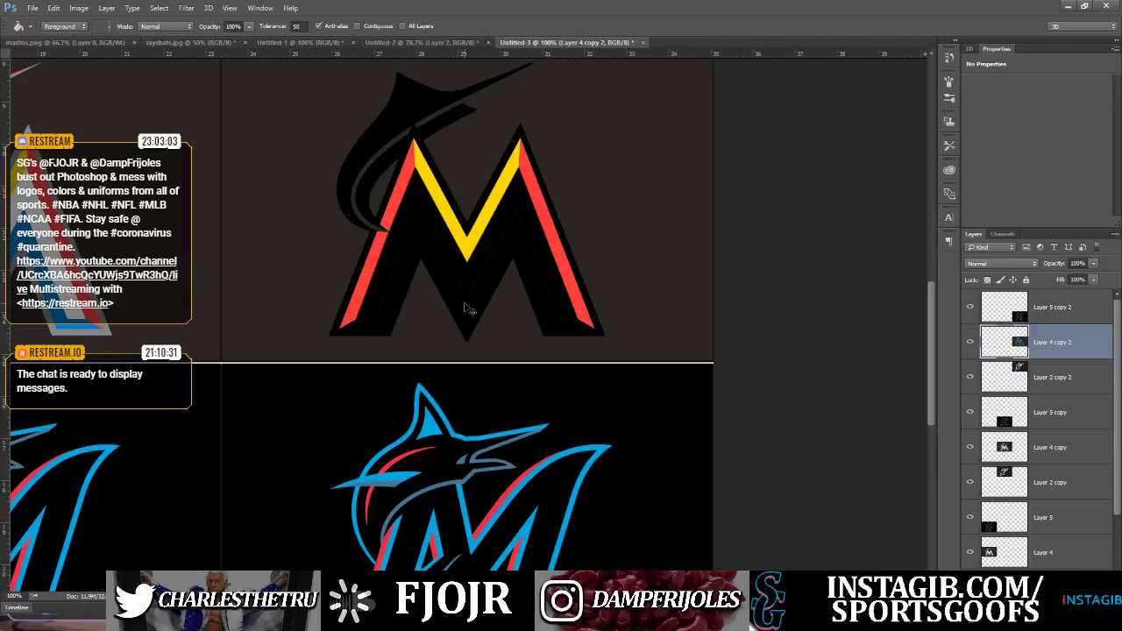
pyautogui.hotkey('ctrl', 'alt', 'z')
pyautogui.hotkey('ctrl', 'alt', 'z')
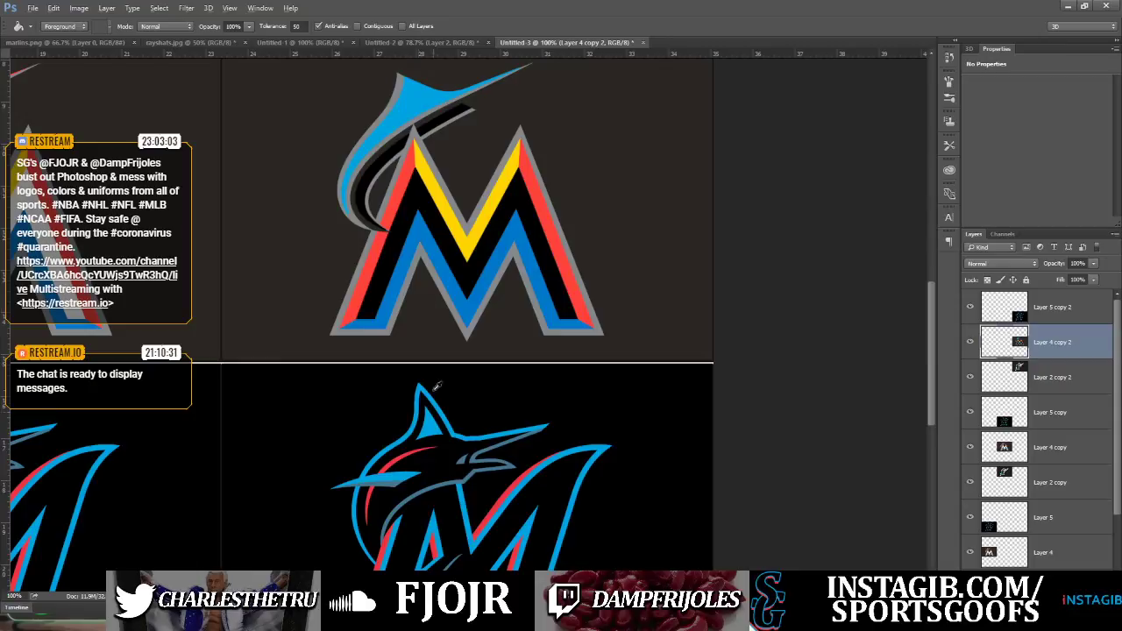
pyautogui.click(398, 457)
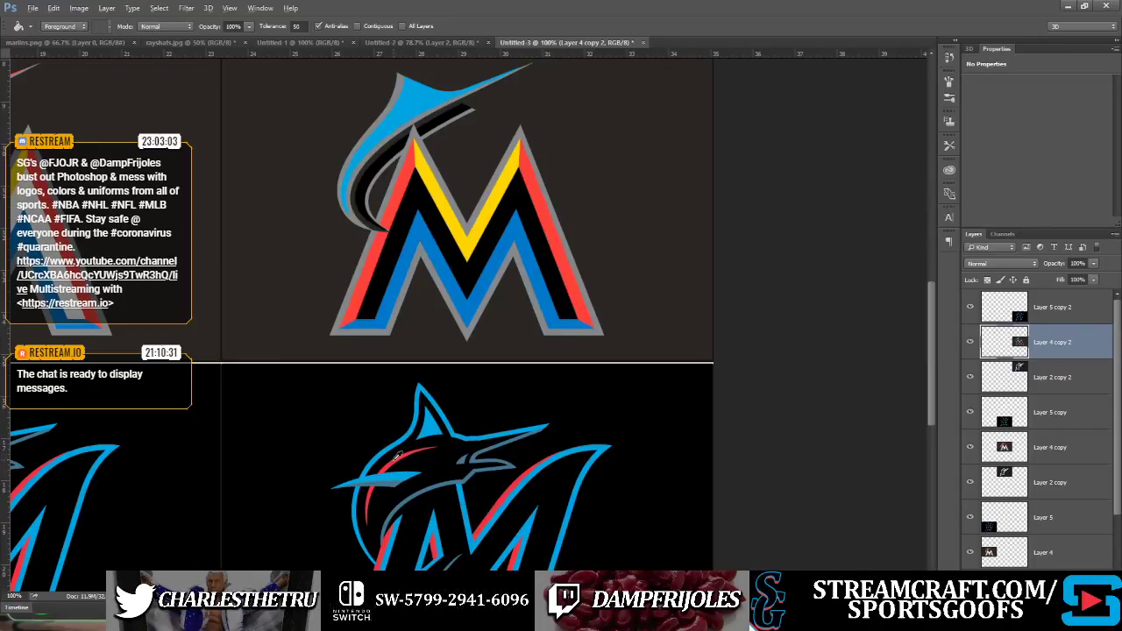
pyautogui.click(368, 278)
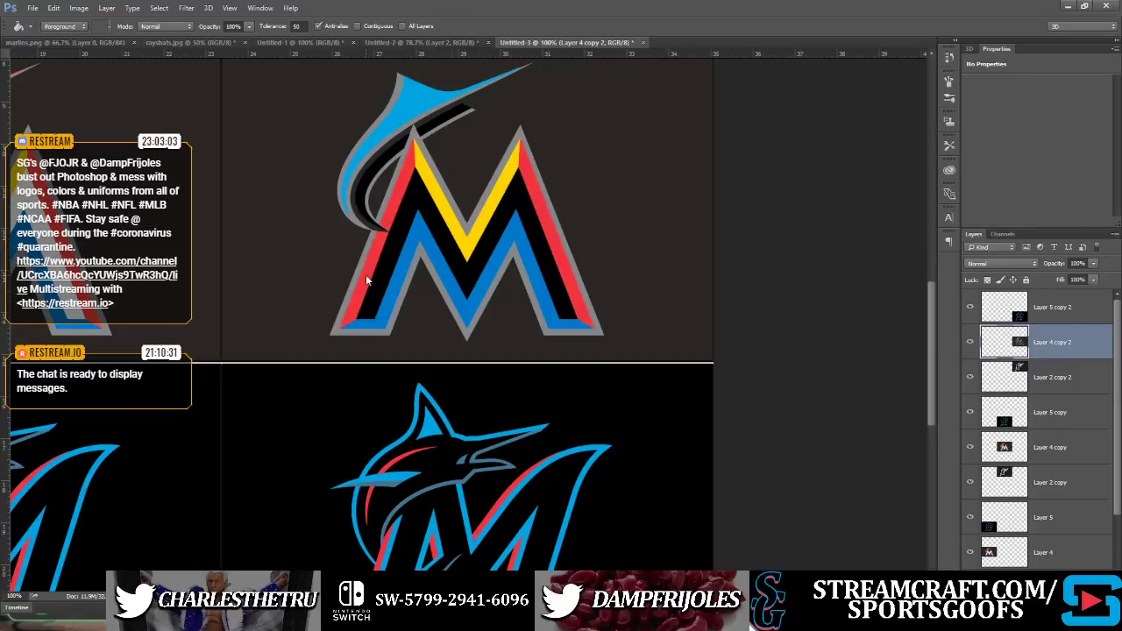
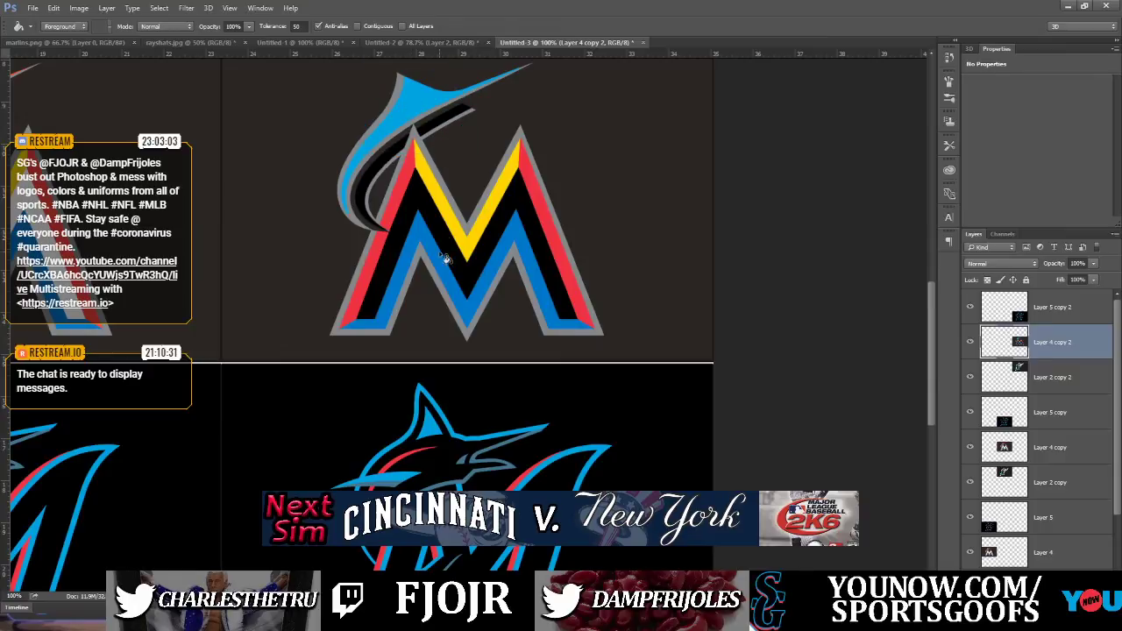
# Trial-fill the M's stripes: keep the yellow inner V and brighter blue lower bands, and undo the fill that spread to the bill
pyautogui.click(463, 302)
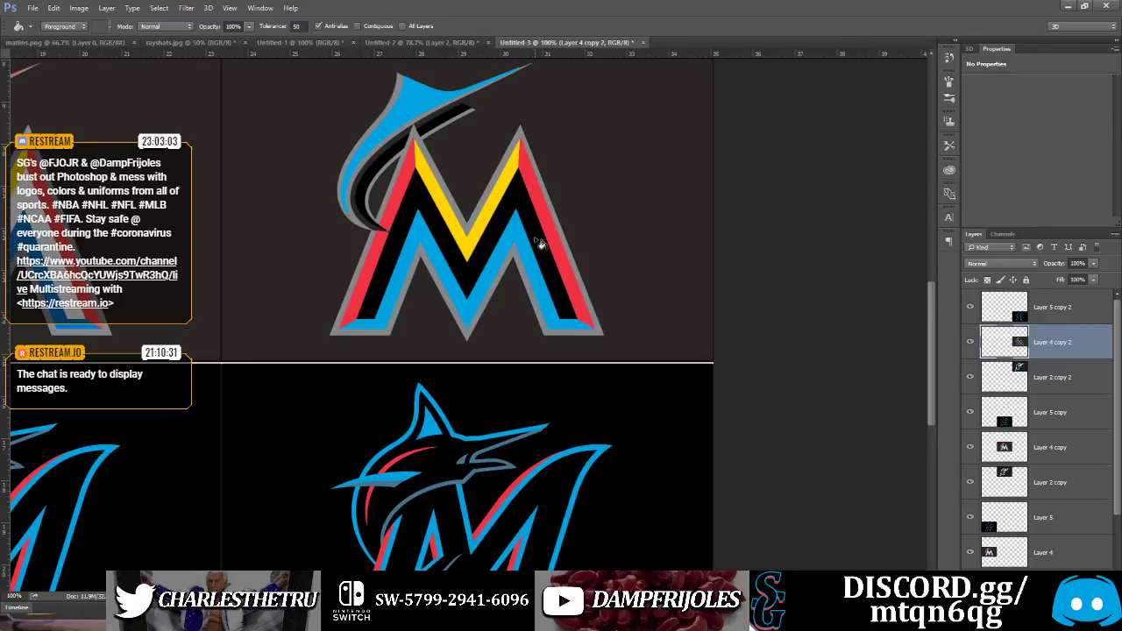
pyautogui.click(464, 250)
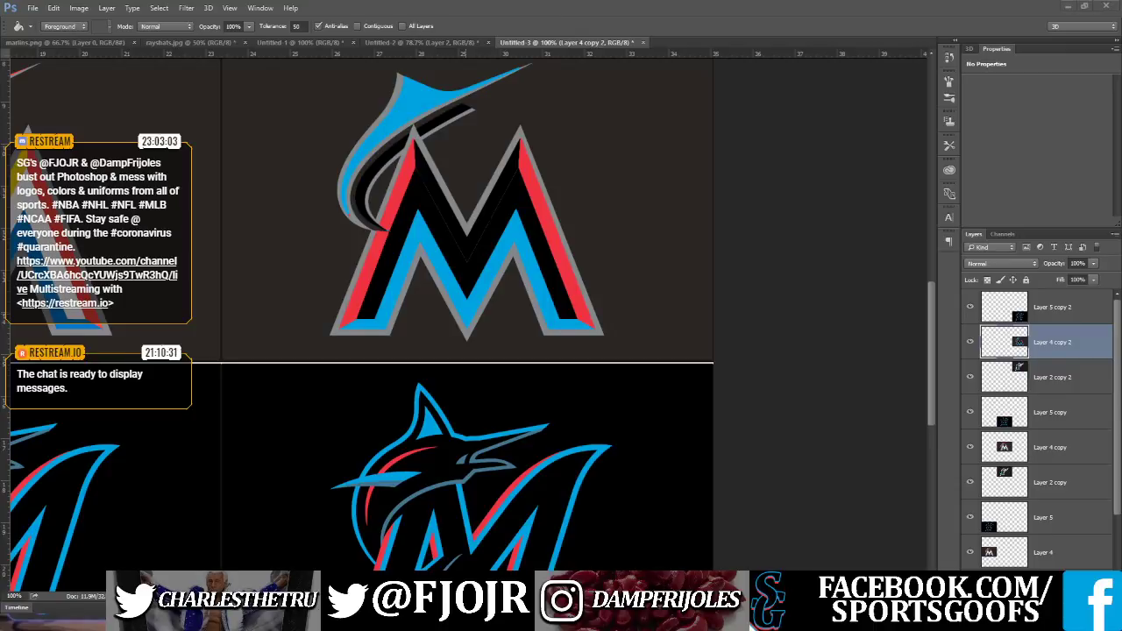
pyautogui.click(470, 318)
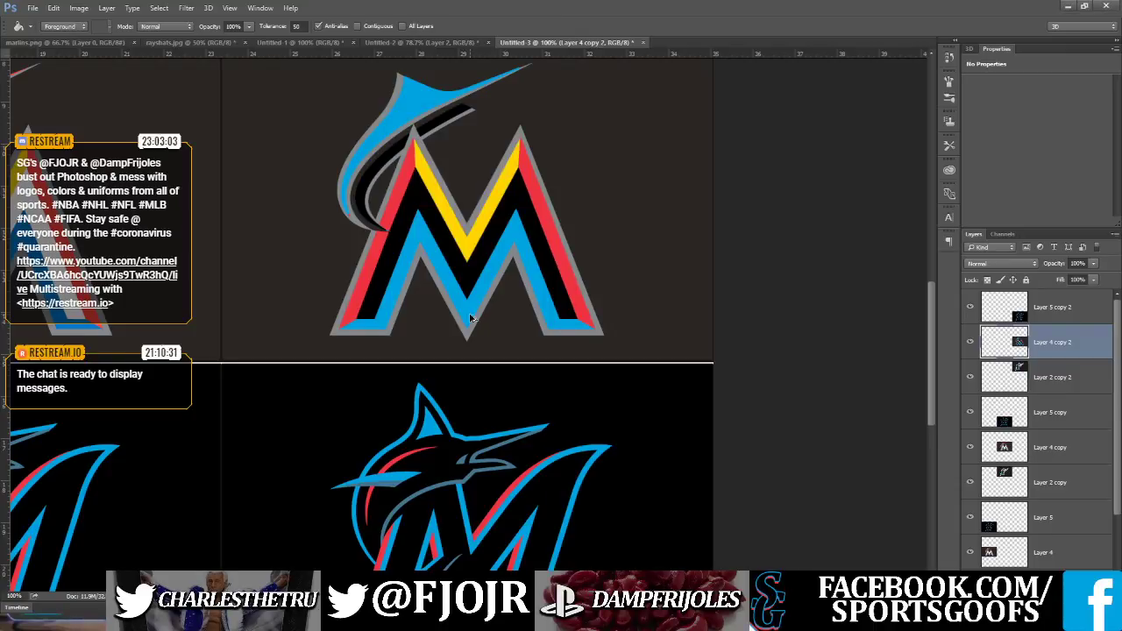
pyautogui.click(470, 319)
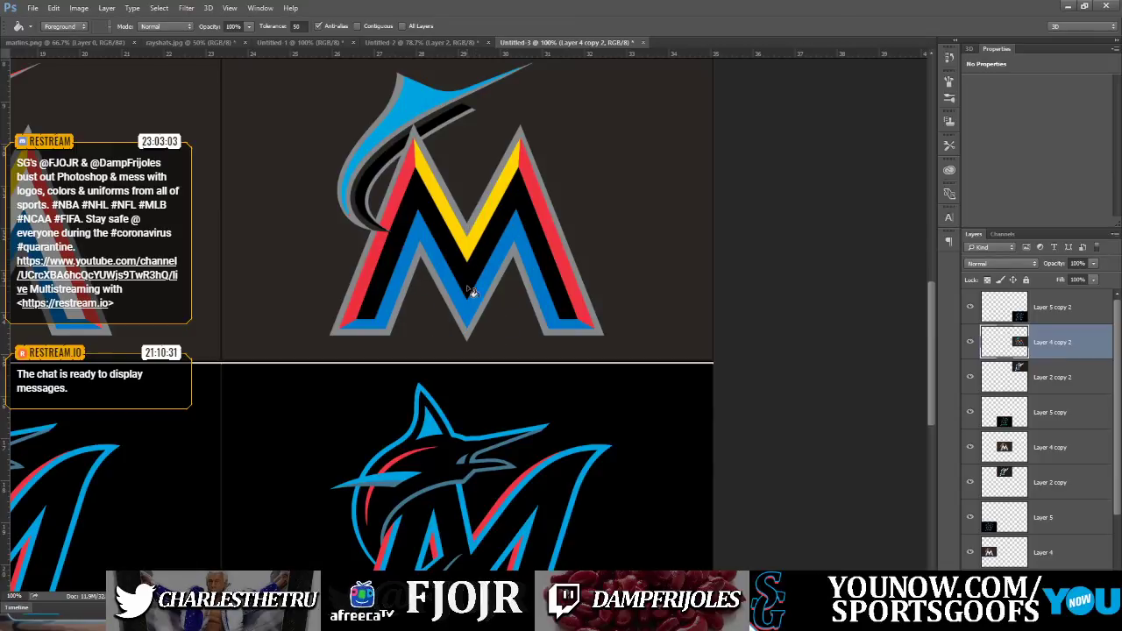
pyautogui.click(472, 313)
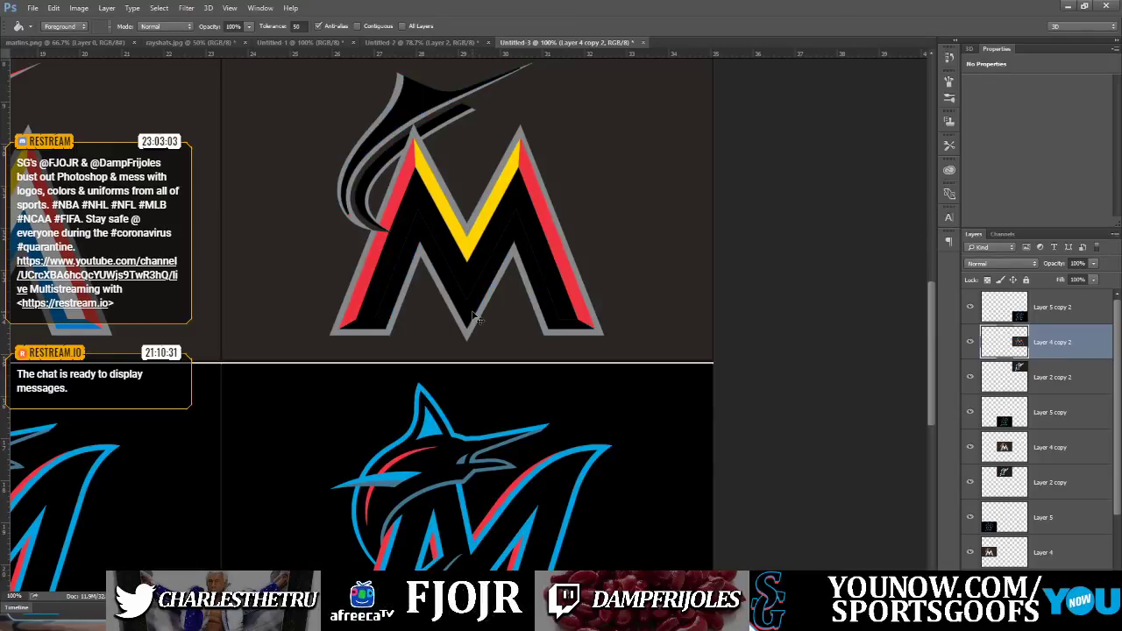
pyautogui.hotkey('ctrl', 'z')
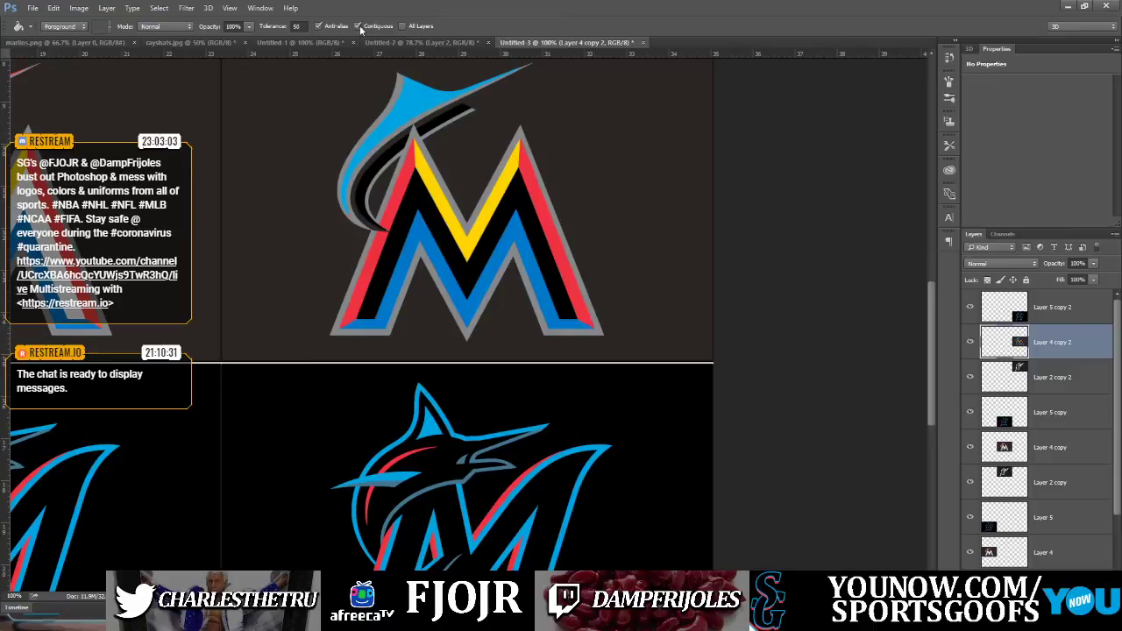
pyautogui.click(420, 230)
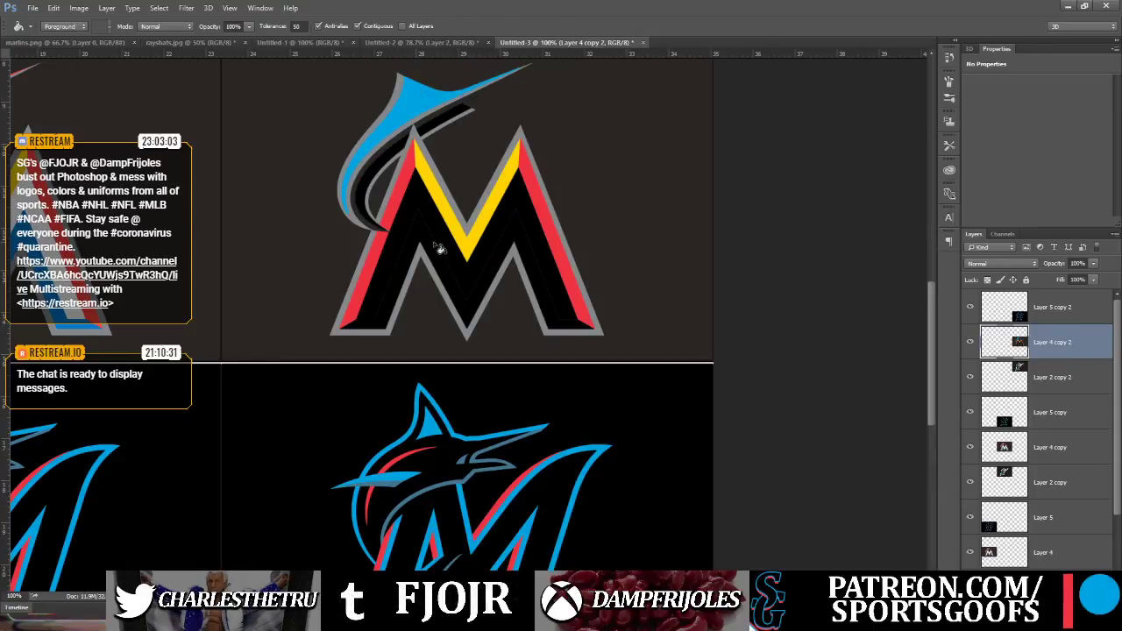
# Fill the M's yellow inner V red and the grey outline around the logo bright blue
pyautogui.click(426, 182)
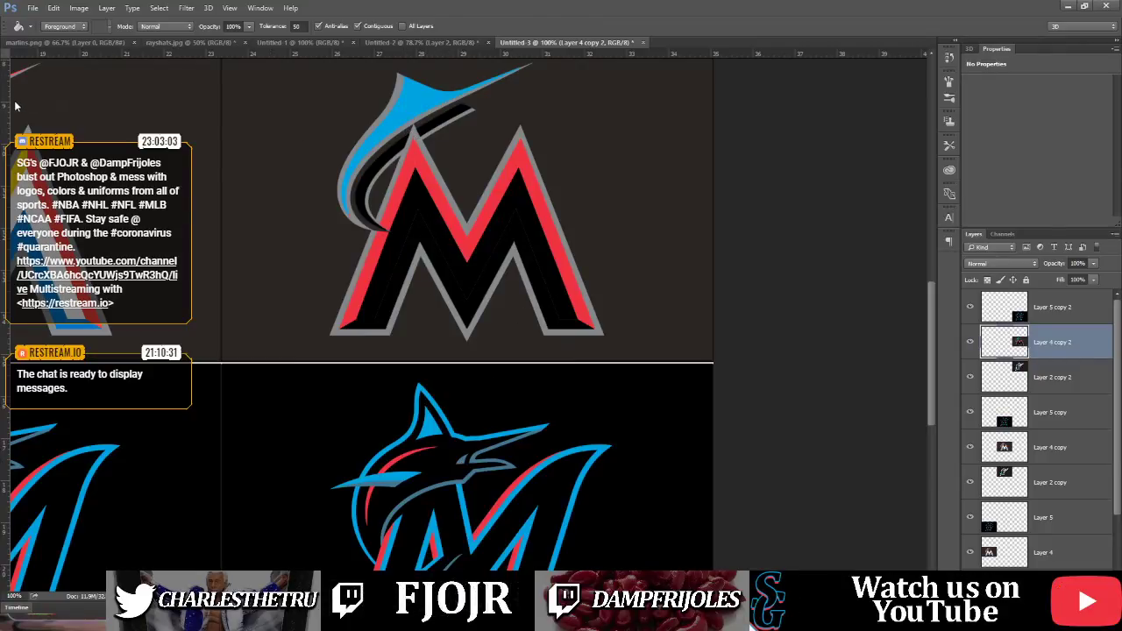
pyautogui.press('w')
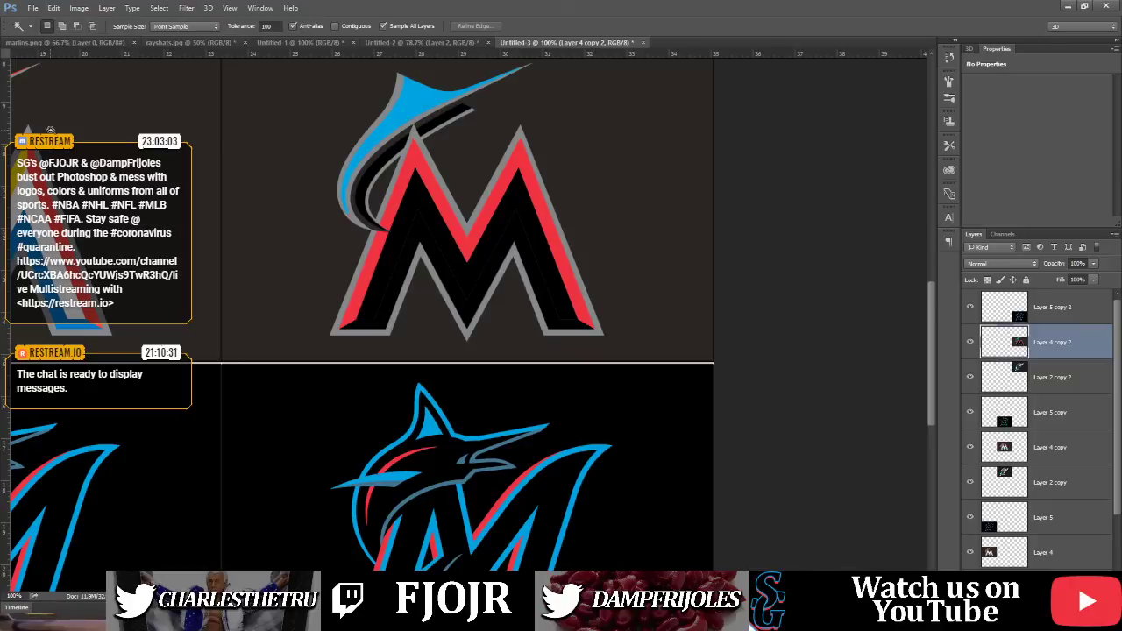
pyautogui.press('g')
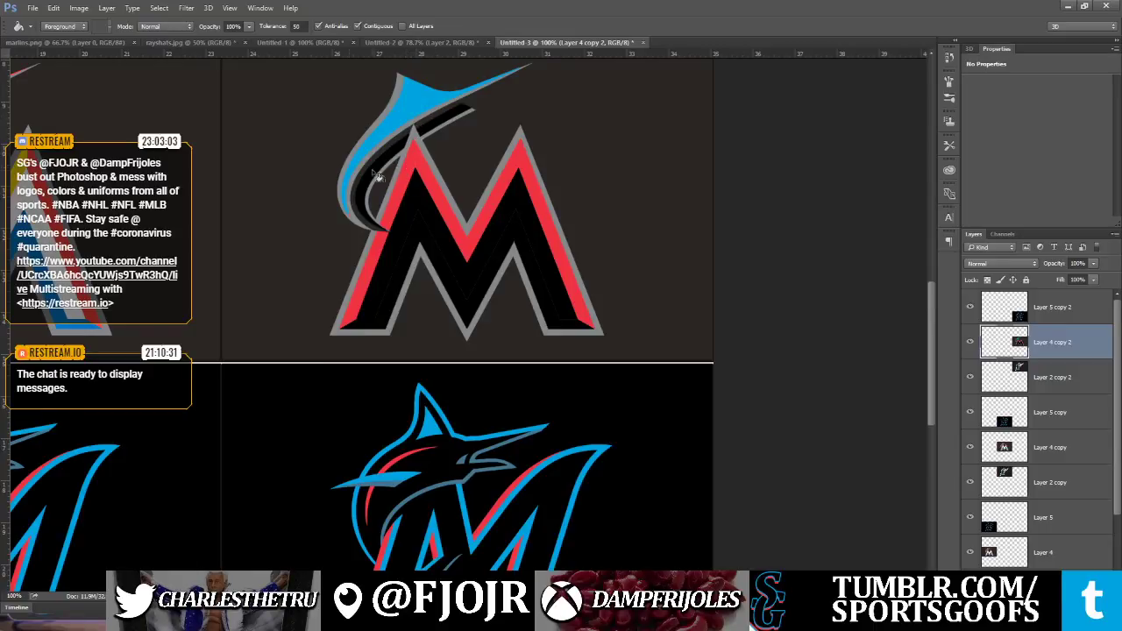
pyautogui.click(396, 92)
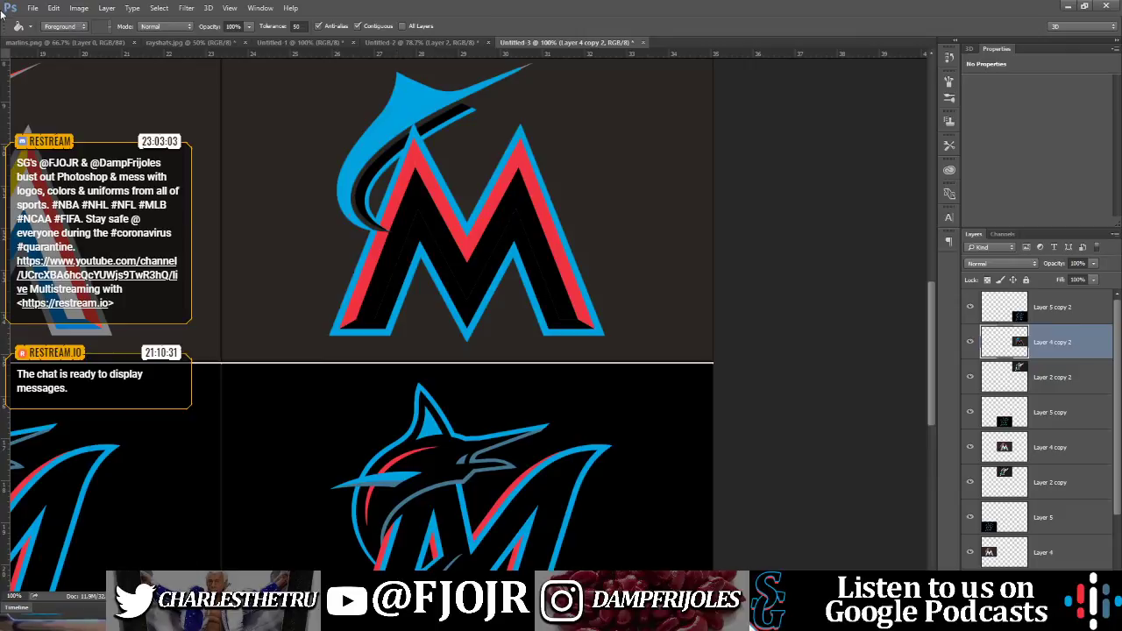
pyautogui.click(3, 82)
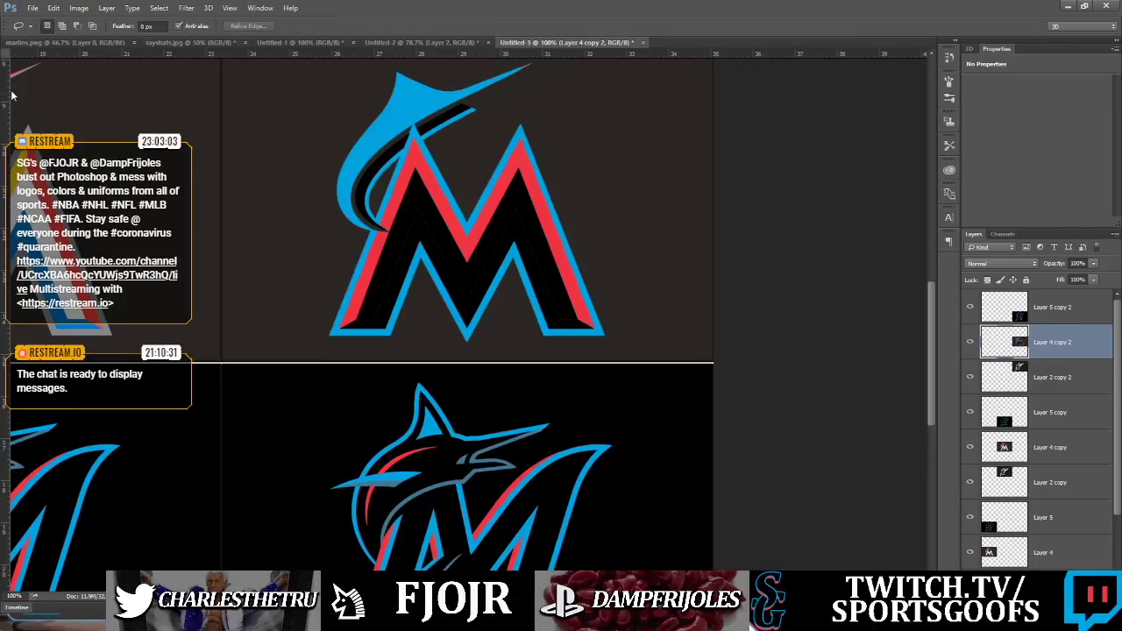
# Zoom in and outline the thin curved stripe with the Polygonal Lasso
pyautogui.scroll(3, 320, 218)
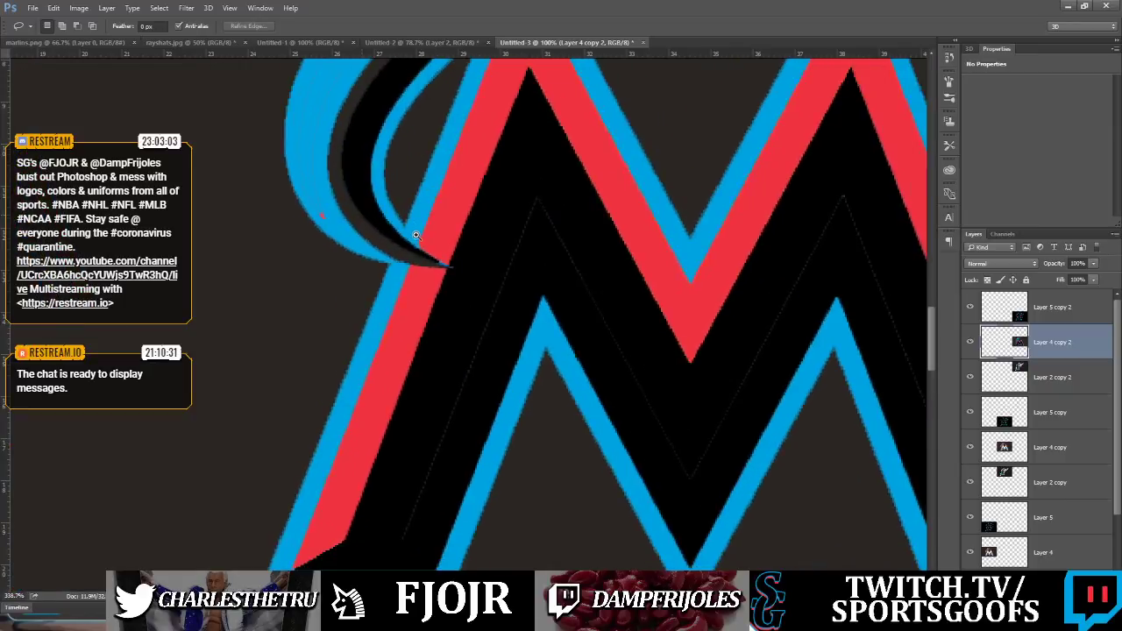
pyautogui.scroll(-1, 416, 235)
pyautogui.moveTo(933, 338); pyautogui.dragTo(932, 312)
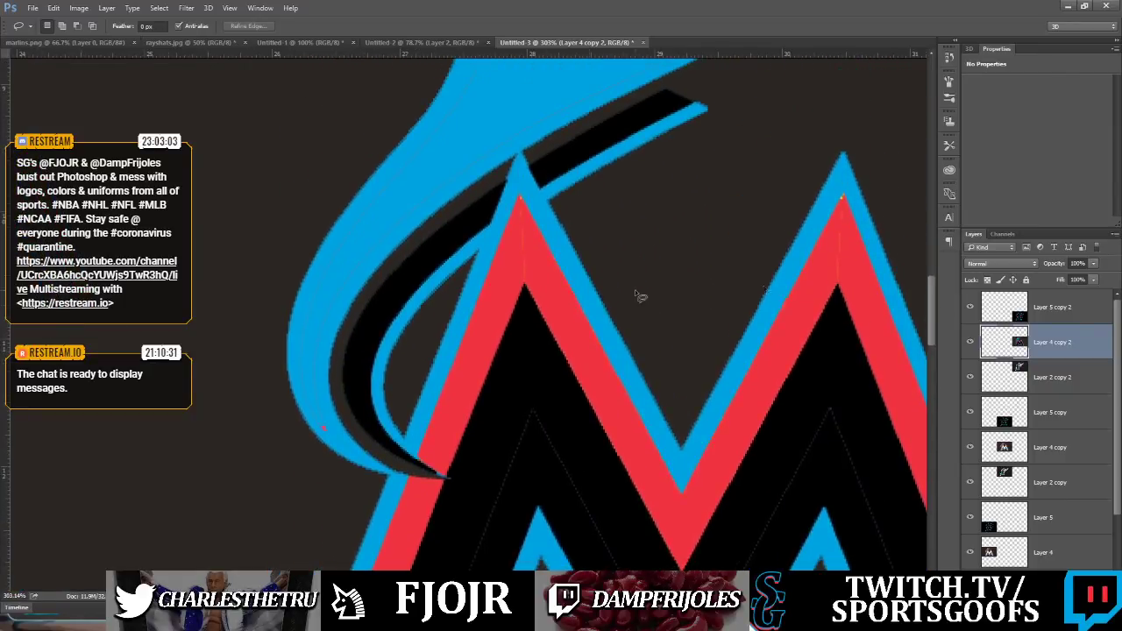
pyautogui.click(410, 447)
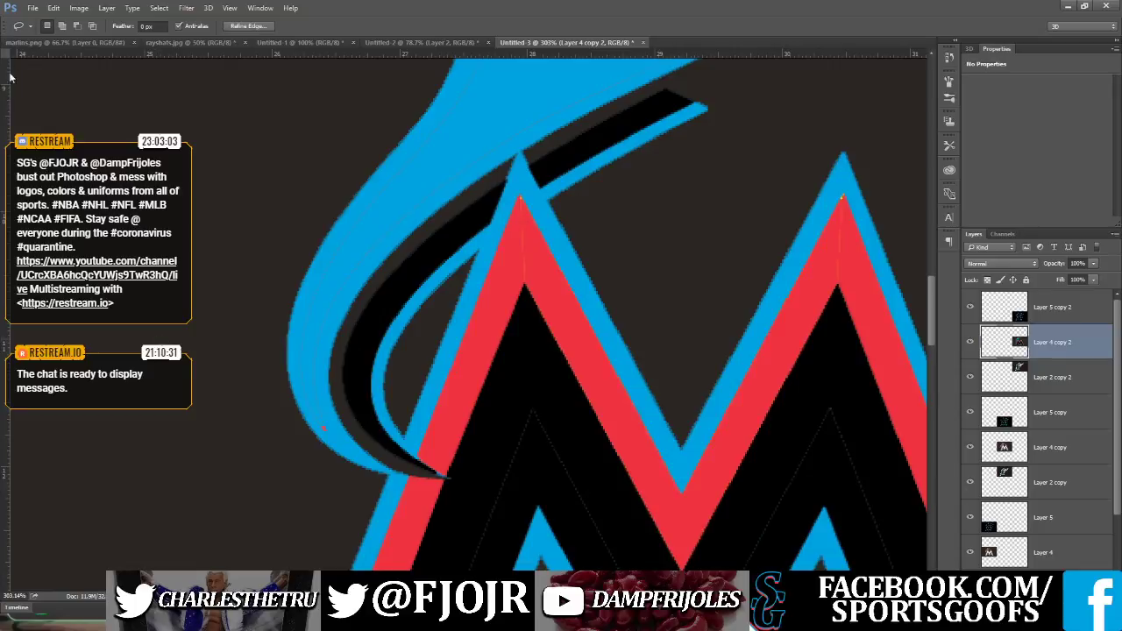
pyautogui.hotkey('shift', 'l')
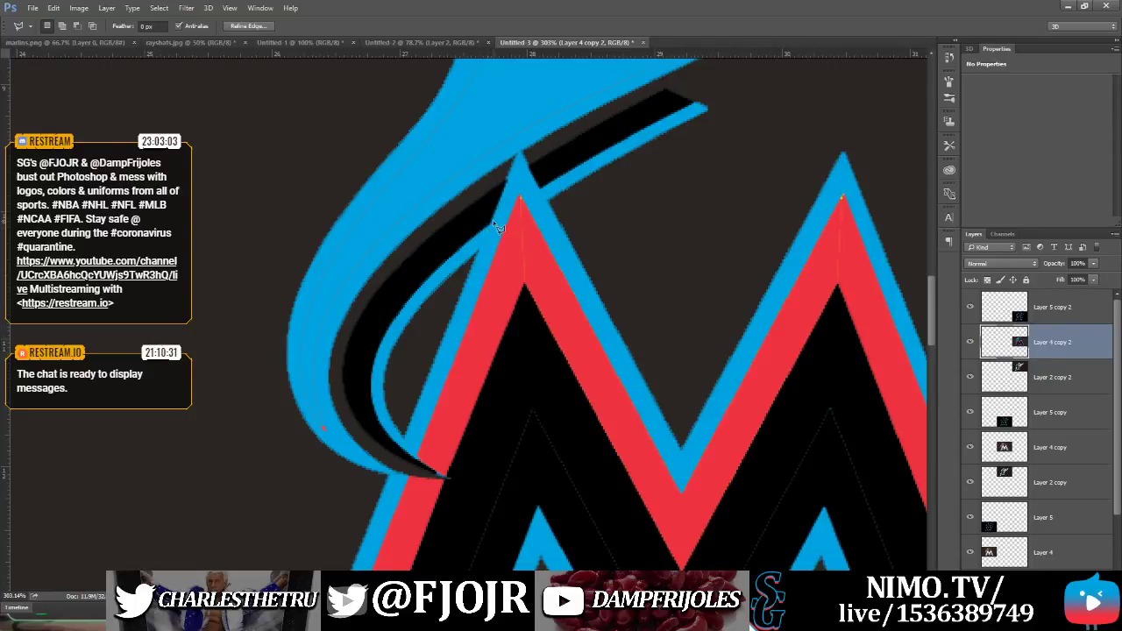
pyautogui.click(474, 263)
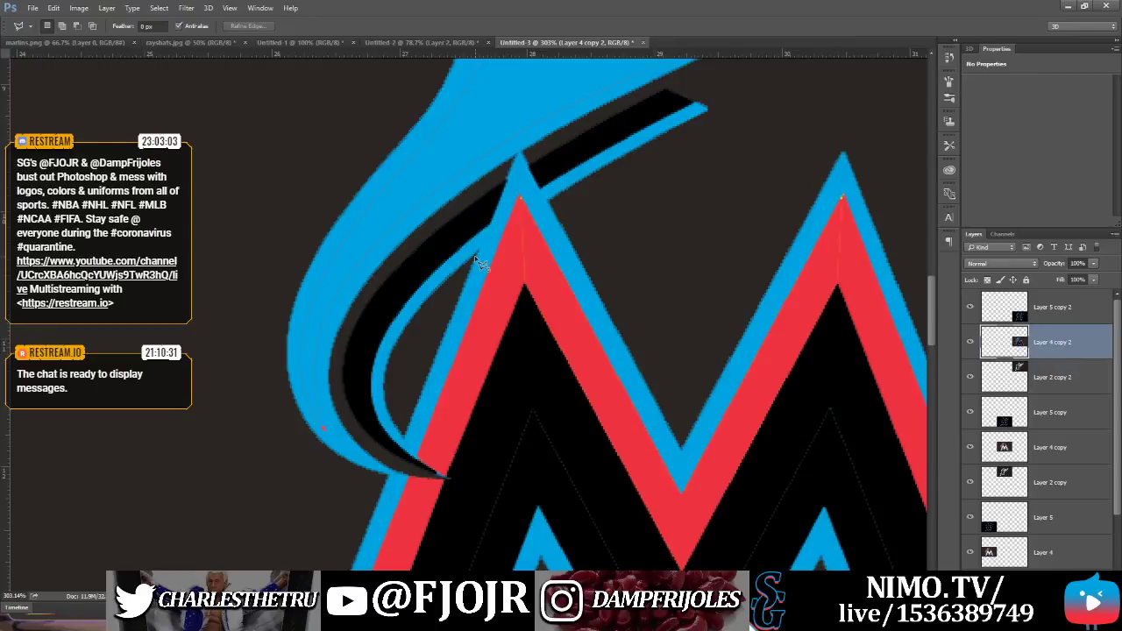
pyautogui.click(496, 207)
pyautogui.click(396, 298)
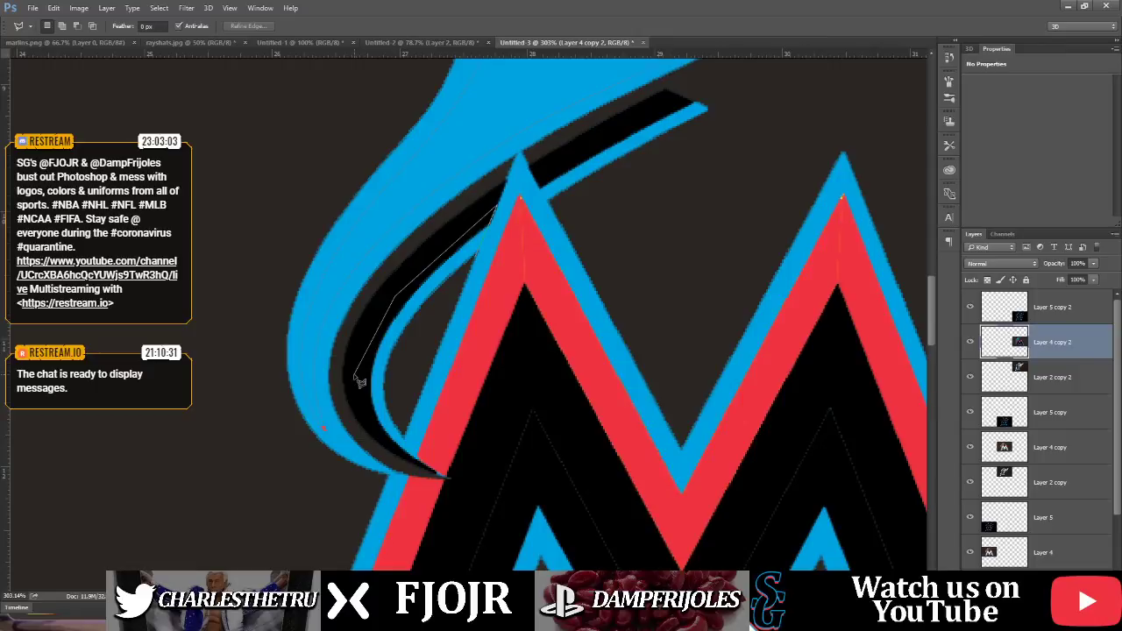
pyautogui.click(354, 376)
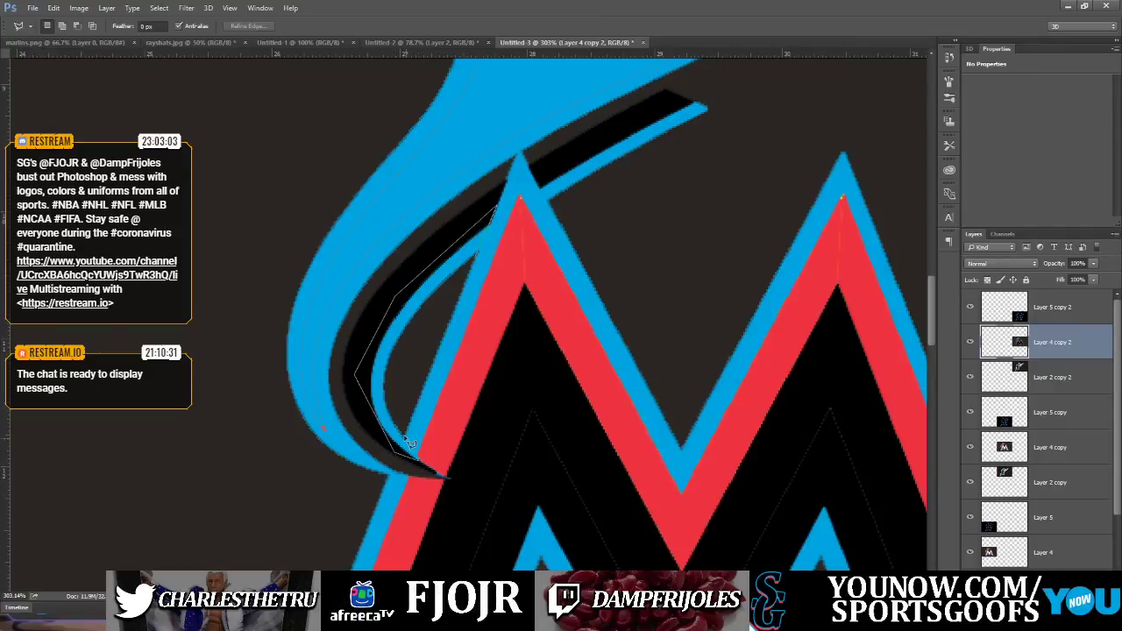
pyautogui.click(408, 442)
pyautogui.click(410, 354)
pyautogui.click(493, 210)
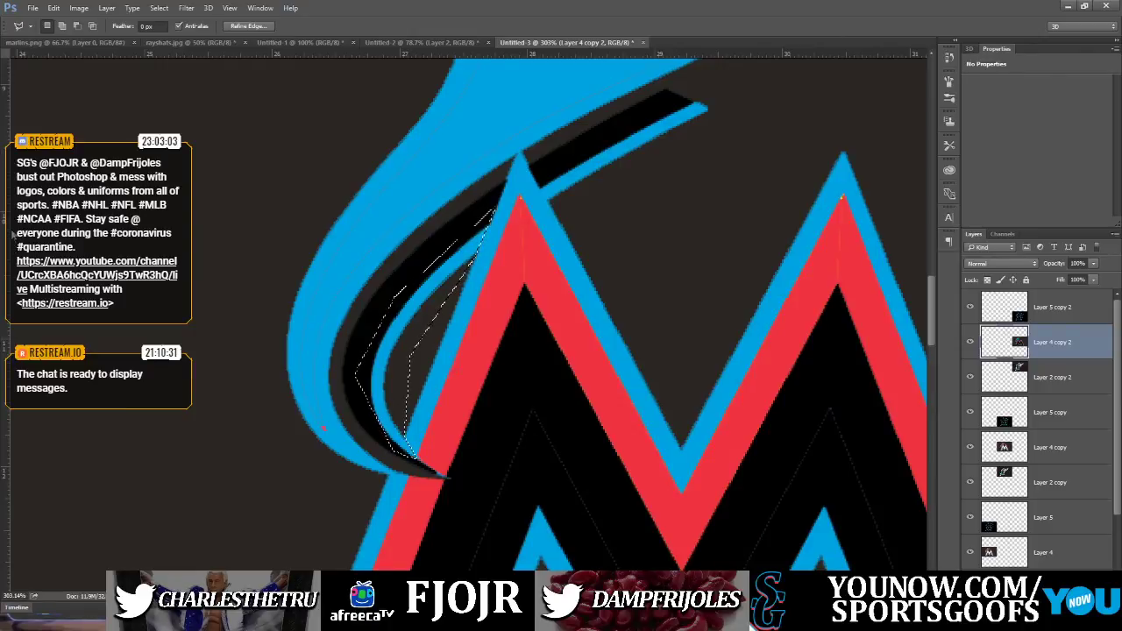
# Step back one history state and zoom out to view the whole logo
pyautogui.press('g')
pyautogui.hotkey('ctrl', 'alt', 'z')
pyautogui.hotkey('ctrl', 'alt', 'z')
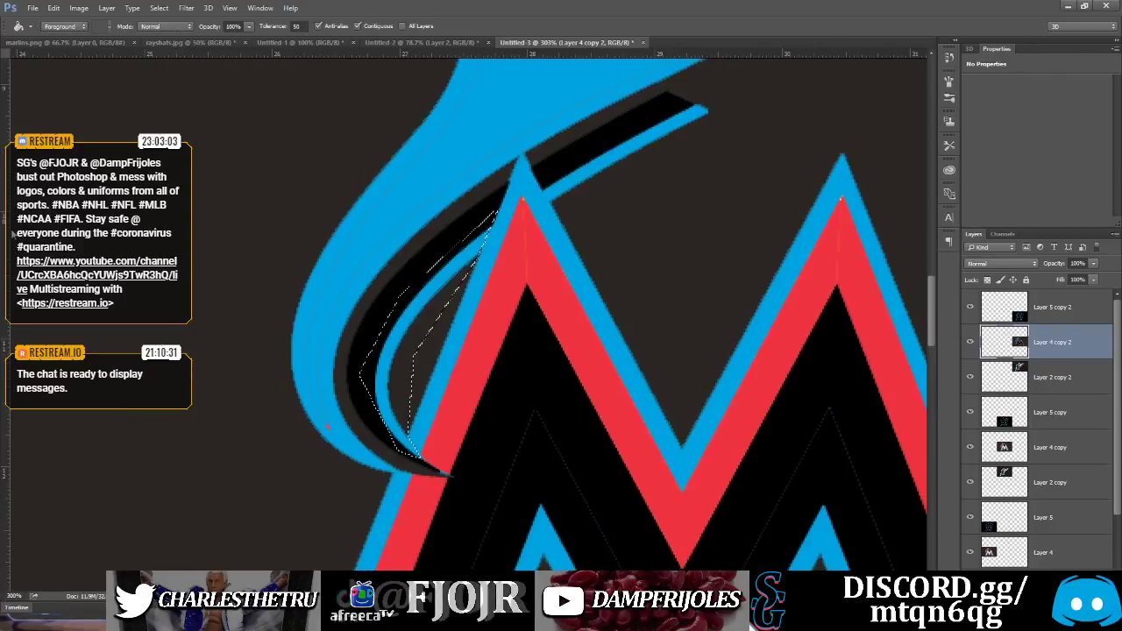
pyautogui.hotkey('ctrl', '-')
pyautogui.hotkey('ctrl', '-')
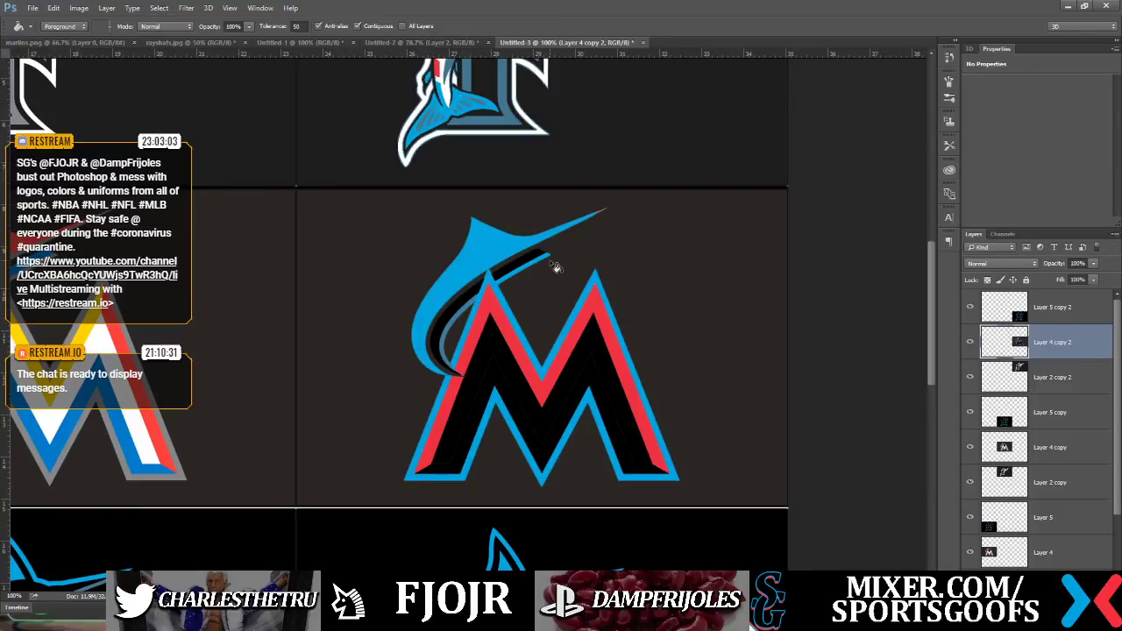
# Lasso-select the thin stripe beside the black stripe, adding its upper tip to the selection
pyautogui.scroll(6, 502, 262)
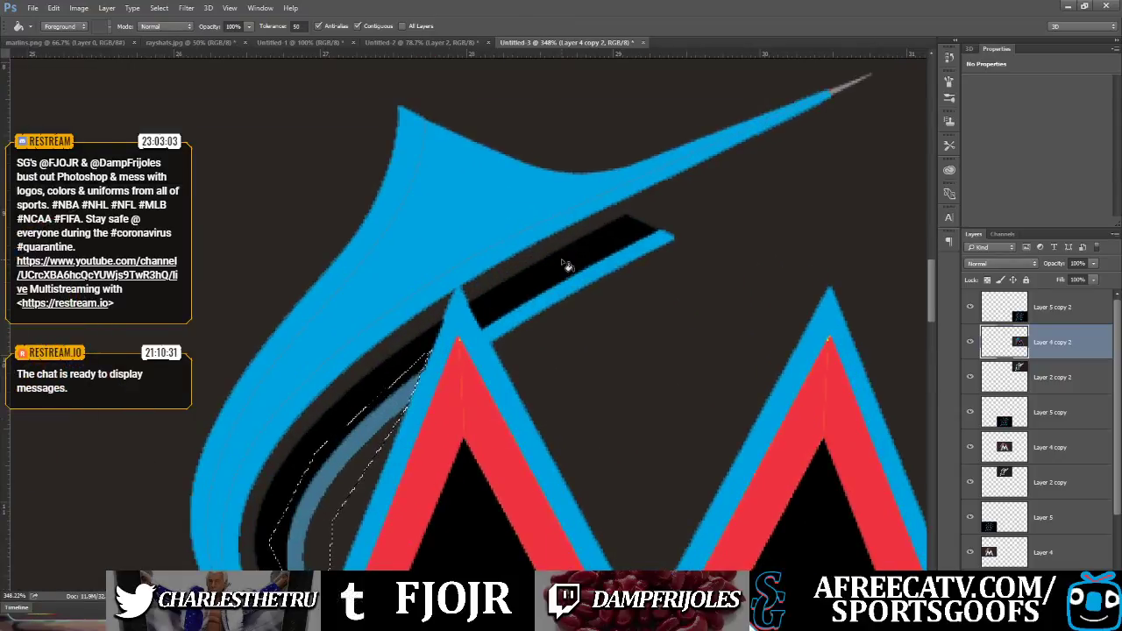
pyautogui.press('l')
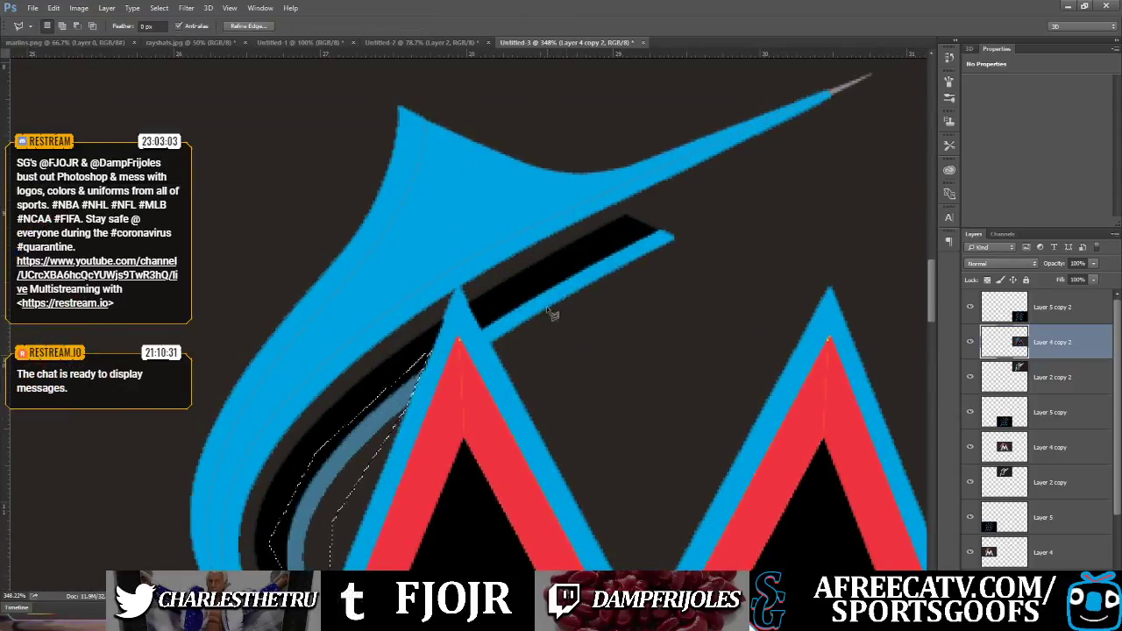
pyautogui.click(486, 335)
pyautogui.click(496, 351)
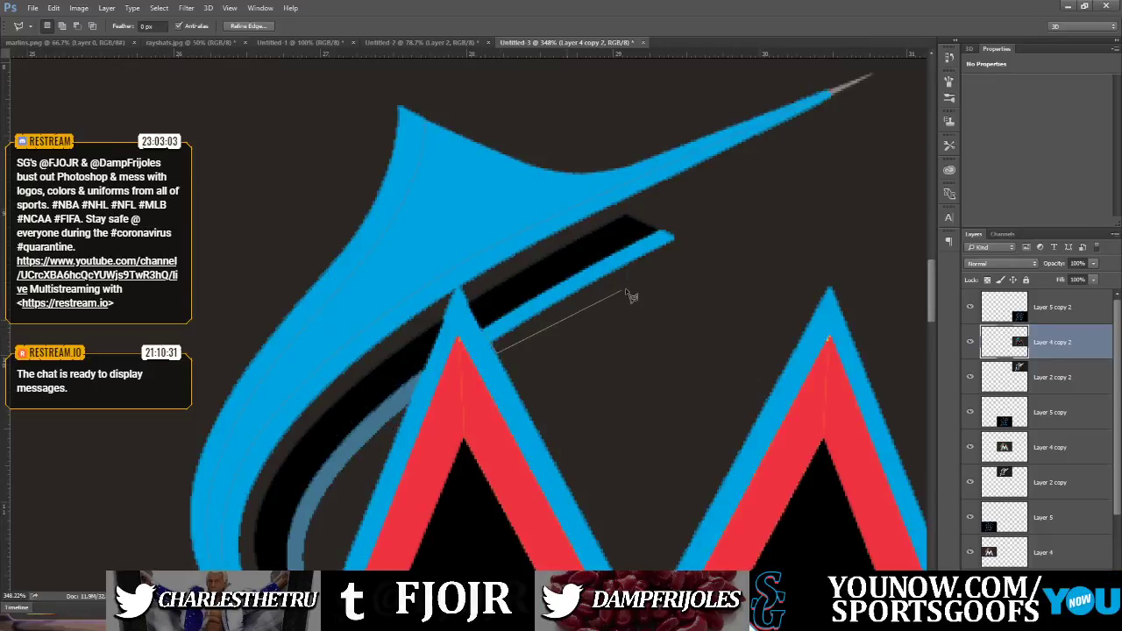
pyautogui.click(674, 270)
pyautogui.click(655, 216)
pyautogui.doubleClick(627, 232)
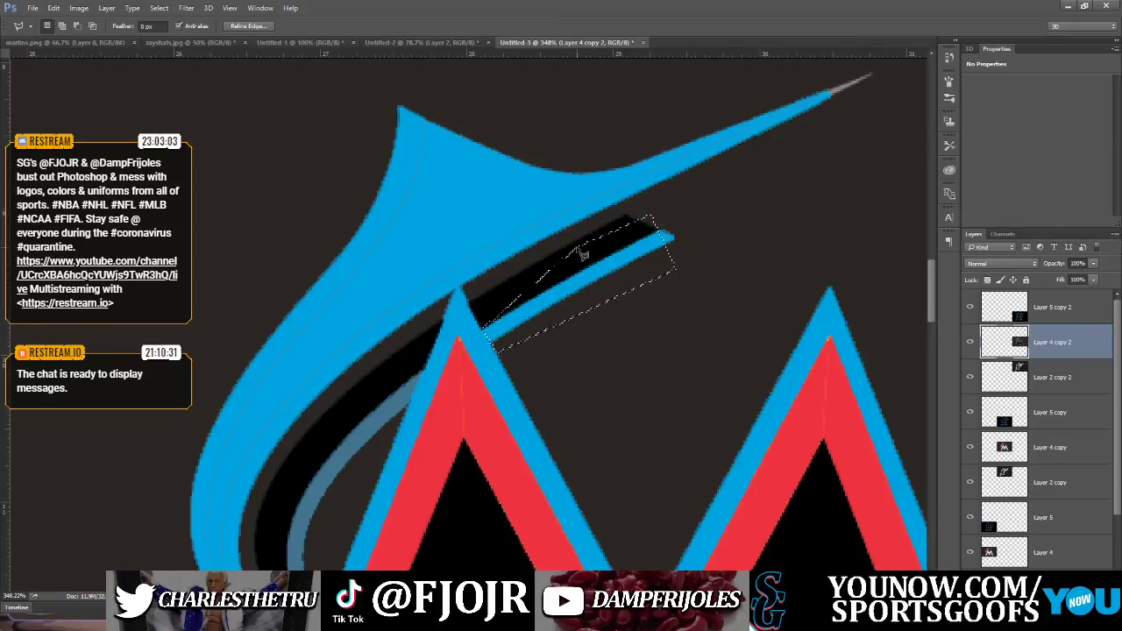
pyautogui.click(642, 215)
pyautogui.click(684, 212)
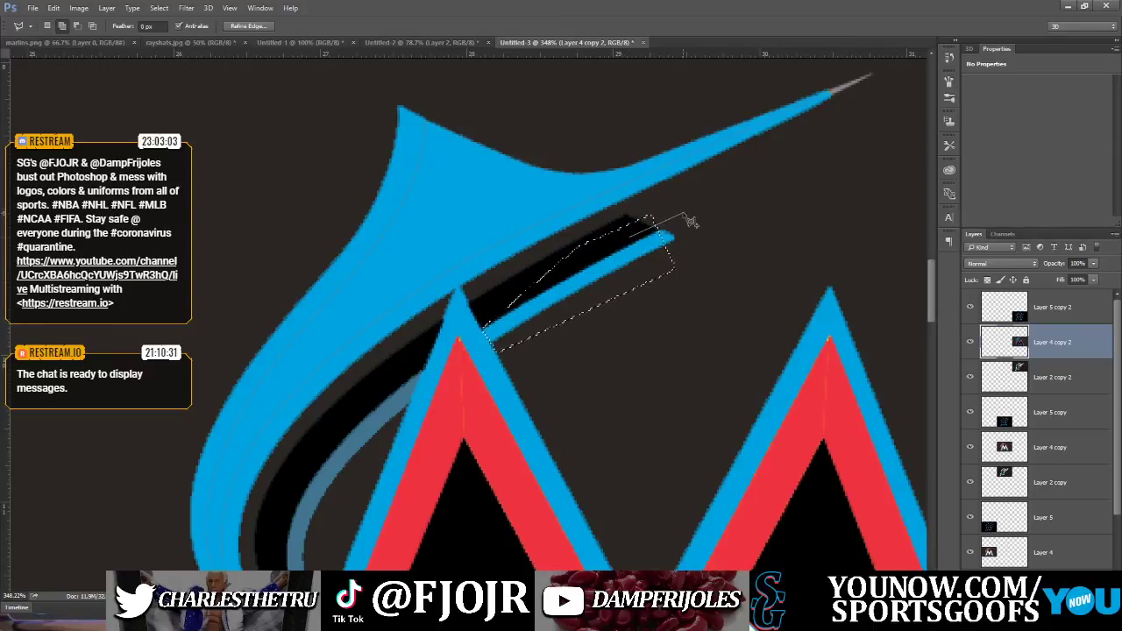
pyautogui.click(702, 239)
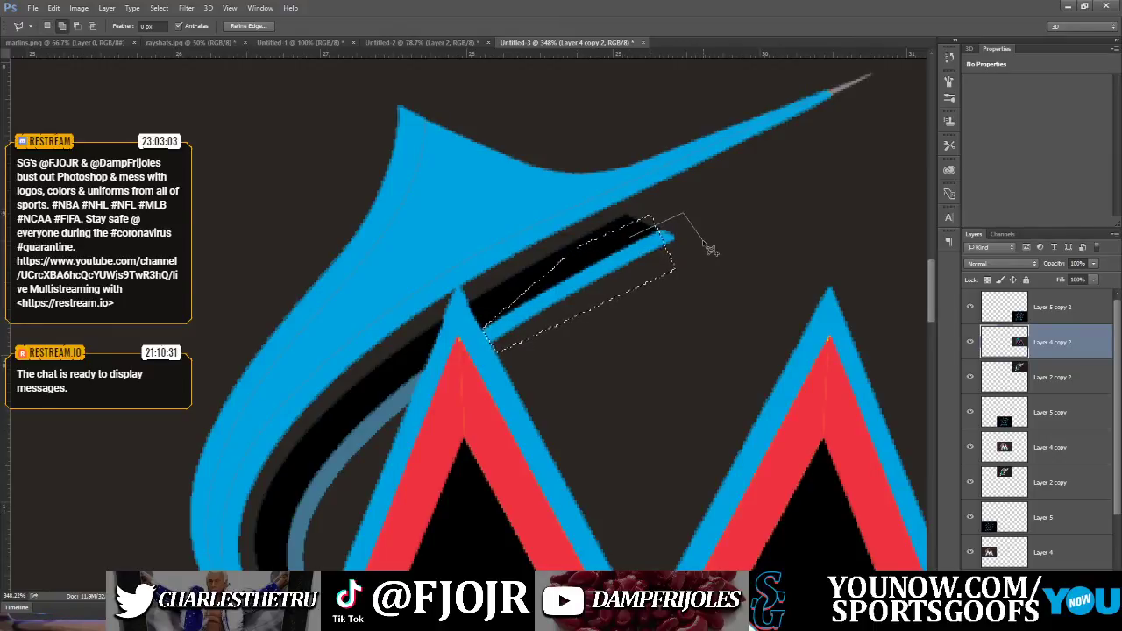
pyautogui.doubleClick(655, 276)
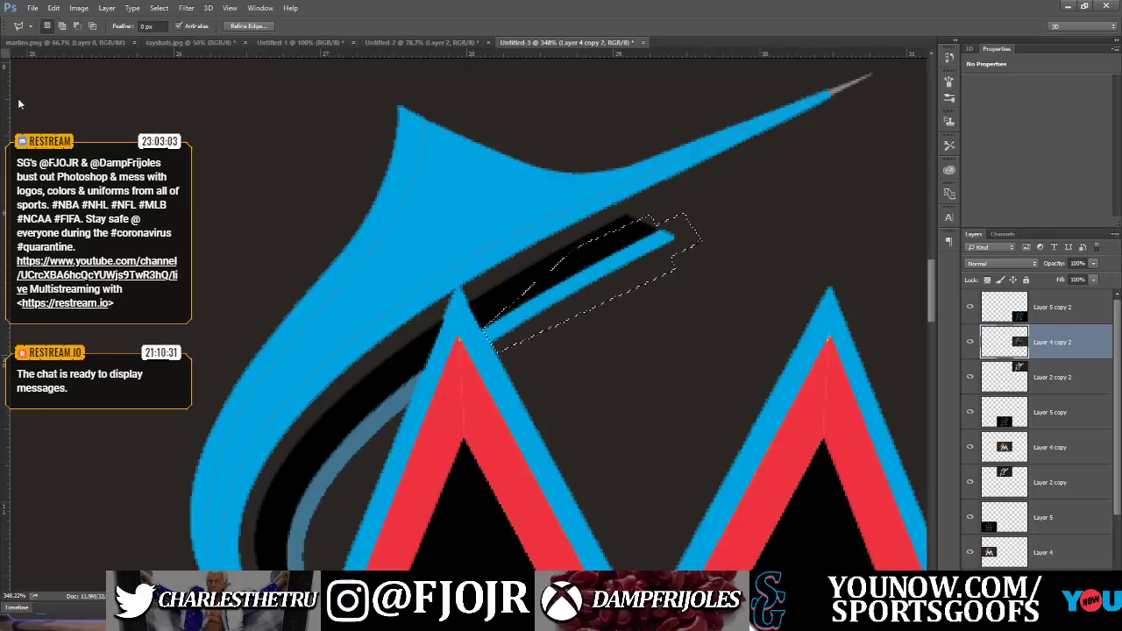
# Fill the selected stripe steel blue and deselect
pyautogui.press('g')
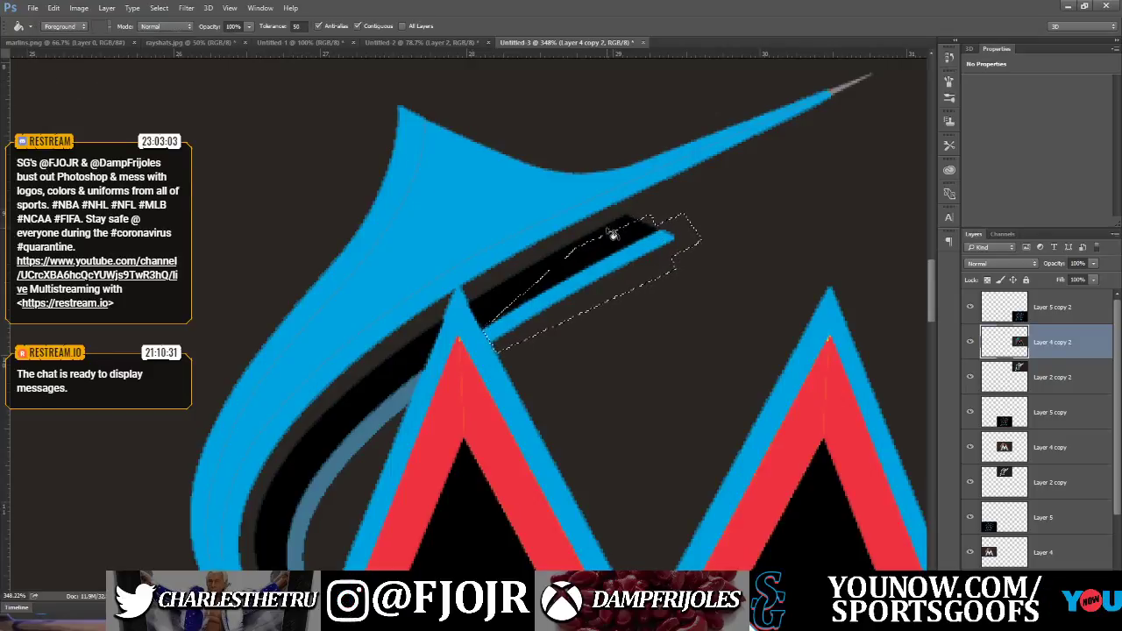
pyautogui.click(563, 287)
pyautogui.hotkey('ctrl', 'd')
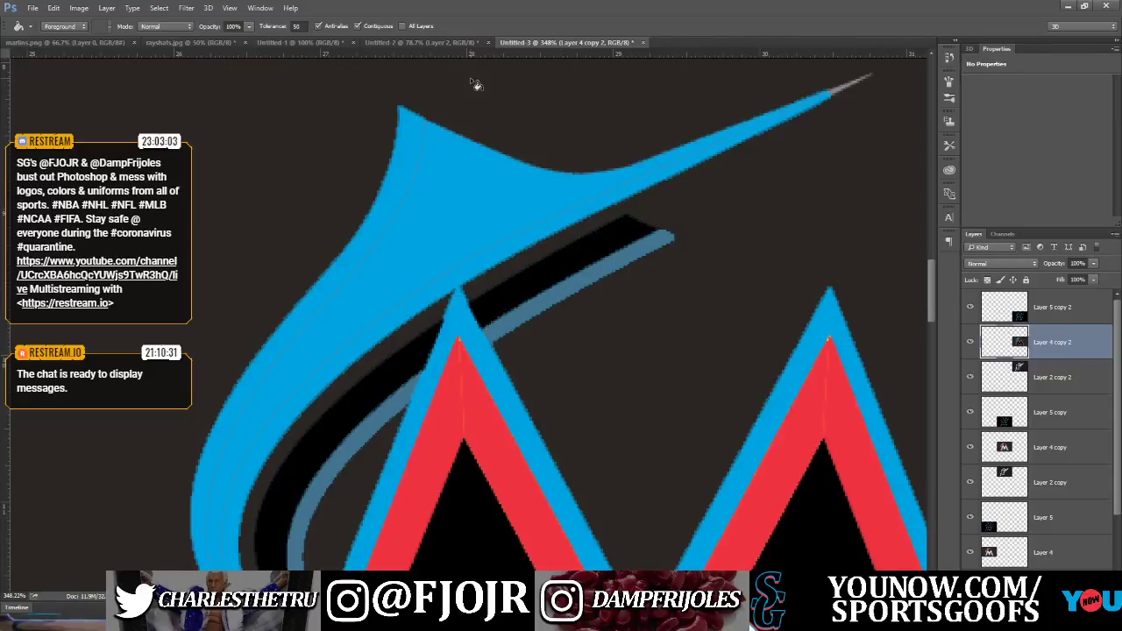
pyautogui.click(17, 75)
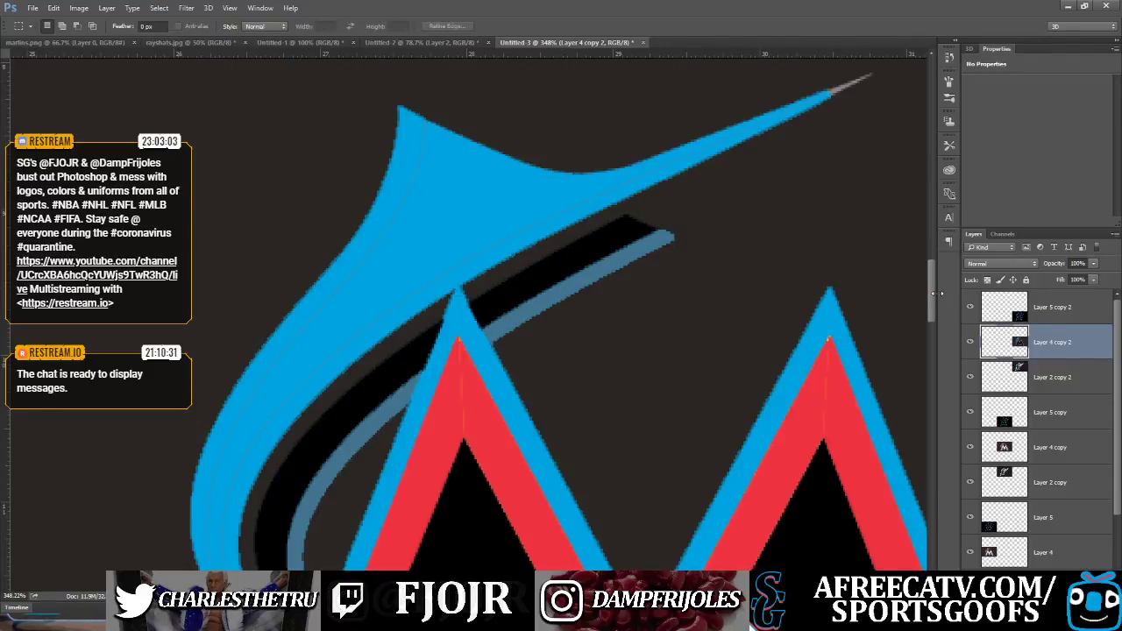
# Marquee-select the bill's grey tip, fill it with blue sampled from the bill, and deselect
pyautogui.moveTo(932, 291); pyautogui.dragTo(933, 282)
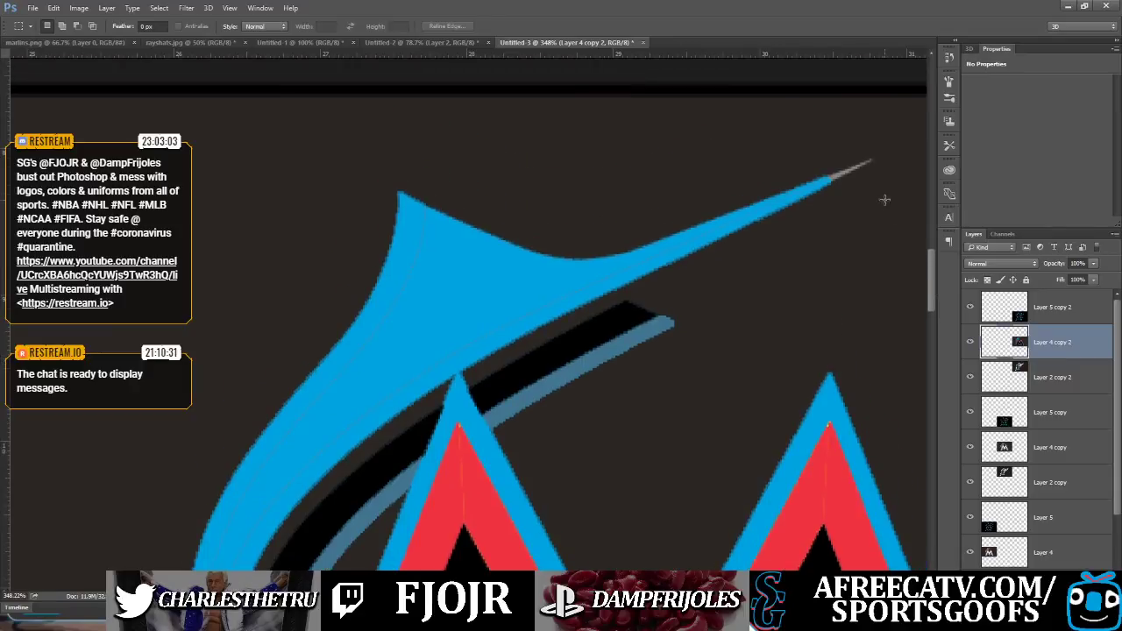
pyautogui.moveTo(884, 207); pyautogui.dragTo(830, 127)
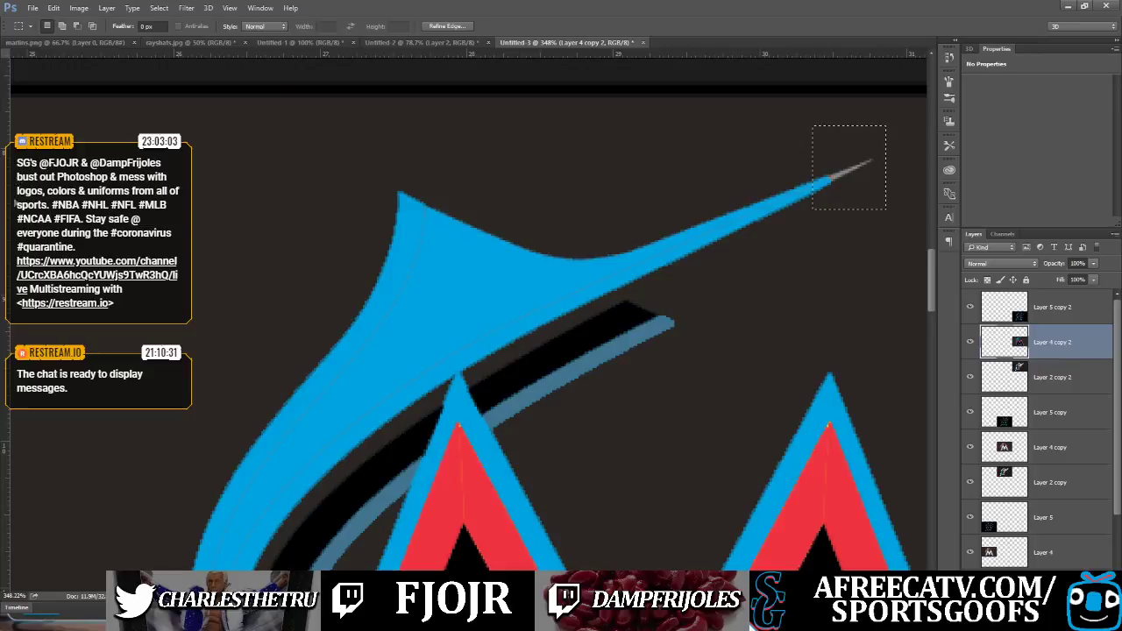
pyautogui.click(13, 229)
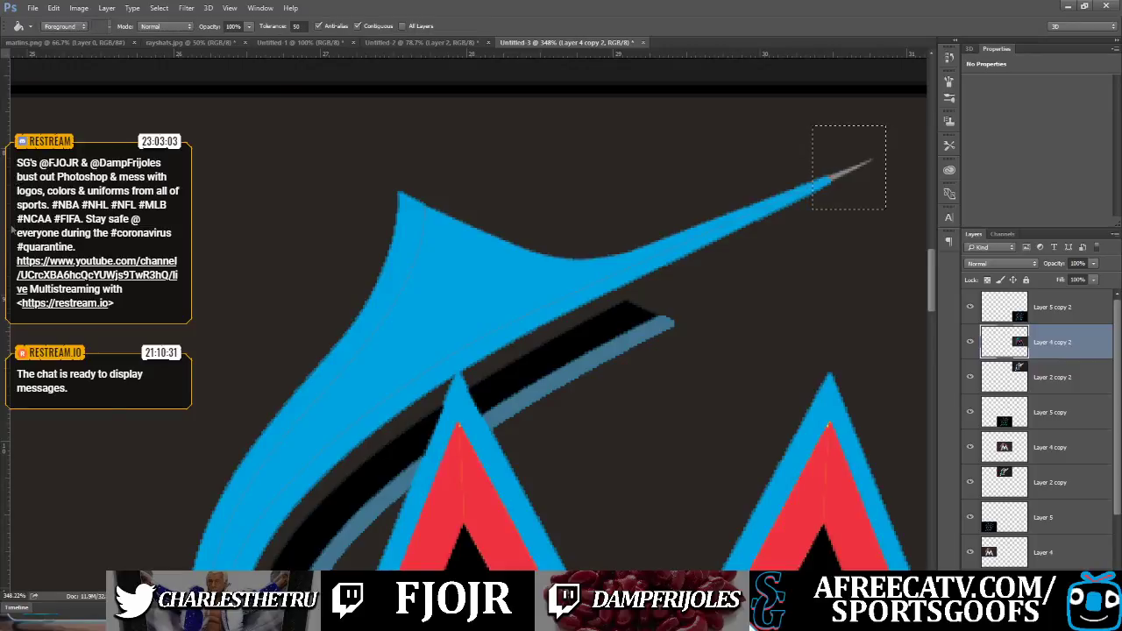
pyautogui.keyDown('alt'); pyautogui.click(824, 176); pyautogui.keyUp('alt')
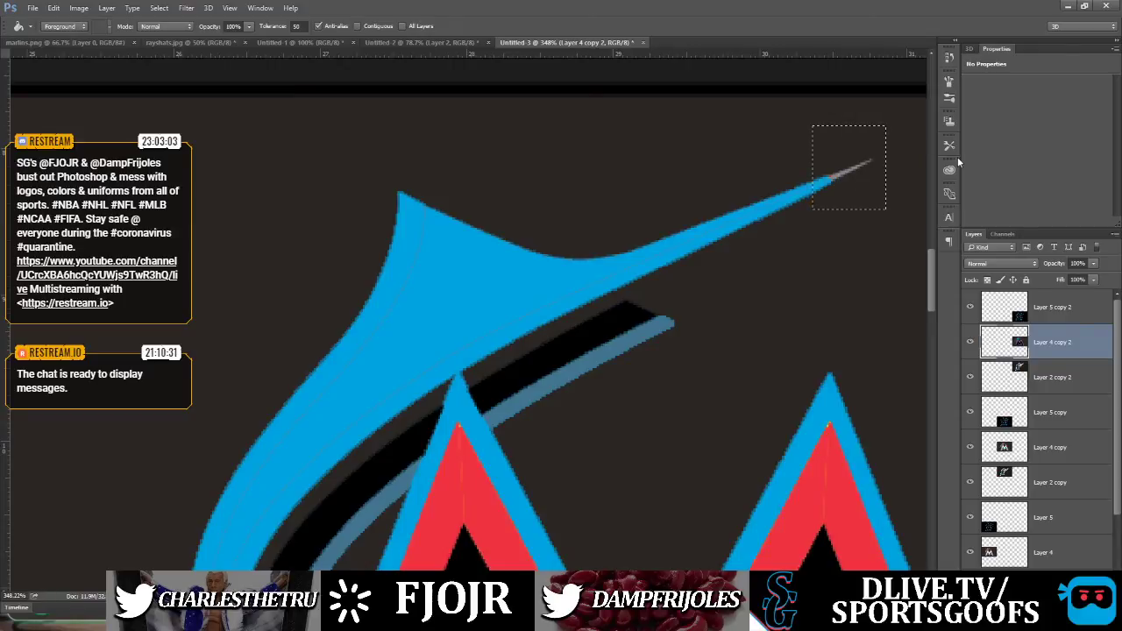
pyautogui.click(846, 177)
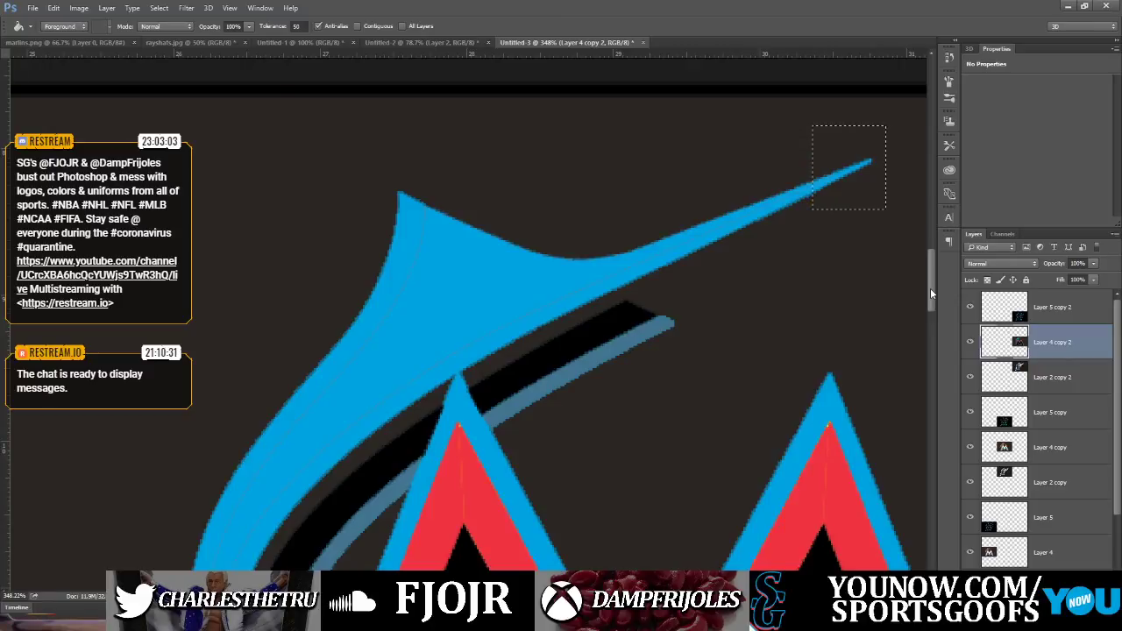
pyautogui.hotkey('ctrl', 'd')
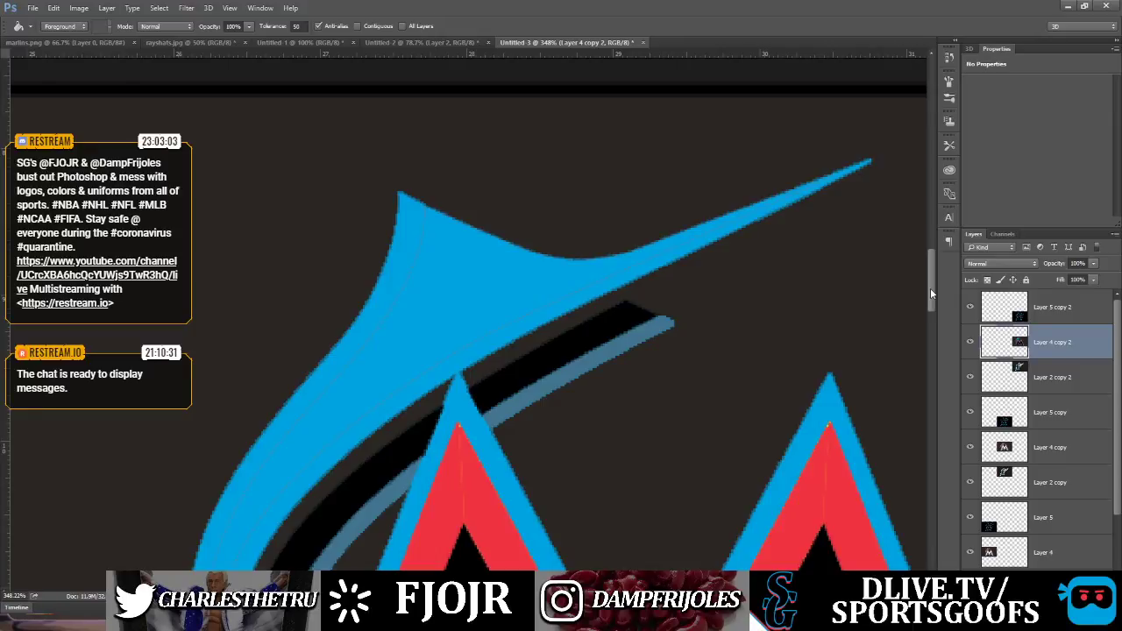
# Scroll down and fit the whole 3x3 logo grid on screen with Ctrl+0
pyautogui.moveTo(930, 287); pyautogui.dragTo(945, 360)
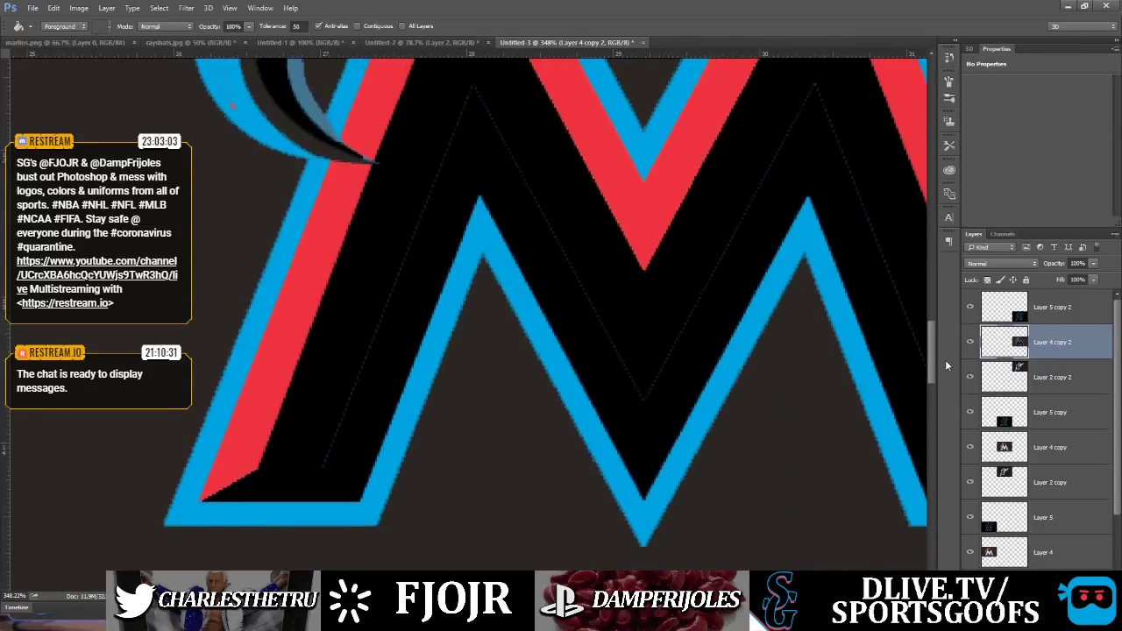
pyautogui.hotkey('ctrl', '0')
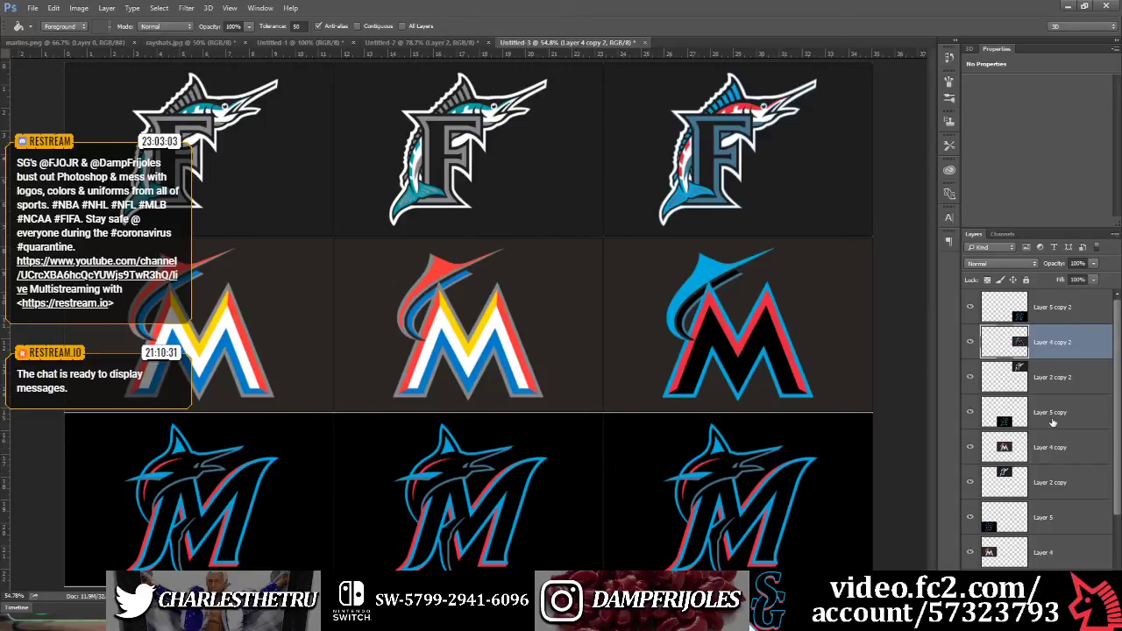
pyautogui.click(1059, 378)
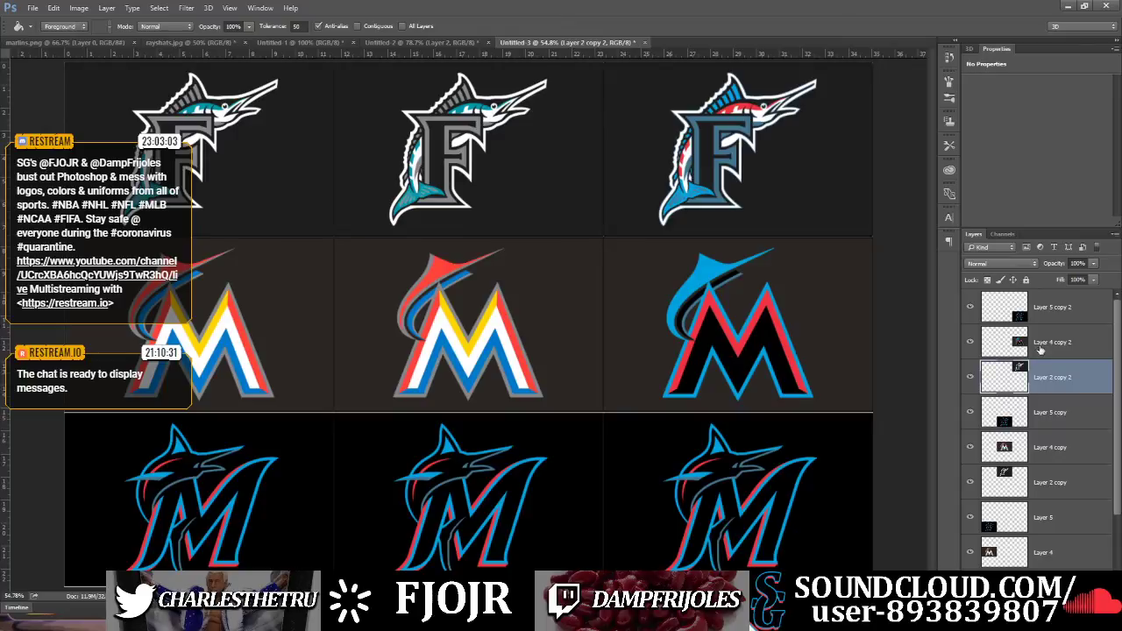
# Fill the top-right (Layer 2 copy 2) and middle-right (Layer 4 copy 2) cell backgrounds black
pyautogui.click(815, 193)
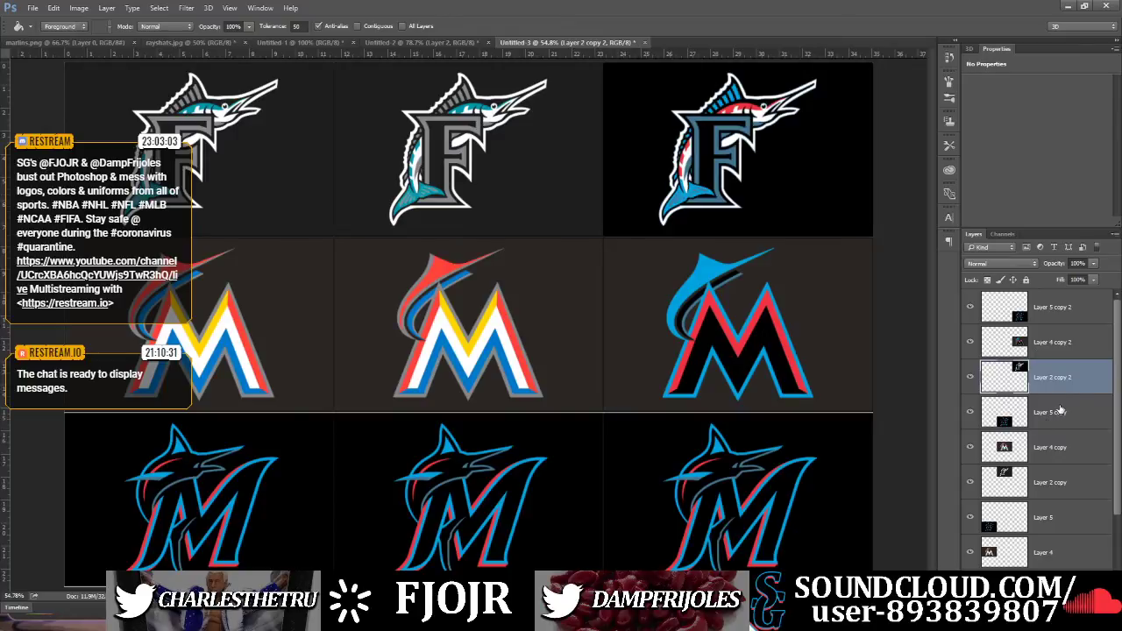
pyautogui.click(1068, 346)
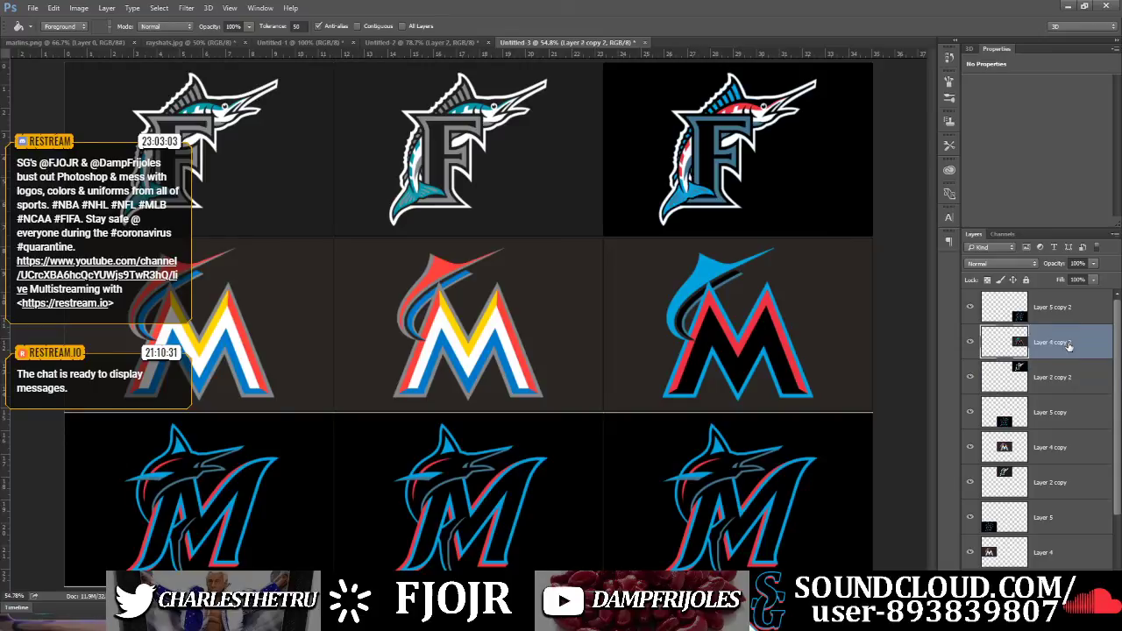
pyautogui.click(821, 312)
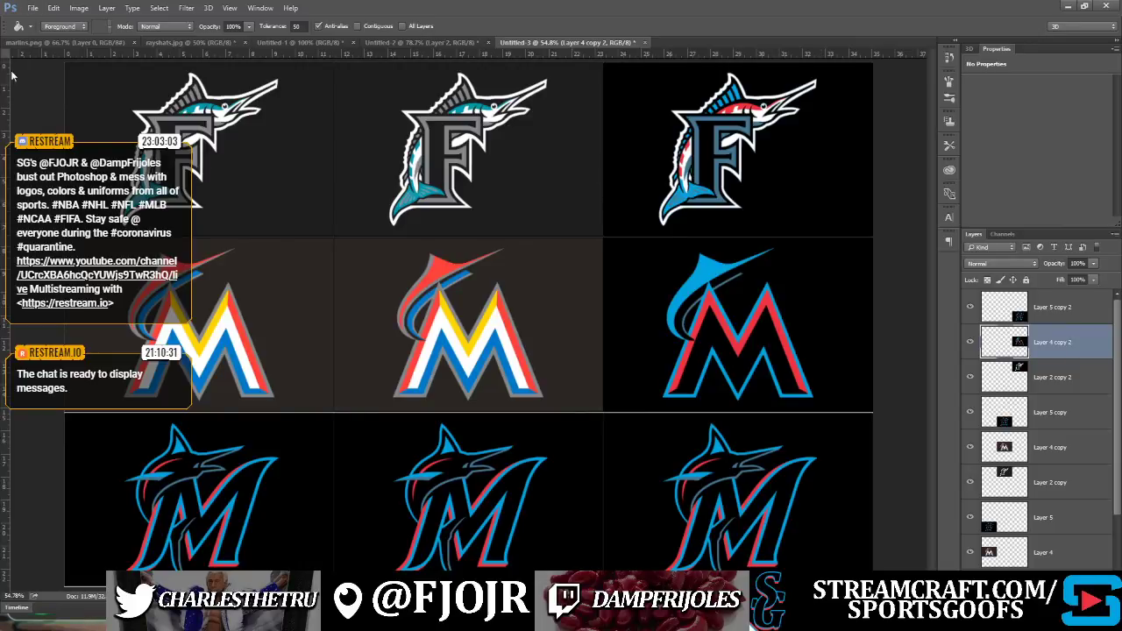
pyautogui.press('v')
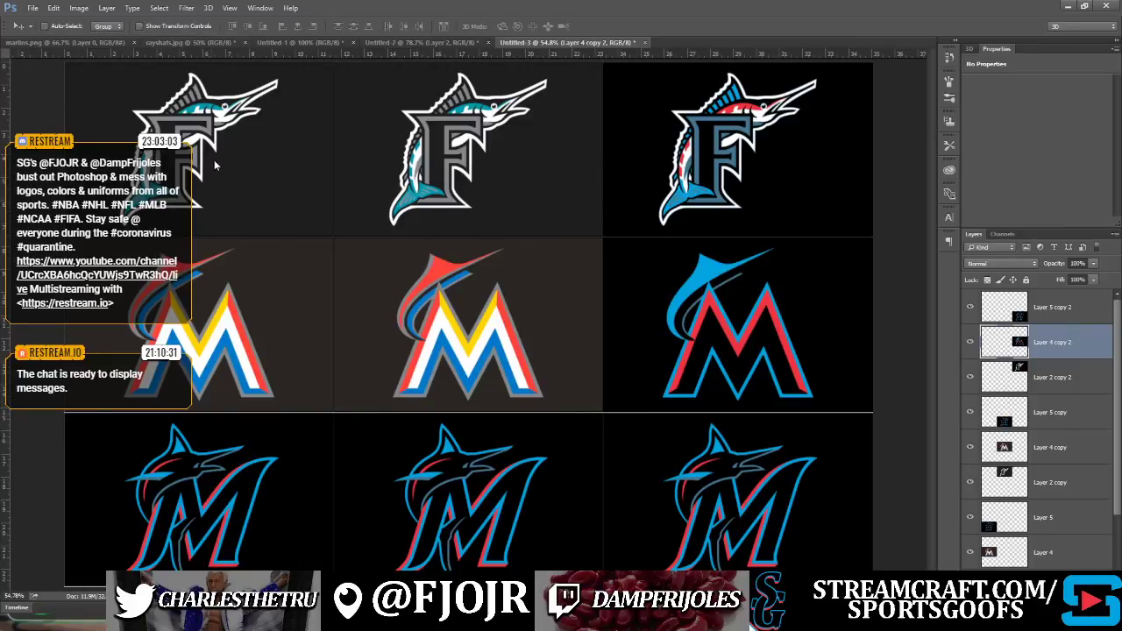
# On Layer 5, fill the bottom-left marlin's eye area light blue and its background dark grey
pyautogui.click(232, 170)
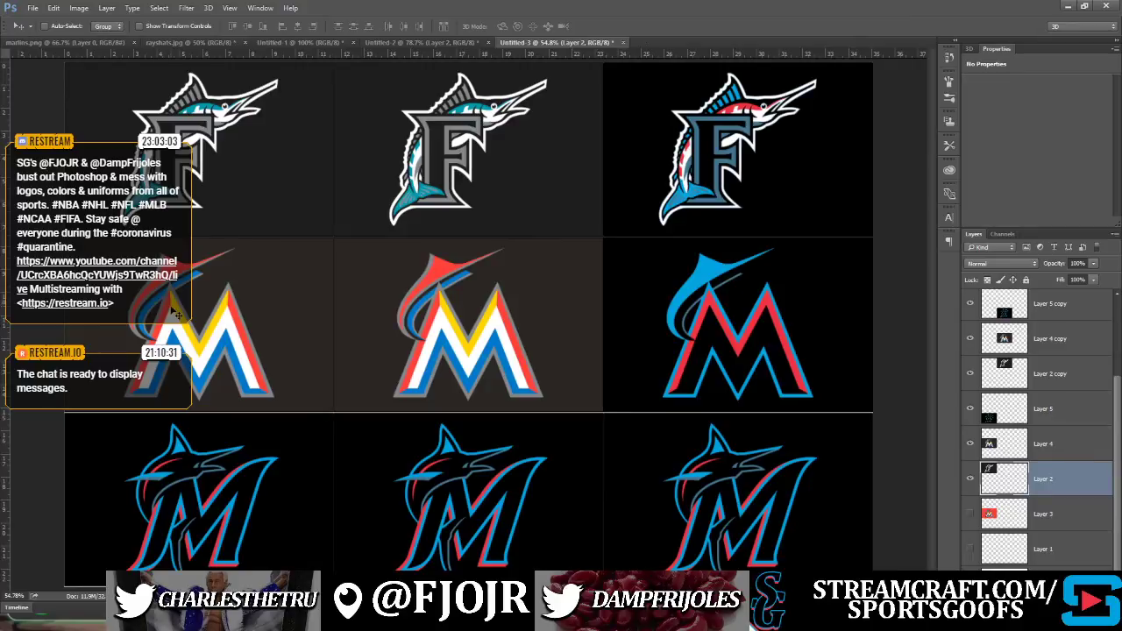
pyautogui.click(219, 504)
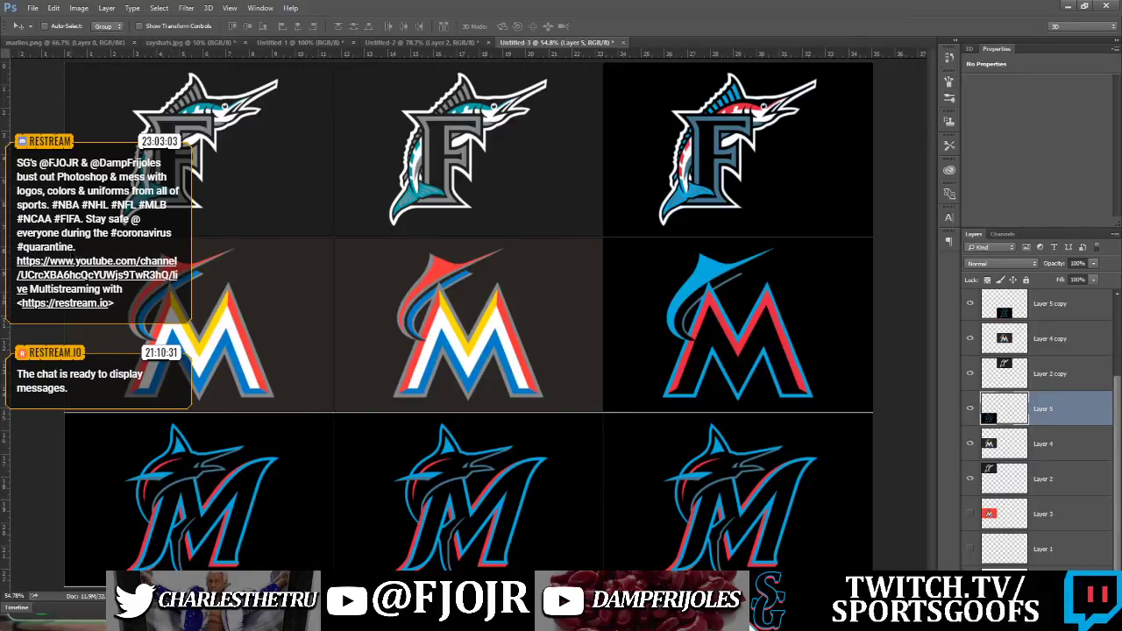
pyautogui.press('g')
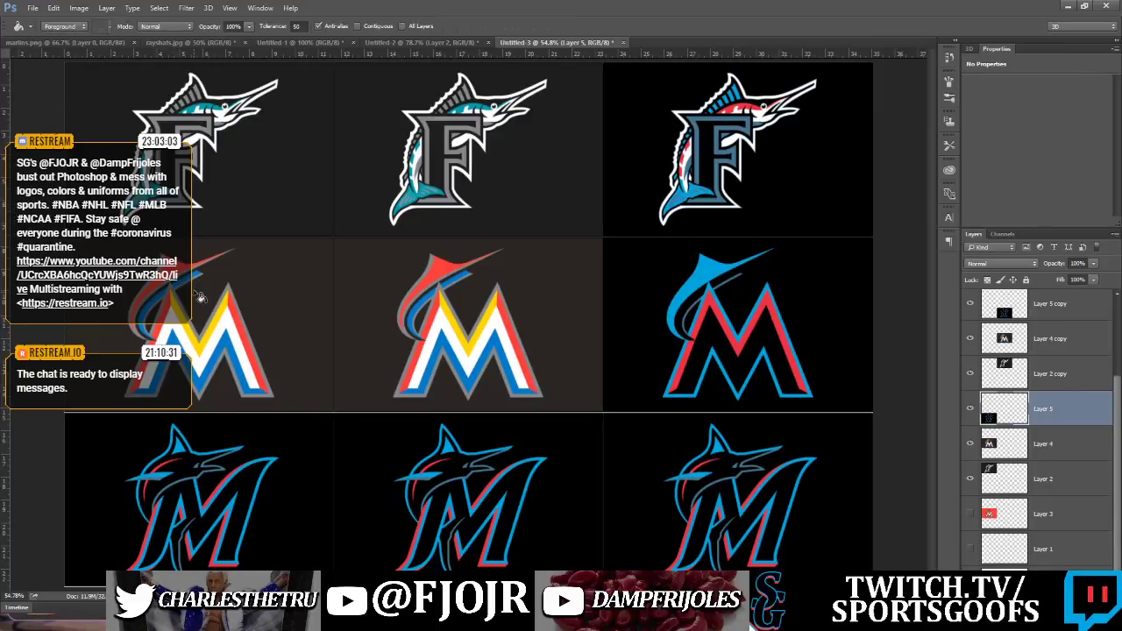
pyautogui.click(180, 448)
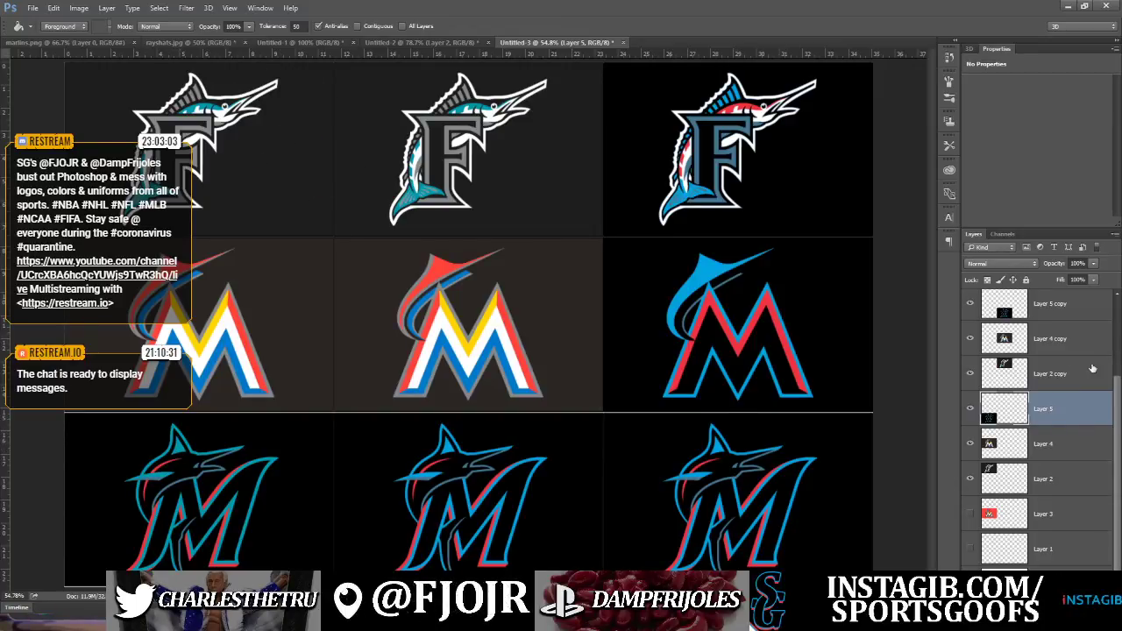
pyautogui.click(283, 493)
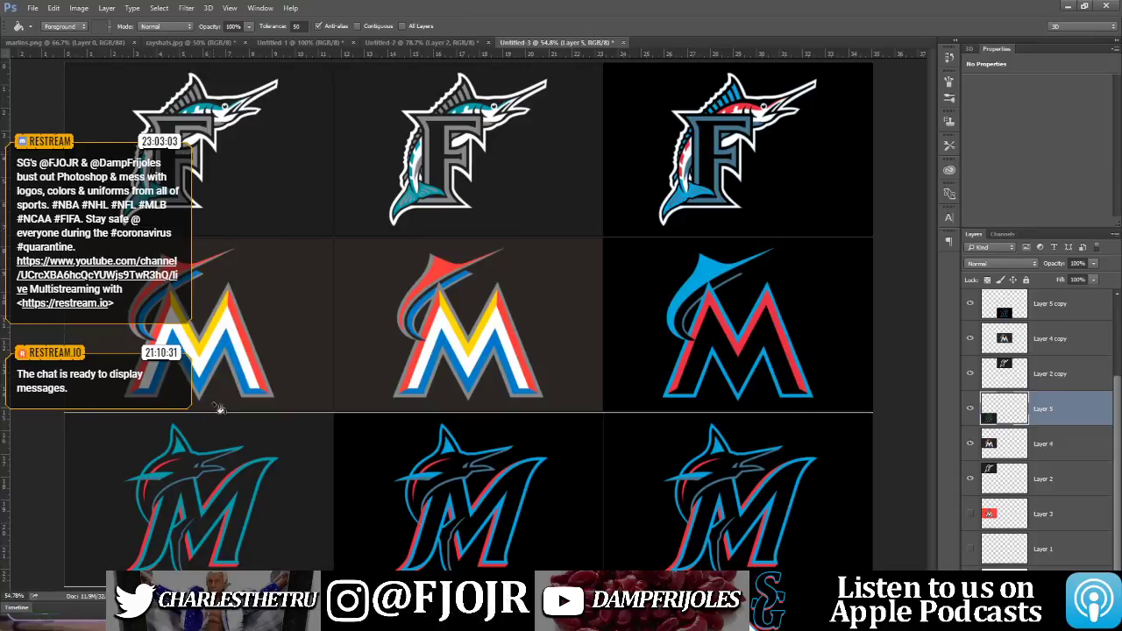
# Refill one area of the bottom-left marlin logo with a slightly brighter colour
pyautogui.click(198, 472)
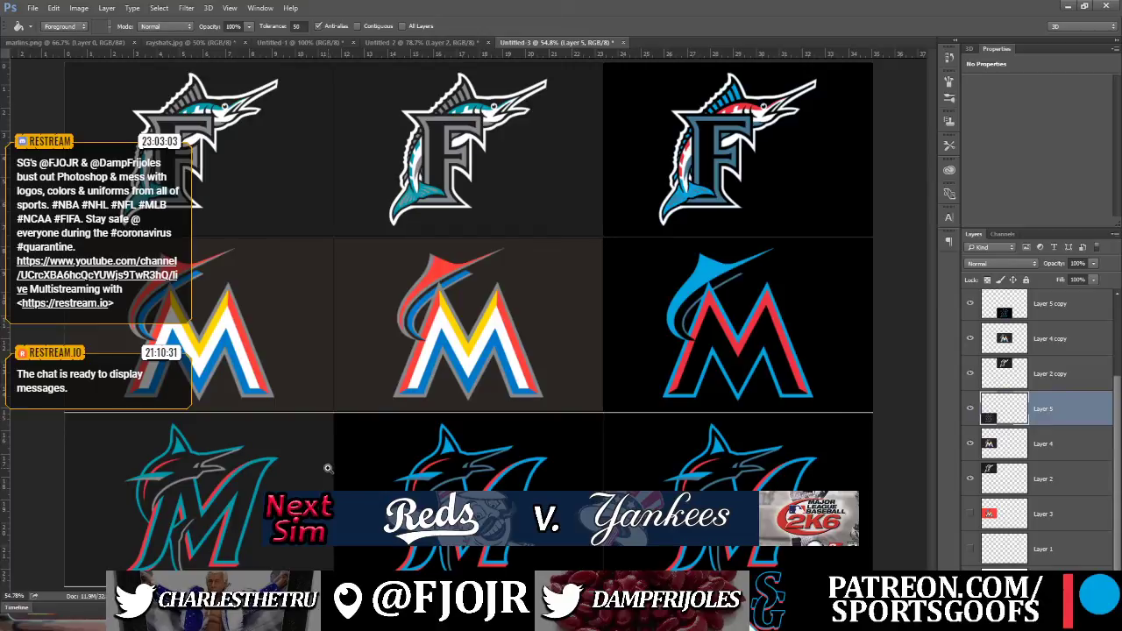
# Recolour the bottom-left logo's red stripe orange-red, discarding a grey attempt, then fit the grid on screen
pyautogui.moveTo(192, 470); pyautogui.dragTo(262, 449)
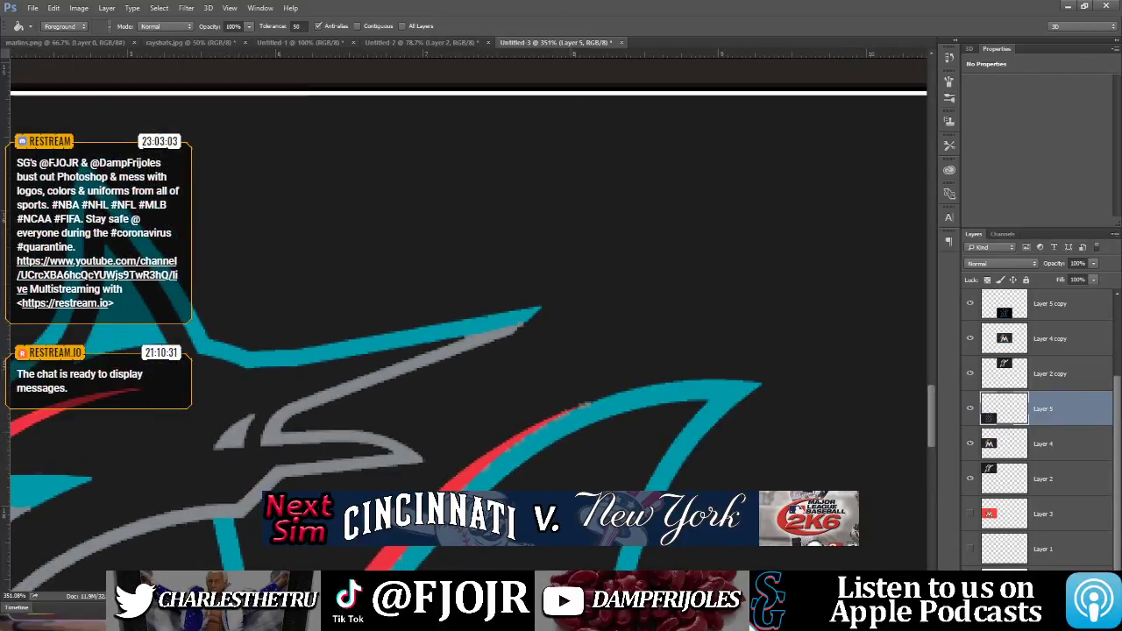
pyautogui.hscroll(-5, 458, 464)
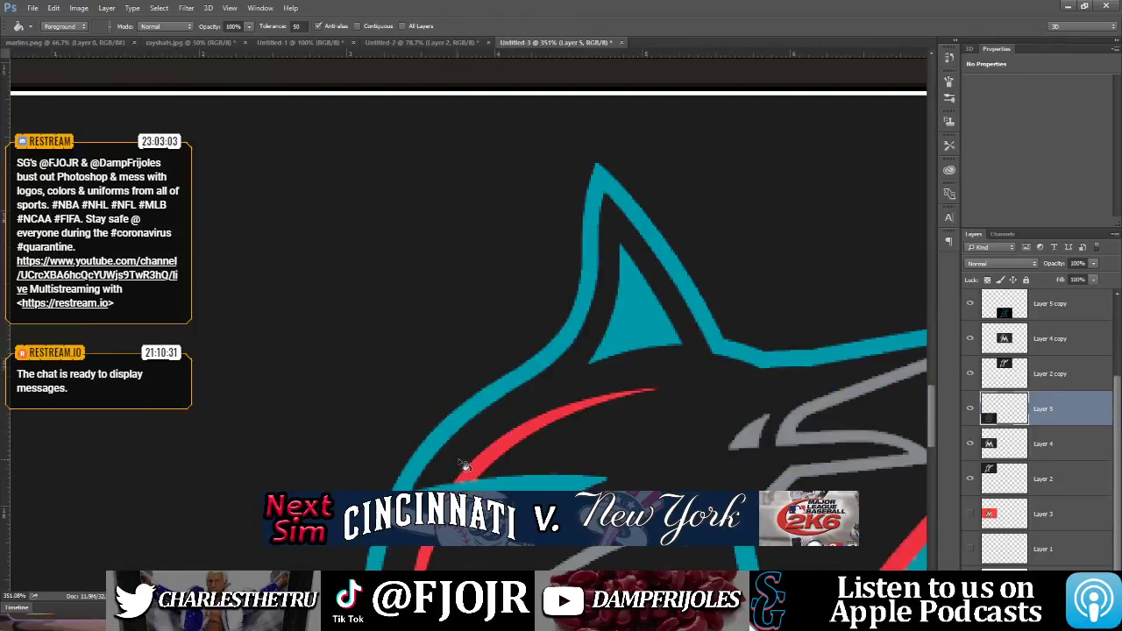
pyautogui.click(481, 461)
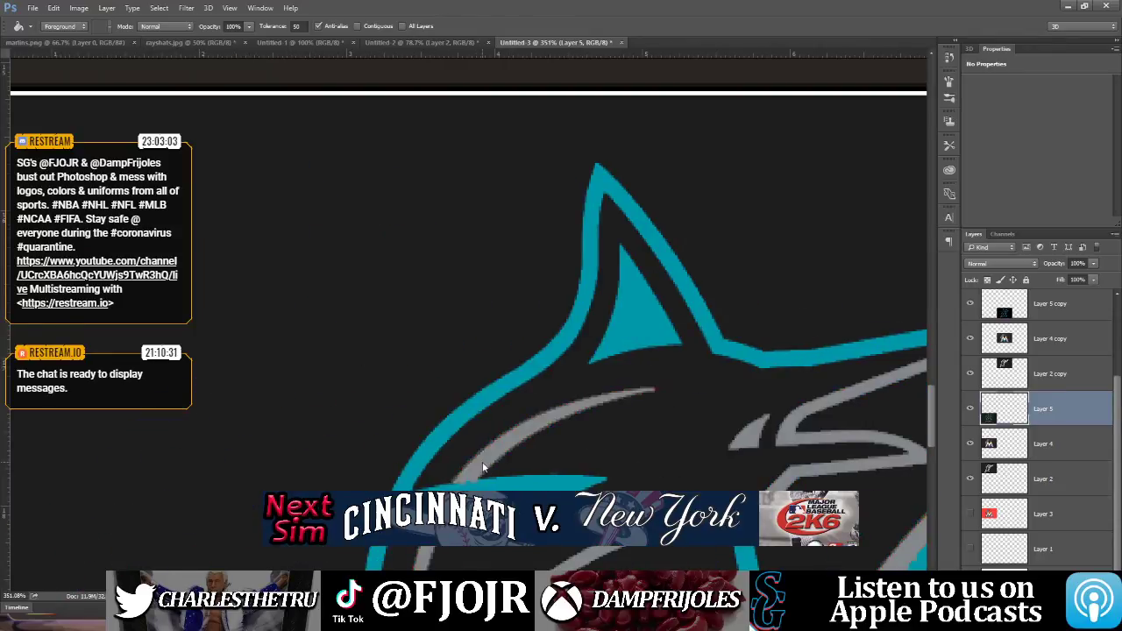
pyautogui.hotkey('ctrl', 'z')
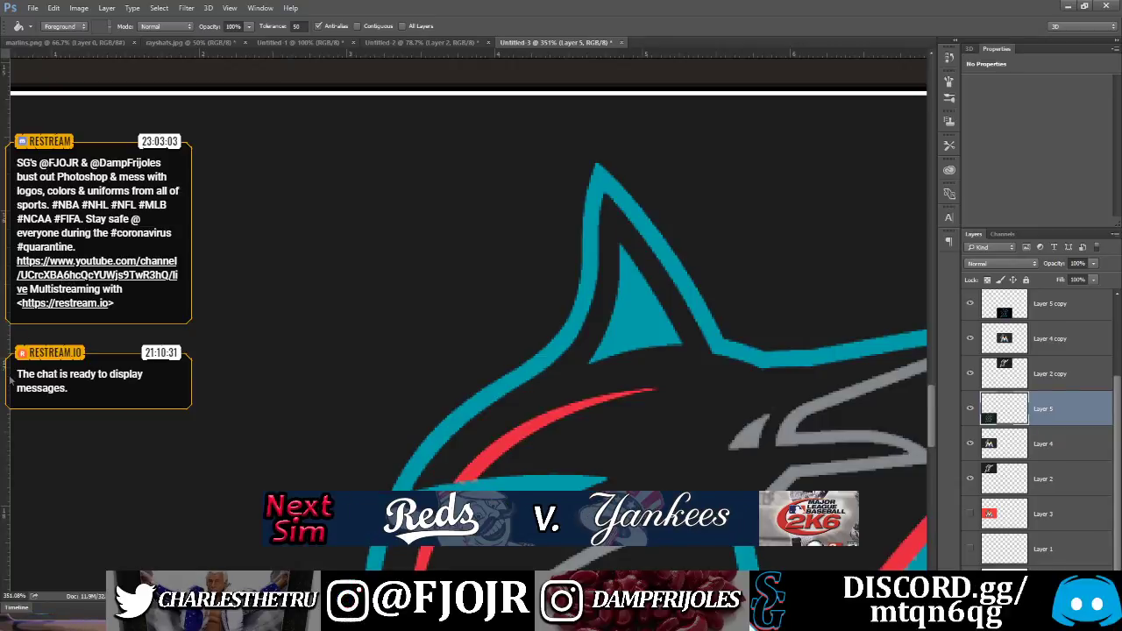
pyautogui.press('i')
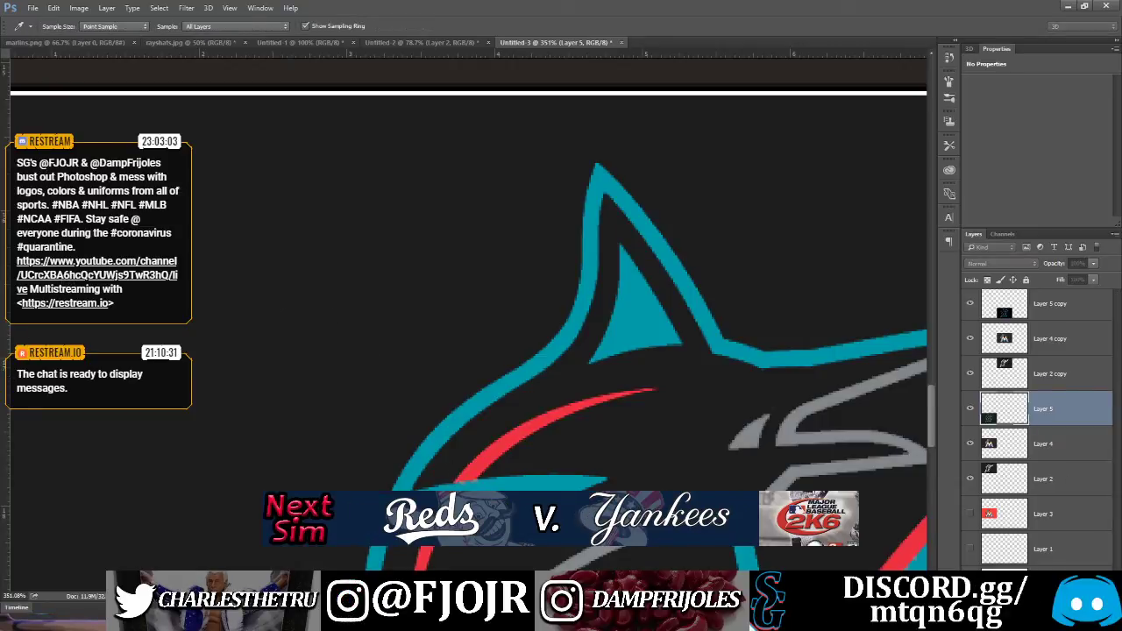
pyautogui.press('g')
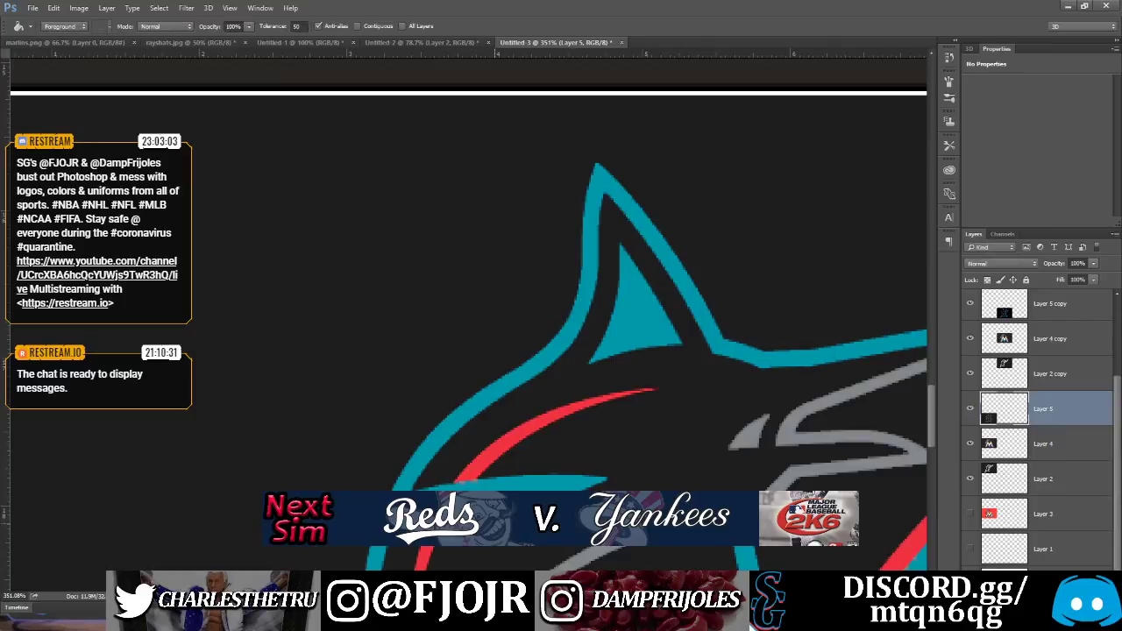
pyautogui.click(489, 453)
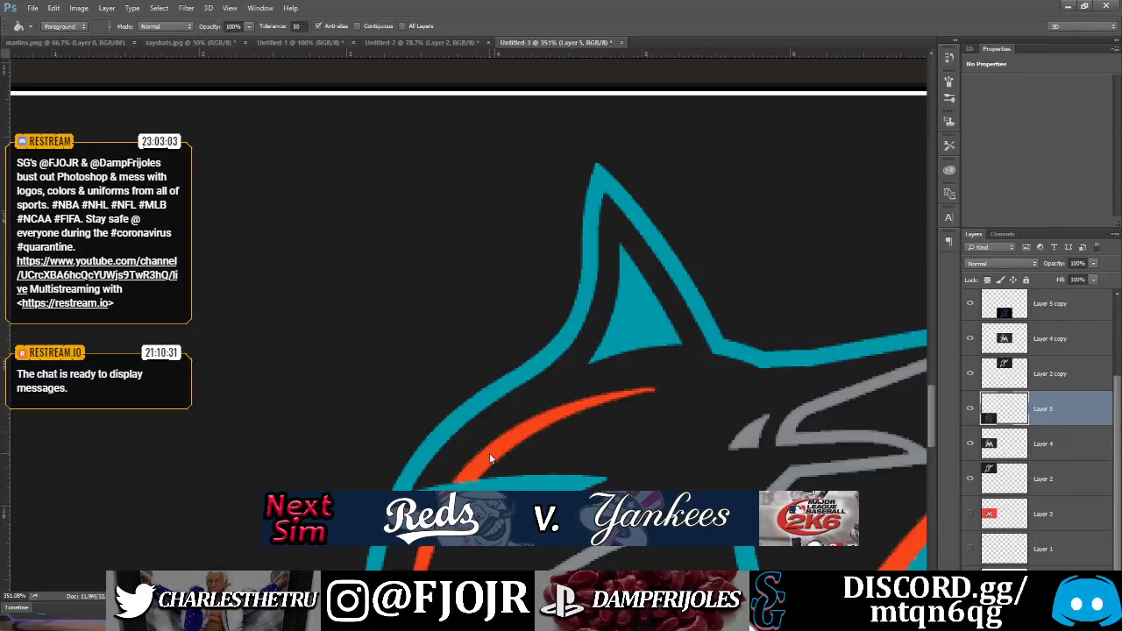
pyautogui.hotkey('ctrl', '0')
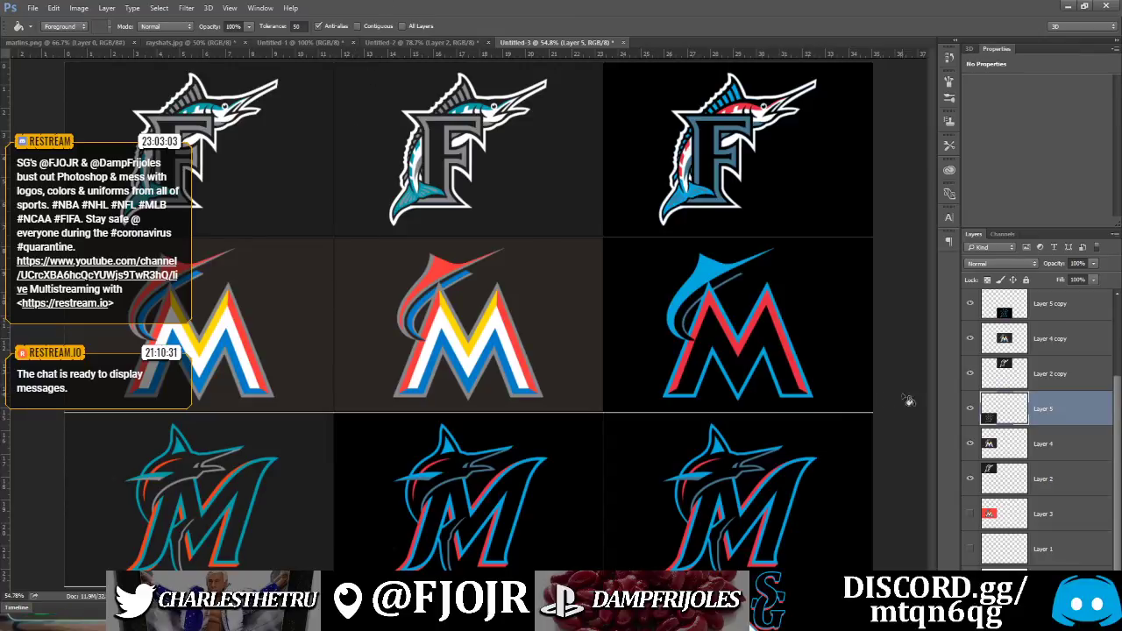
# Select Layer 4 and drag-zoom from the full grid onto the middle-row M logo
pyautogui.click(1044, 444)
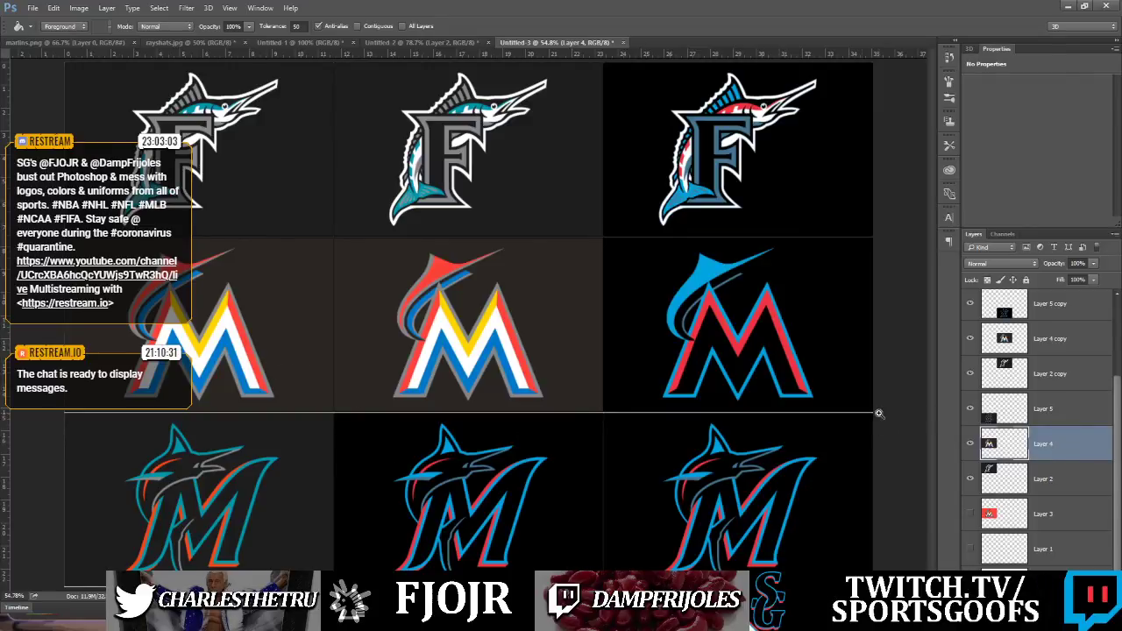
pyautogui.moveTo(101, 317); pyautogui.dragTo(153, 334)
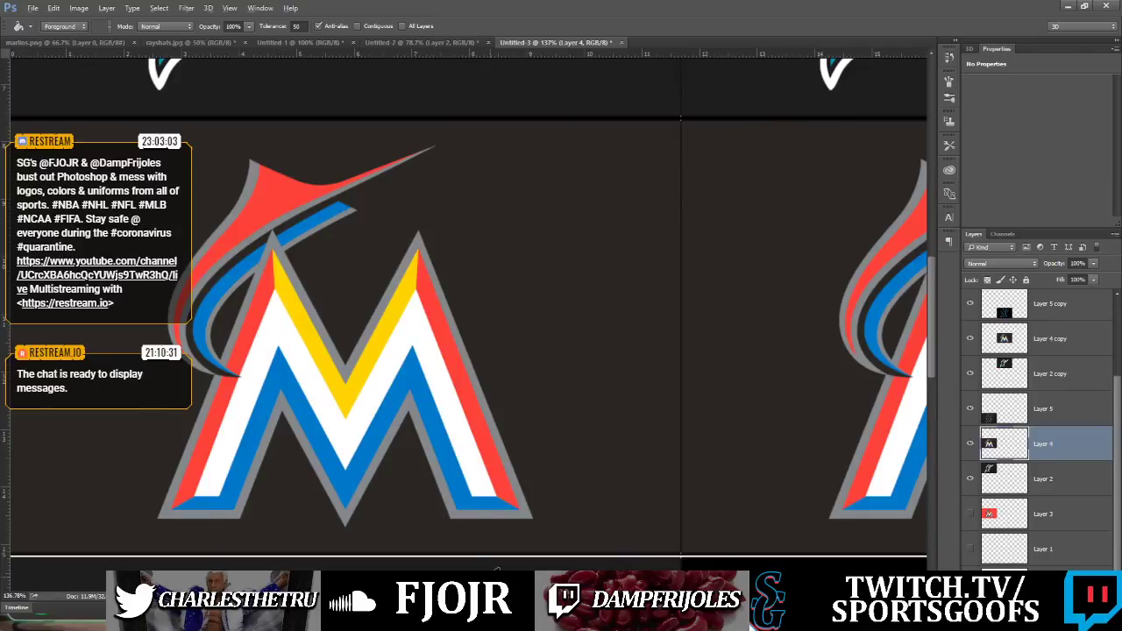
# Fill the M cell's background darker, then try teal on the red areas and undo it
pyautogui.click(571, 432)
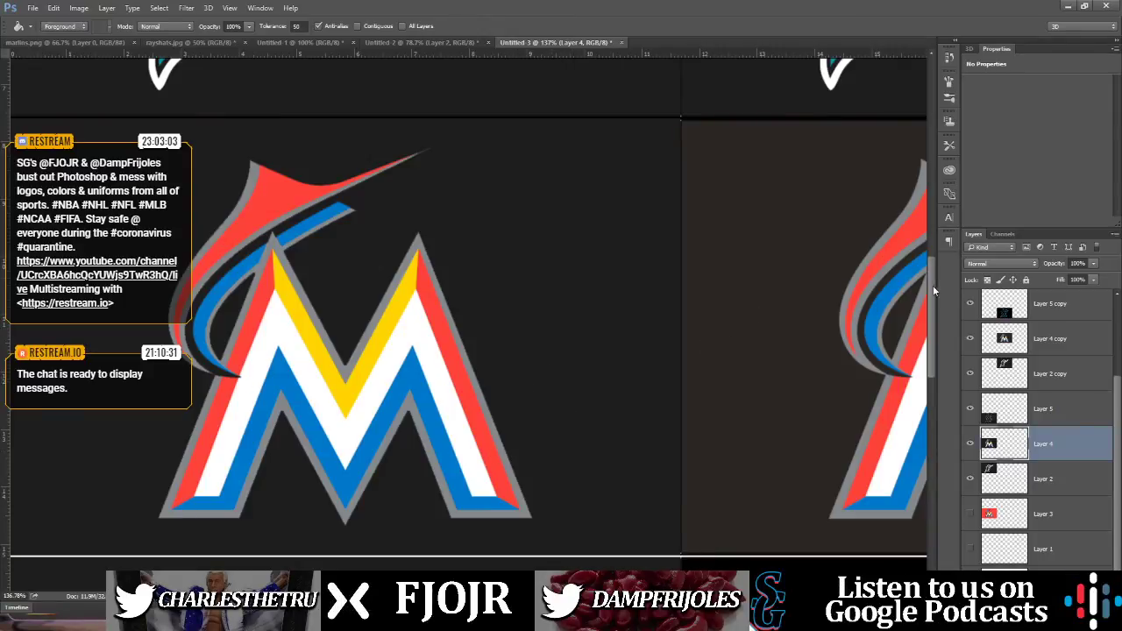
pyautogui.moveTo(932, 292); pyautogui.dragTo(932, 304)
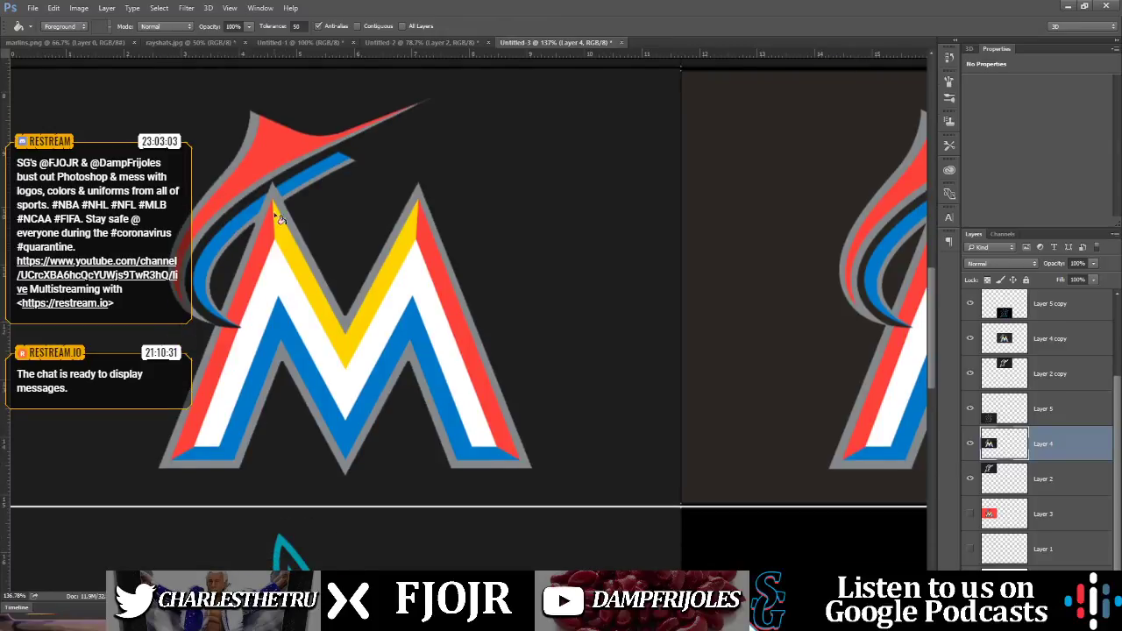
pyautogui.click(284, 145)
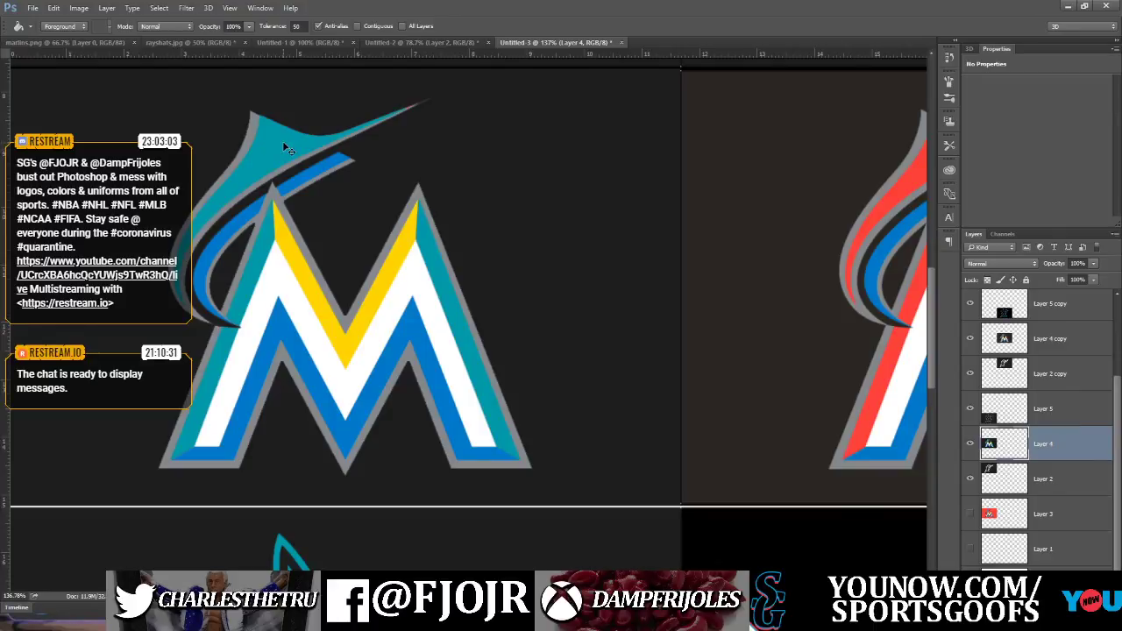
pyautogui.hotkey('ctrl', 'z')
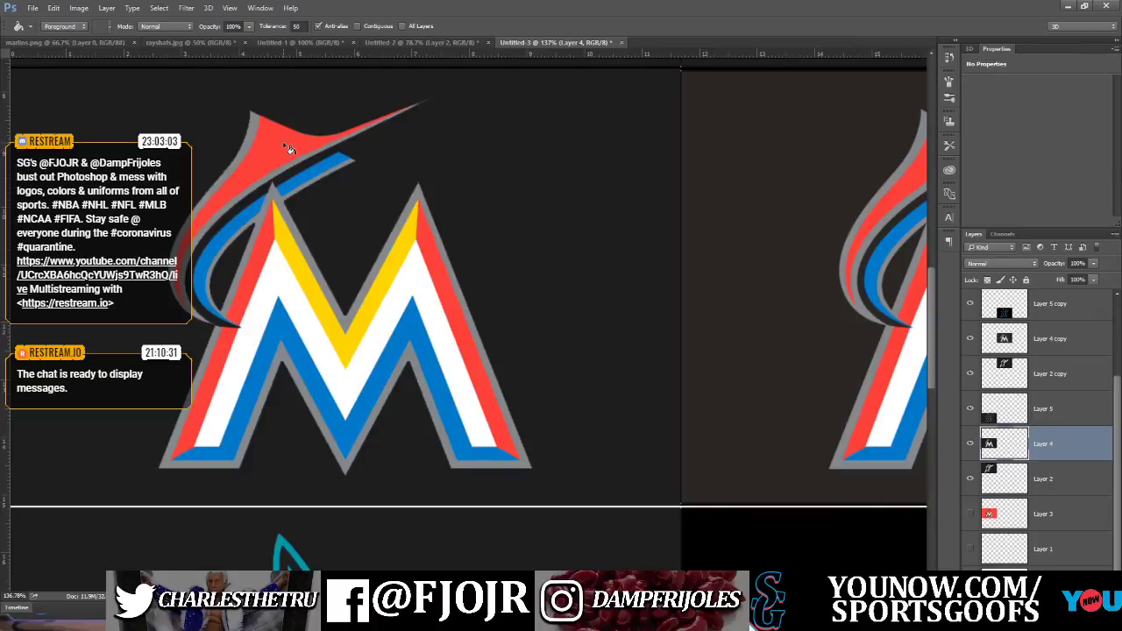
# Turn off Anti-alias for fills and refill the red marlin with solid red
pyautogui.press('alt')
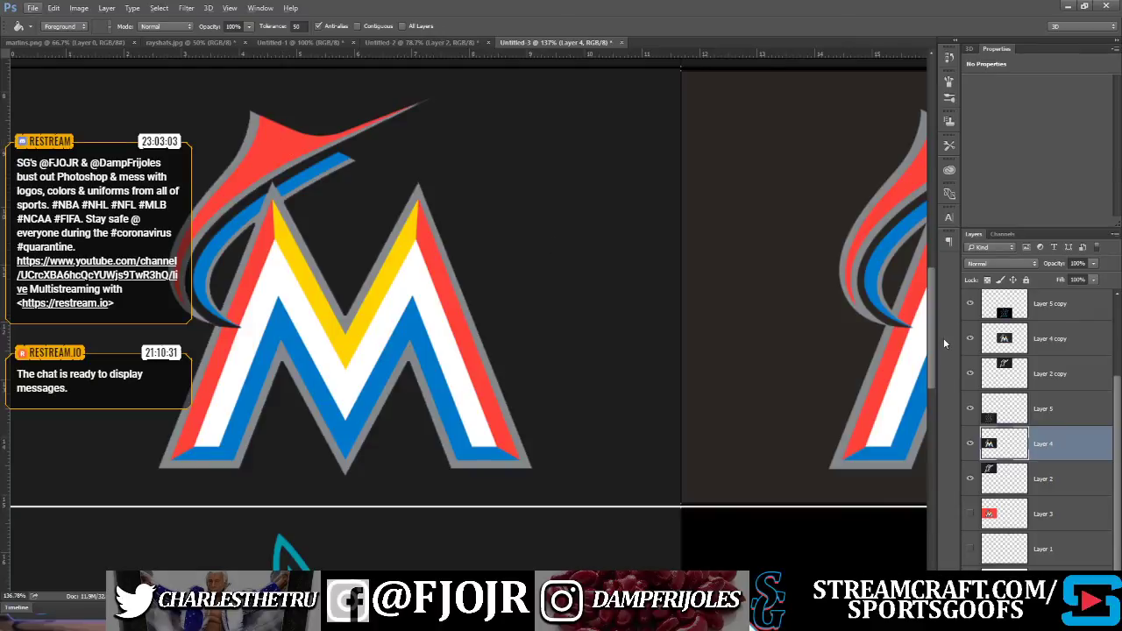
pyautogui.moveTo(931, 348); pyautogui.dragTo(919, 282)
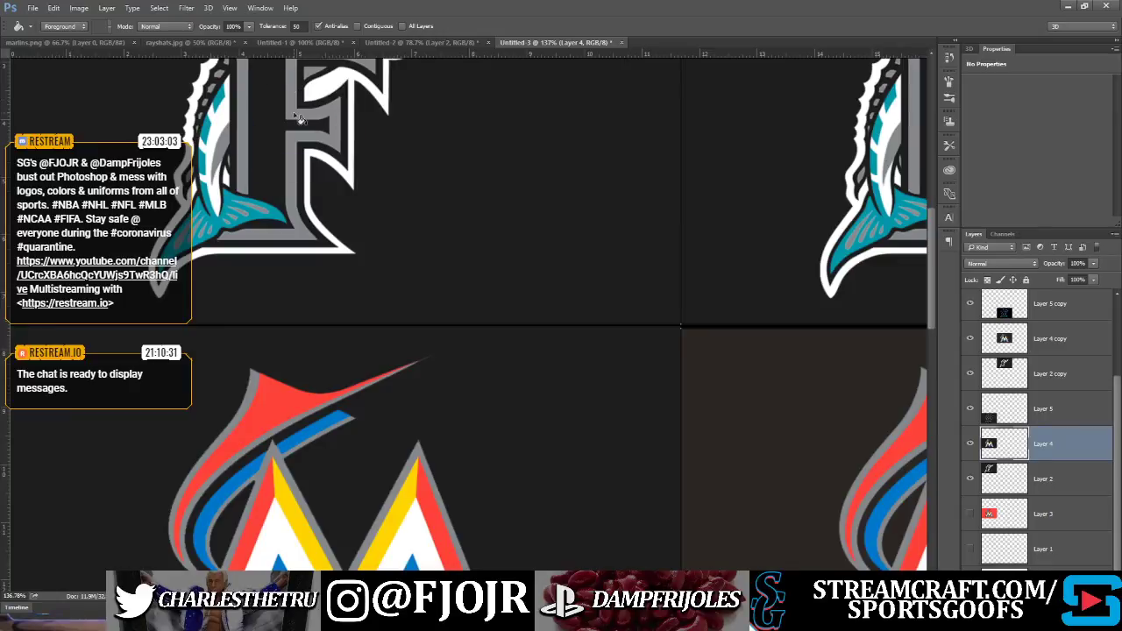
pyautogui.click(249, 401)
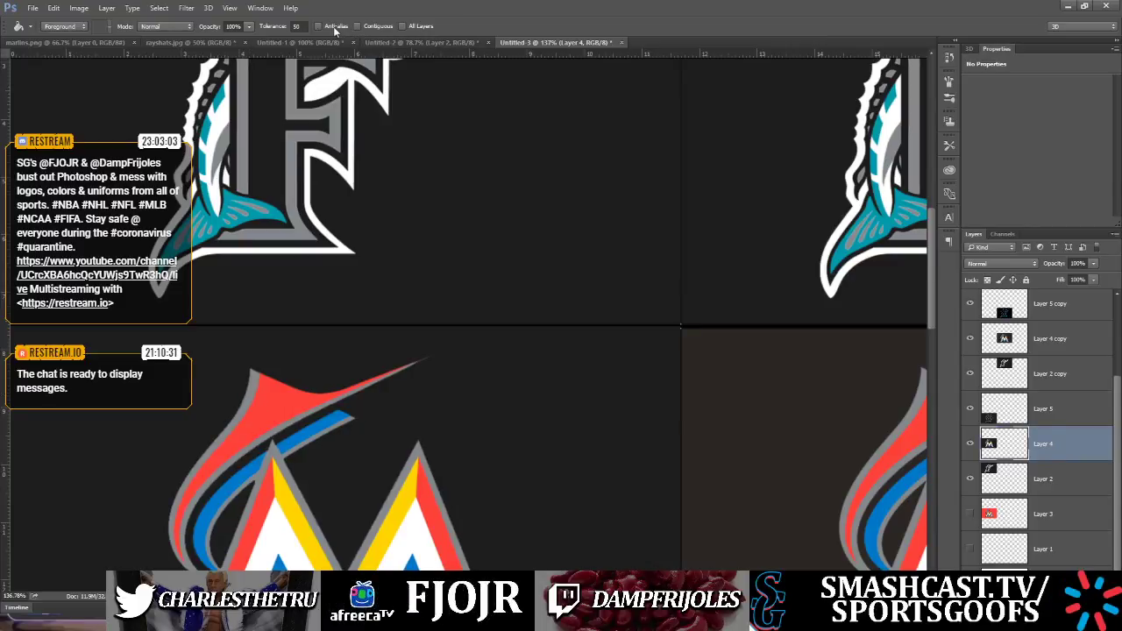
pyautogui.click(259, 397)
# Re-enable Anti-alias in the Paint Bucket options bar
pyautogui.click(335, 28)
pyautogui.moveTo(930, 258); pyautogui.dragTo(935, 301)
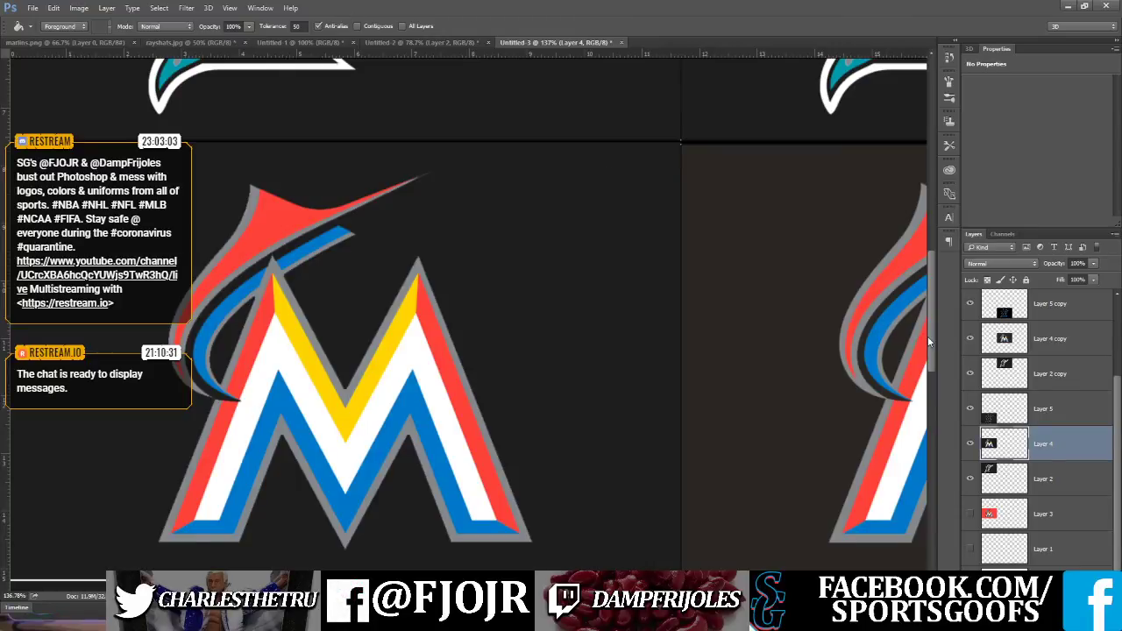
pyautogui.moveTo(931, 338); pyautogui.dragTo(936, 362)
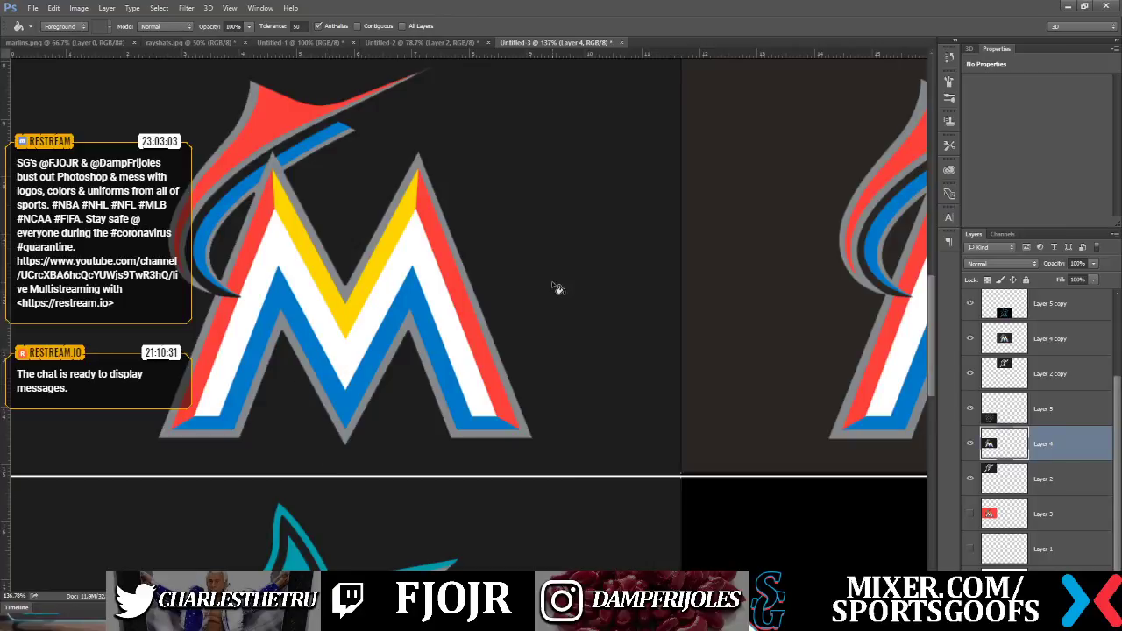
pyautogui.moveTo(929, 299); pyautogui.dragTo(934, 267)
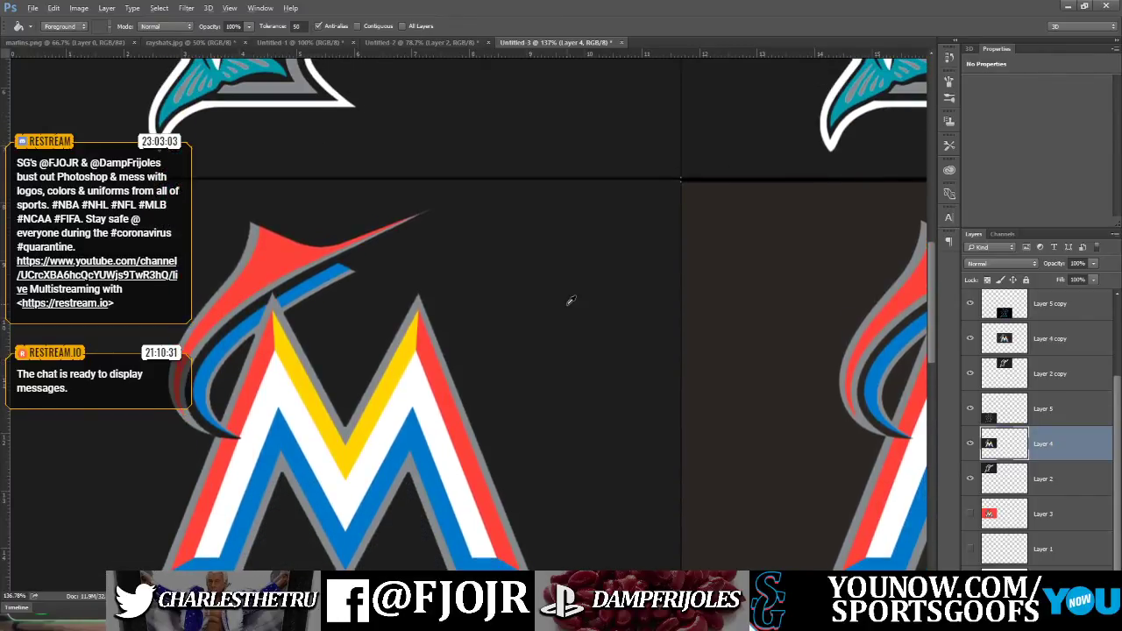
# Paint Bucket the M logo's grey outline white
pyautogui.click(310, 431)
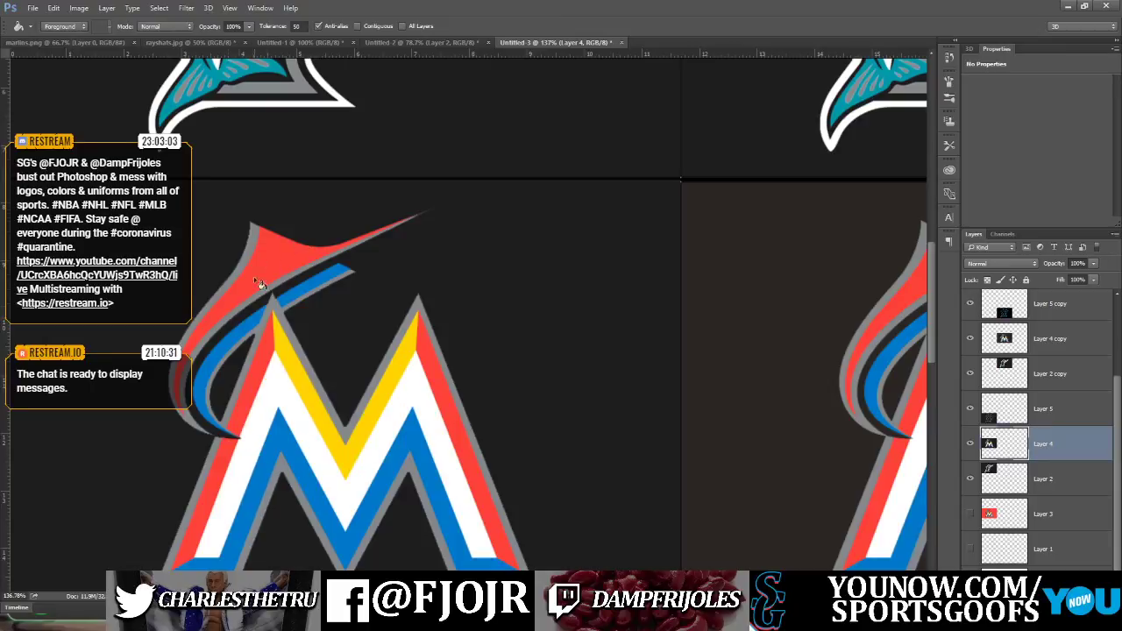
pyautogui.click(199, 331)
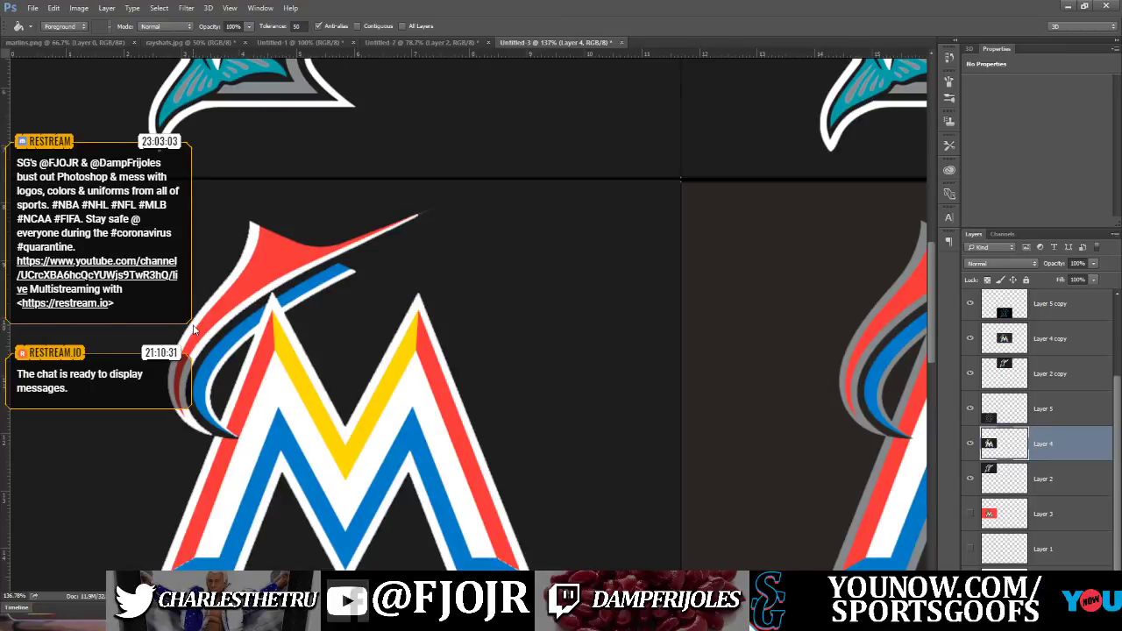
pyautogui.click(223, 72)
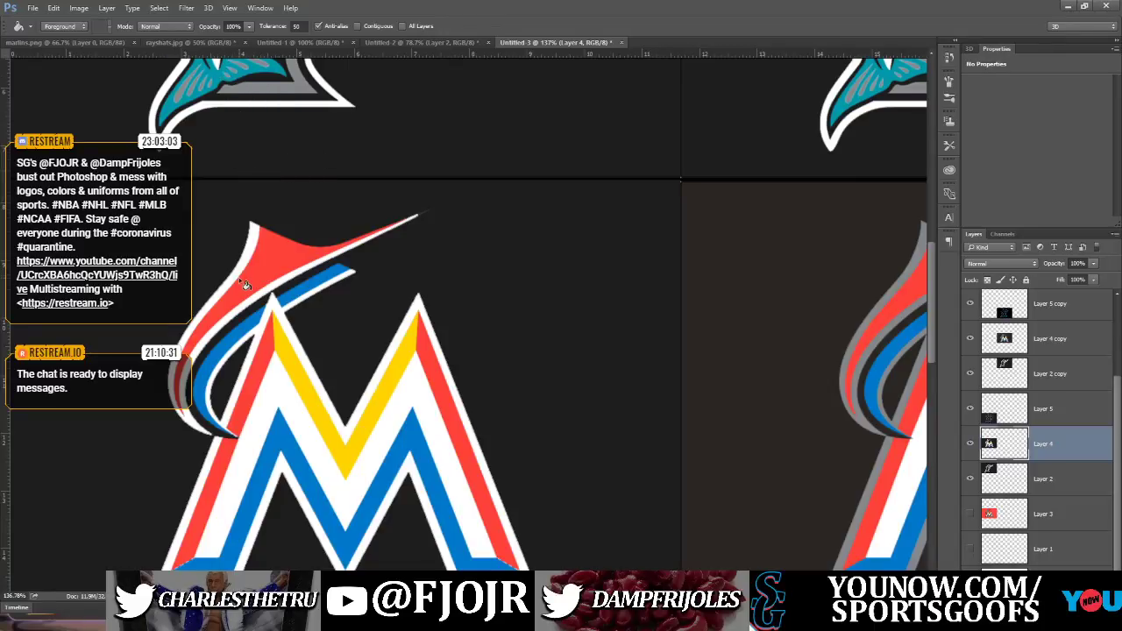
pyautogui.click(216, 70)
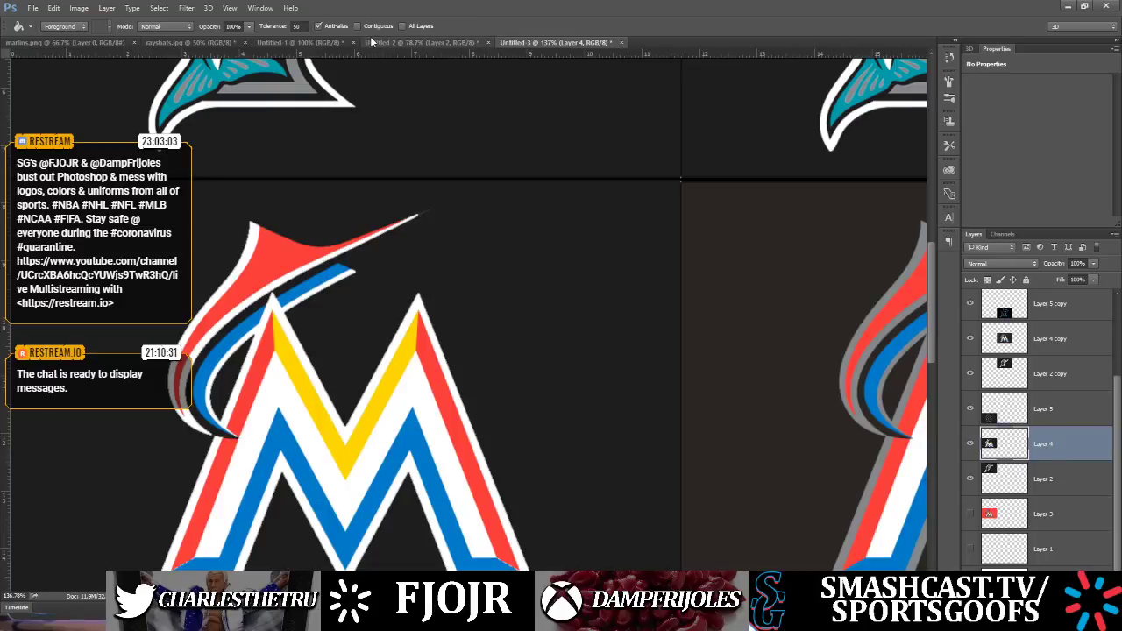
pyautogui.moveTo(930, 332); pyautogui.dragTo(935, 301)
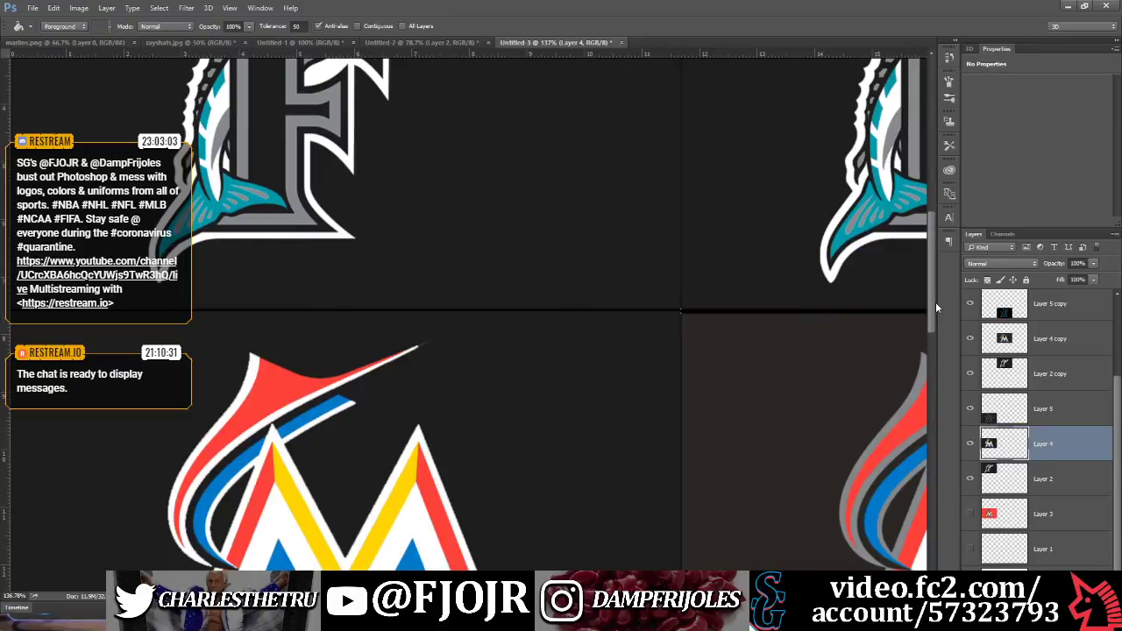
pyautogui.moveTo(935, 301); pyautogui.dragTo(939, 344)
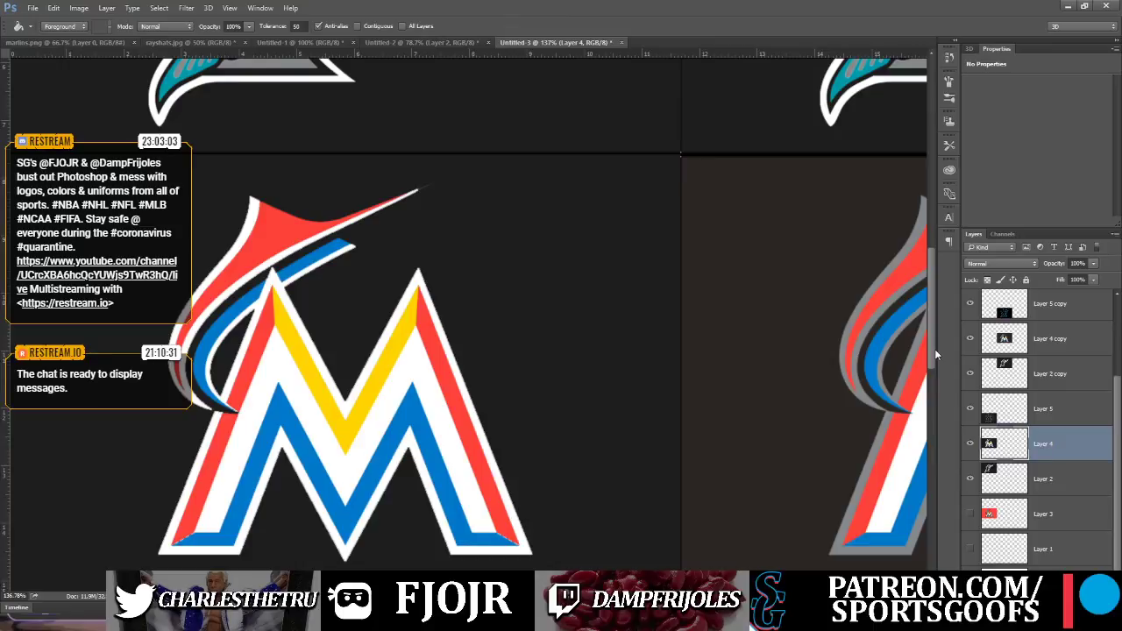
pyautogui.moveTo(933, 352); pyautogui.dragTo(932, 357)
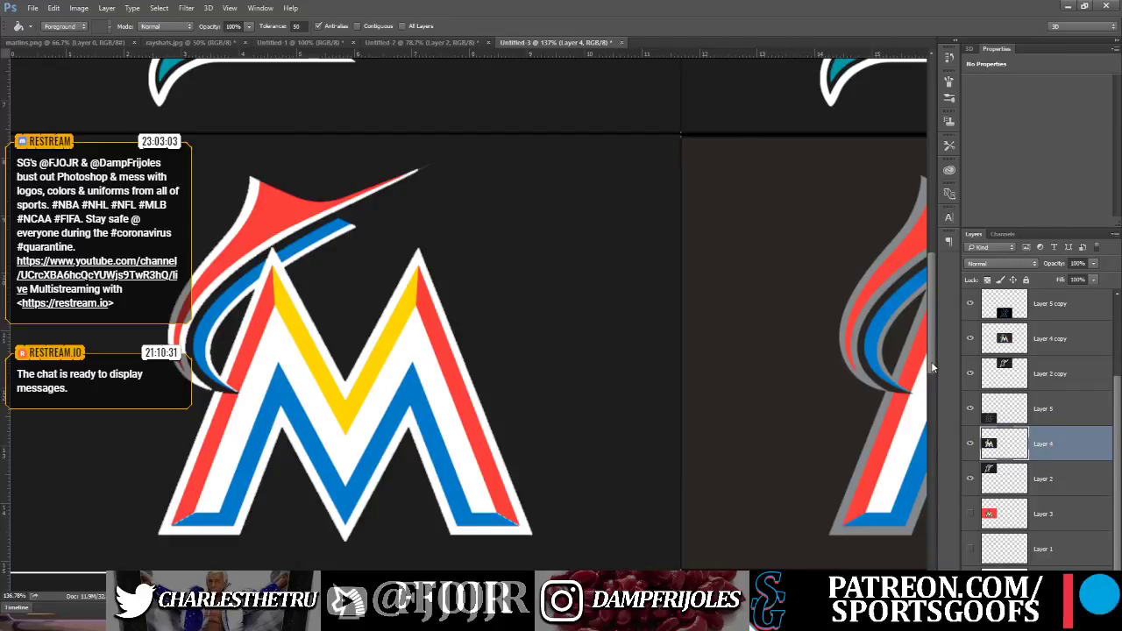
pyautogui.moveTo(931, 362); pyautogui.dragTo(932, 360)
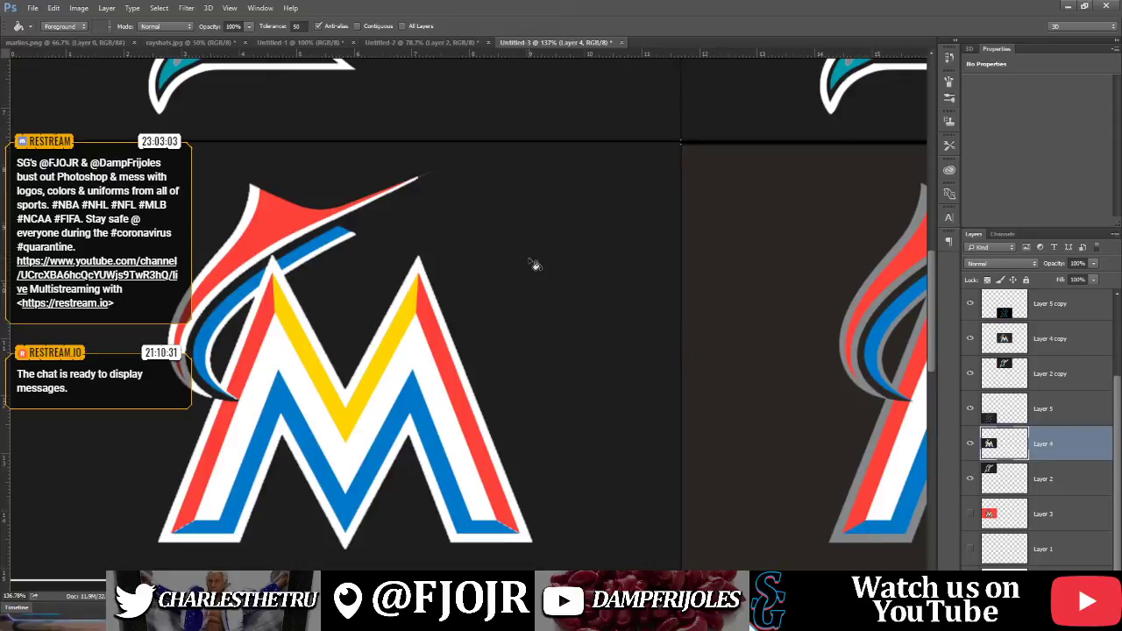
# With Contiguous on, fill the M's white inner band dark and recolour the marlin's bill teal
pyautogui.click(356, 27)
pyautogui.click(342, 453)
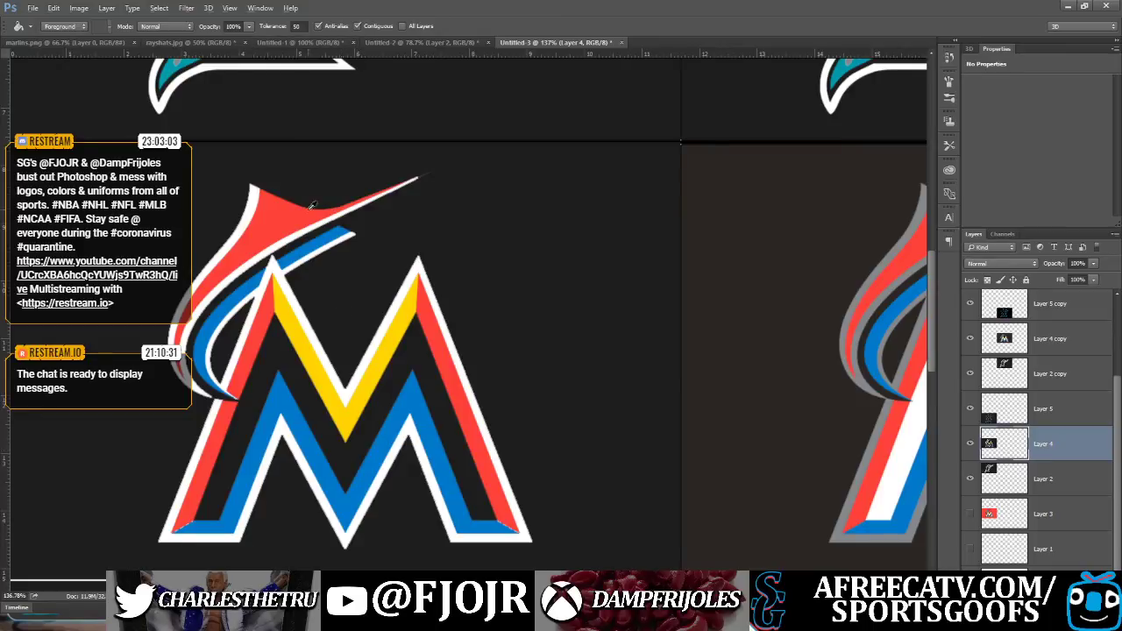
pyautogui.keyDown('alt'); pyautogui.click(170, 66); pyautogui.keyUp('alt')
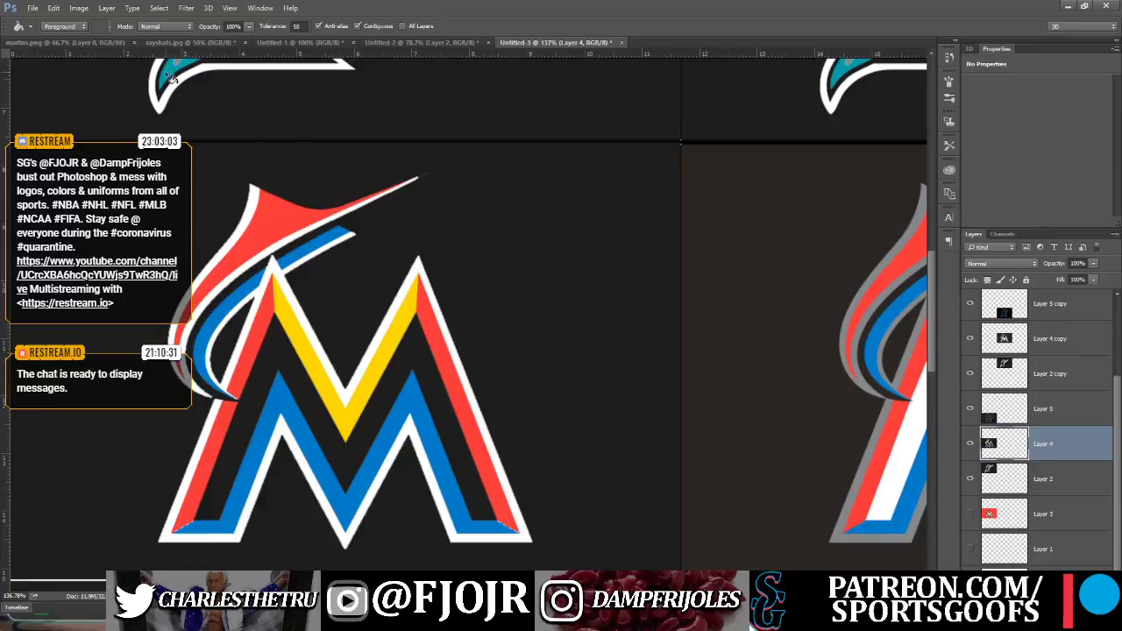
pyautogui.click(262, 222)
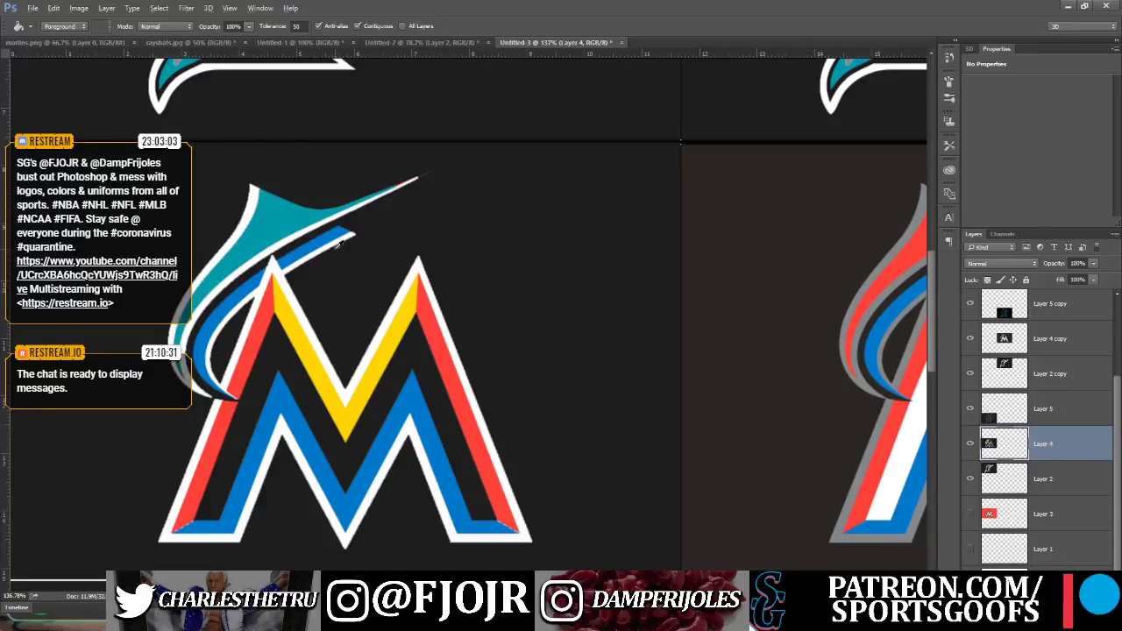
pyautogui.press('alt')
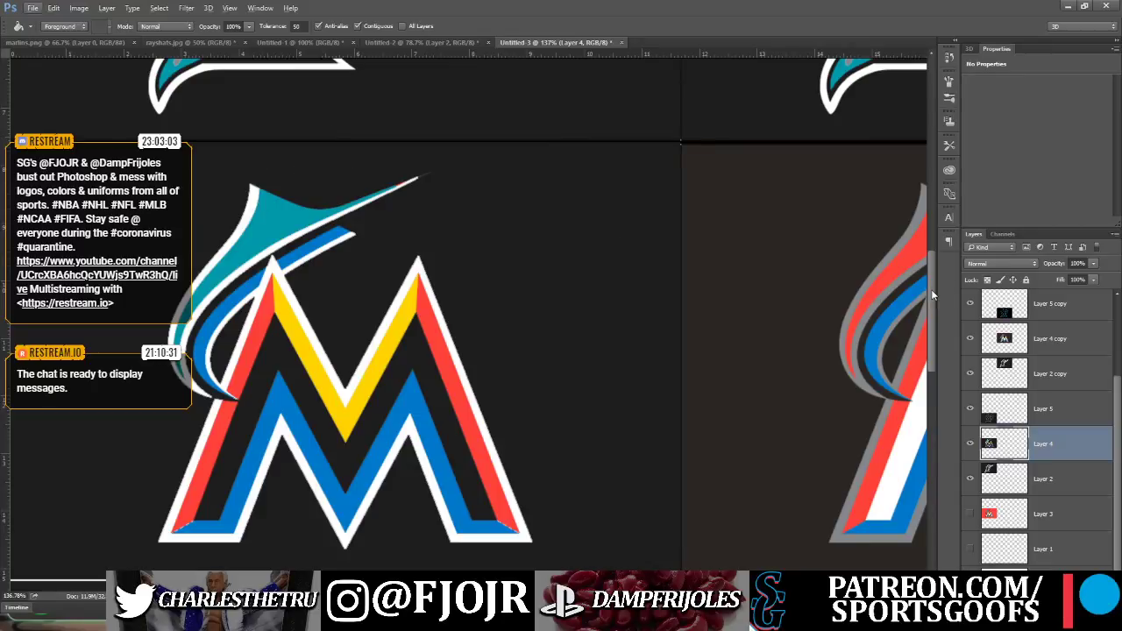
pyautogui.scroll(5, 932, 263)
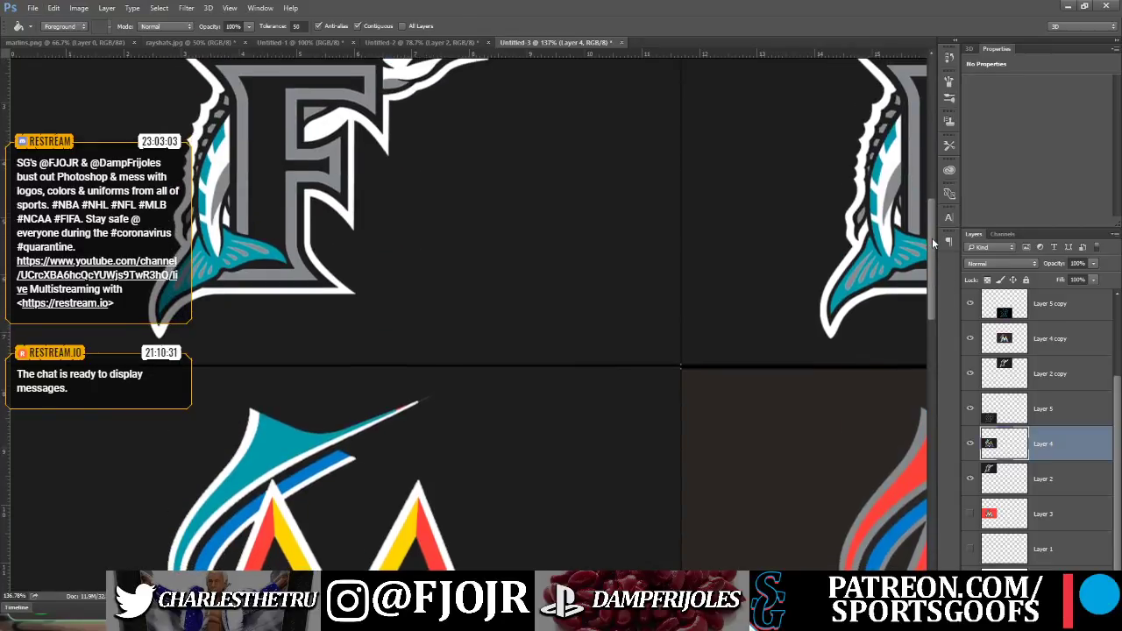
# Sample grey from the F logo and turn the M's blue, yellow and red strokes grey
pyautogui.click(296, 130)
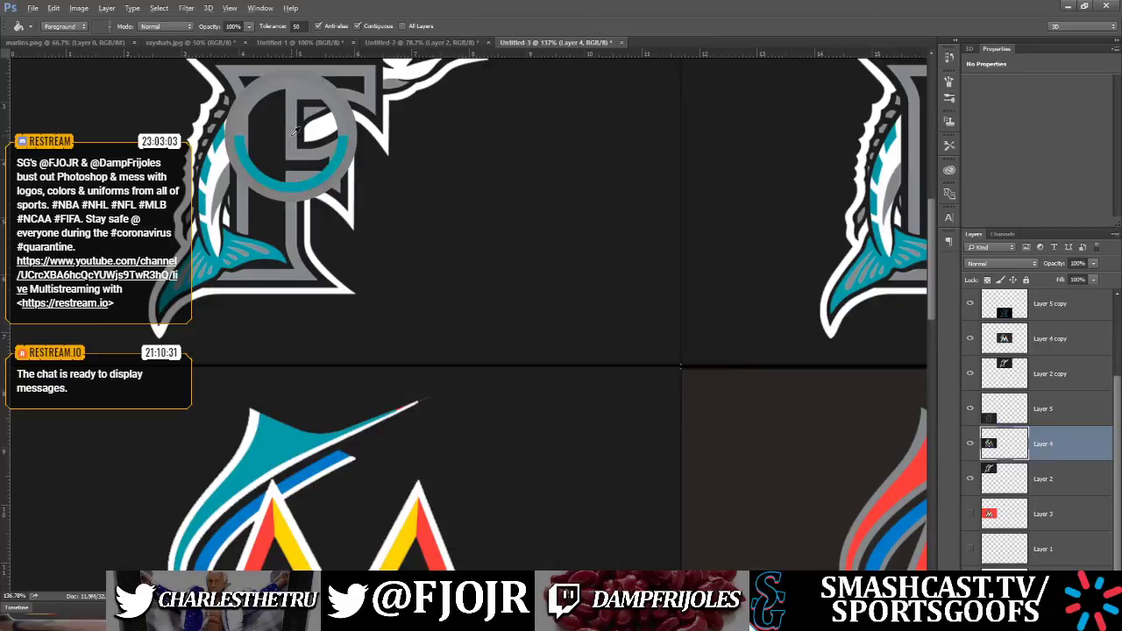
pyautogui.moveTo(932, 306); pyautogui.dragTo(935, 370)
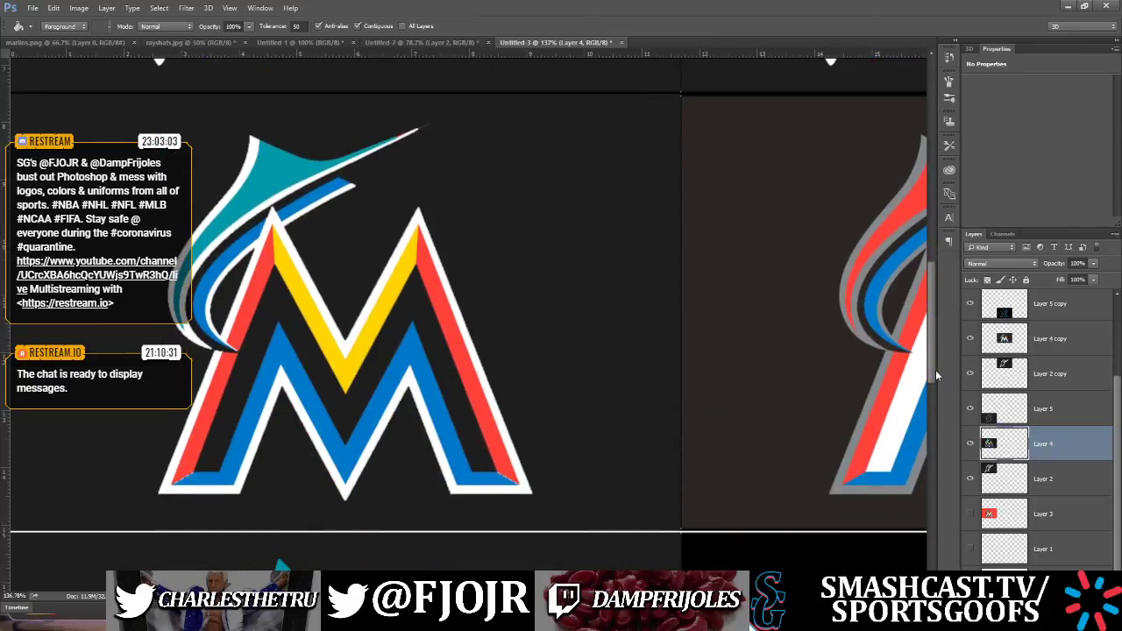
pyautogui.click(435, 409)
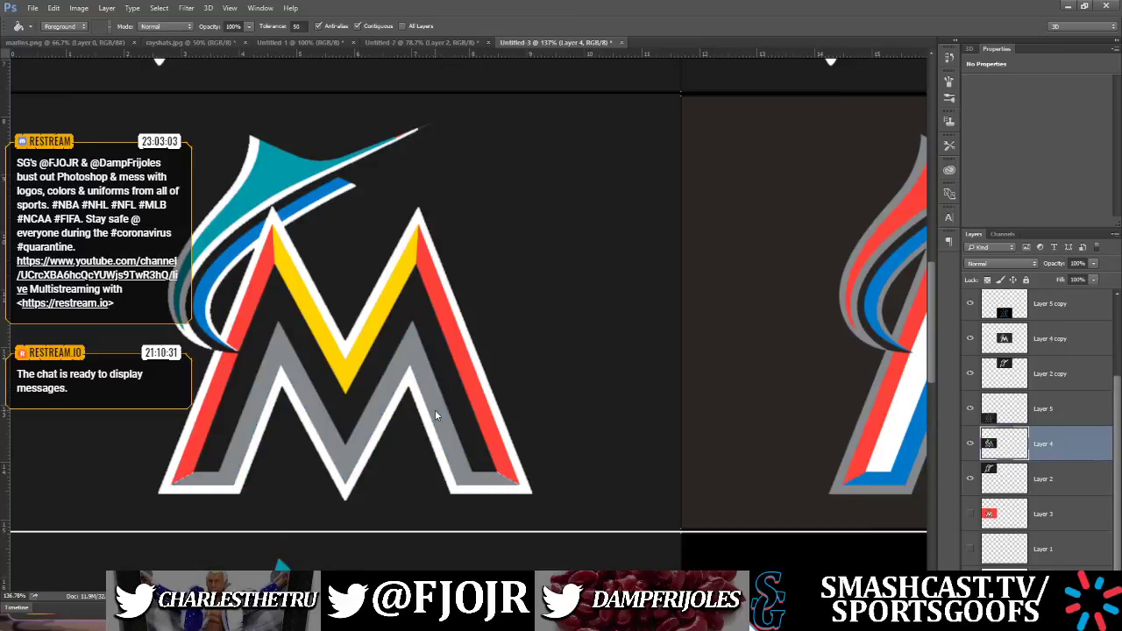
pyautogui.click(465, 365)
pyautogui.click(324, 335)
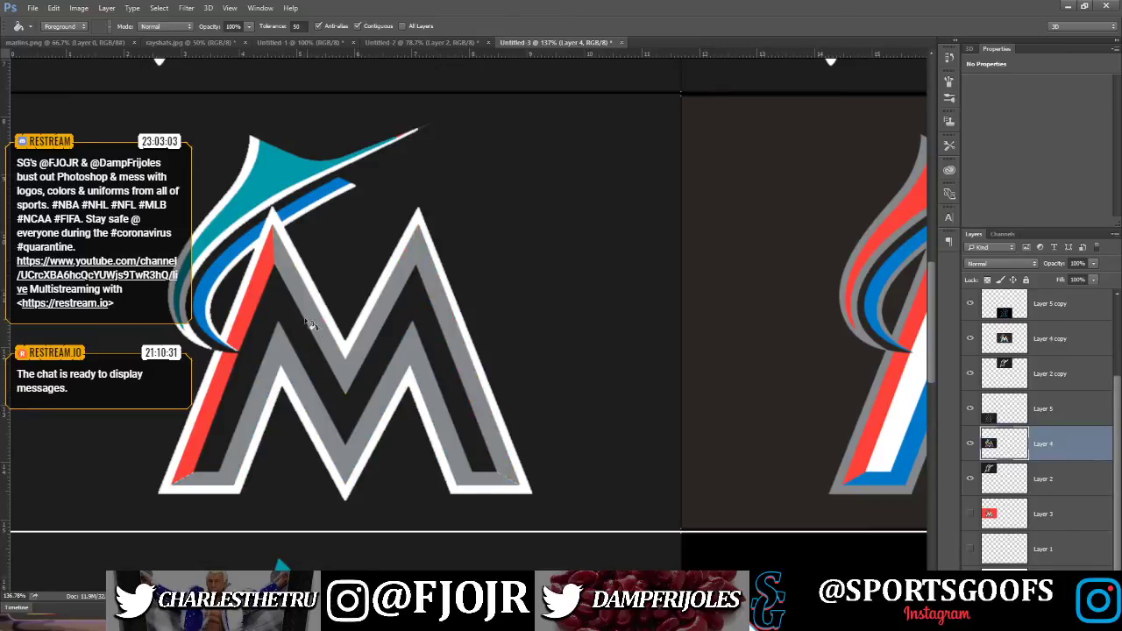
pyautogui.click(244, 316)
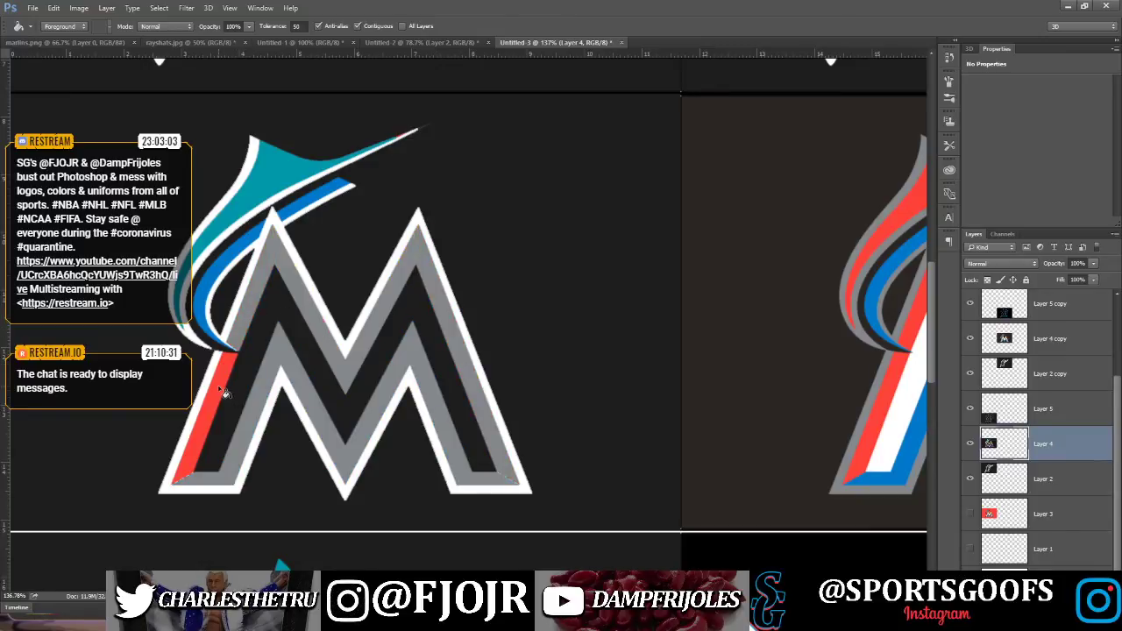
pyautogui.click(218, 386)
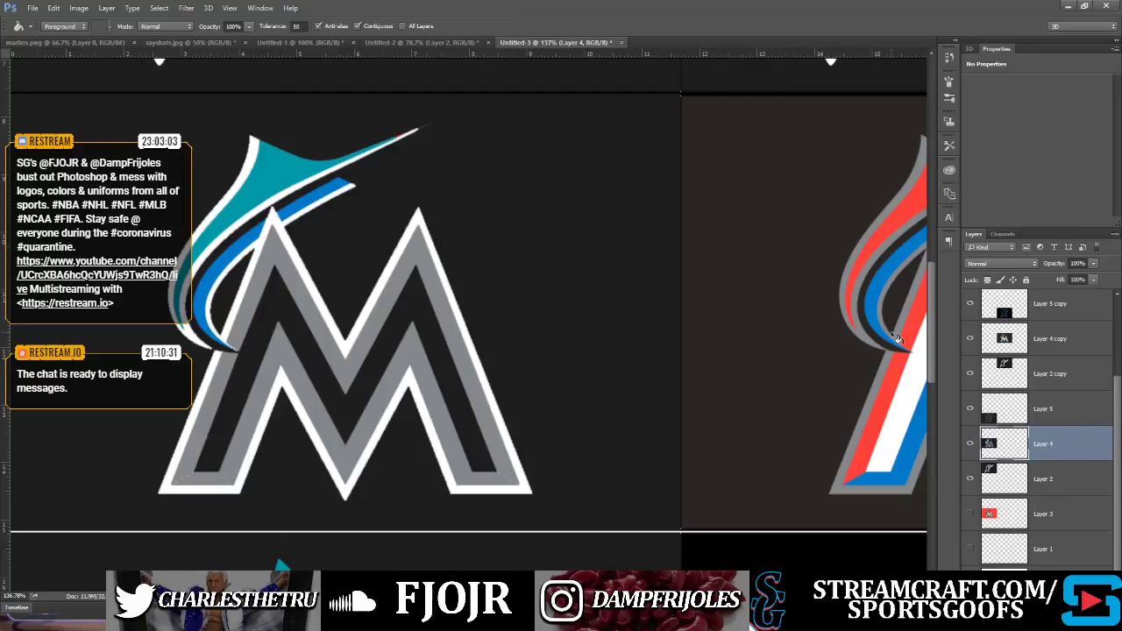
# Undo a teal fill on the stripe under the marlin, then fill its upper and lower parts grey
pyautogui.moveTo(934, 303); pyautogui.dragTo(943, 277)
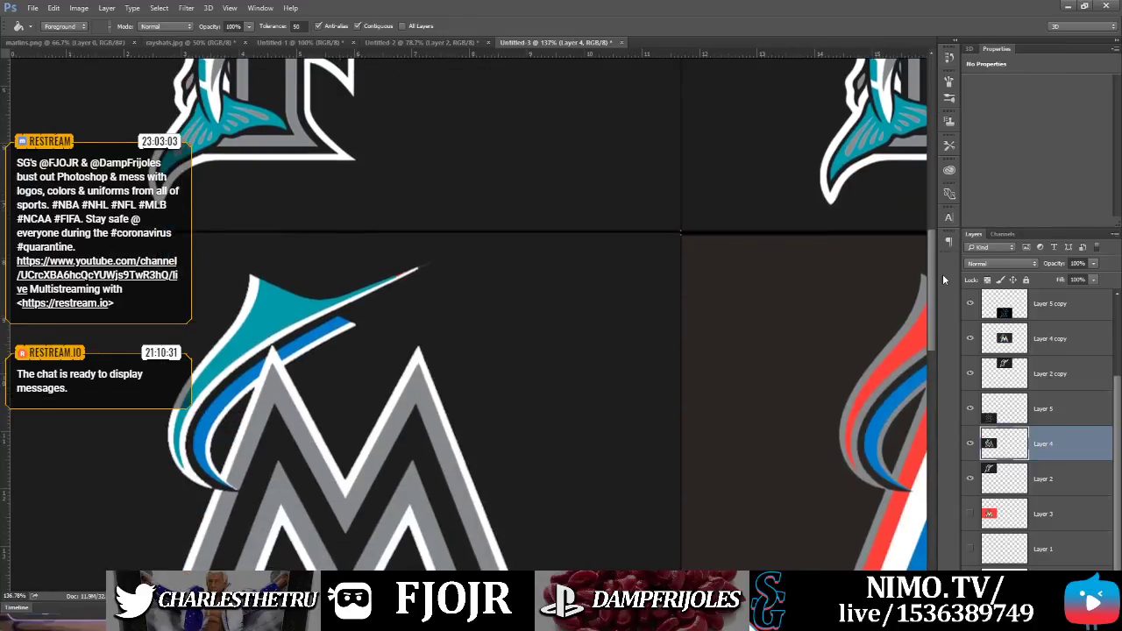
pyautogui.click(322, 341)
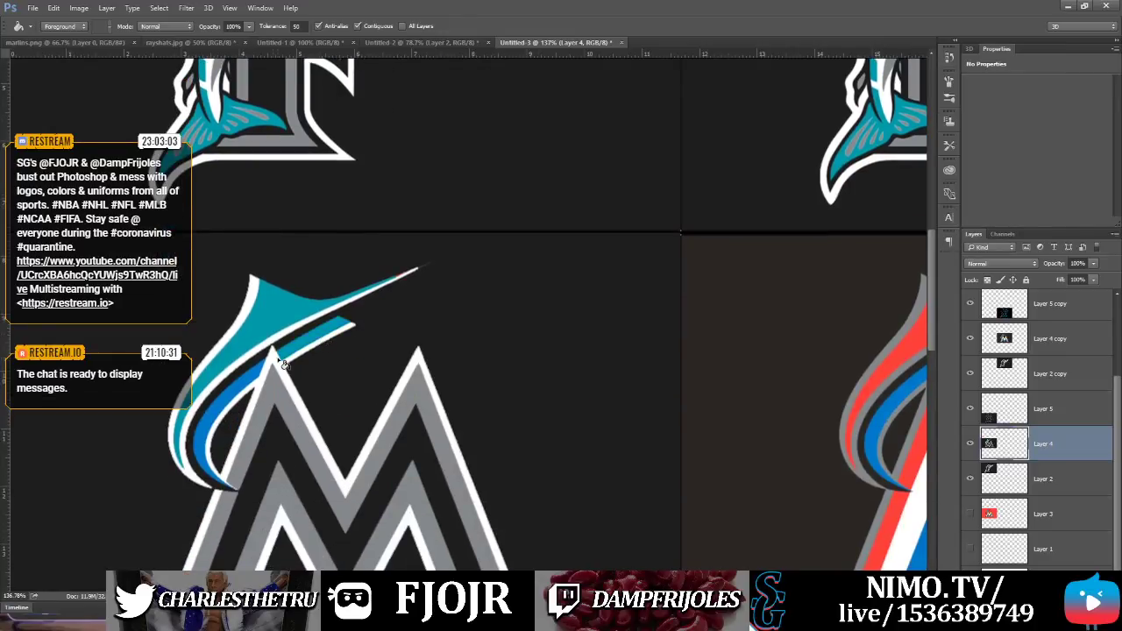
pyautogui.hotkey('ctrl', 'z')
pyautogui.click(296, 348)
pyautogui.click(244, 385)
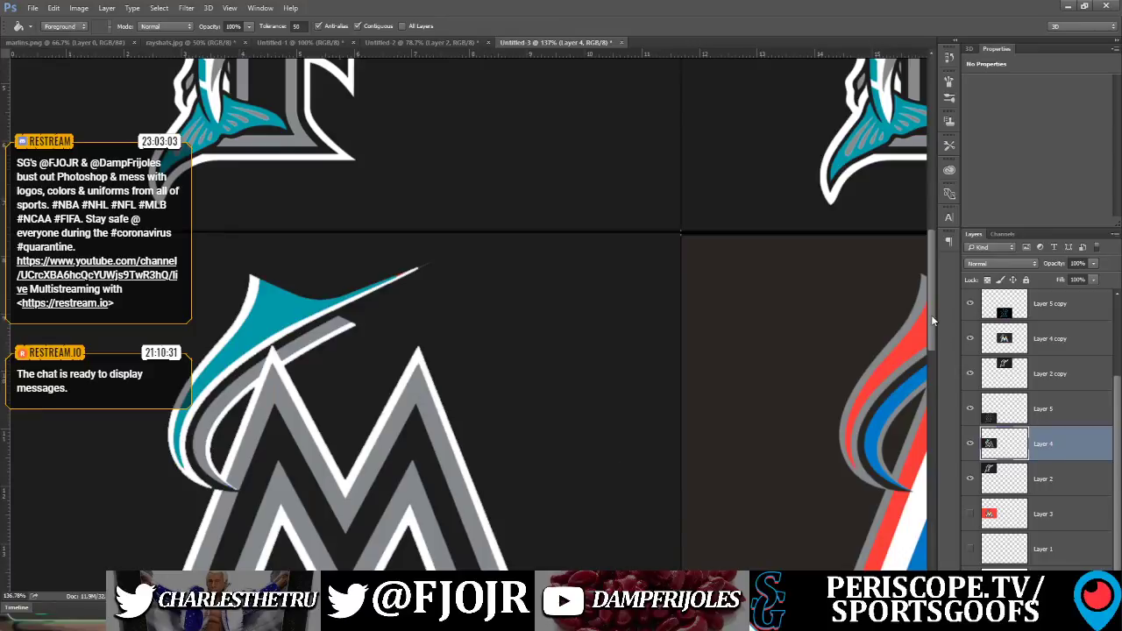
pyautogui.moveTo(931, 315); pyautogui.dragTo(928, 298)
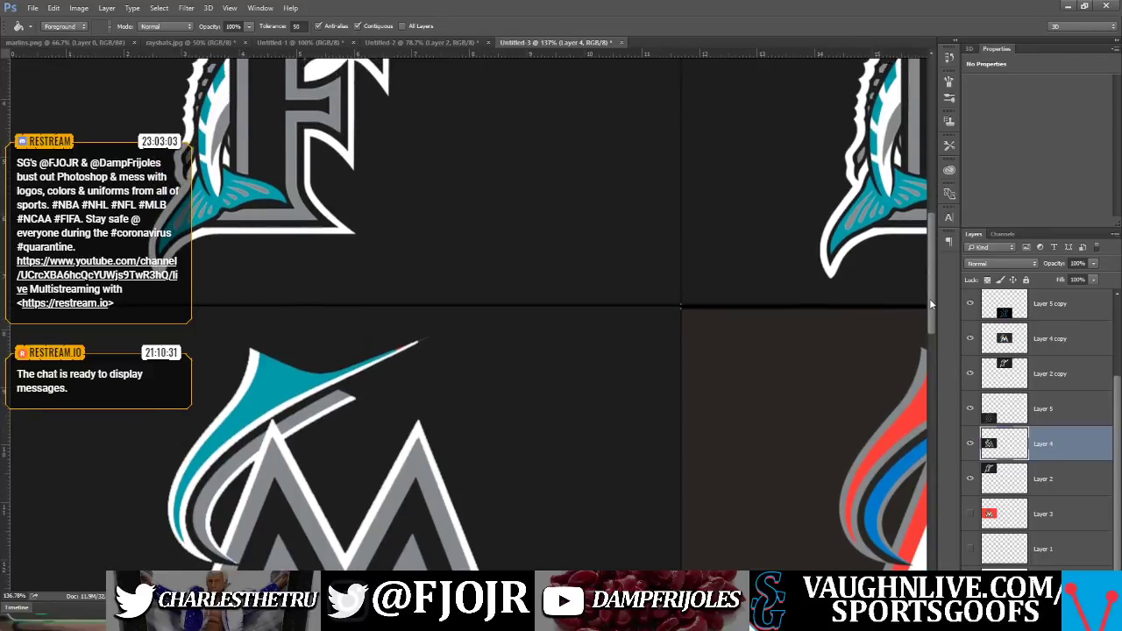
pyautogui.moveTo(931, 304); pyautogui.dragTo(930, 309)
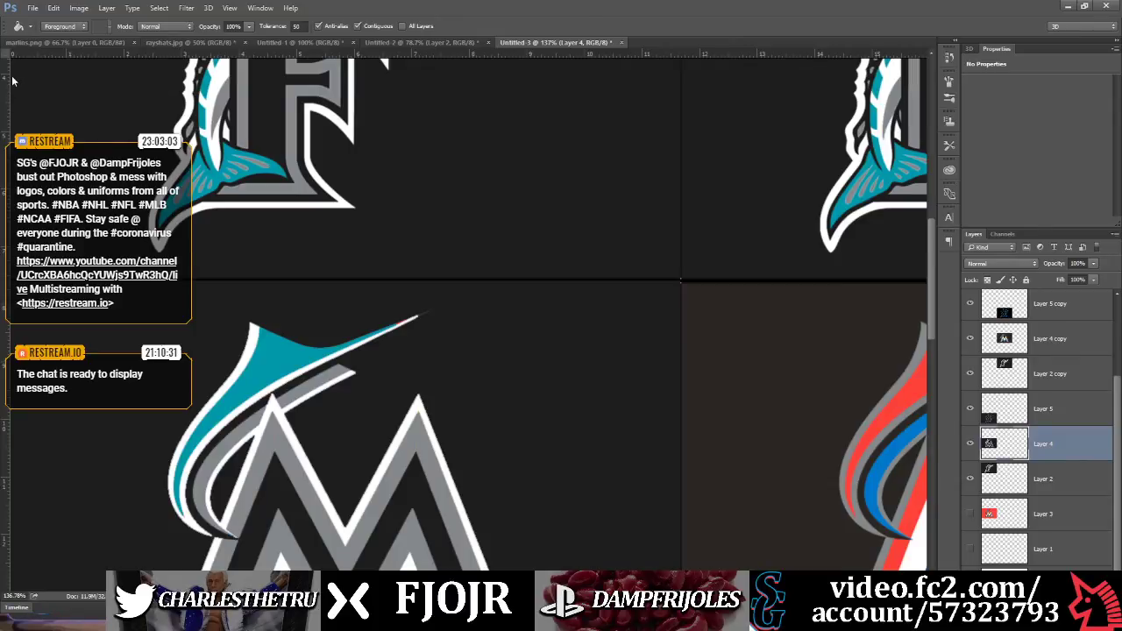
pyautogui.moveTo(934, 296); pyautogui.dragTo(935, 345)
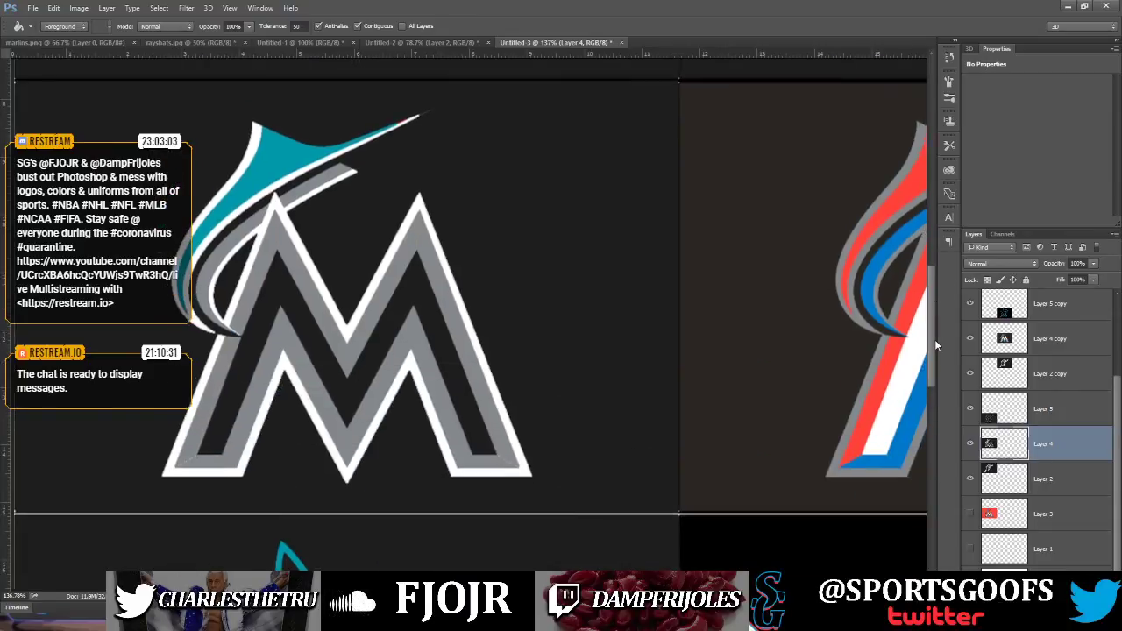
pyautogui.hotkey('ctrl', '-')
pyautogui.hotkey('ctrl', '-')
pyautogui.hotkey('ctrl', '-')
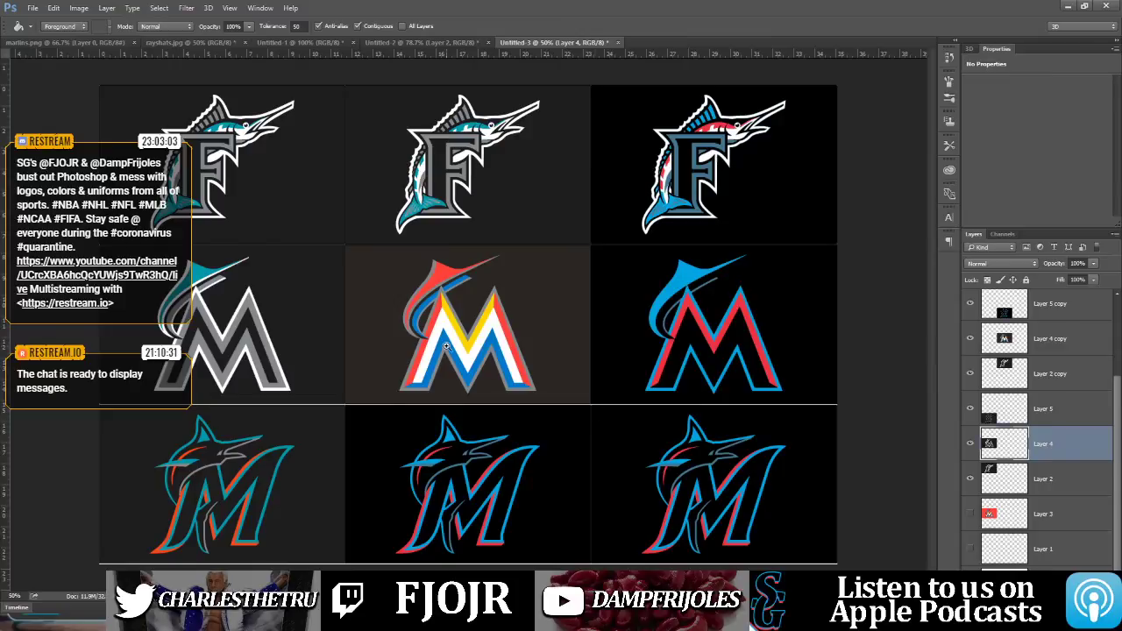
pyautogui.scroll(4, 446, 346)
pyautogui.scroll(-2, 480, 348)
pyautogui.scroll(2, 481, 349)
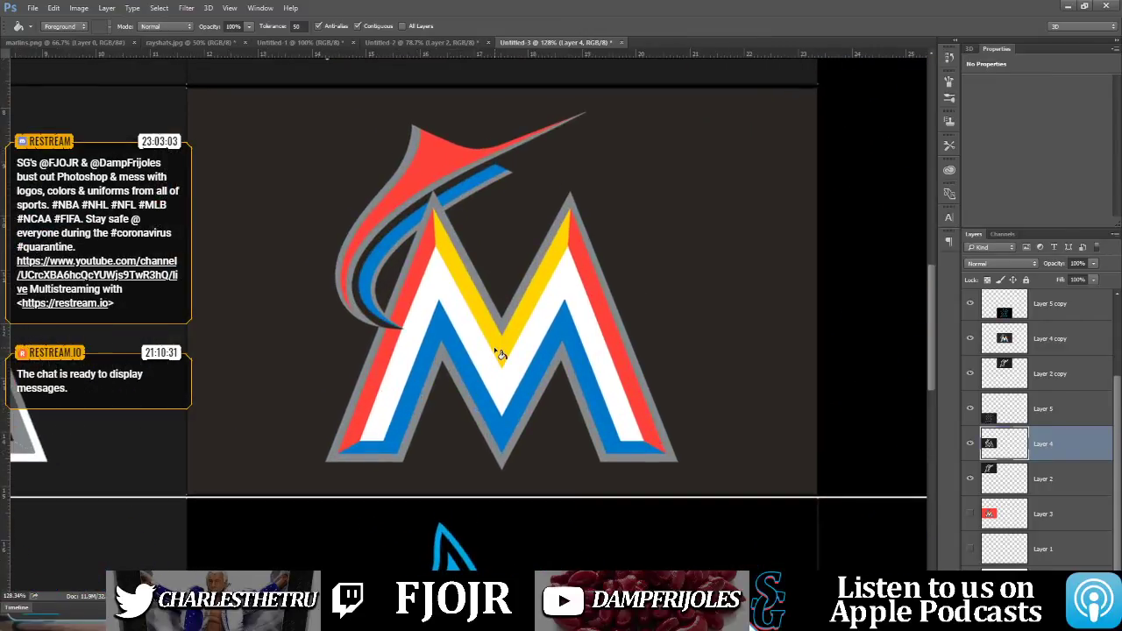
pyautogui.moveTo(933, 333); pyautogui.dragTo(932, 329)
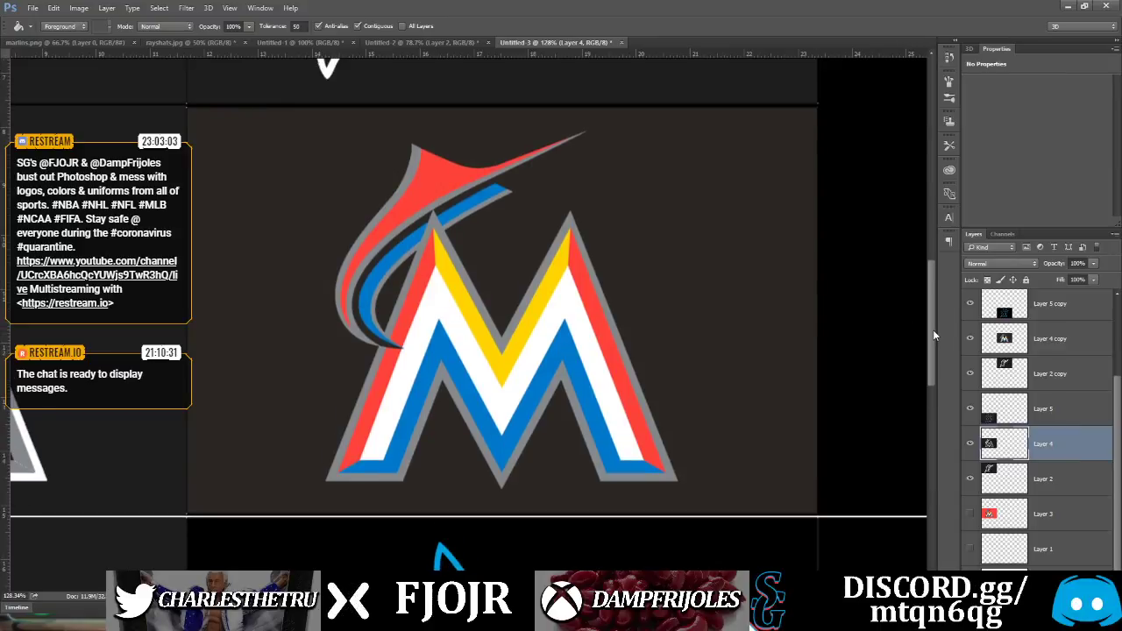
pyautogui.moveTo(929, 339); pyautogui.dragTo(921, 273)
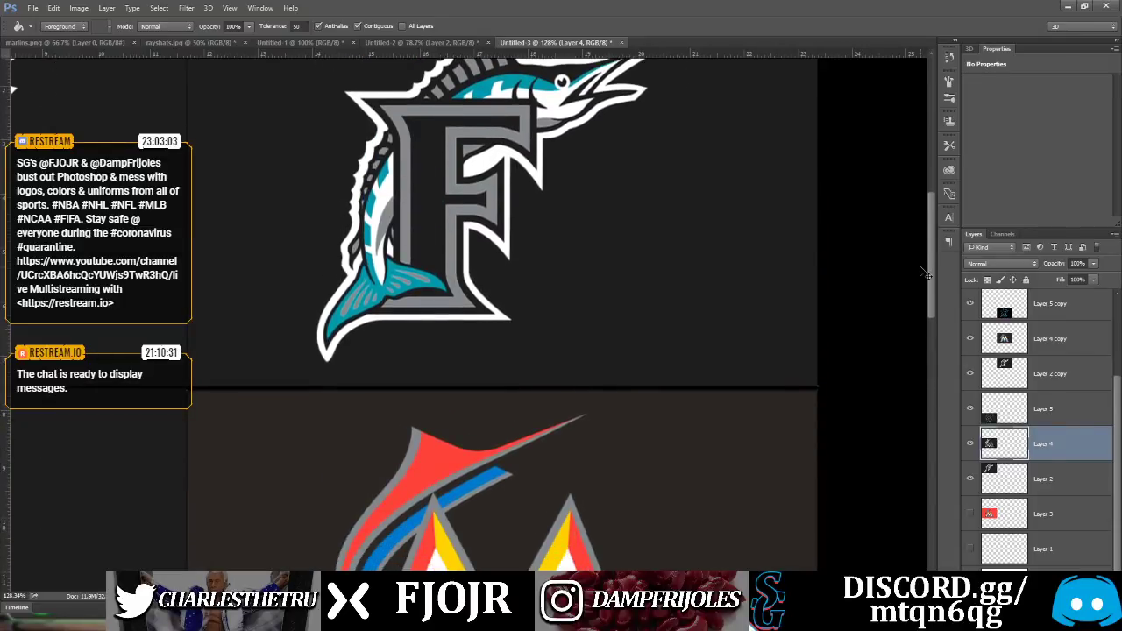
pyautogui.hotkey('ctrl', '-')
pyautogui.hotkey('ctrl', '-')
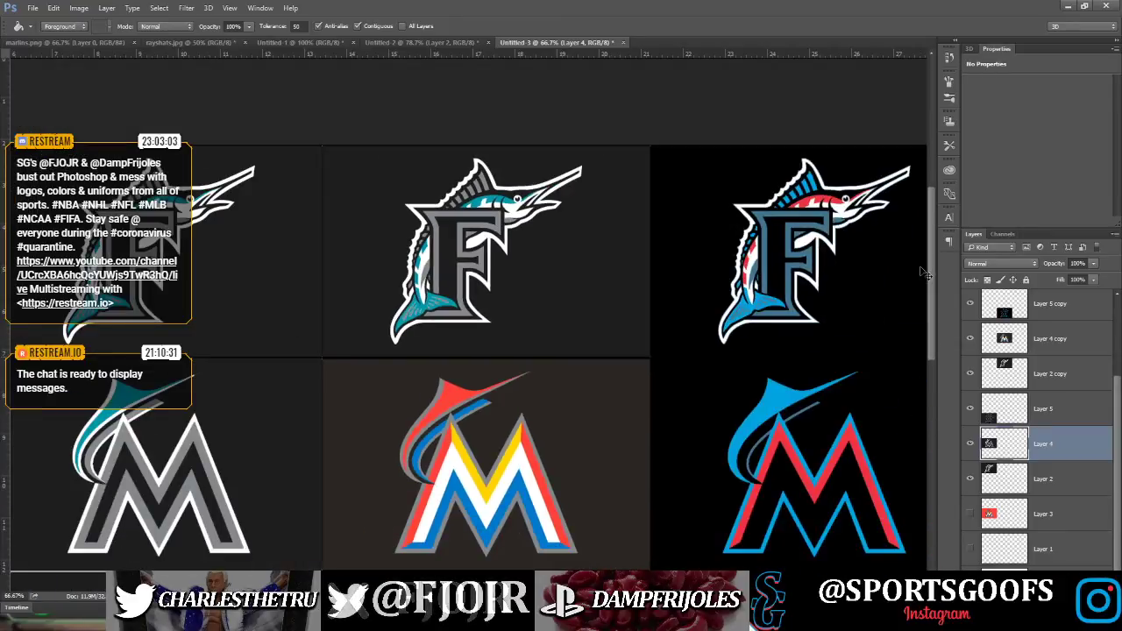
pyautogui.hotkey('ctrl', '-')
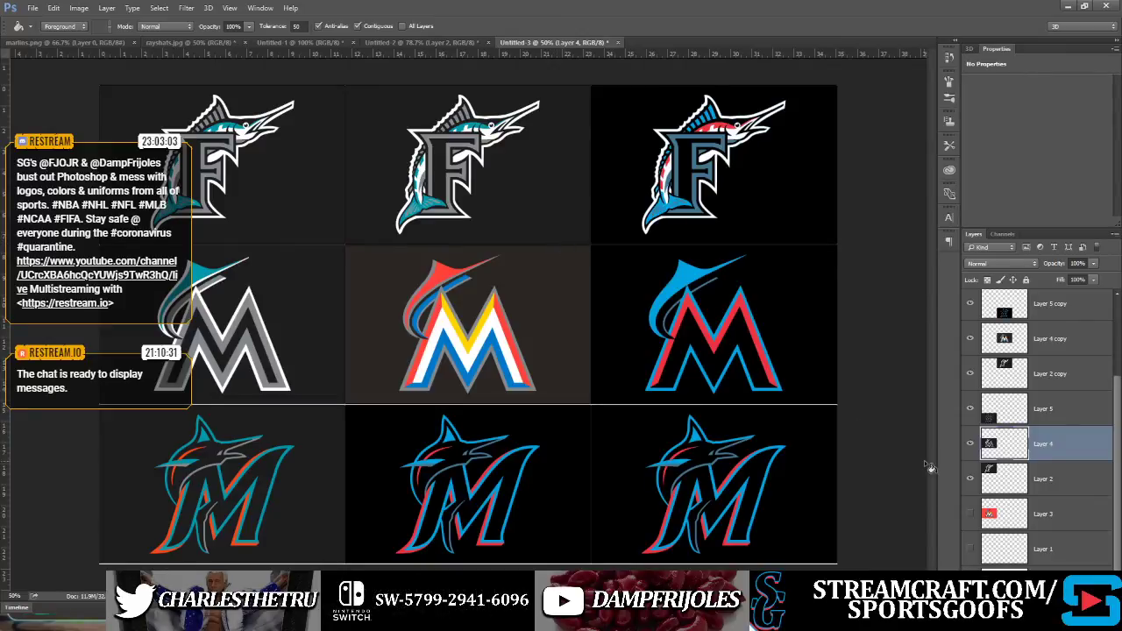
# Select Layer 2 copy and fill the top-middle tile's background brown
pyautogui.scroll(1, 1069, 537)
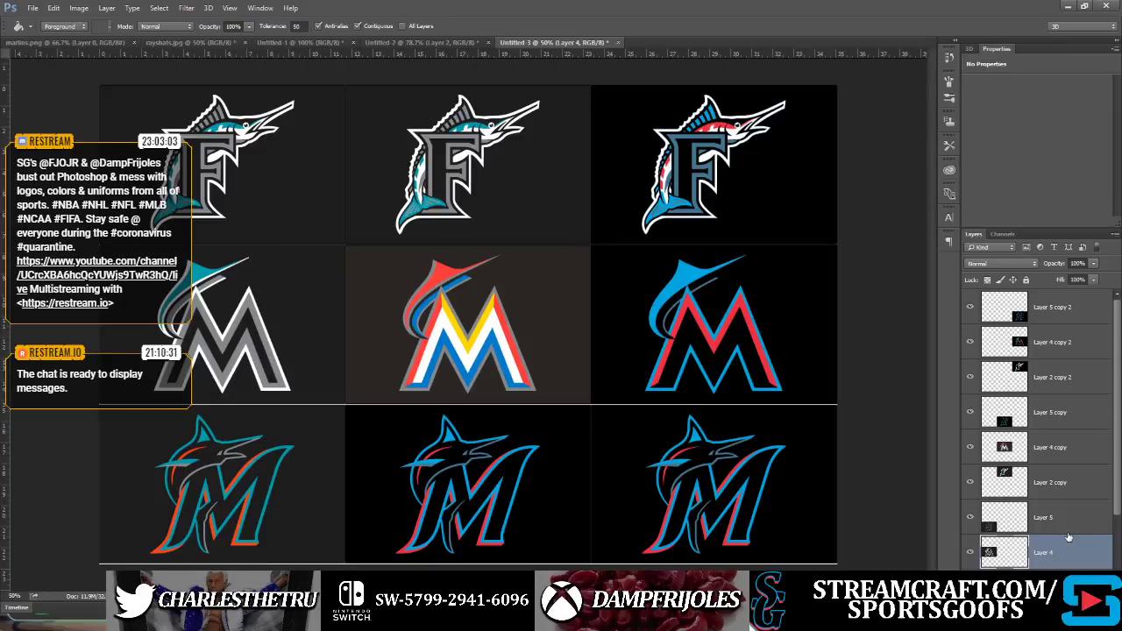
pyautogui.click(1075, 459)
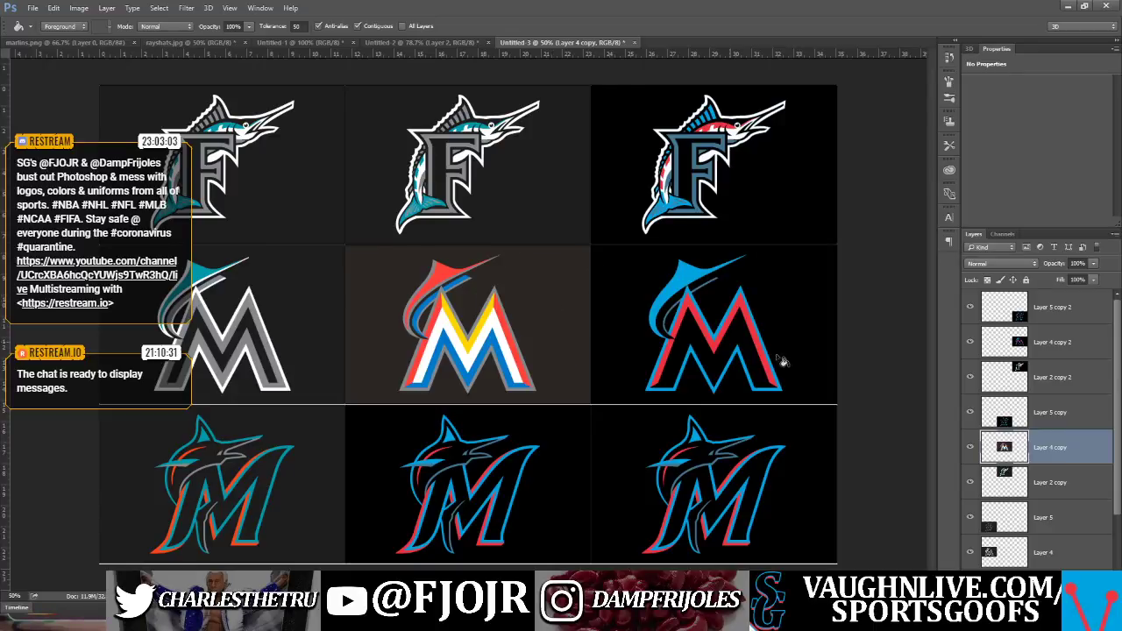
pyautogui.click(680, 444)
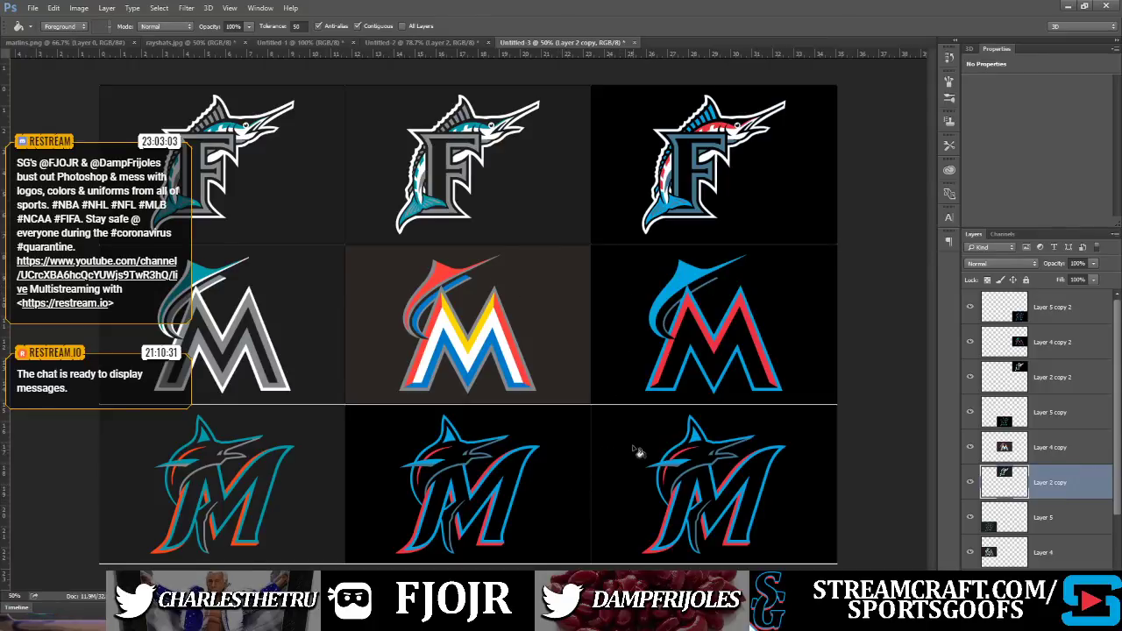
pyautogui.click(529, 223)
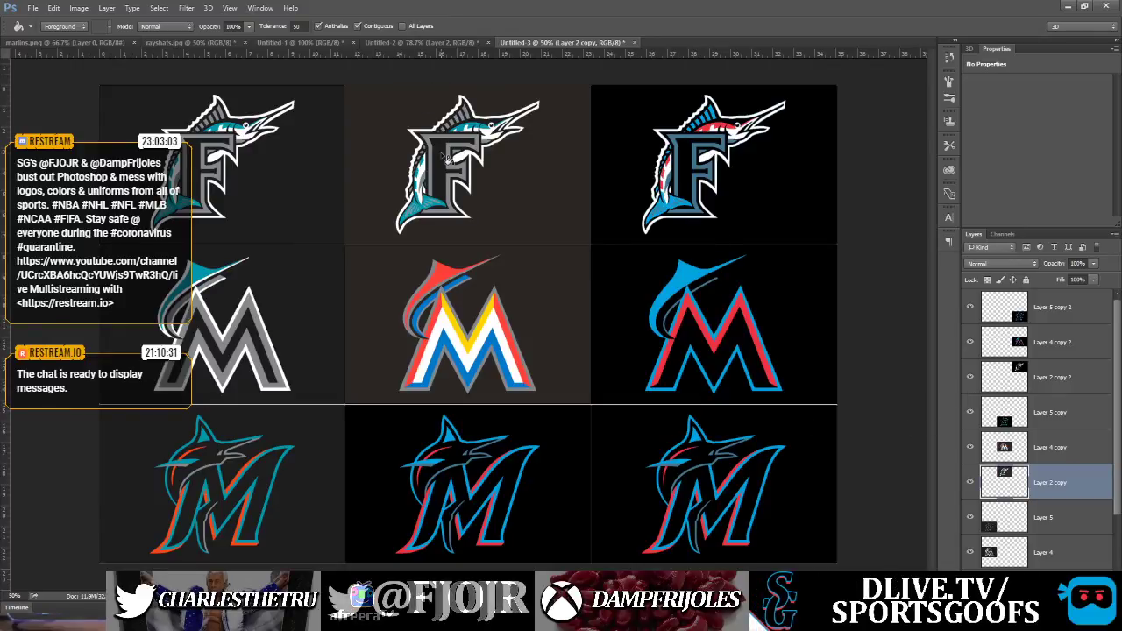
# Try dark grey on the top-middle tile, undo it, and select Layer 5 copy
pyautogui.click(532, 205)
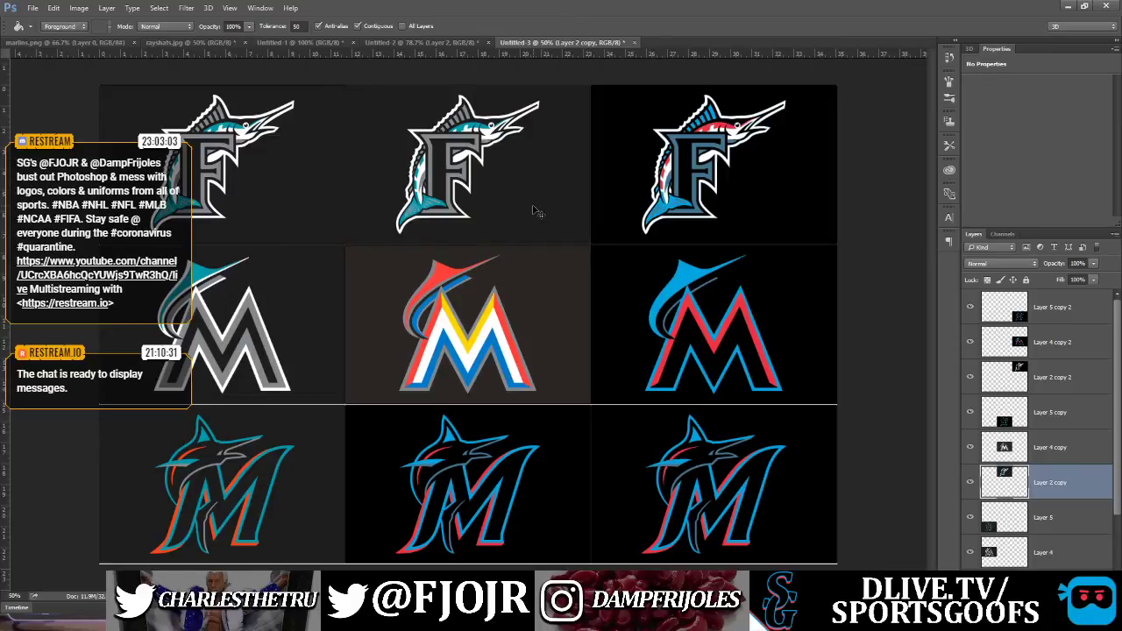
pyautogui.hotkey('ctrl', 'z')
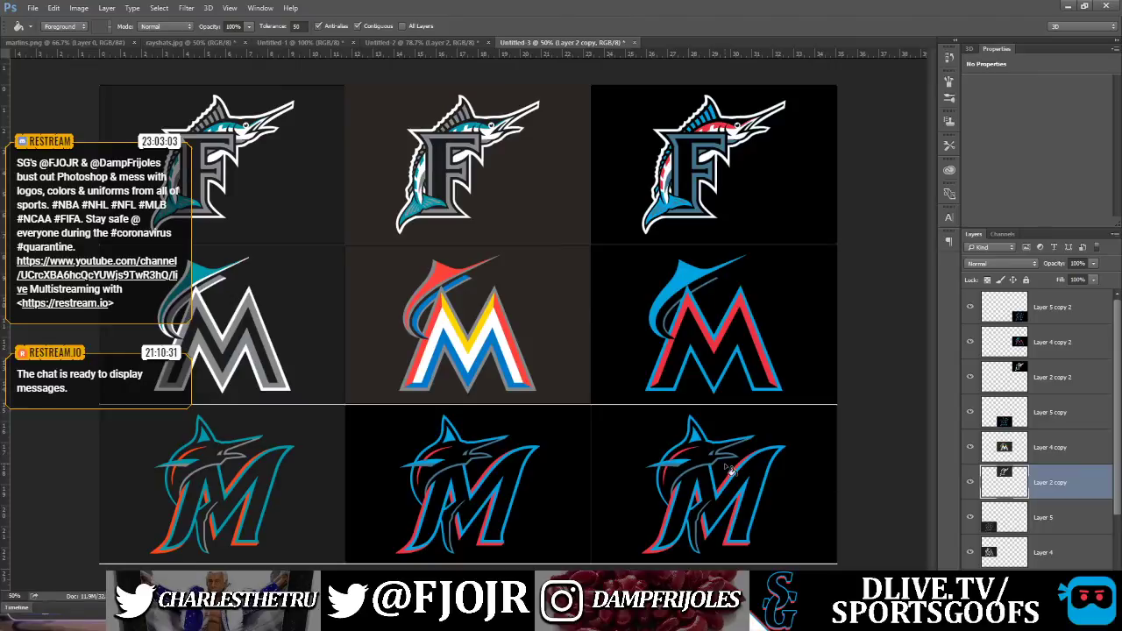
pyautogui.click(549, 457)
pyautogui.click(559, 361)
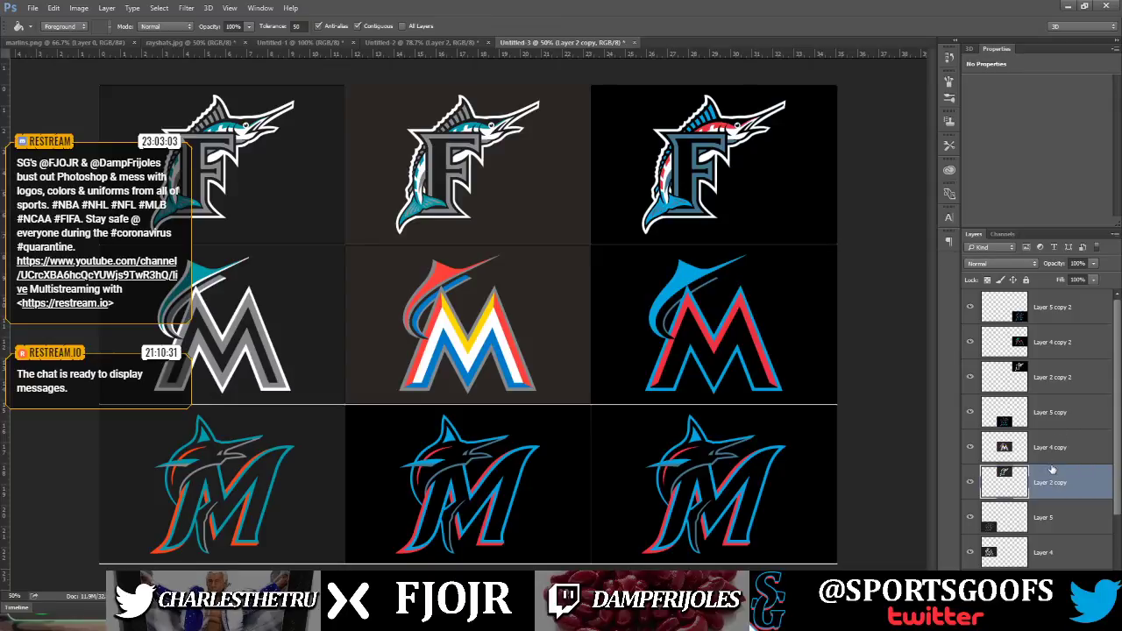
pyautogui.click(1066, 416)
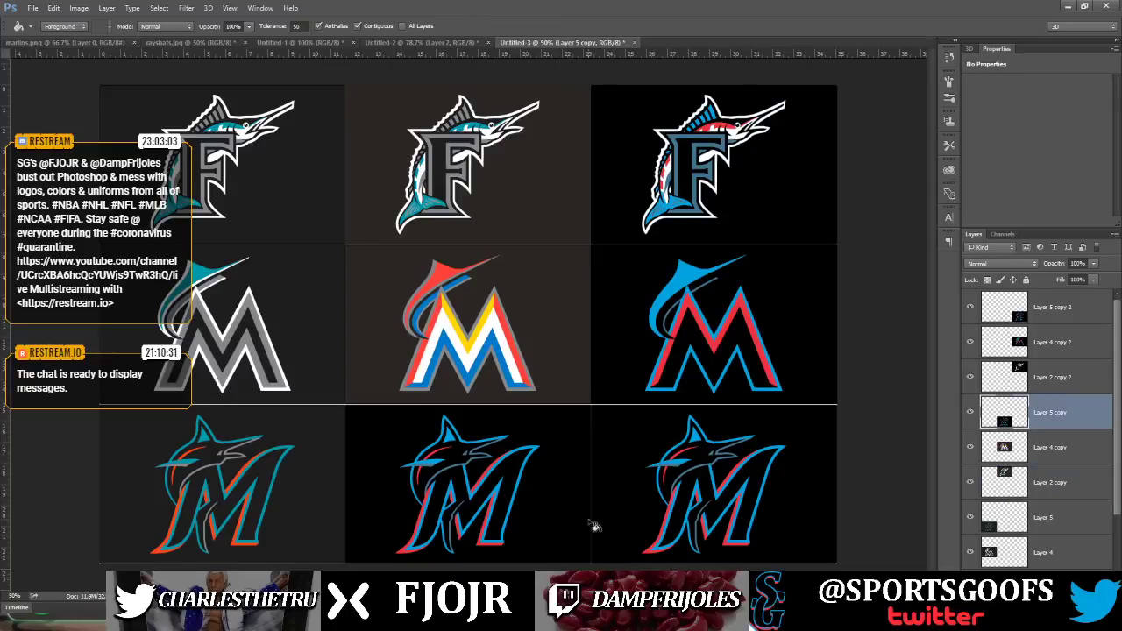
# Test brown fills on the bottom-middle tile, turn Contiguous off, and disable Anti-alias
pyautogui.click(561, 524)
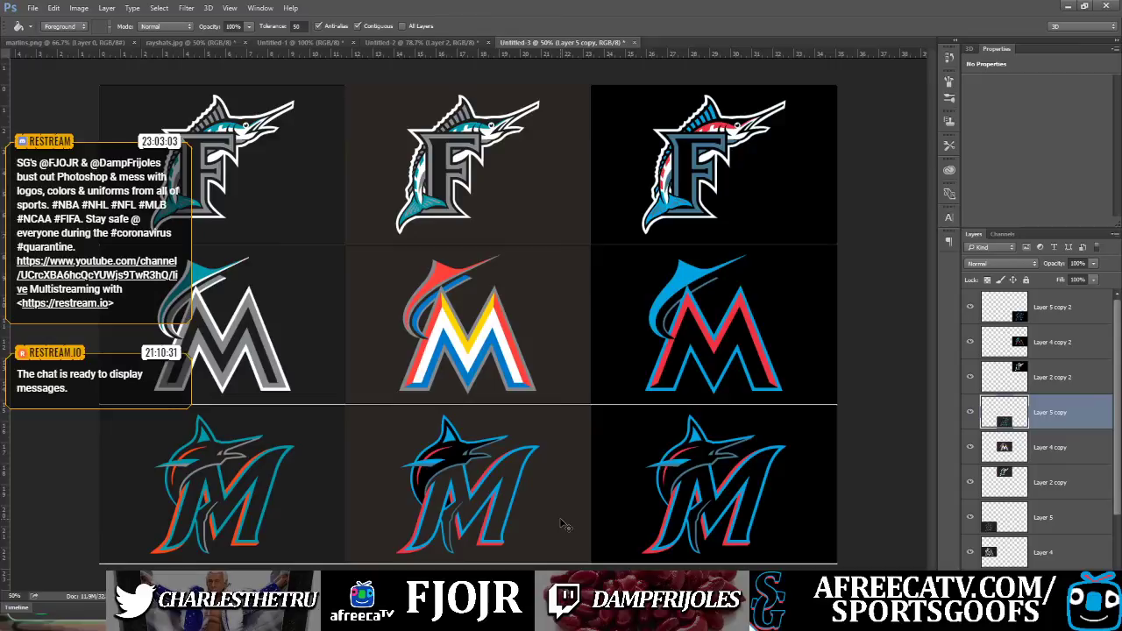
pyautogui.hotkey('ctrl', 'z')
pyautogui.click(358, 25)
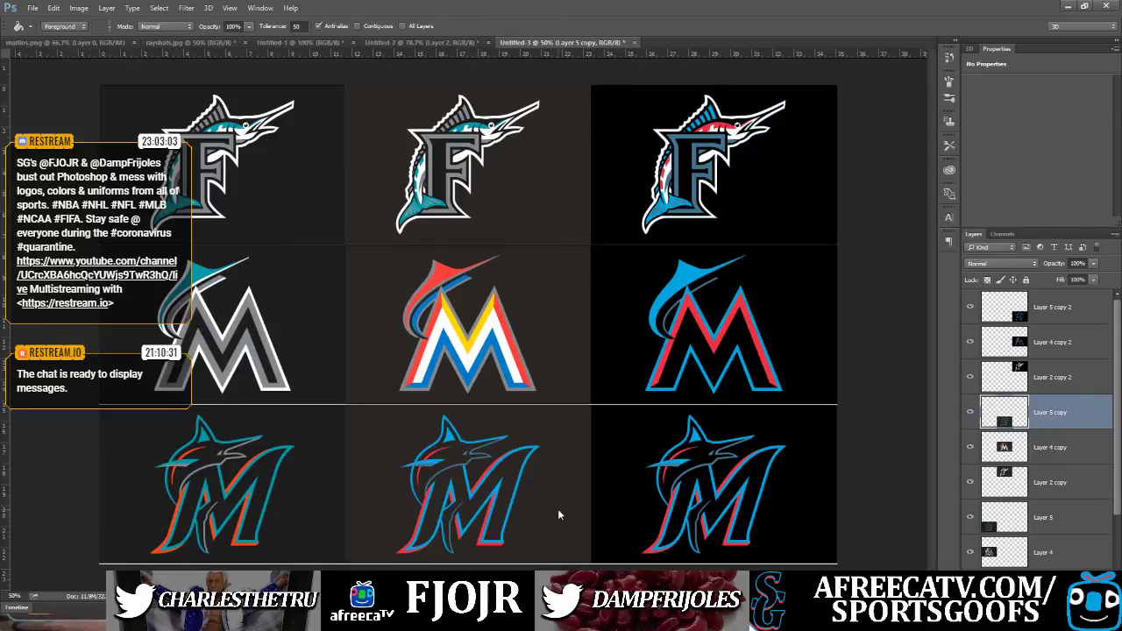
pyautogui.hotkey('ctrl', 'z')
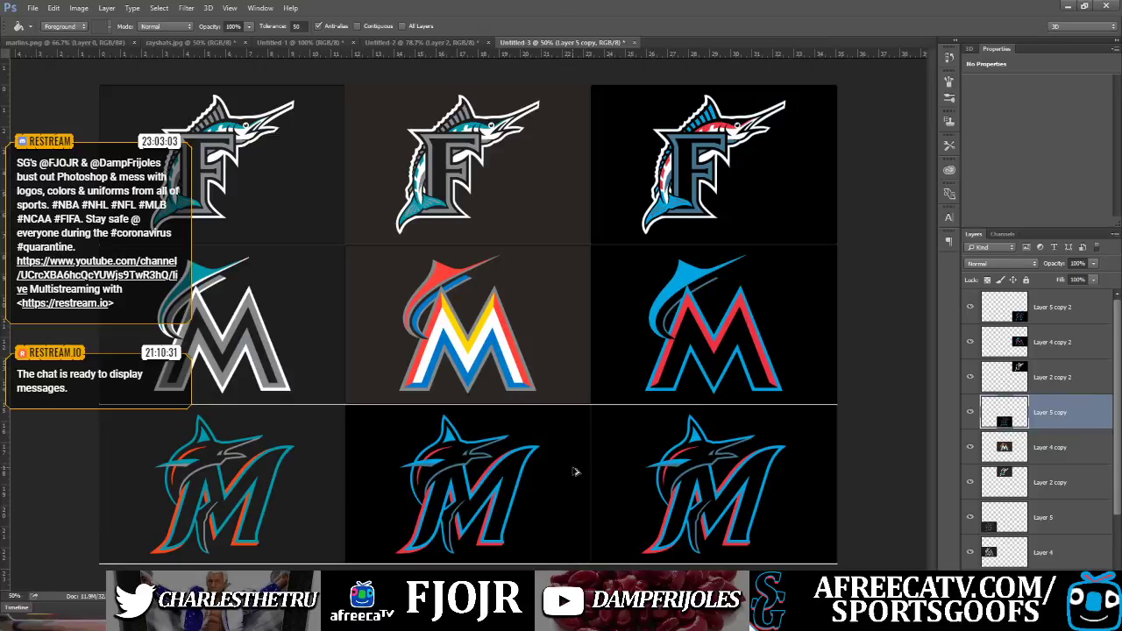
pyautogui.hotkey('ctrl', 'alt', 'z')
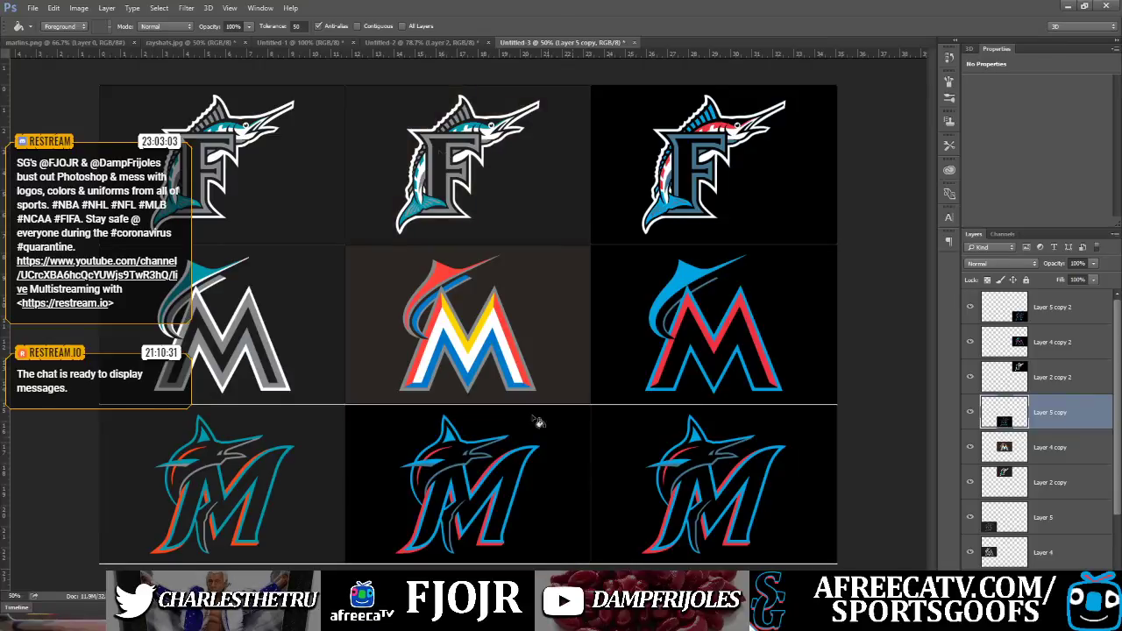
pyautogui.click(358, 26)
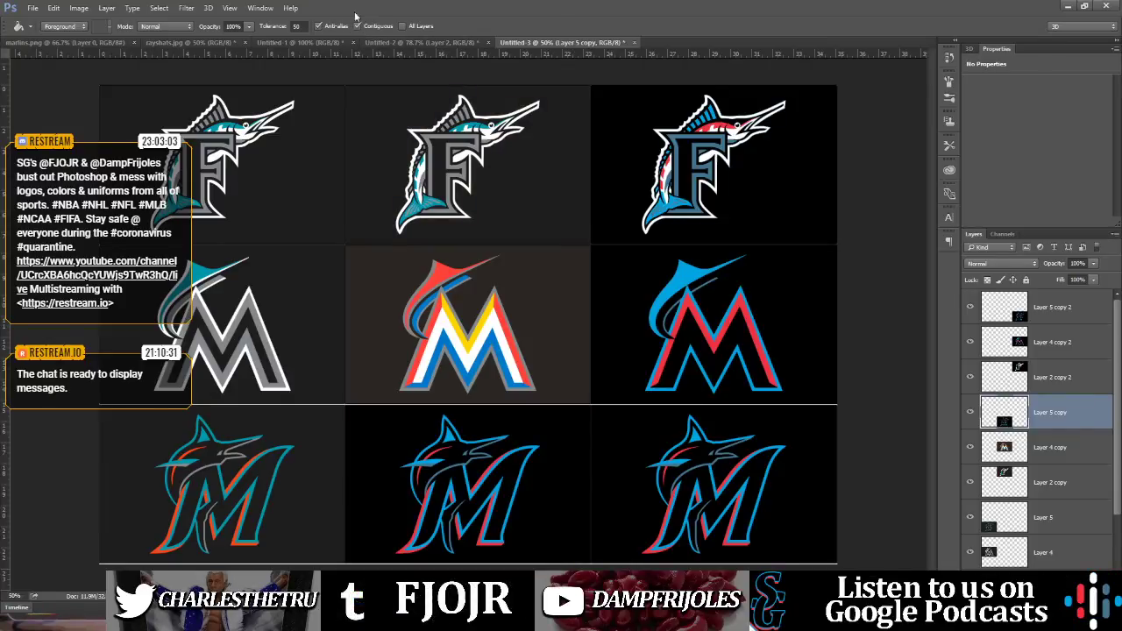
pyautogui.click(356, 25)
pyautogui.click(330, 27)
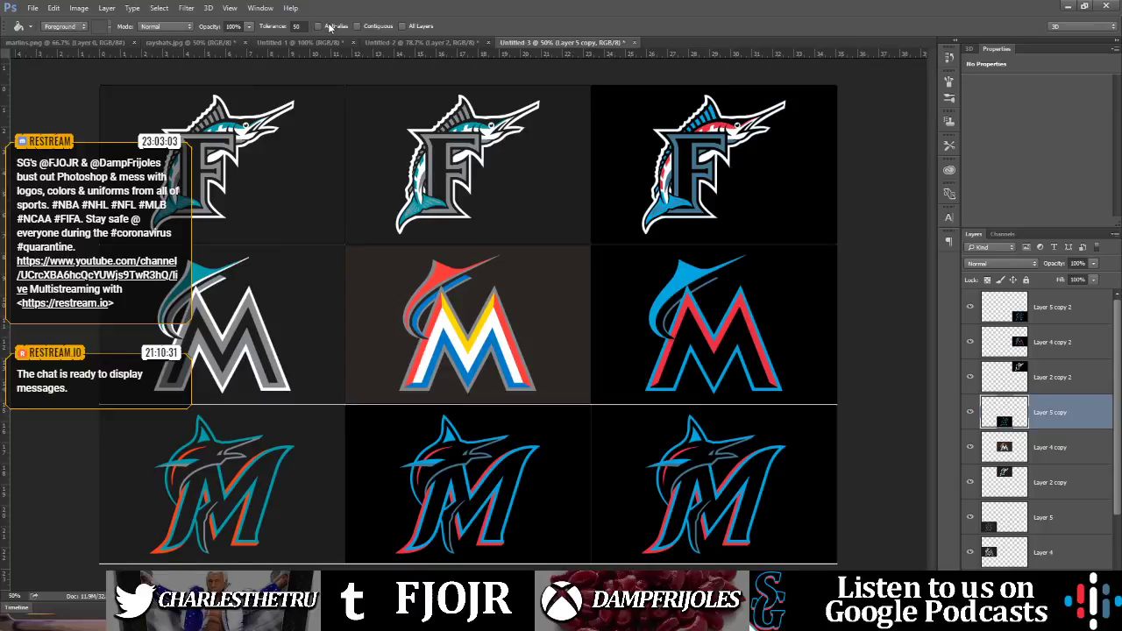
# Set fill Tolerance to 100 and fill the bottom-middle tile's black background brown
pyautogui.click(578, 526)
pyautogui.hotkey('ctrl', 'z')
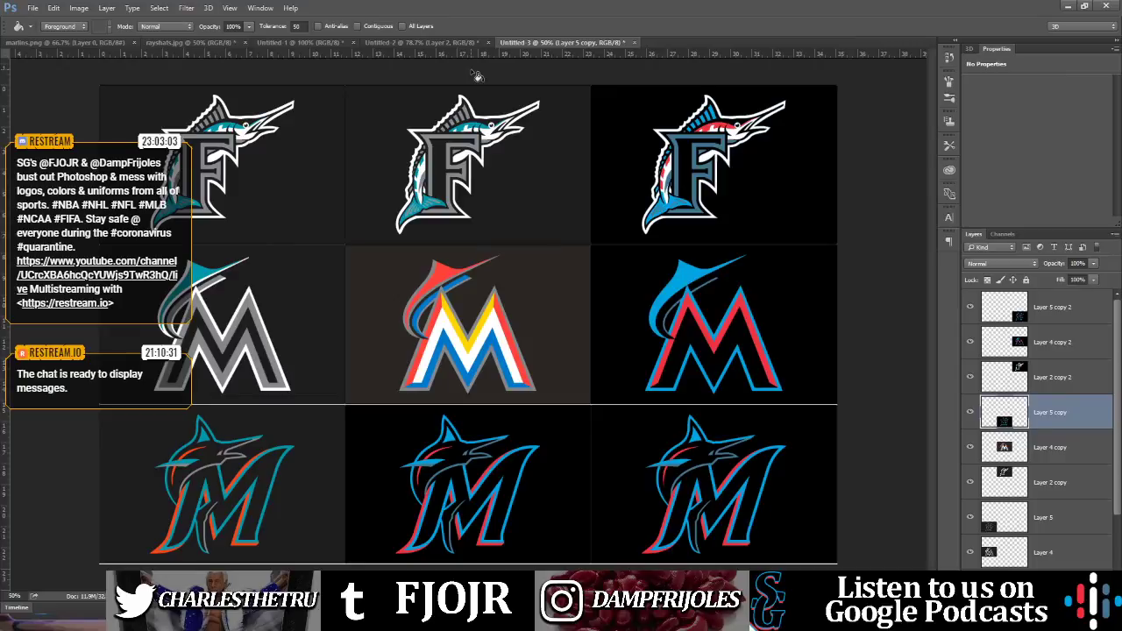
pyautogui.click(298, 25)
pyautogui.write('100')
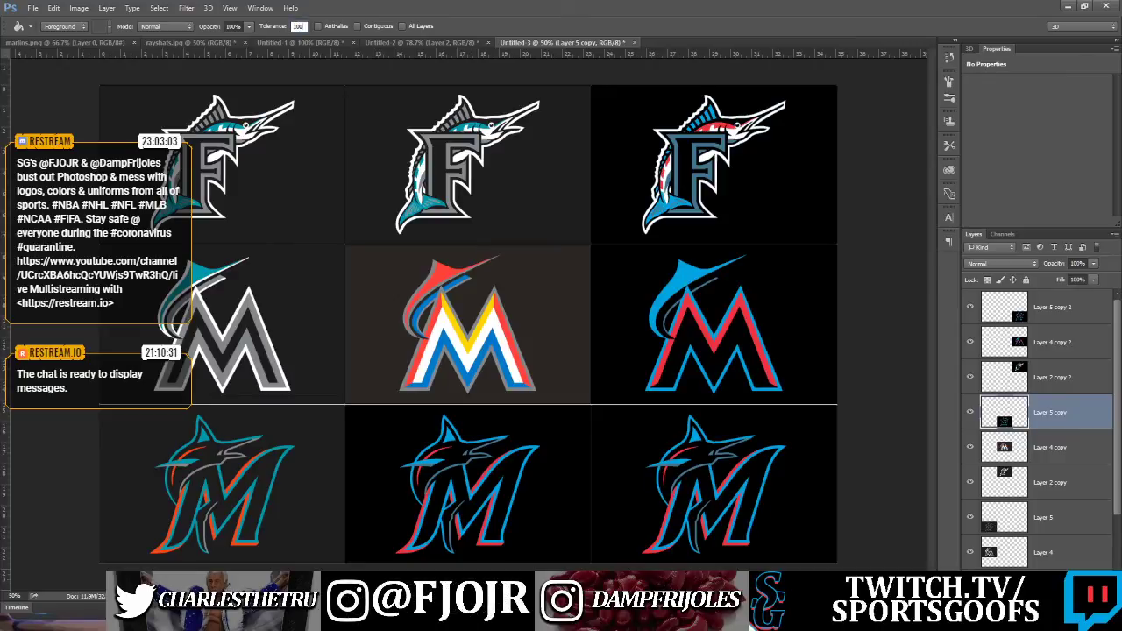
pyautogui.press('Return')
pyautogui.click(539, 524)
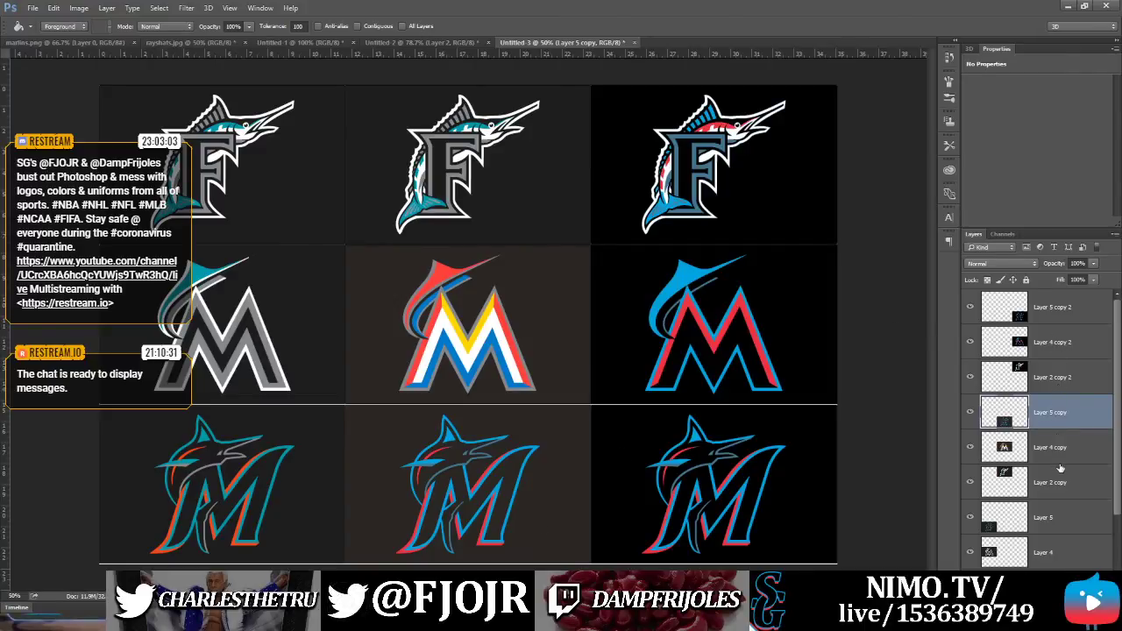
# Fill the top-middle cell's background brown and make Layer 5 copy the active layer
pyautogui.click(1055, 495)
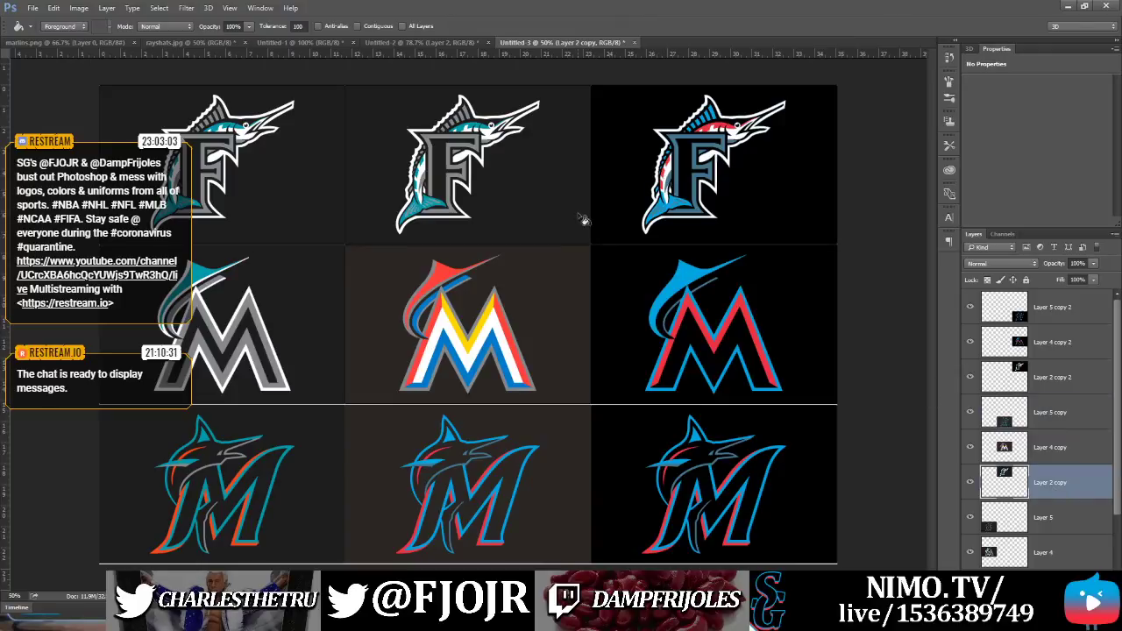
pyautogui.click(521, 226)
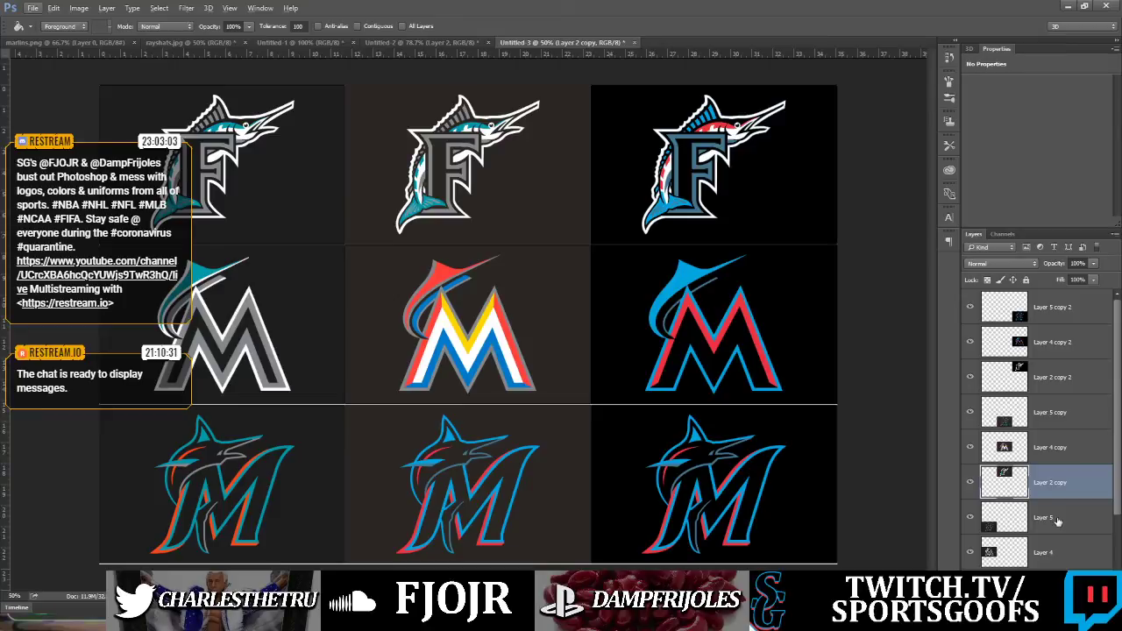
pyautogui.click(1069, 420)
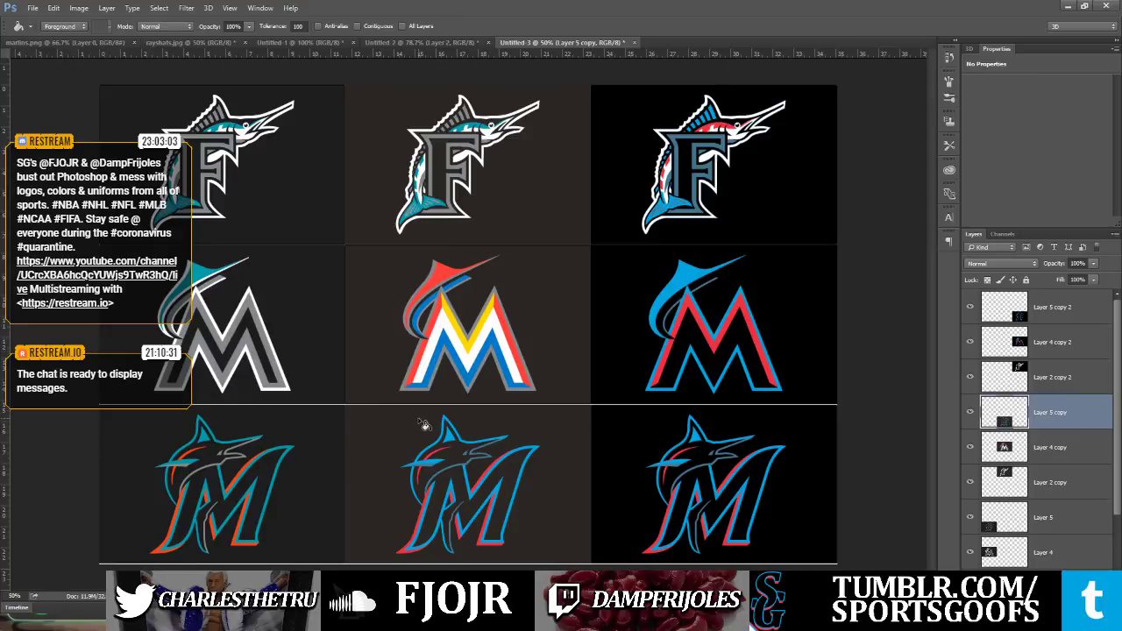
pyautogui.scroll(5, 438, 474)
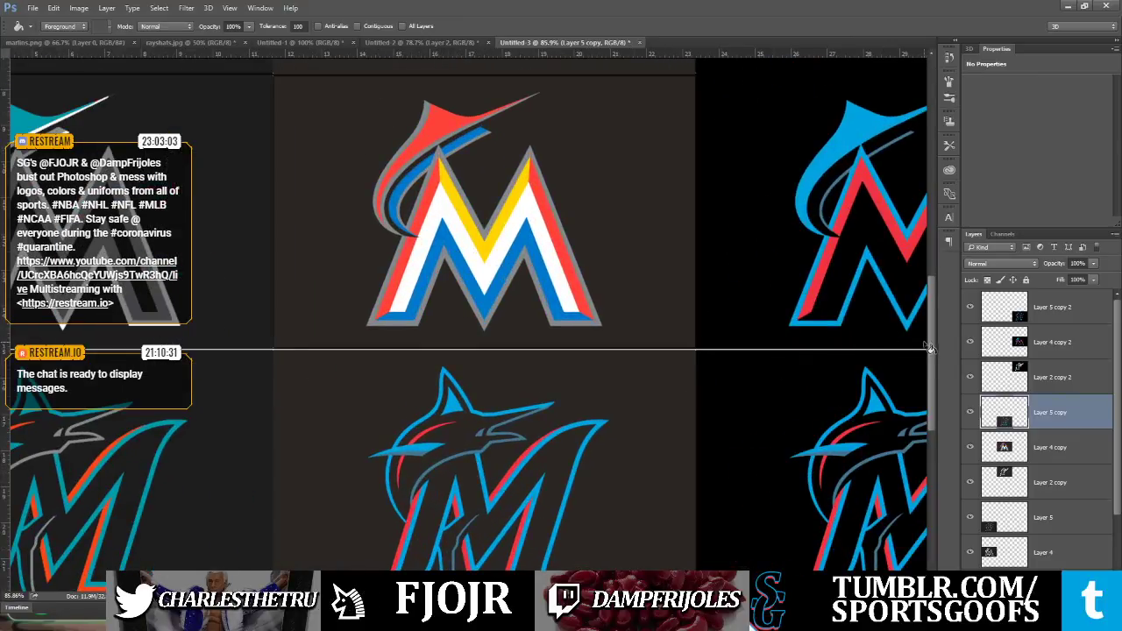
# Zoom into the middle M logos, undo a stray bill fill, fill the fin red, and enable Contiguous
pyautogui.moveTo(930, 357); pyautogui.dragTo(930, 368)
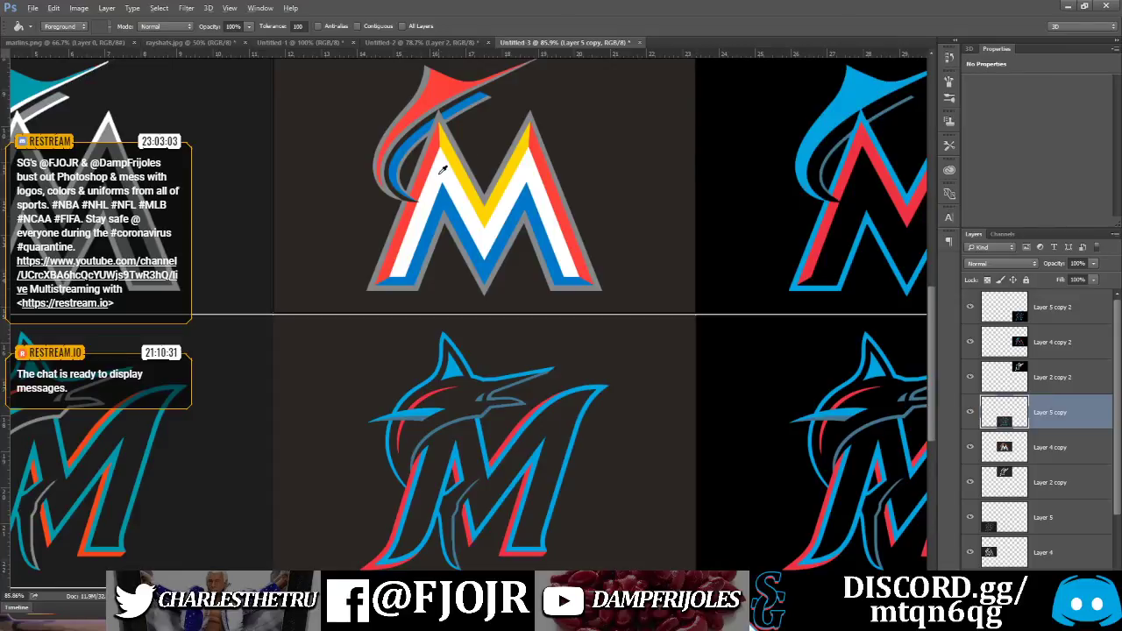
pyautogui.click(434, 102)
pyautogui.hotkey('ctrl', 'z')
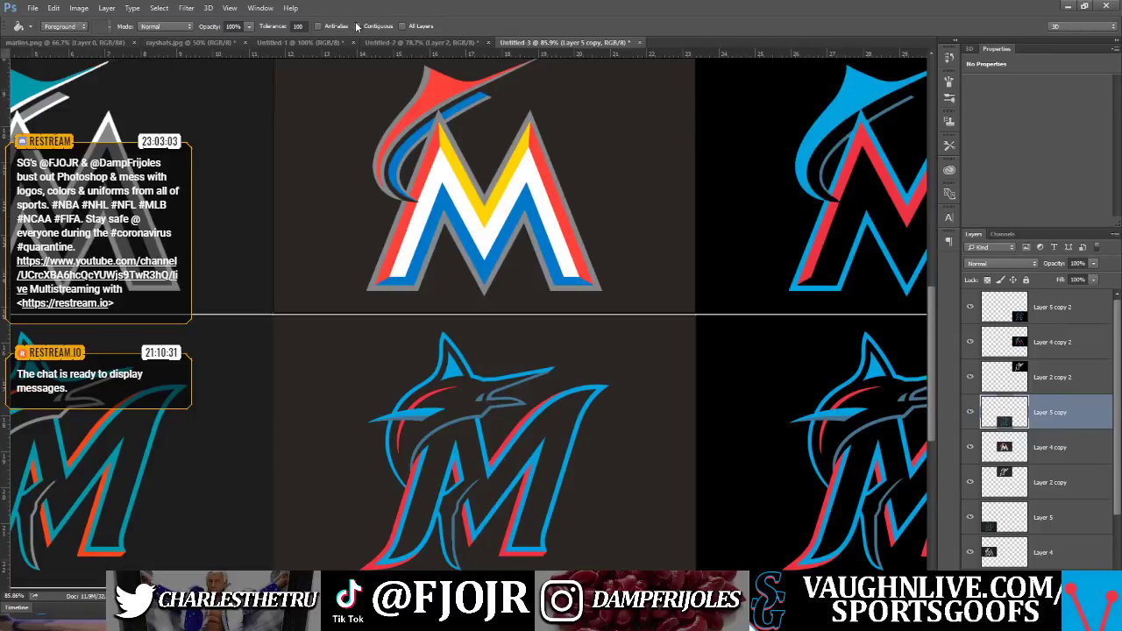
pyautogui.click(454, 371)
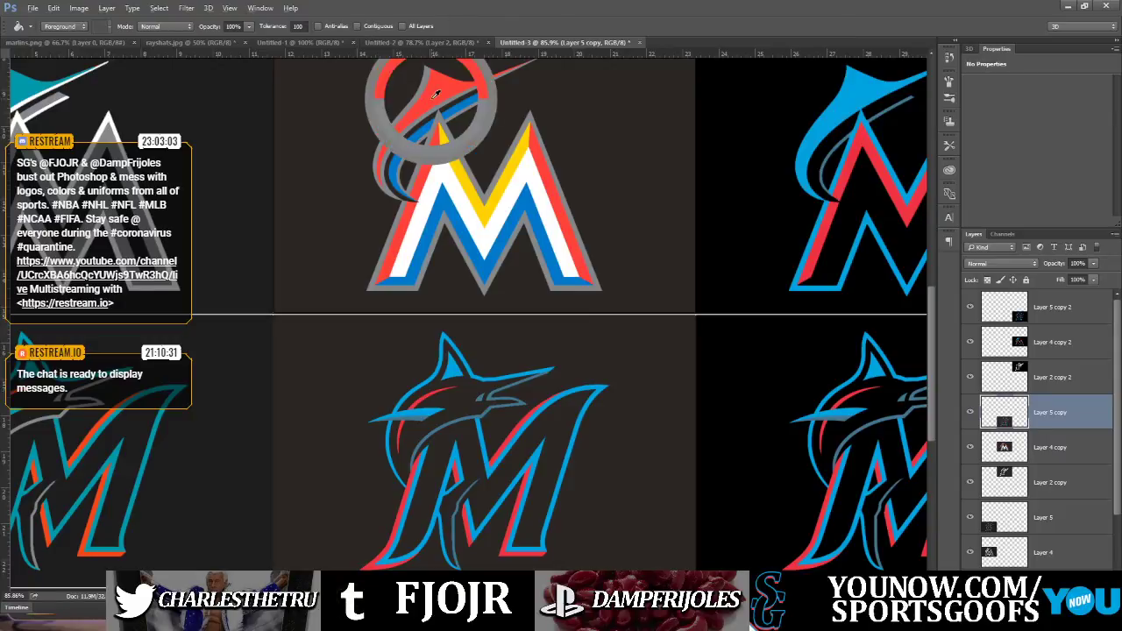
pyautogui.click(358, 26)
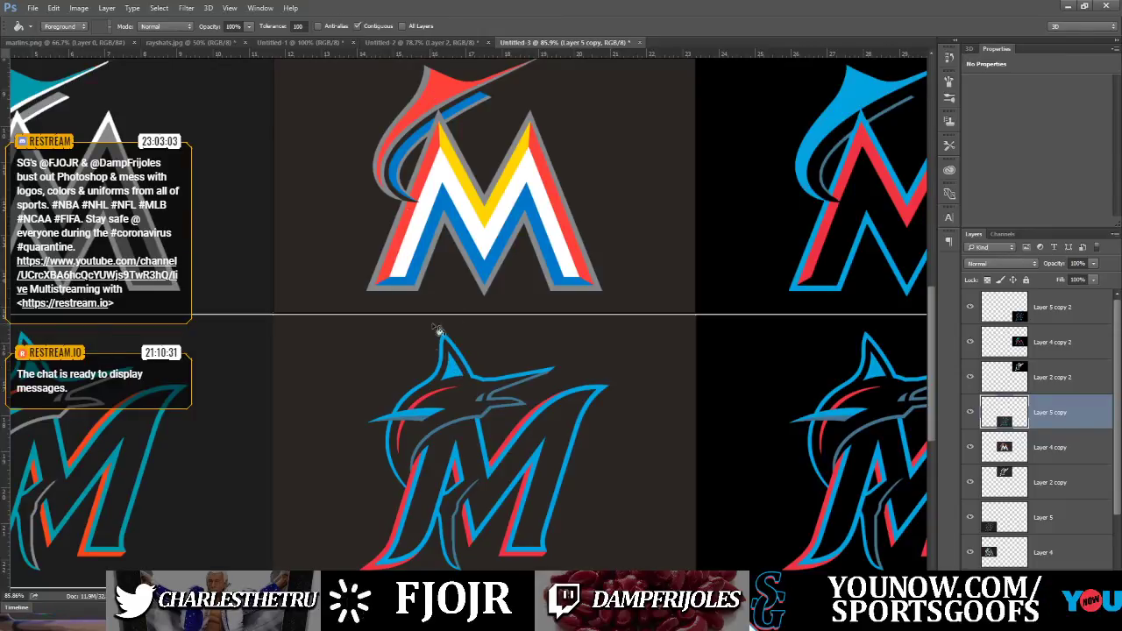
# Refill the marlin head's inner area red, then fill the swoosh tip gap and top M's stripe blue
pyautogui.click(454, 371)
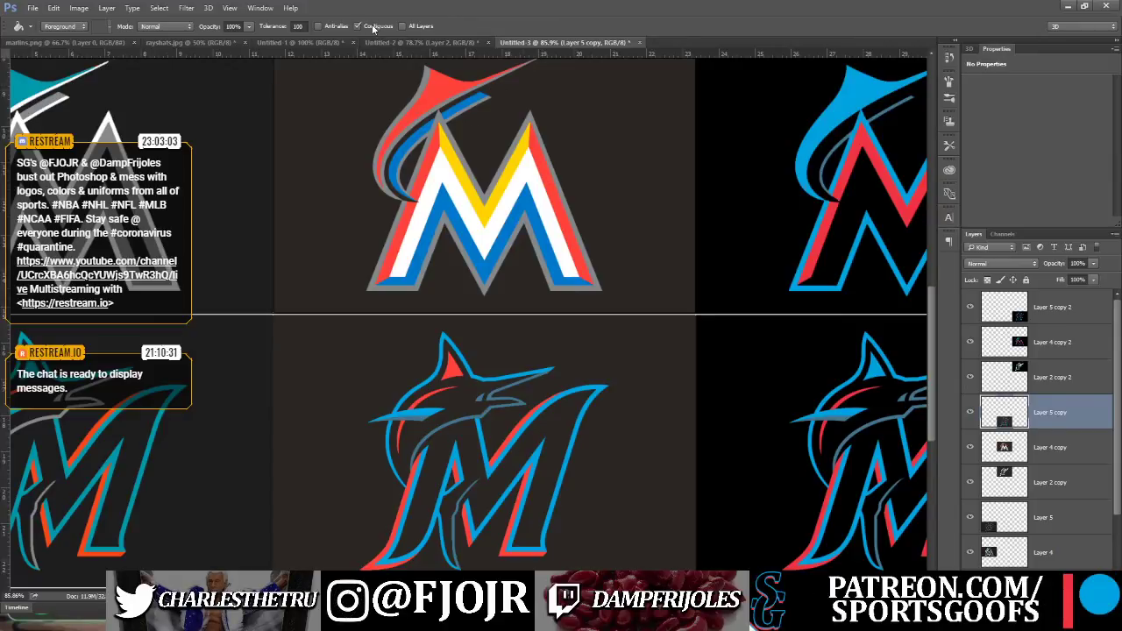
pyautogui.click(394, 166)
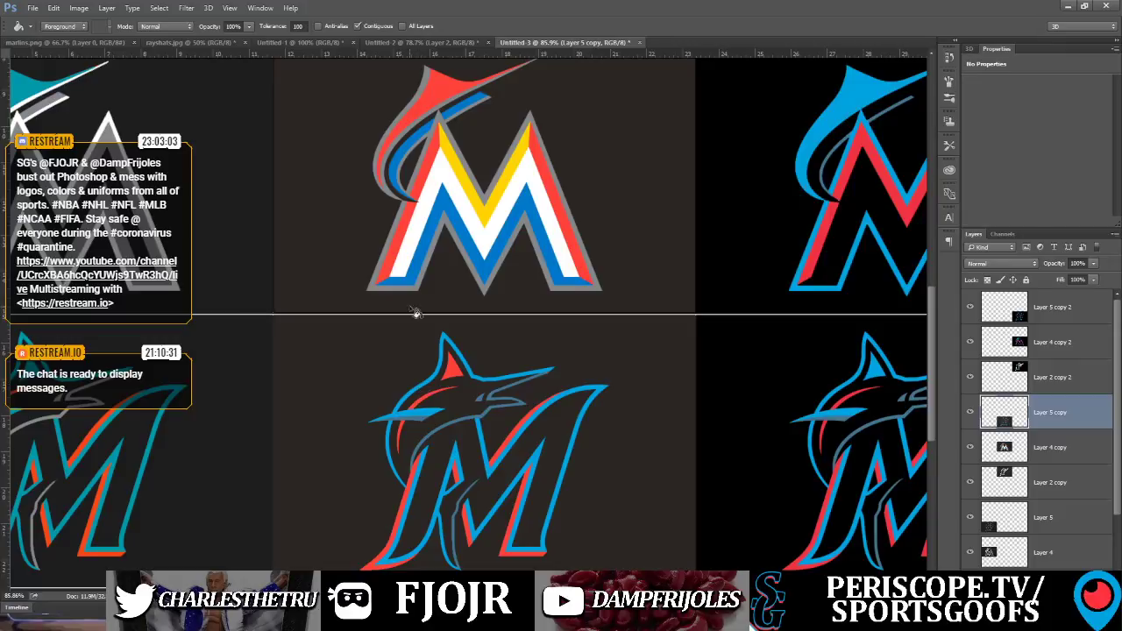
pyautogui.click(400, 155)
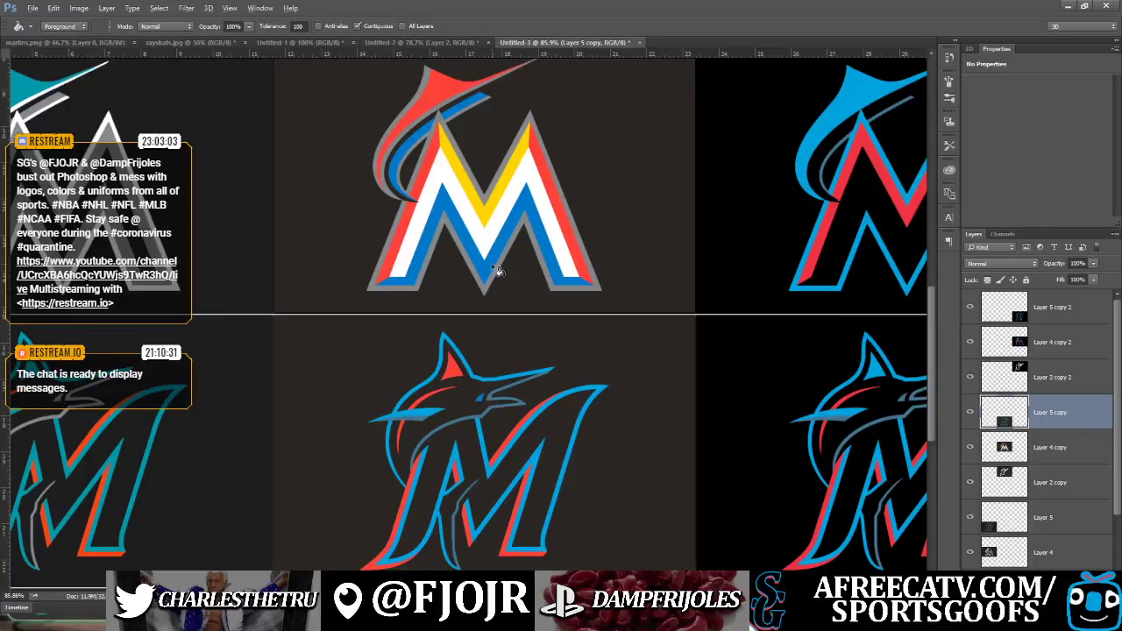
# Make the bottom-middle marlin's thin inner stroke grey and diagonal stripe yellow, undoing stray background fills
pyautogui.click(457, 142)
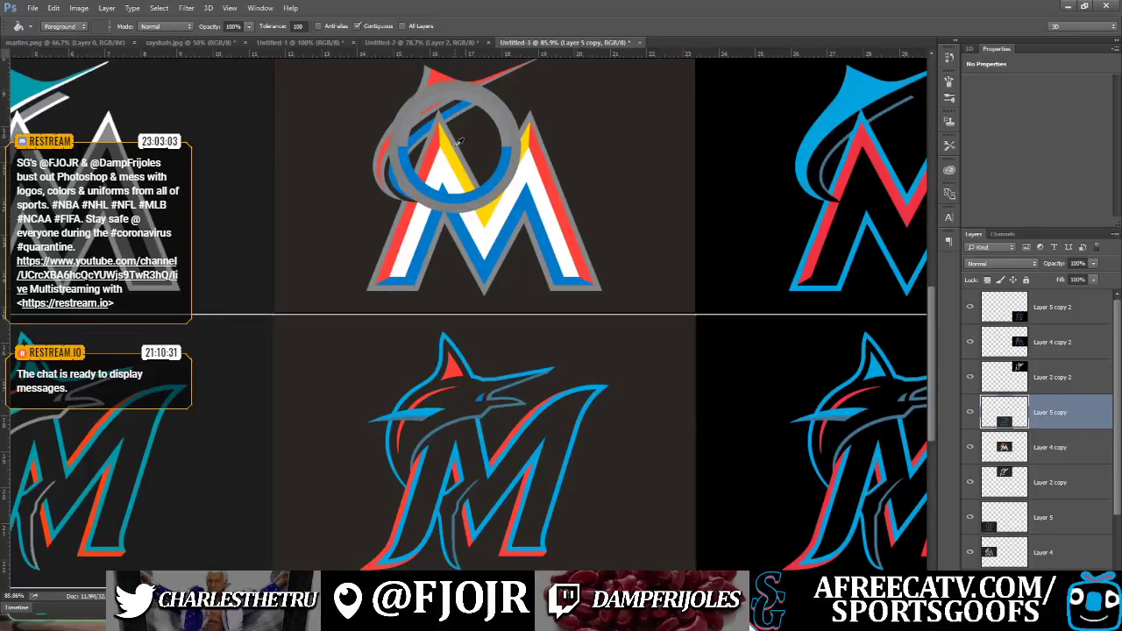
pyautogui.click(496, 397)
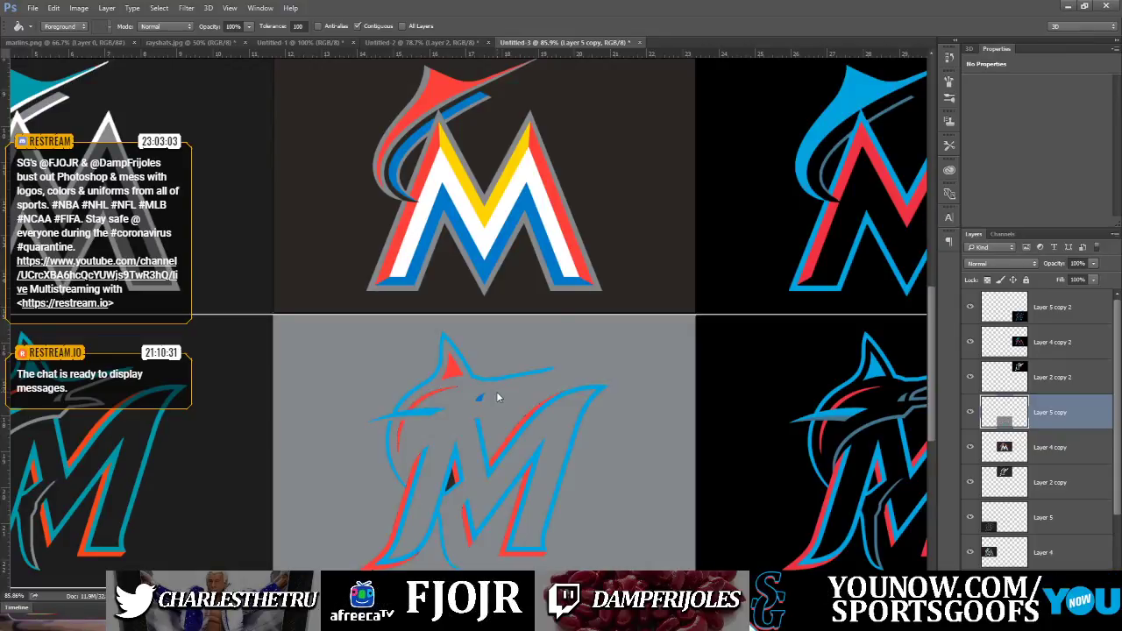
pyautogui.hotkey('ctrl', 'z')
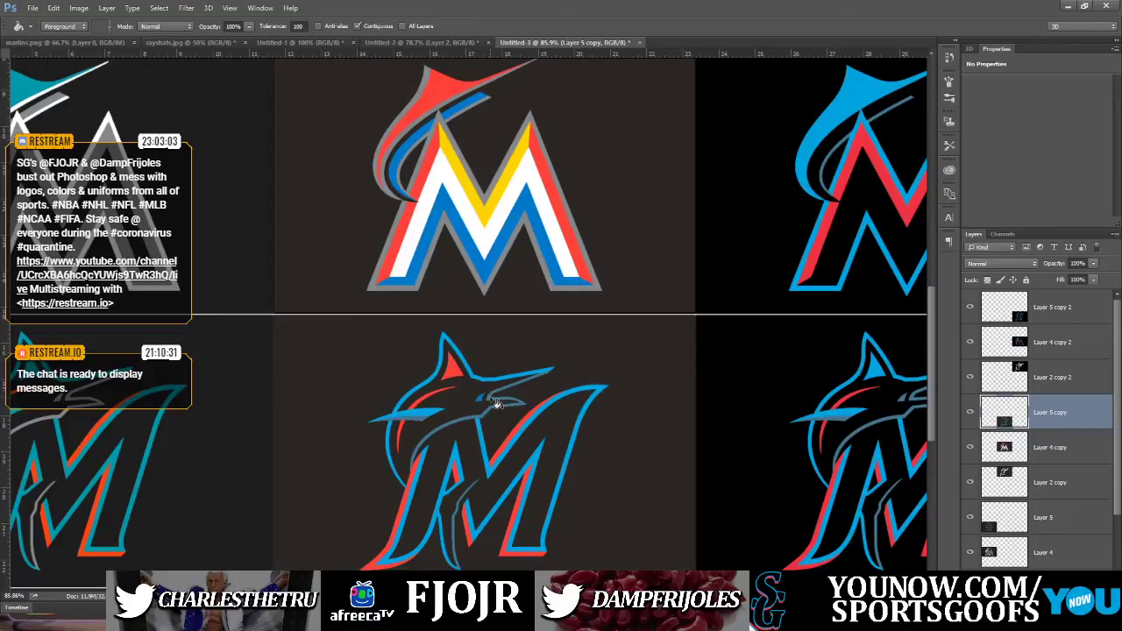
pyautogui.click(496, 403)
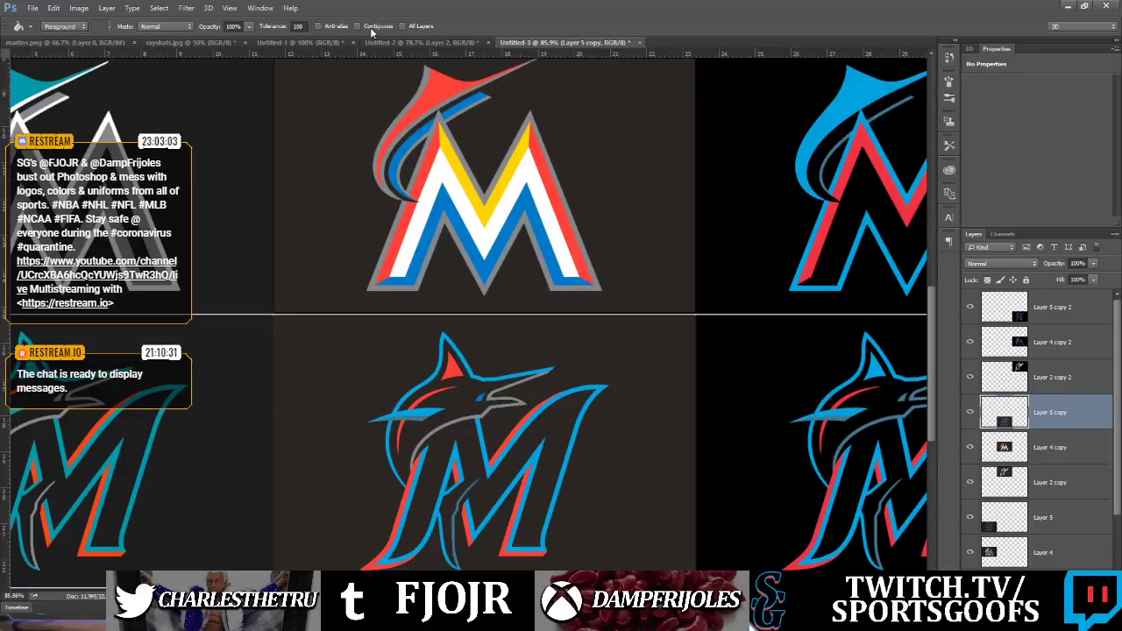
pyautogui.click(460, 511)
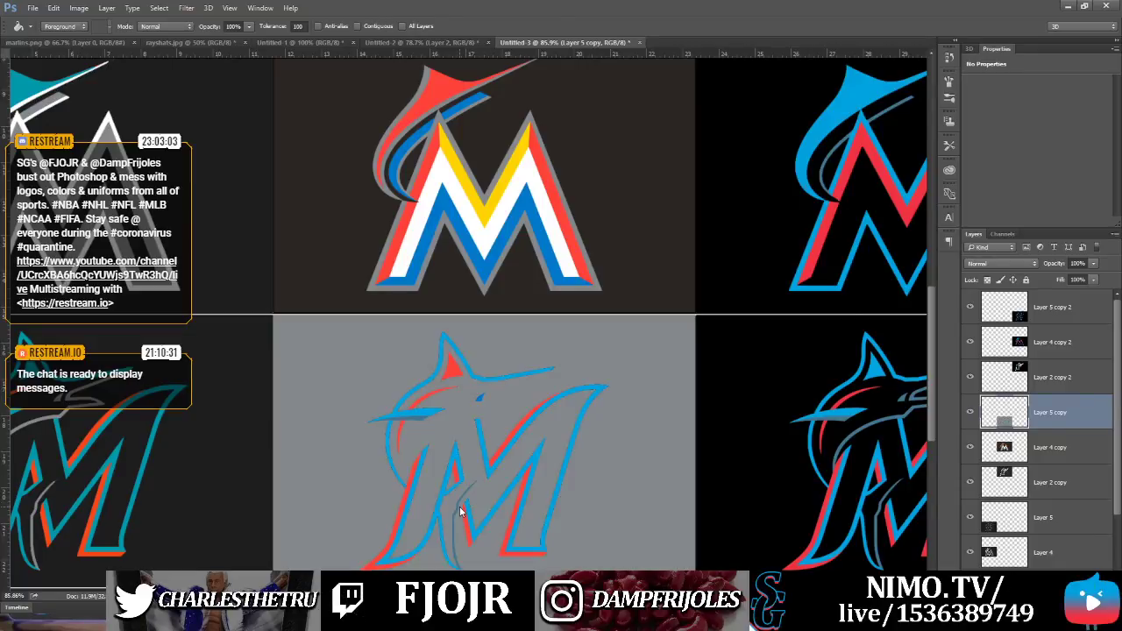
pyautogui.hotkey('ctrl', 'z')
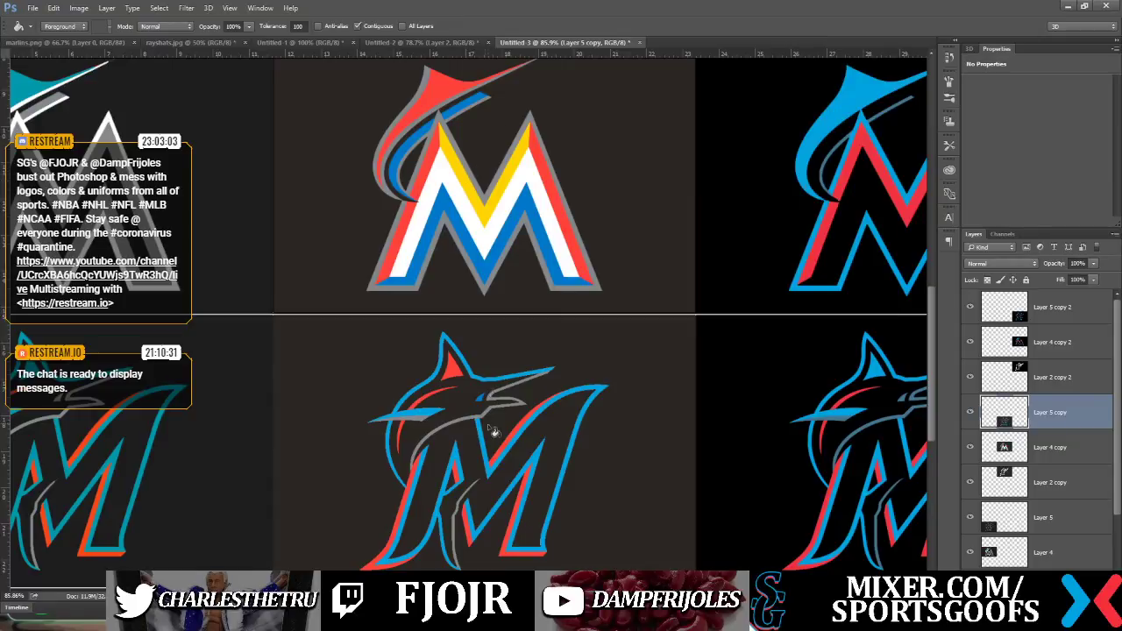
pyautogui.click(492, 462)
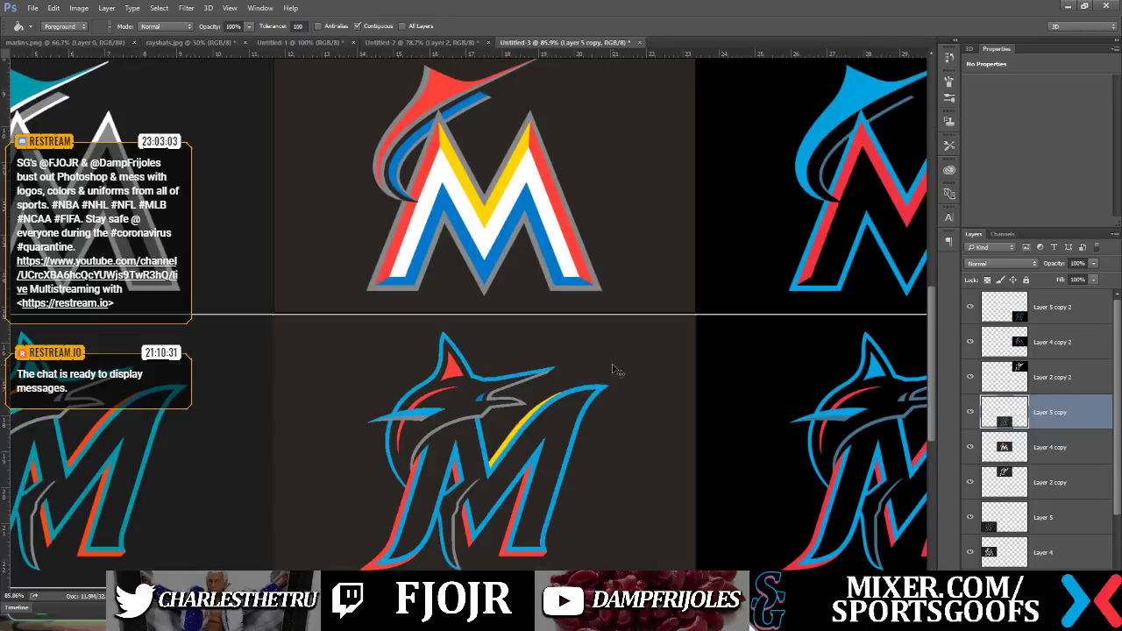
# Undo the earlier yellow fill and select the M's diagonal stripe with the Polygonal Lasso
pyautogui.hotkey('ctrl', 'z')
pyautogui.click(12, 96)
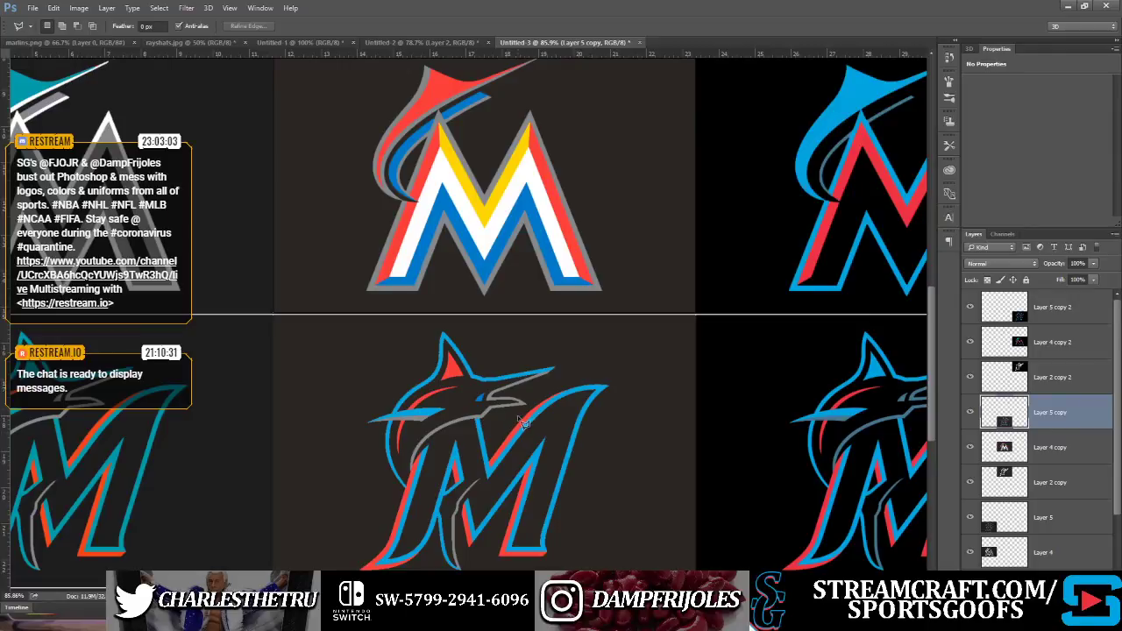
pyautogui.moveTo(521, 424)
pyautogui.mouseDown()
pyautogui.moveTo(479, 467)
pyautogui.moveTo(488, 479)
pyautogui.moveTo(475, 457)
pyautogui.moveTo(532, 414)
pyautogui.mouseUp()
pyautogui.click(481, 462)
pyautogui.click(593, 369)
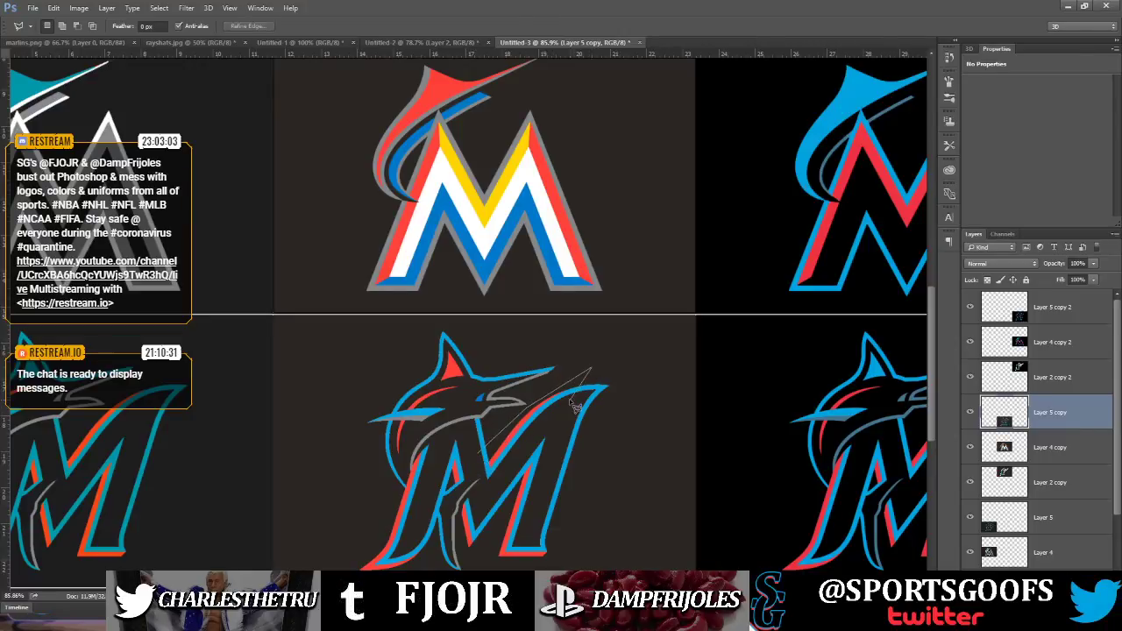
pyautogui.doubleClick(481, 478)
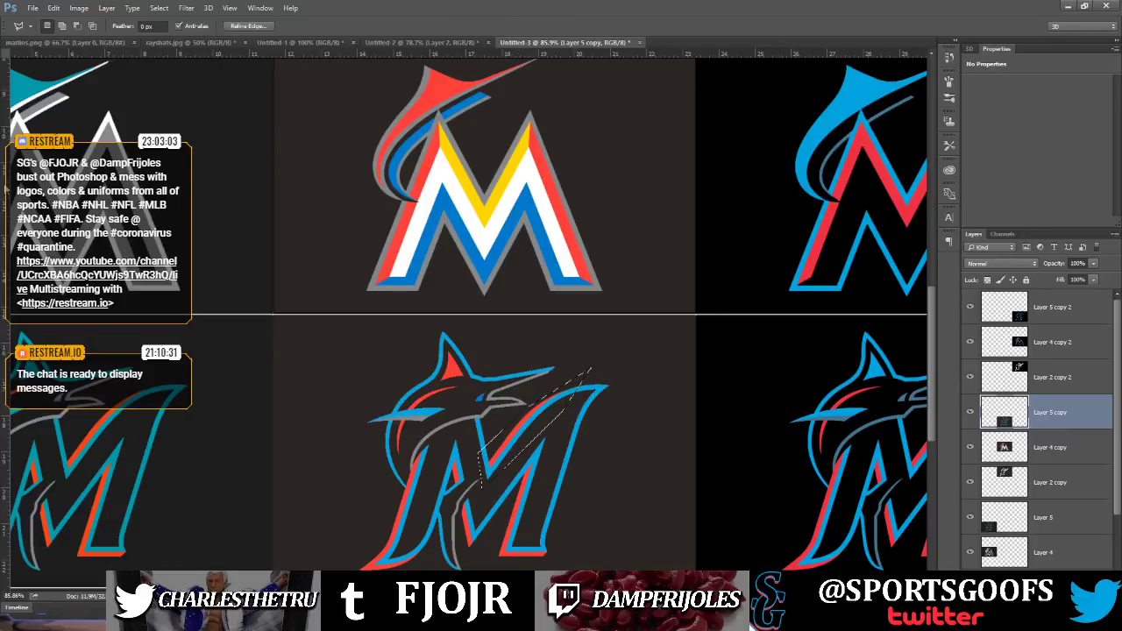
# Paint Bucket the stripe yellow with Anti-alias and Contiguous unchecked, then deselect
pyautogui.press('g')
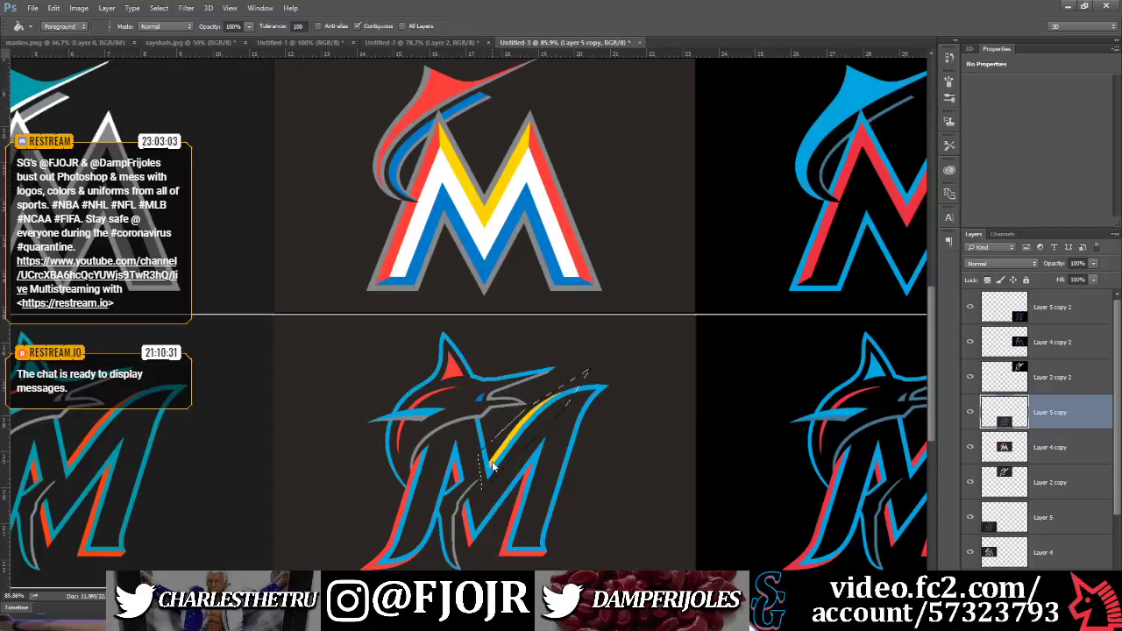
pyautogui.hotkey('ctrl', 'z')
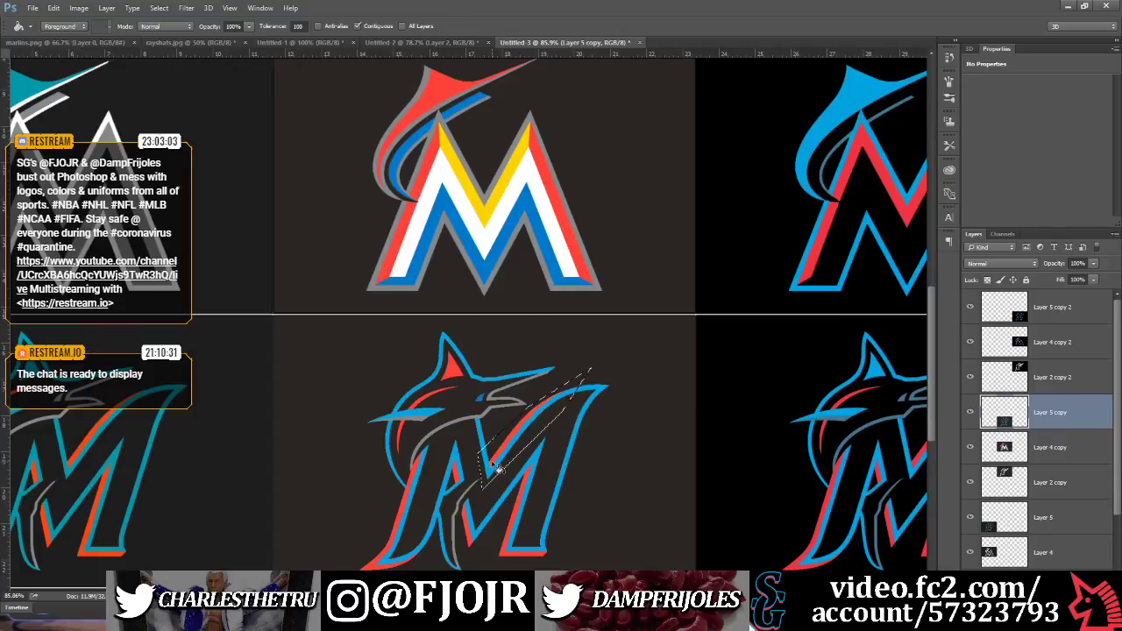
pyautogui.click(340, 27)
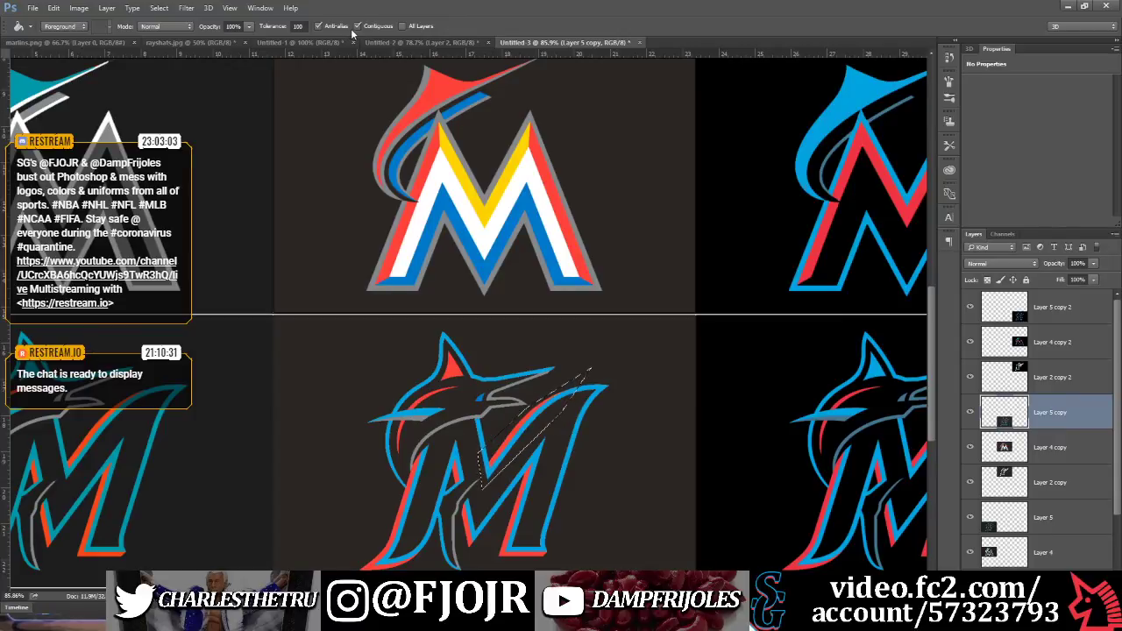
pyautogui.click(344, 30)
pyautogui.click(357, 28)
pyautogui.click(493, 457)
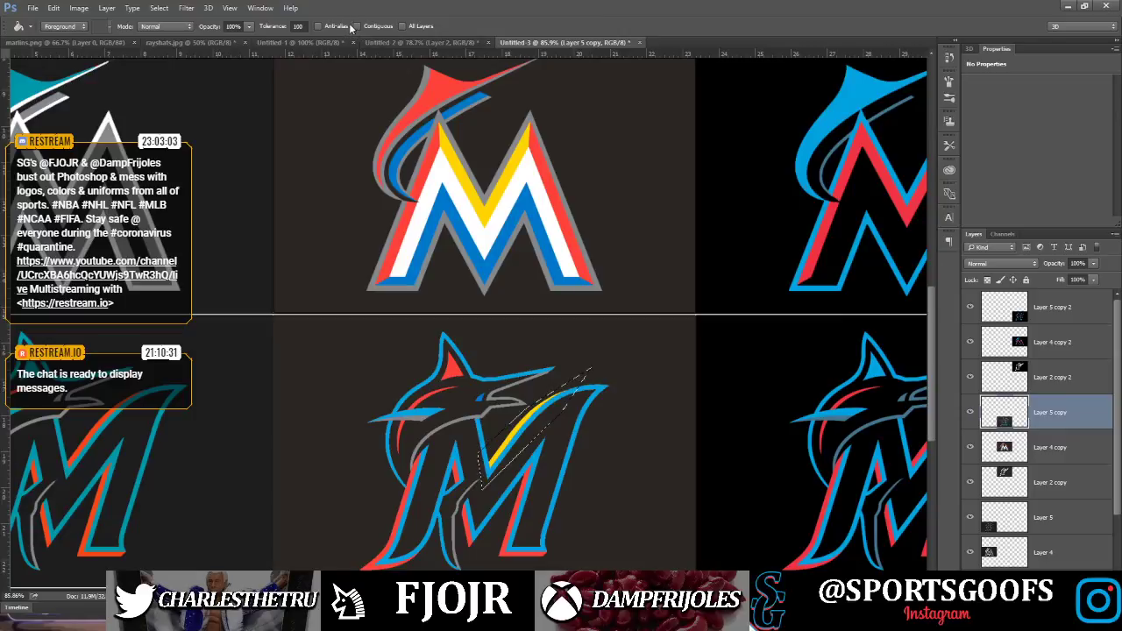
pyautogui.hotkey('ctrl', 'd')
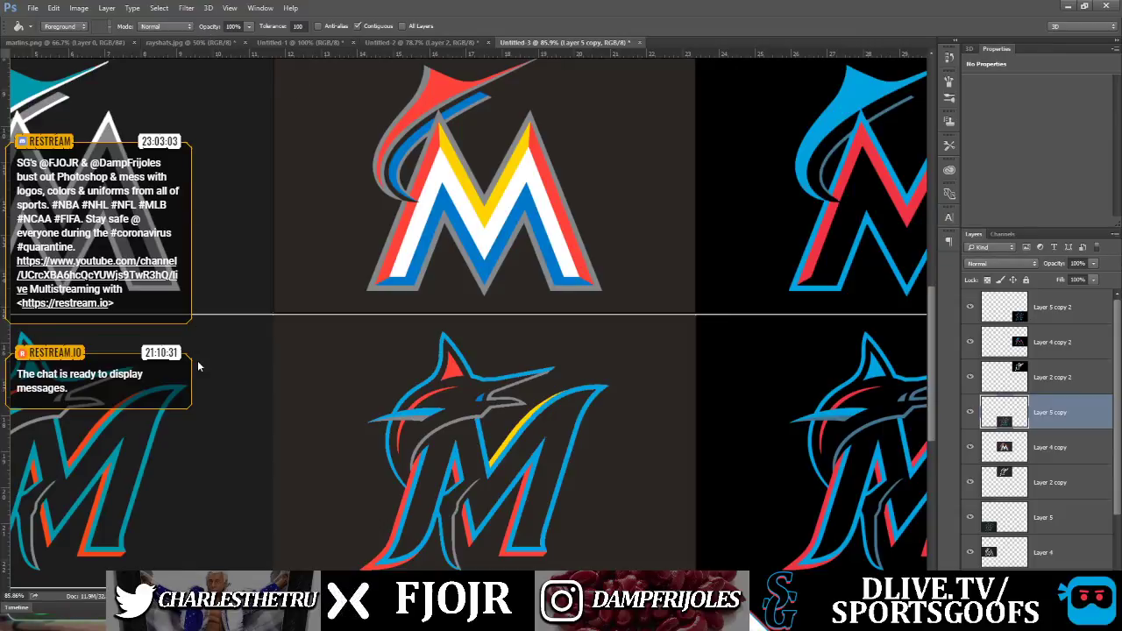
pyautogui.click(519, 468)
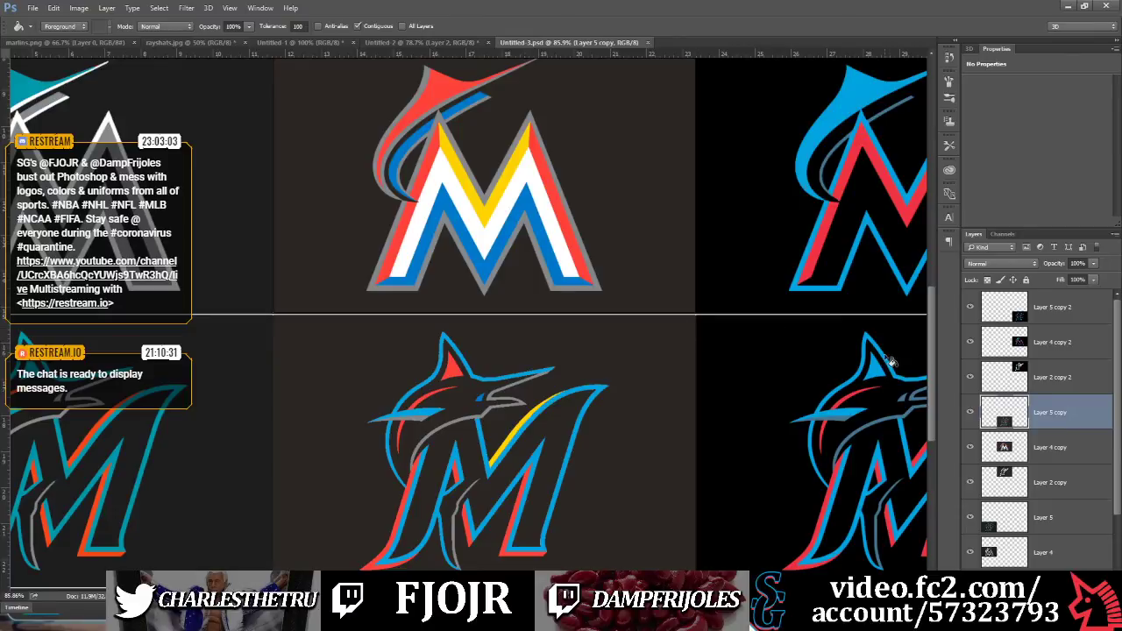
pyautogui.moveTo(928, 375)
pyautogui.mouseDown()
pyautogui.moveTo(925, 304)
pyautogui.moveTo(942, 384)
pyautogui.mouseUp()
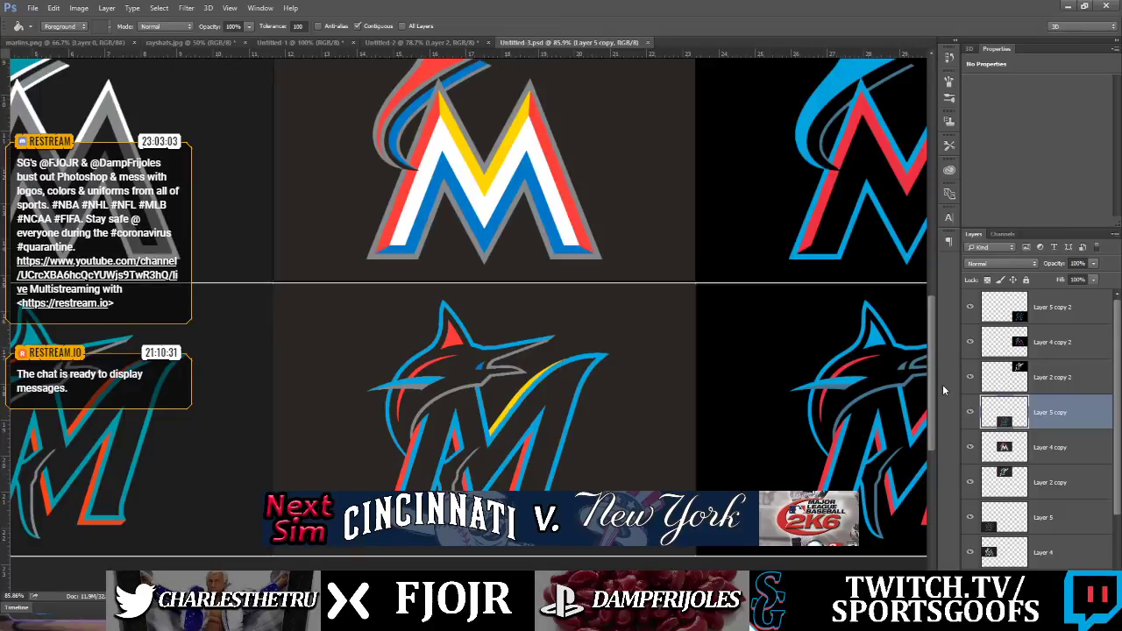
pyautogui.moveTo(933, 399); pyautogui.dragTo(932, 382)
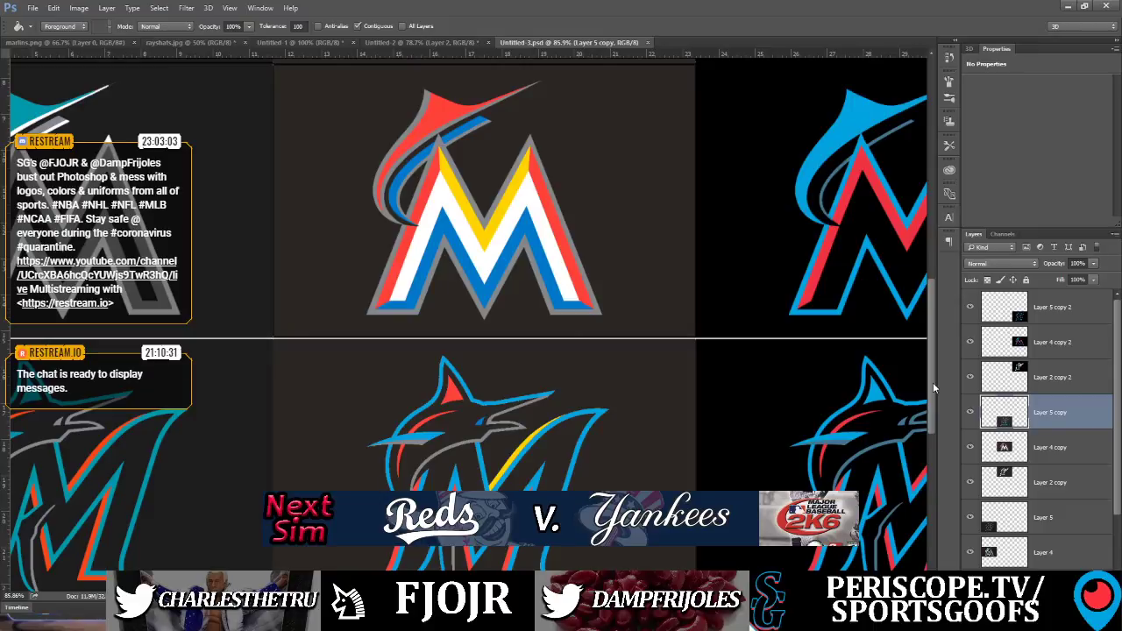
pyautogui.moveTo(933, 382); pyautogui.dragTo(953, 412)
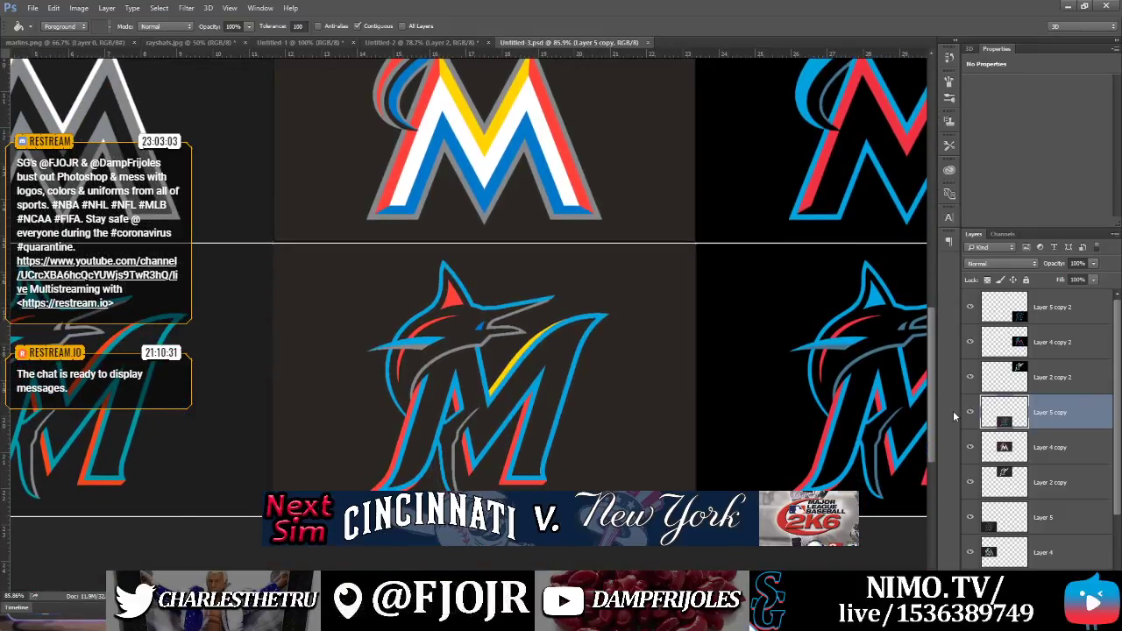
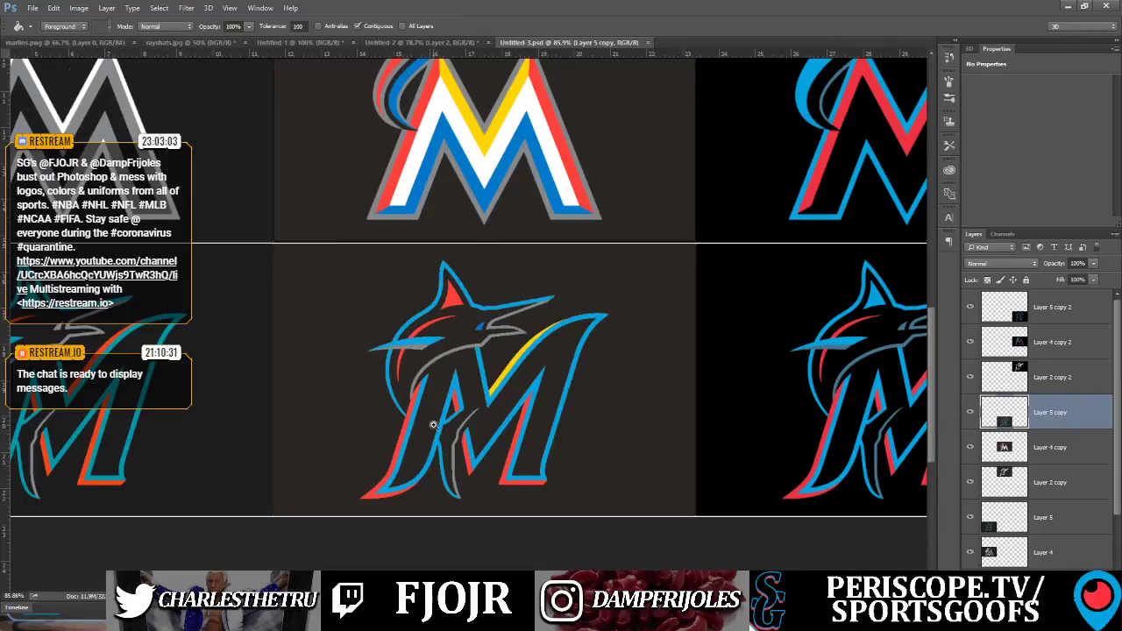
# Zoom and pan to the bill stripe on the bottom-centre marlin logo
pyautogui.scroll(3, 433, 424)
pyautogui.scroll(-2, 473, 408)
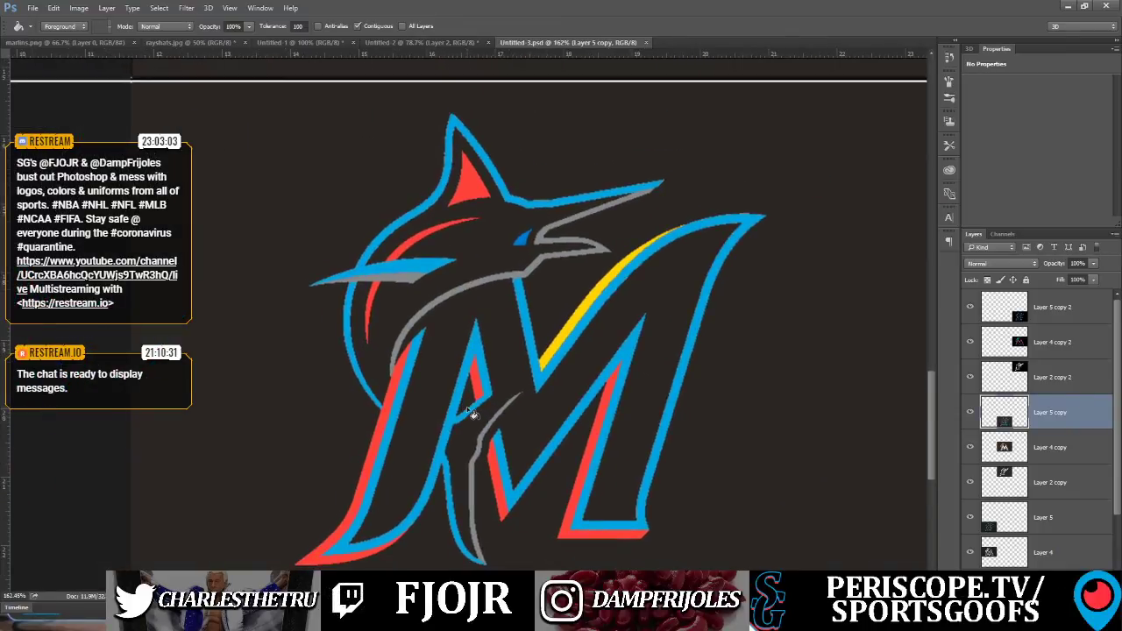
pyautogui.moveTo(931, 415); pyautogui.dragTo(931, 421)
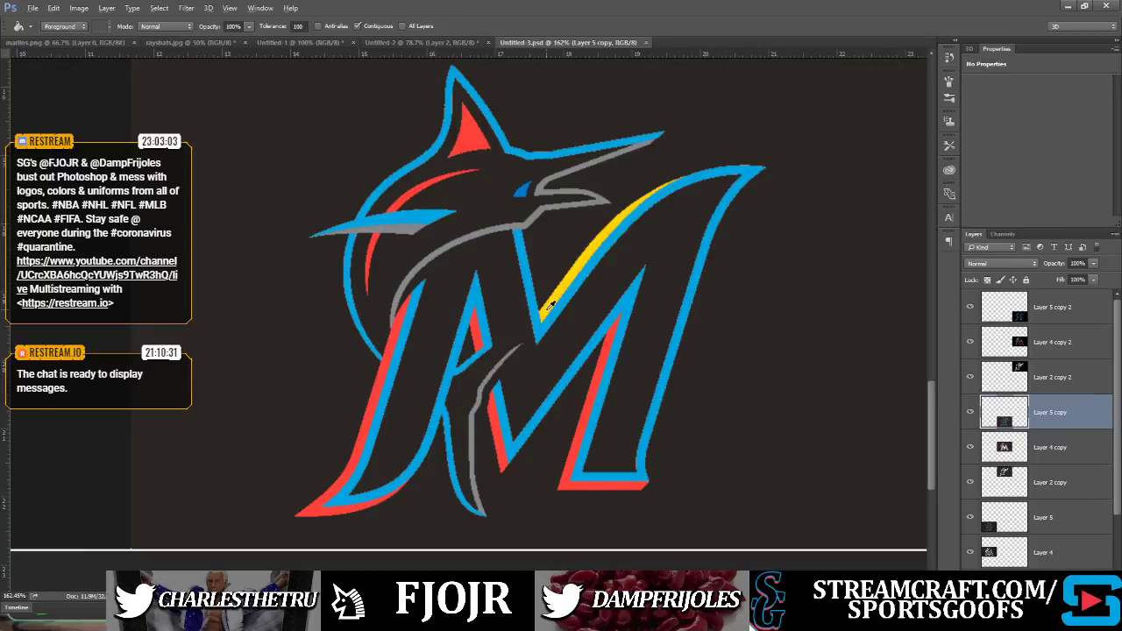
pyautogui.press('alt')
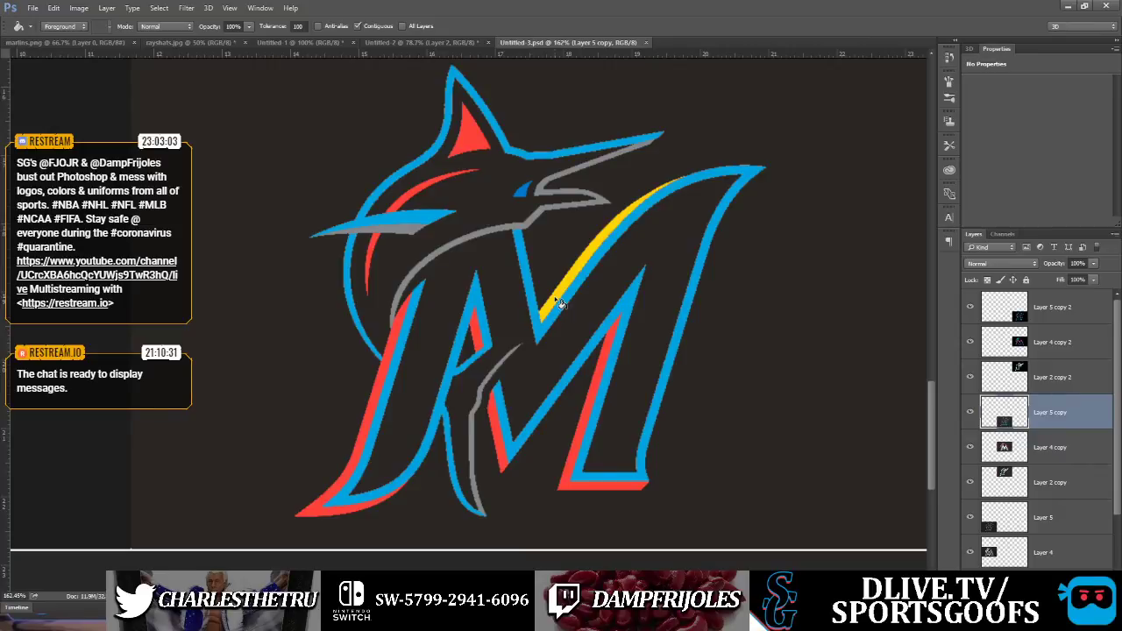
pyautogui.press('alt')
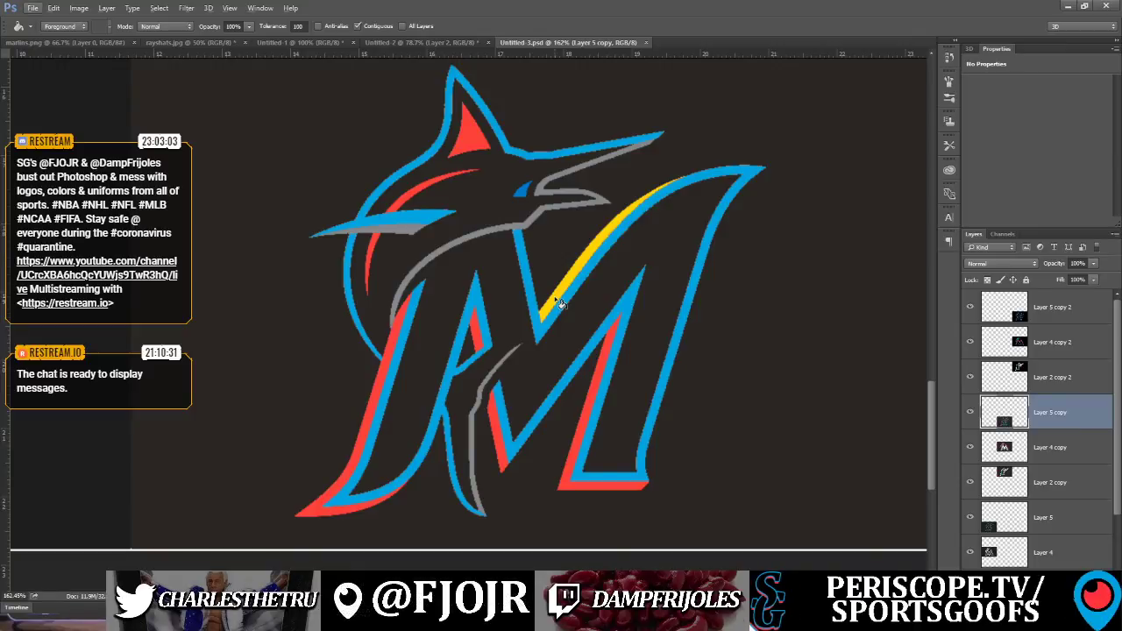
pyautogui.press('alt')
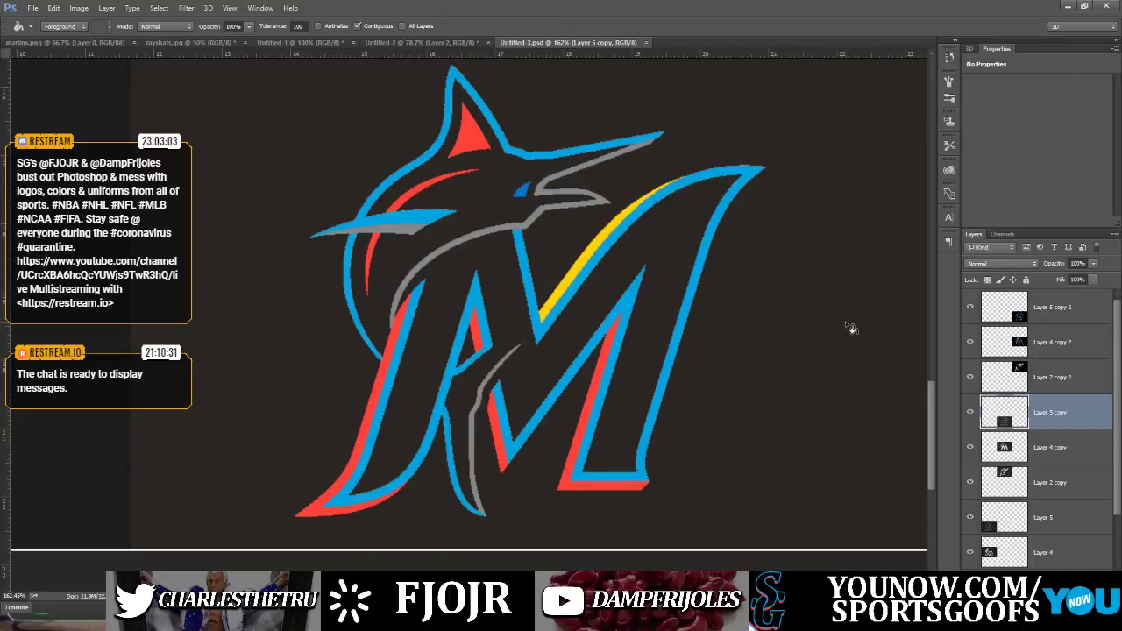
pyautogui.moveTo(929, 428); pyautogui.dragTo(932, 374)
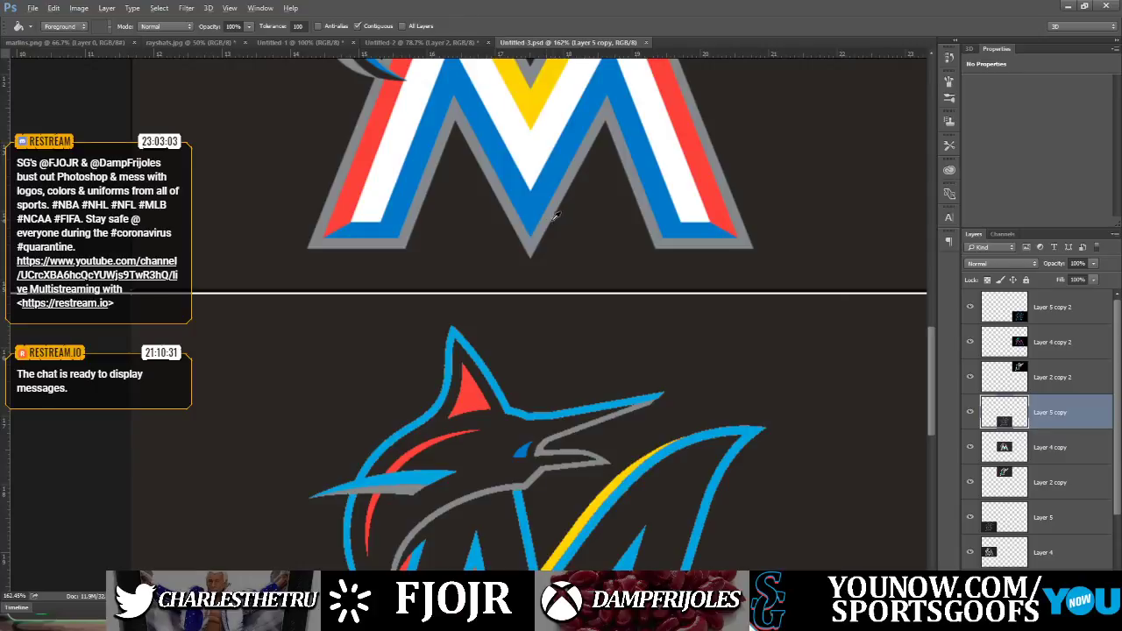
pyautogui.moveTo(929, 382); pyautogui.dragTo(938, 414)
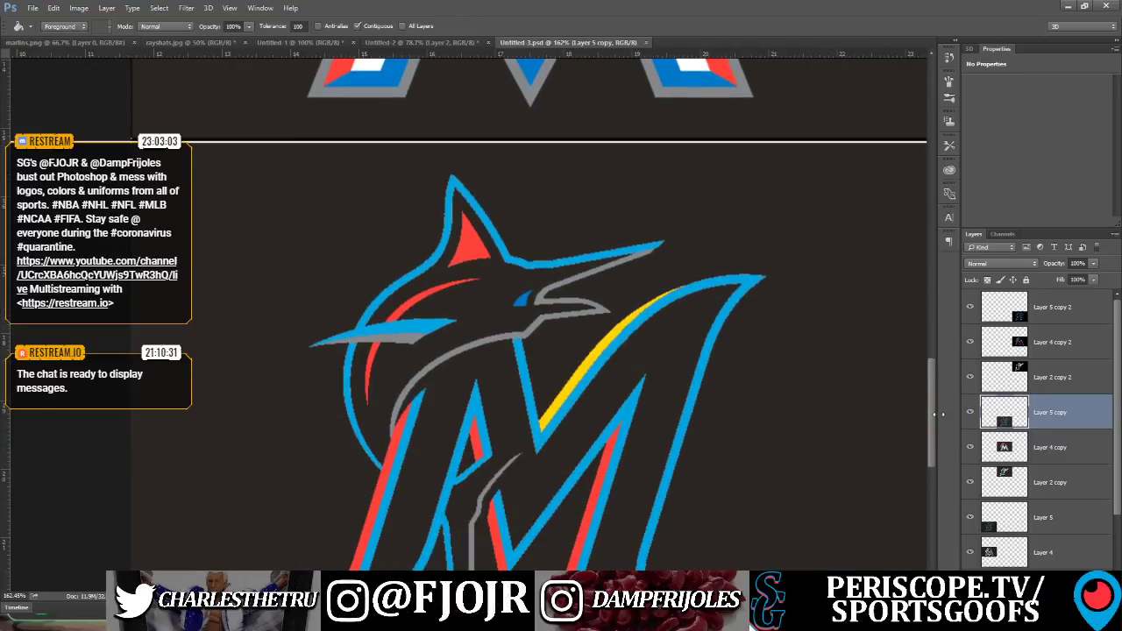
pyautogui.scroll(1, 346, 342)
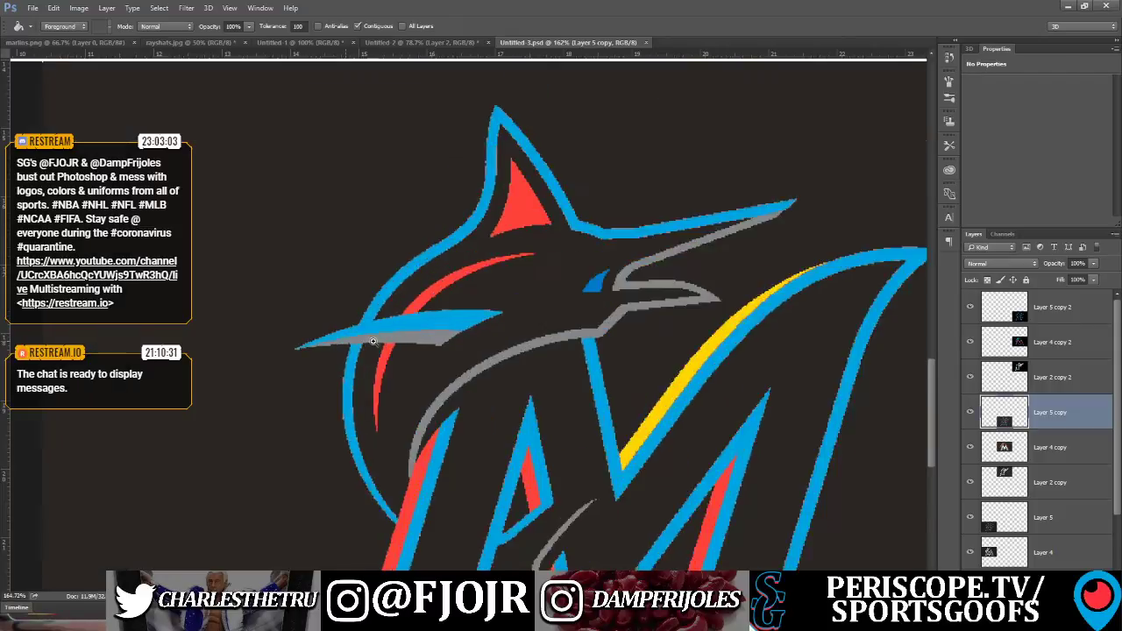
pyautogui.scroll(4, 369, 342)
pyautogui.scroll(-2, 404, 344)
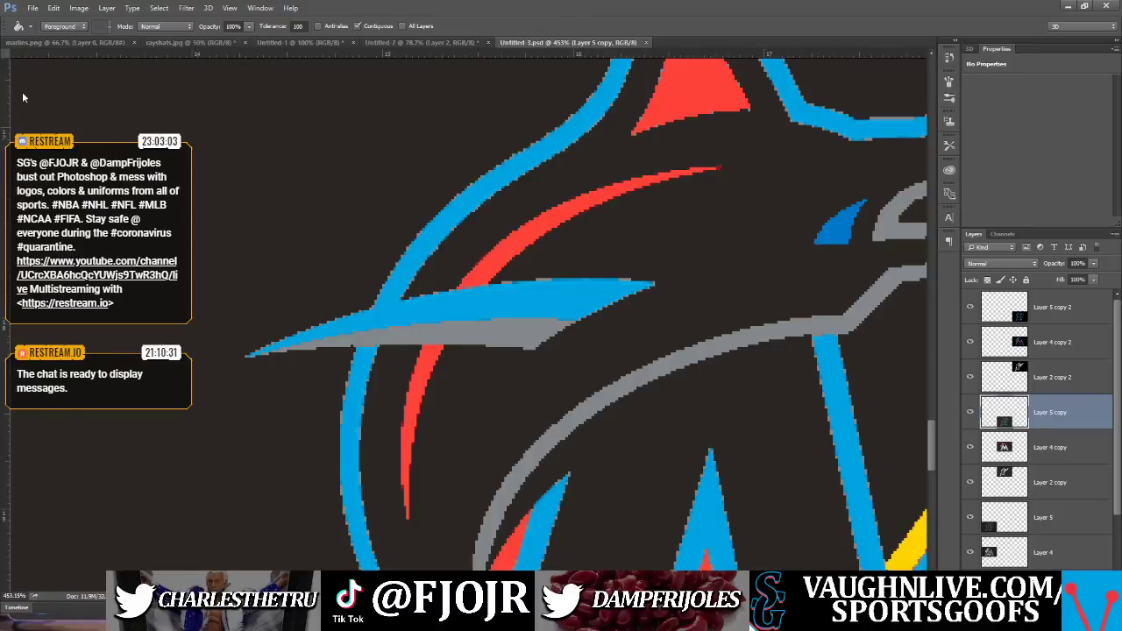
# Outline the light-blue bill stripe with the Polygonal Lasso into a closed selection
pyautogui.press('l')
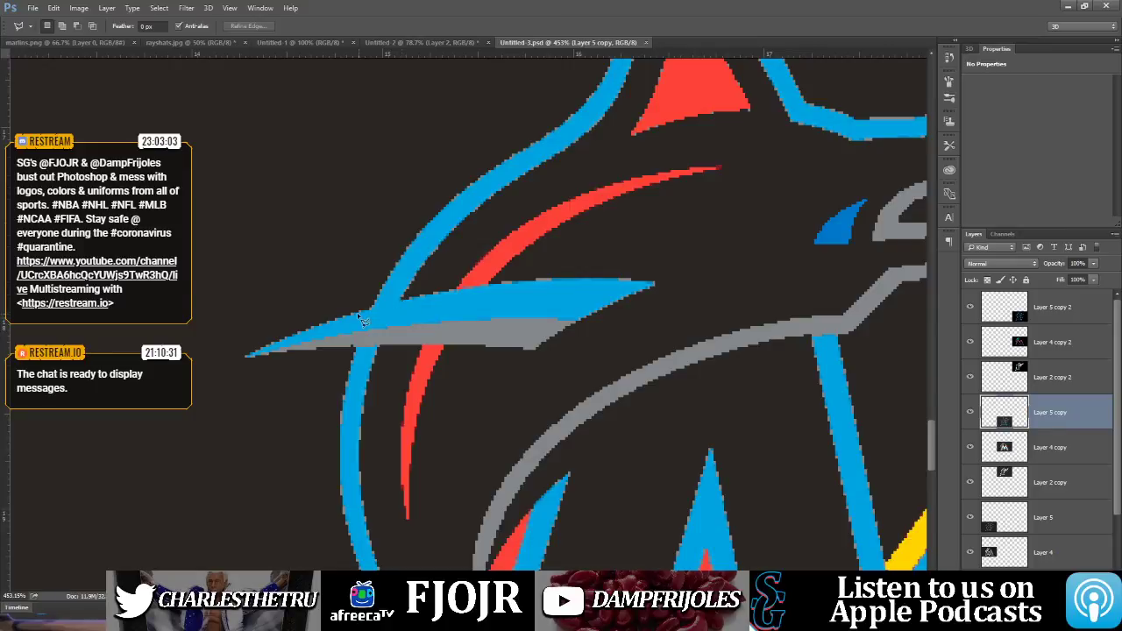
pyautogui.click(408, 300)
pyautogui.click(515, 249)
pyautogui.click(703, 250)
pyautogui.click(651, 351)
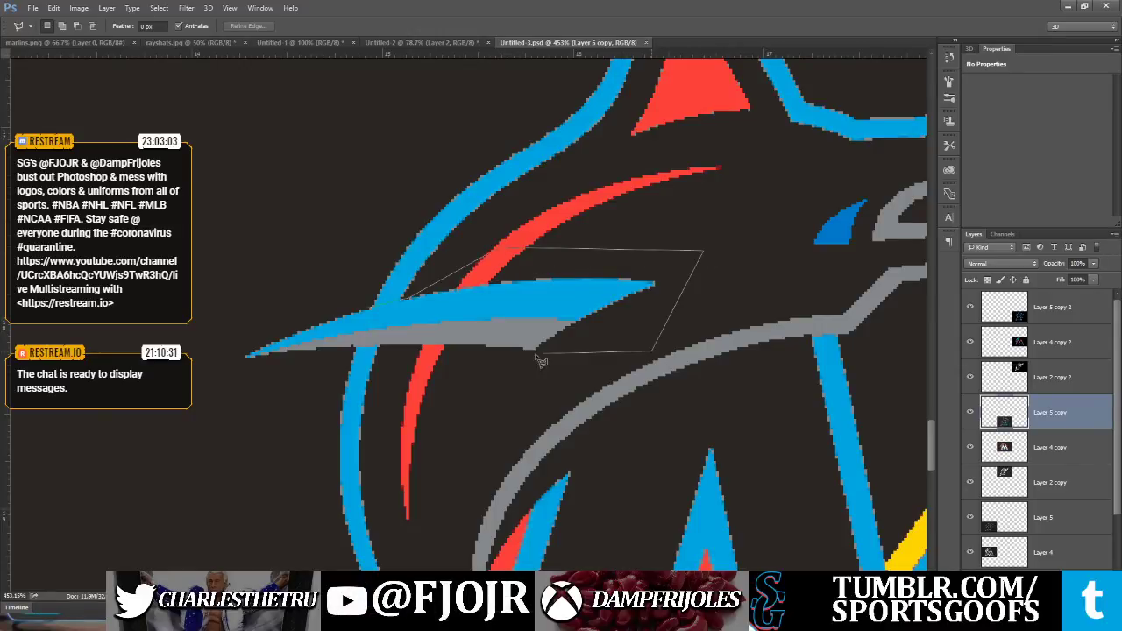
pyautogui.click(343, 352)
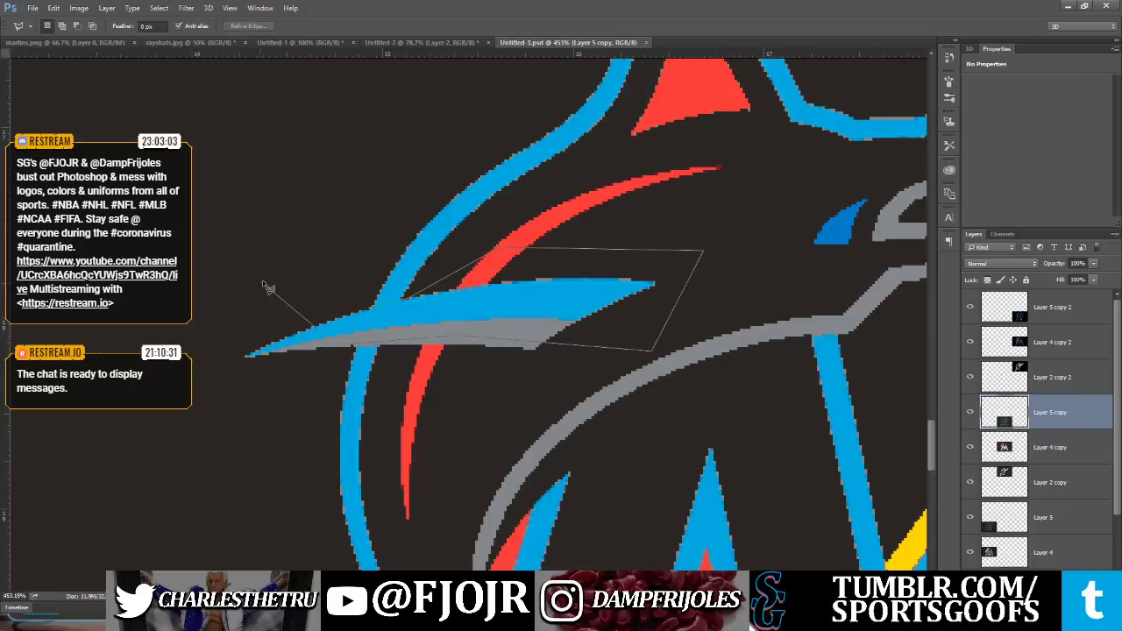
pyautogui.click(223, 386)
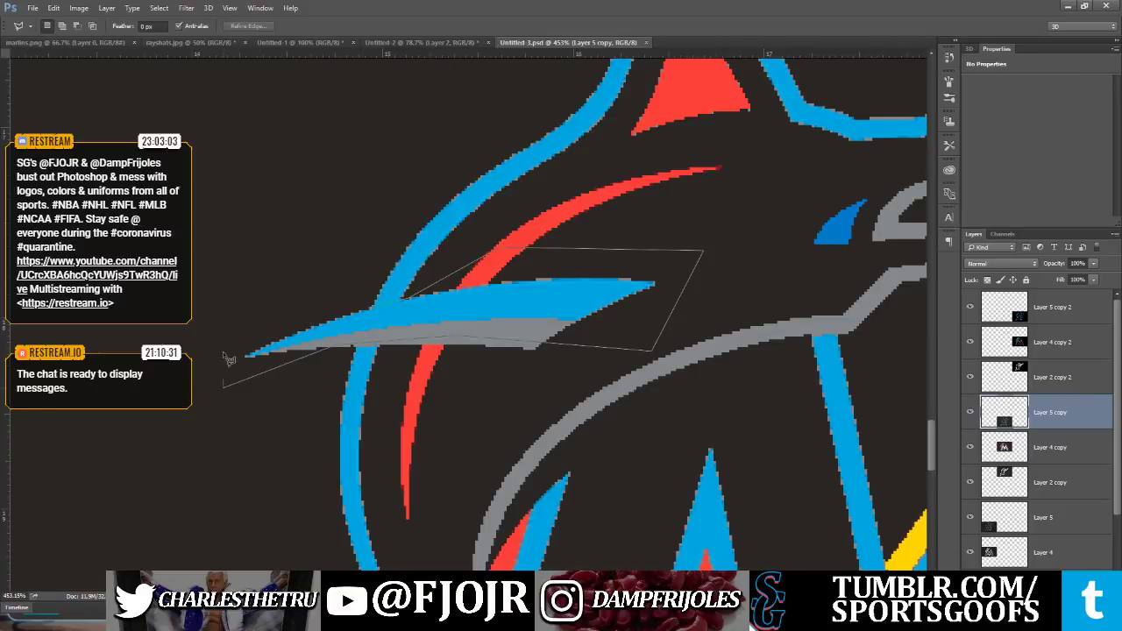
pyautogui.doubleClick(277, 272)
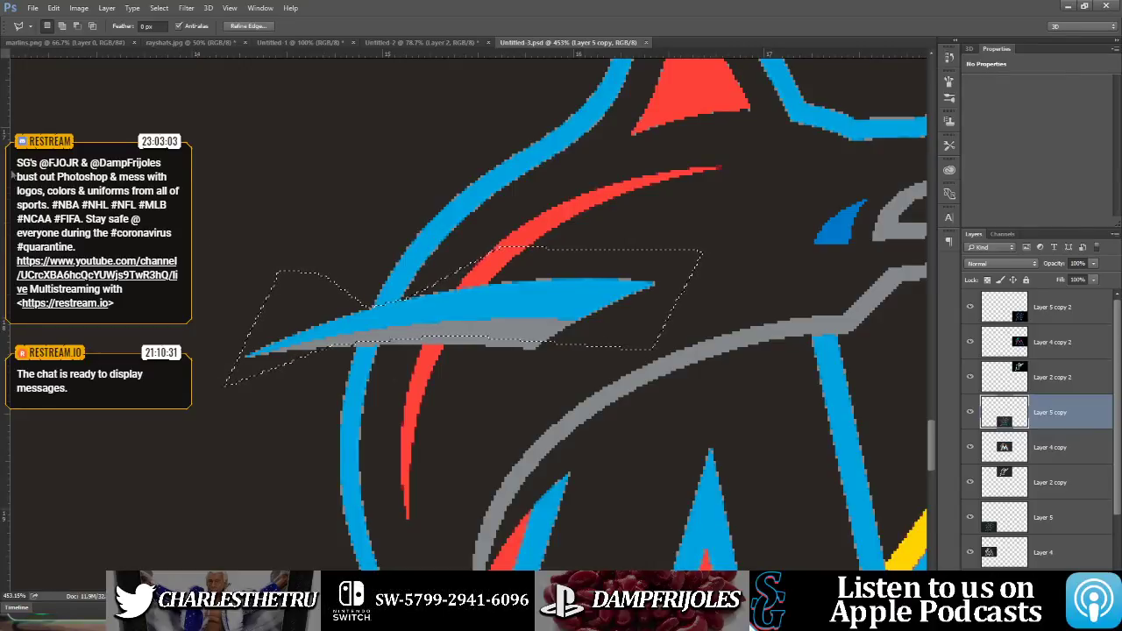
# Bucket-fill the selected stripe with darker blue and zoom to fit the whole grid
pyautogui.press('g')
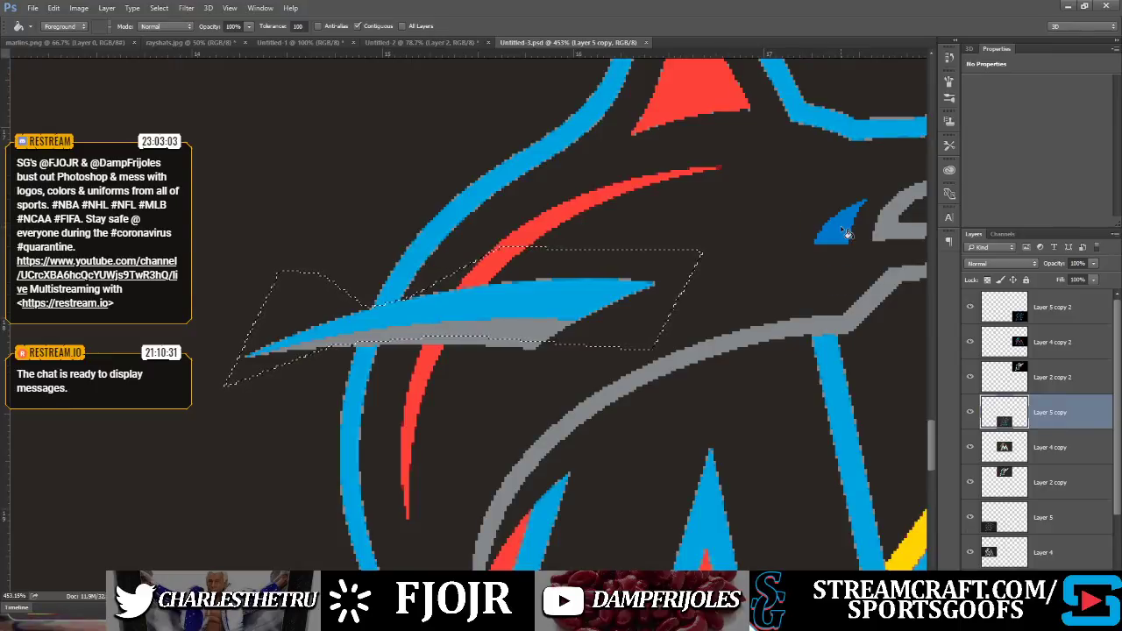
pyautogui.click(537, 308)
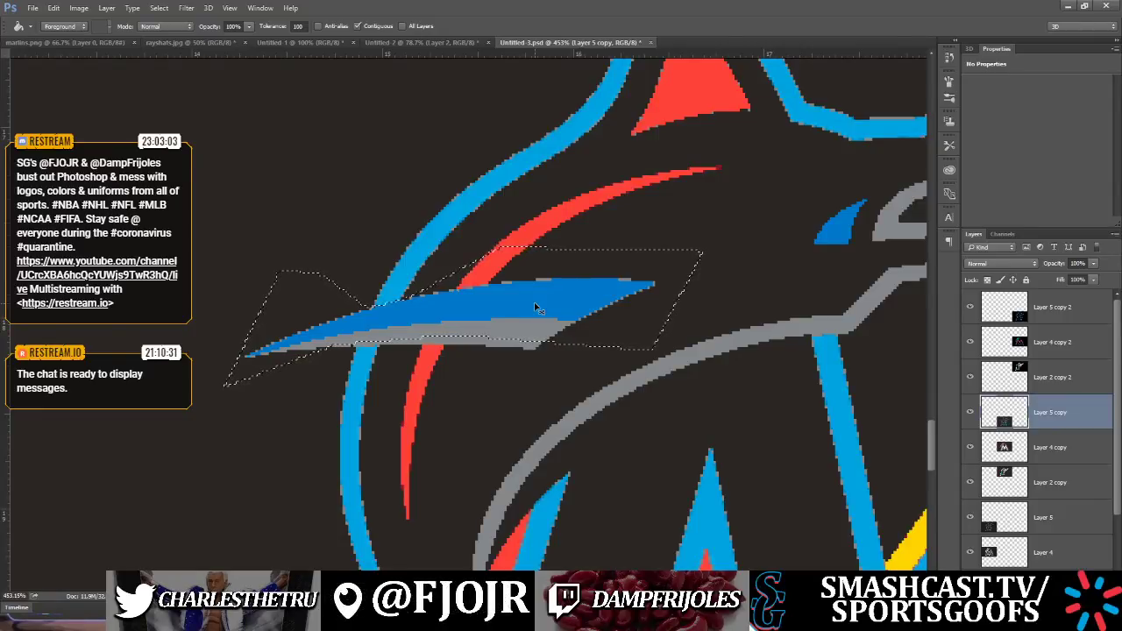
pyautogui.scroll(-5, 537, 307)
pyautogui.hotkey('ctrl', '0')
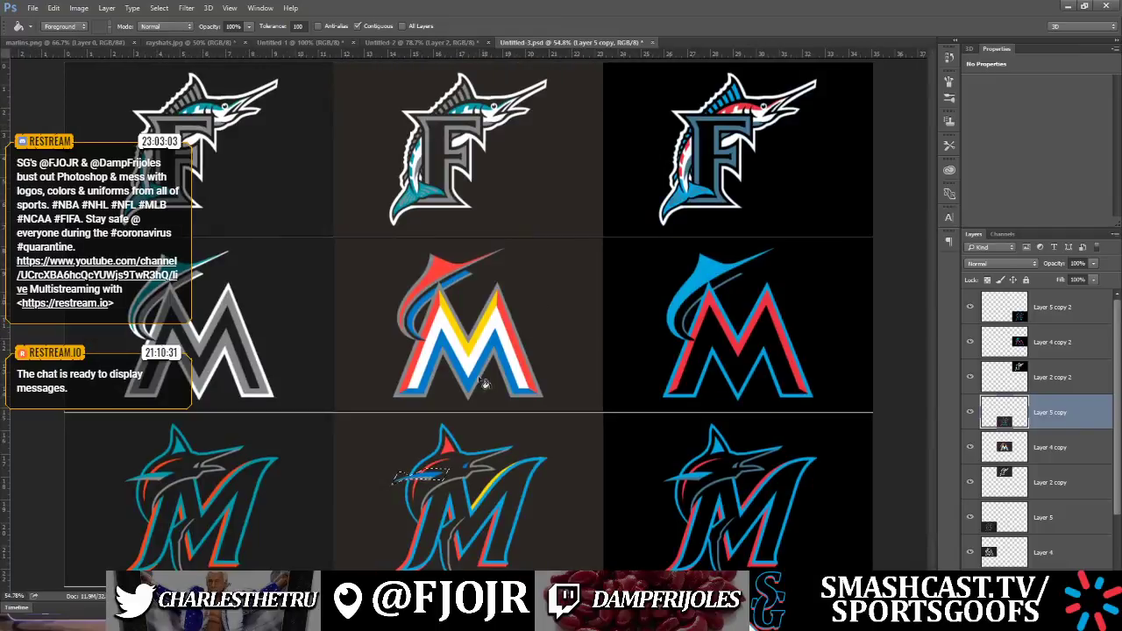
pyautogui.moveTo(423, 477); pyautogui.dragTo(483, 470)
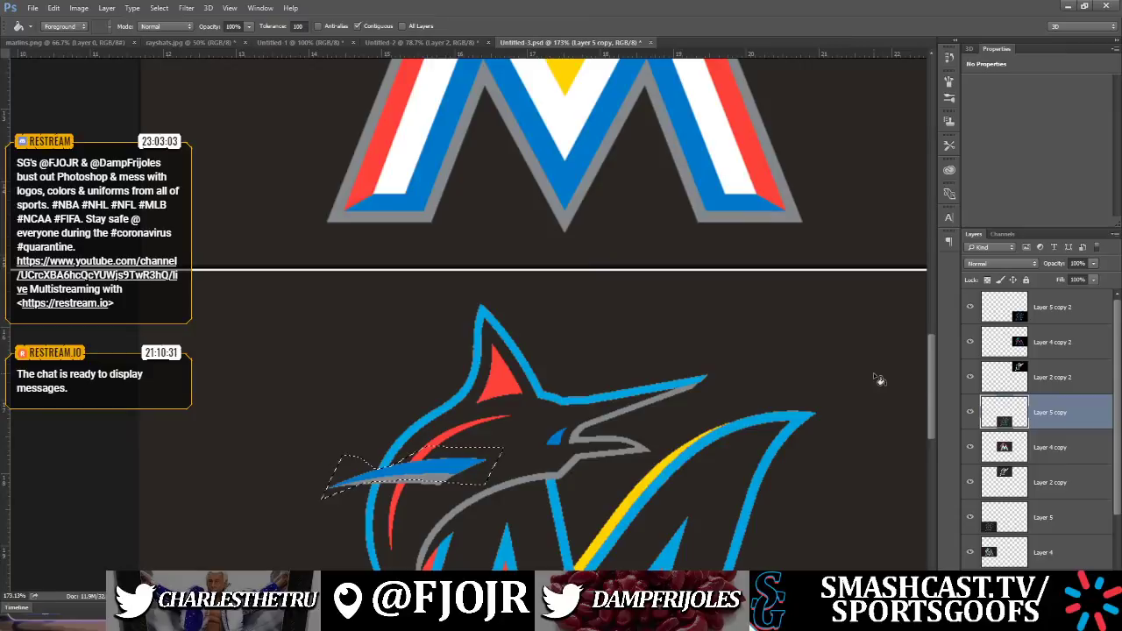
pyautogui.moveTo(933, 390); pyautogui.dragTo(931, 438)
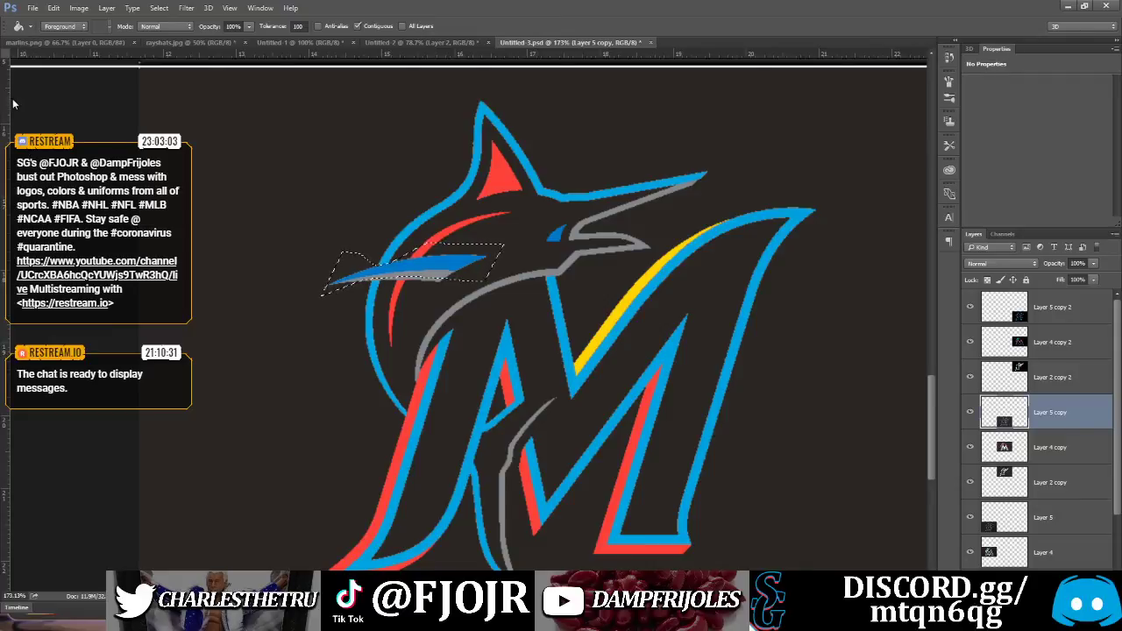
pyautogui.press('w')
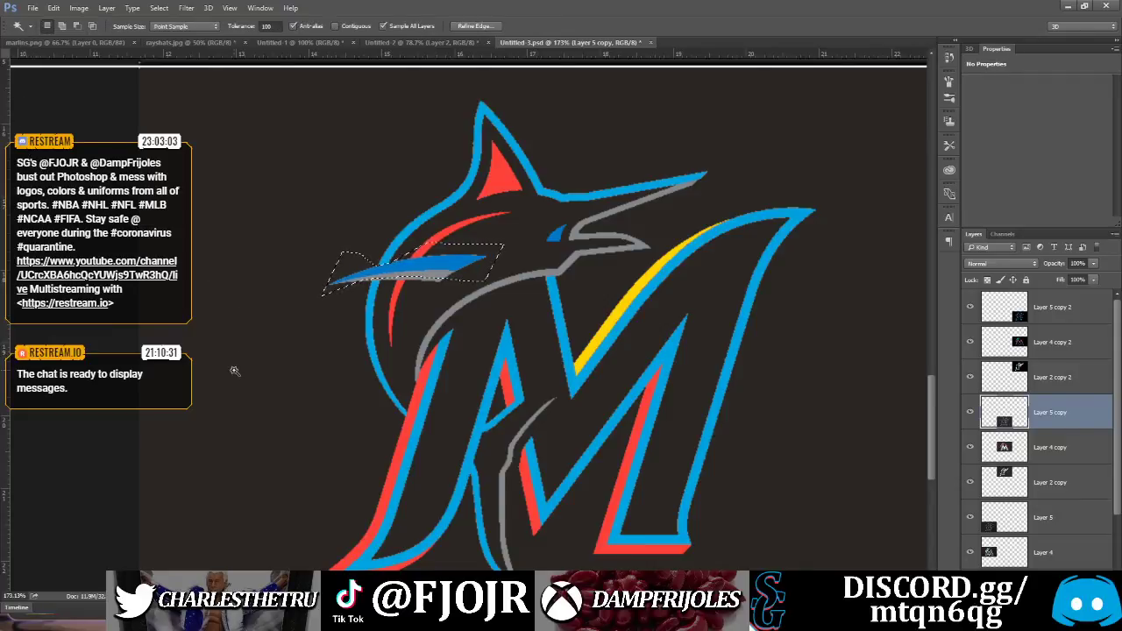
# With Contiguous on, Magic Wand-select the dark background around the modern Marlins logo, retrying several times
pyautogui.click(405, 360)
pyautogui.hotkey('ctrl', 'd')
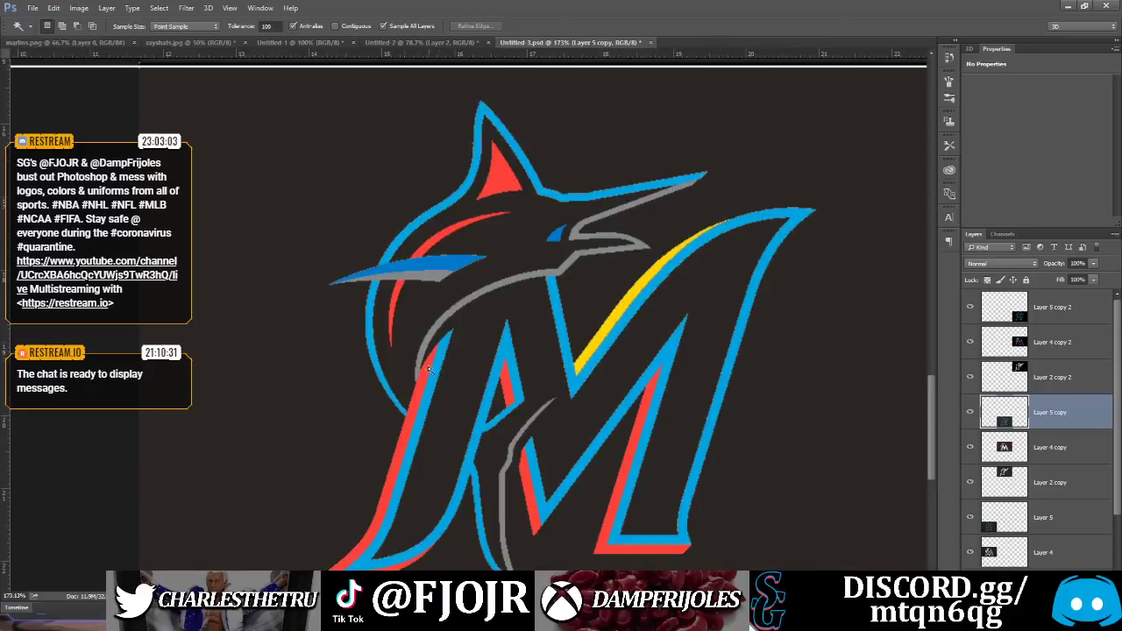
pyautogui.click(351, 27)
pyautogui.click(459, 438)
pyautogui.hotkey('ctrl', 'd')
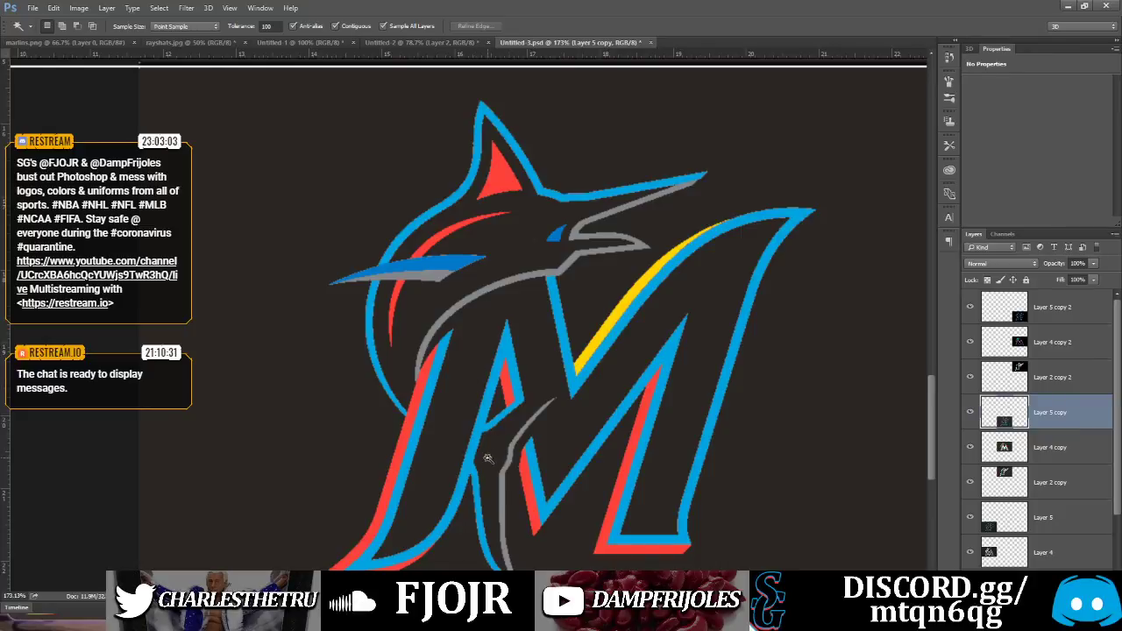
pyautogui.click(339, 461)
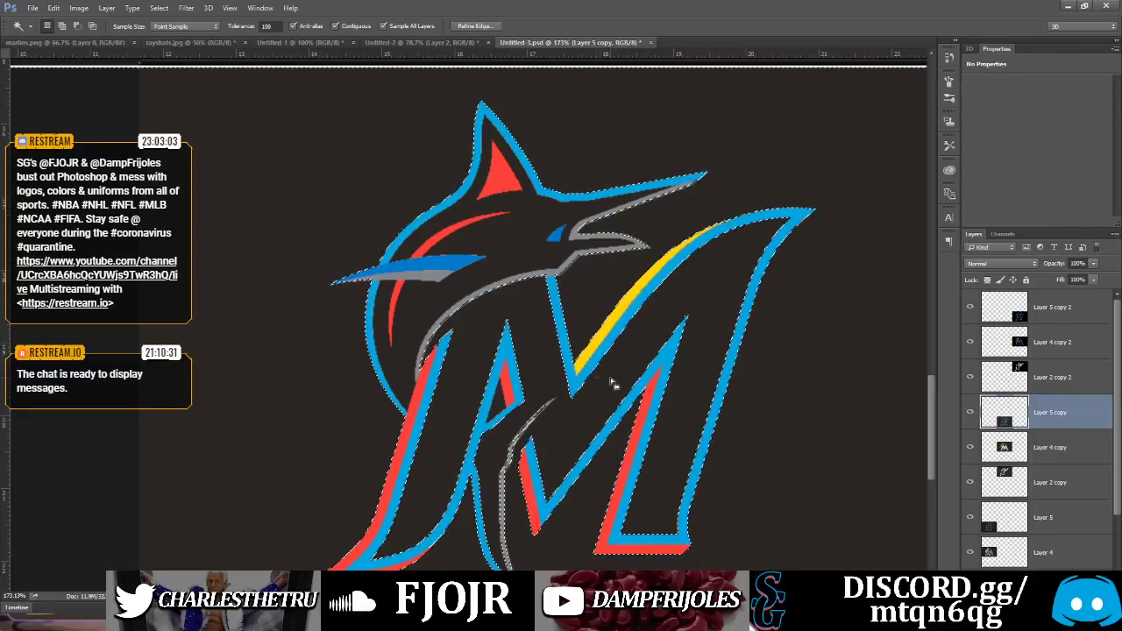
pyautogui.hotkey('ctrl', 'd')
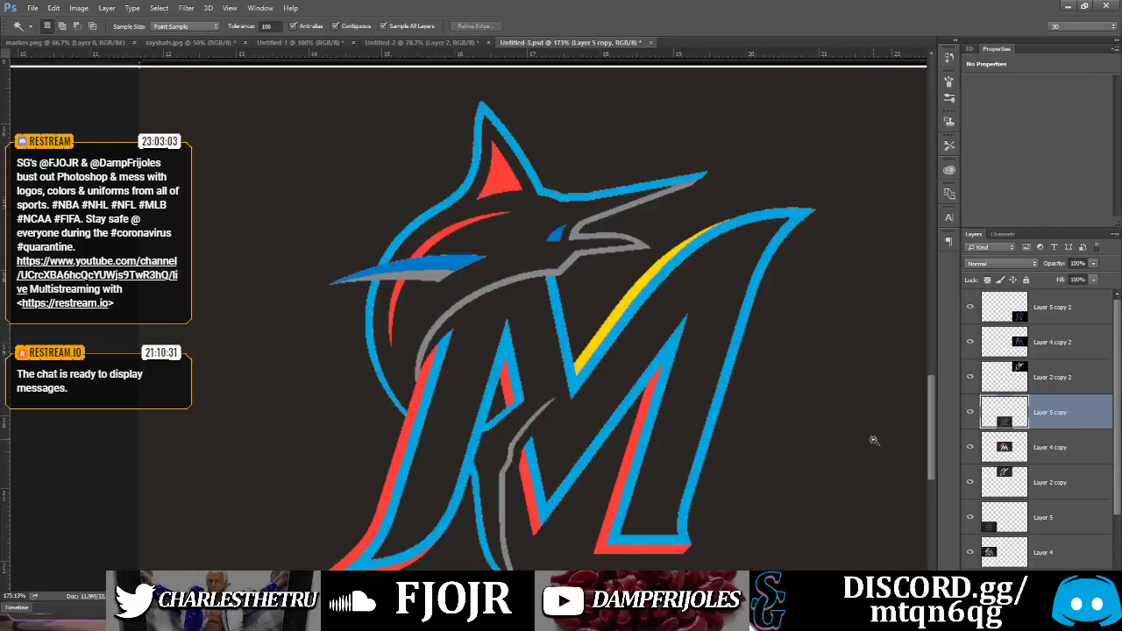
pyautogui.scroll(-1, 1118, 421)
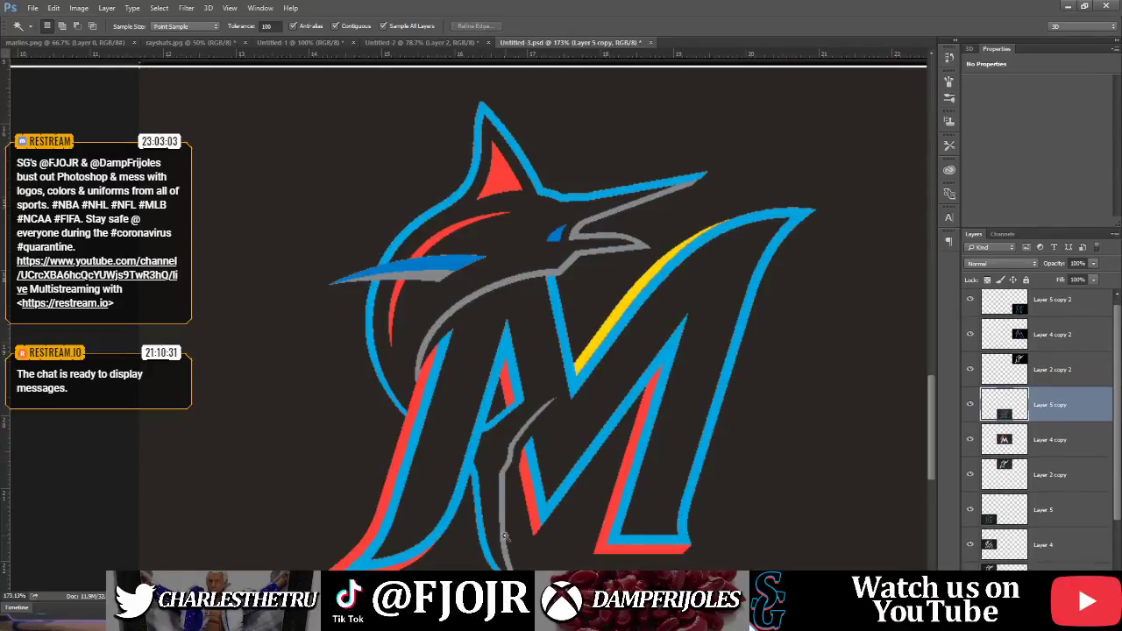
pyautogui.click(770, 512)
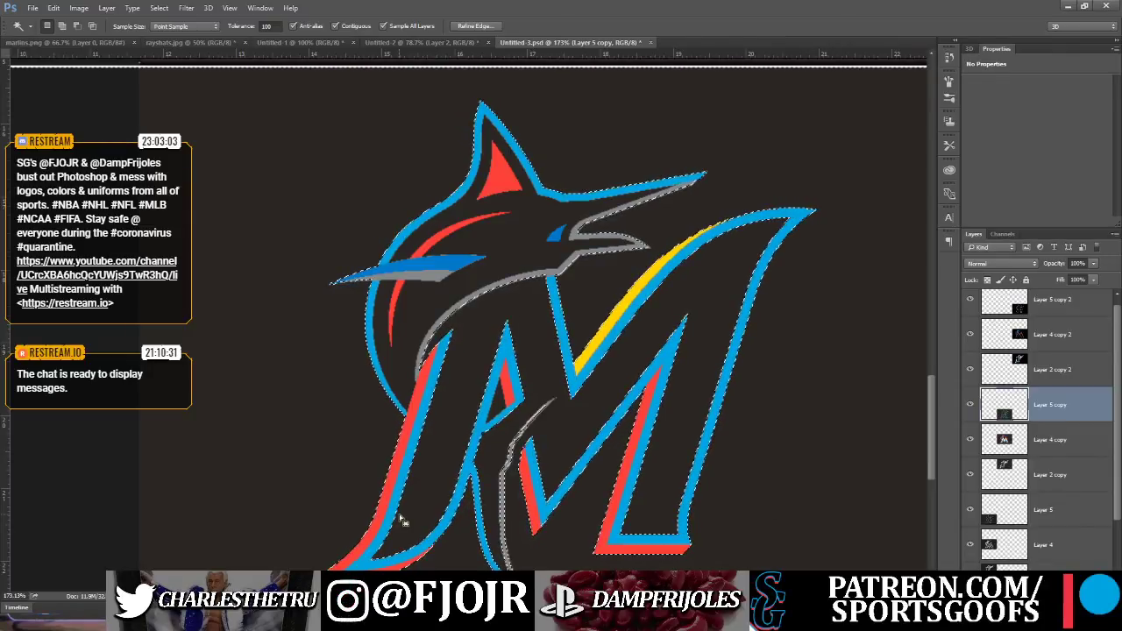
pyautogui.hotkey('ctrl', 'd')
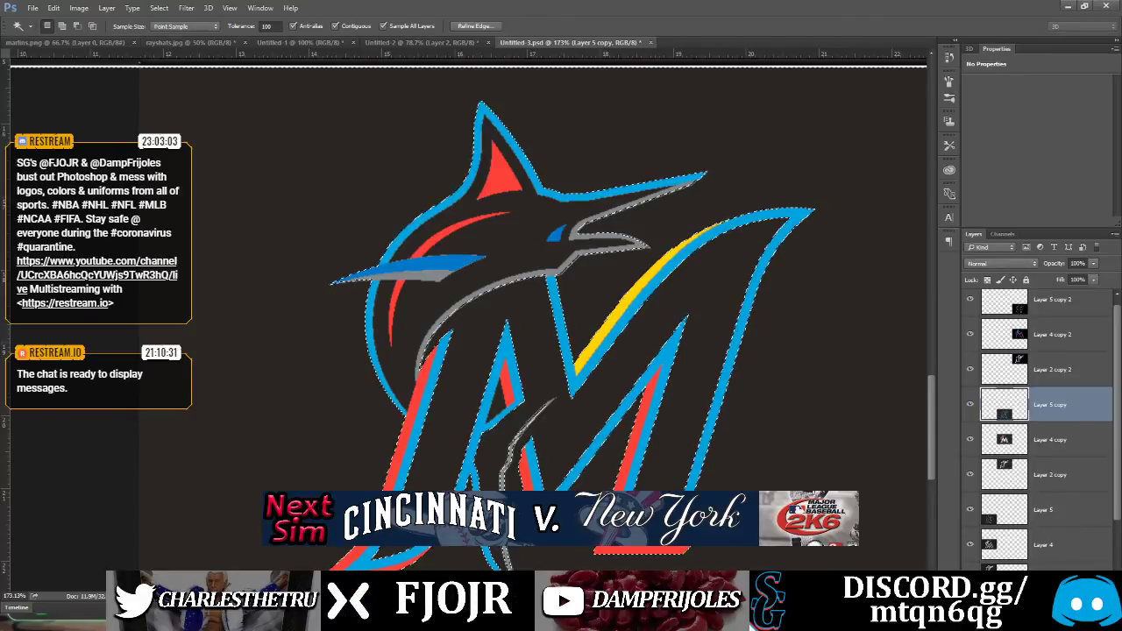
pyautogui.hotkey('ctrl', 'n')
pyautogui.press('Return')
pyautogui.hotkey('ctrl', 'v')
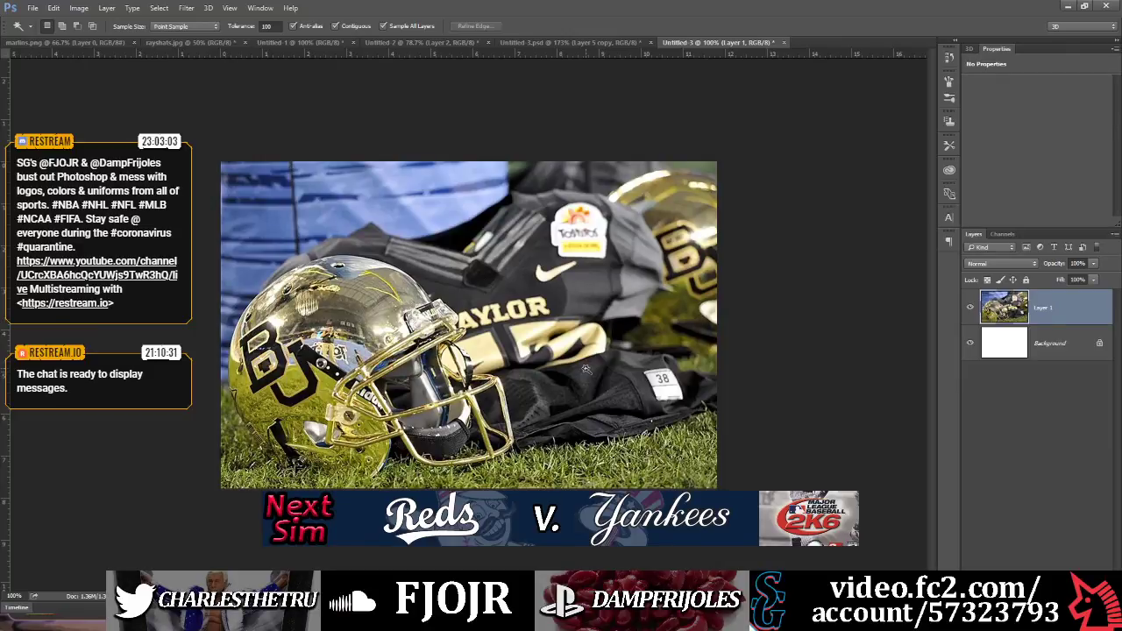
pyautogui.press('v')
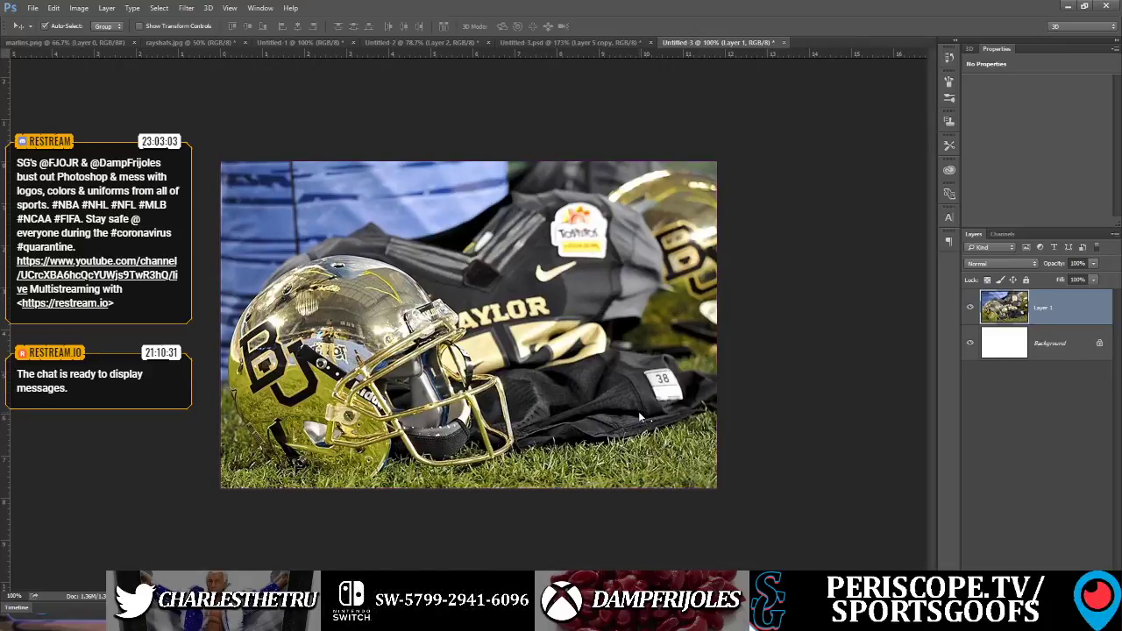
pyautogui.hotkey('ctrl', 'w')
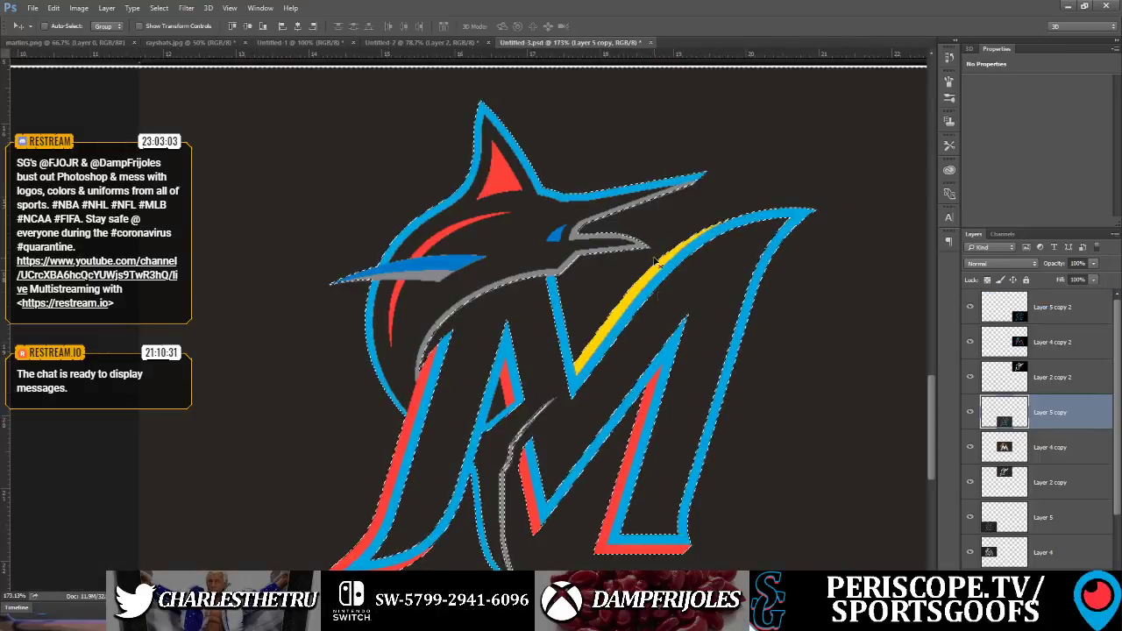
# Deselect and set the Magic Wand tolerance to 50
pyautogui.hotkey('ctrl', '-')
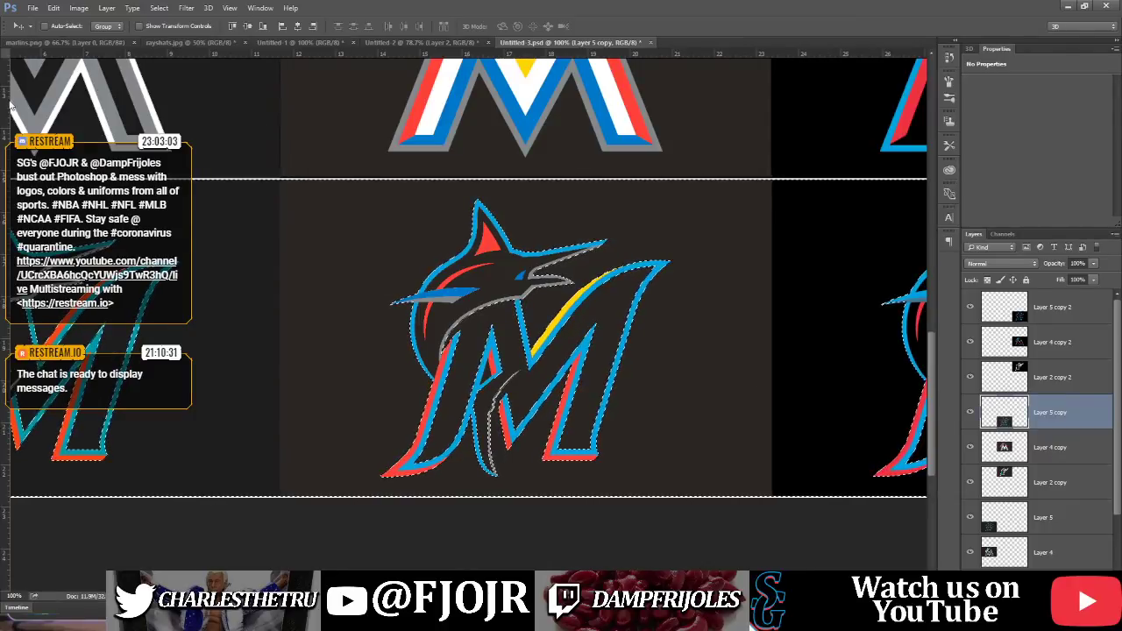
pyautogui.press('w')
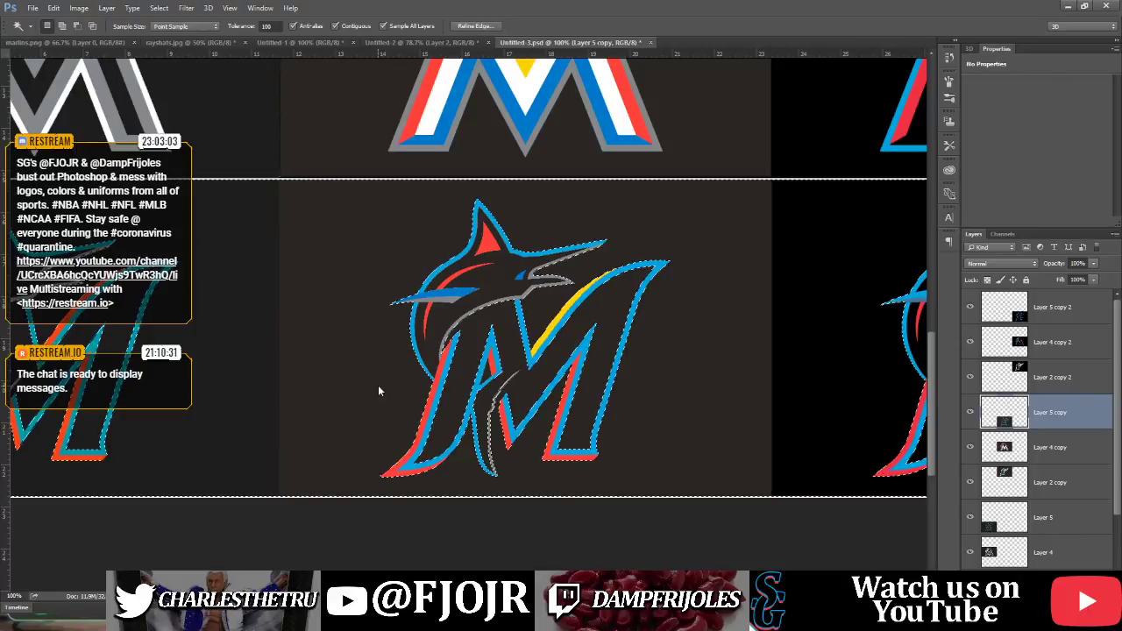
pyautogui.hotkey('ctrl', 'd')
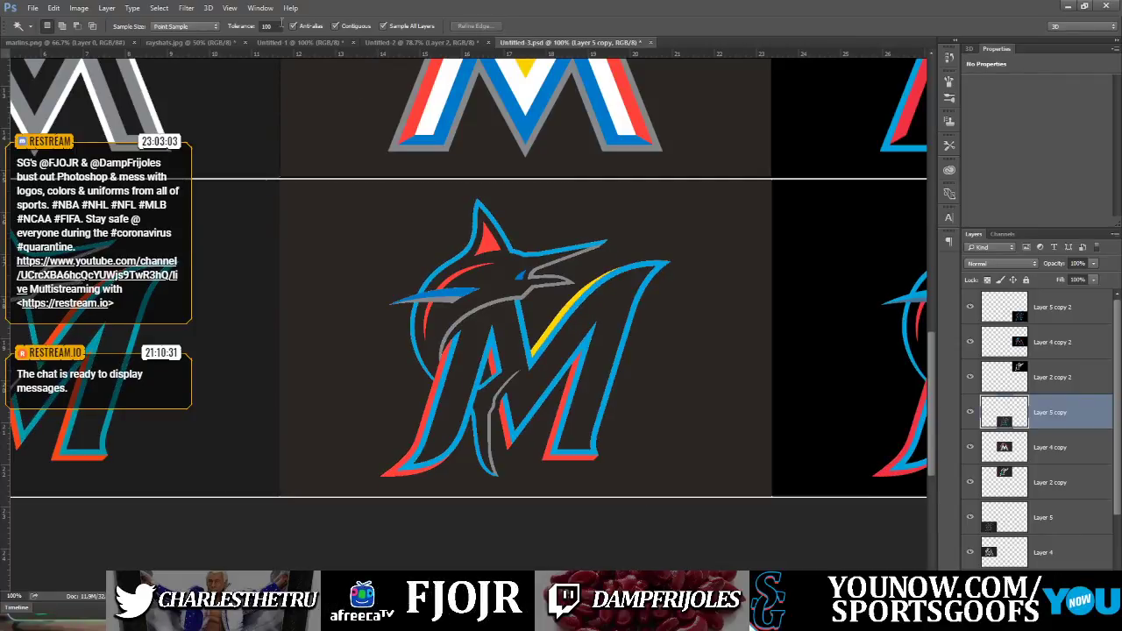
pyautogui.doubleClick(272, 27)
pyautogui.write('50')
# Select the dark background around the bottom-row modern Marlins logos and zoom to fit the grid
pyautogui.click(329, 249)
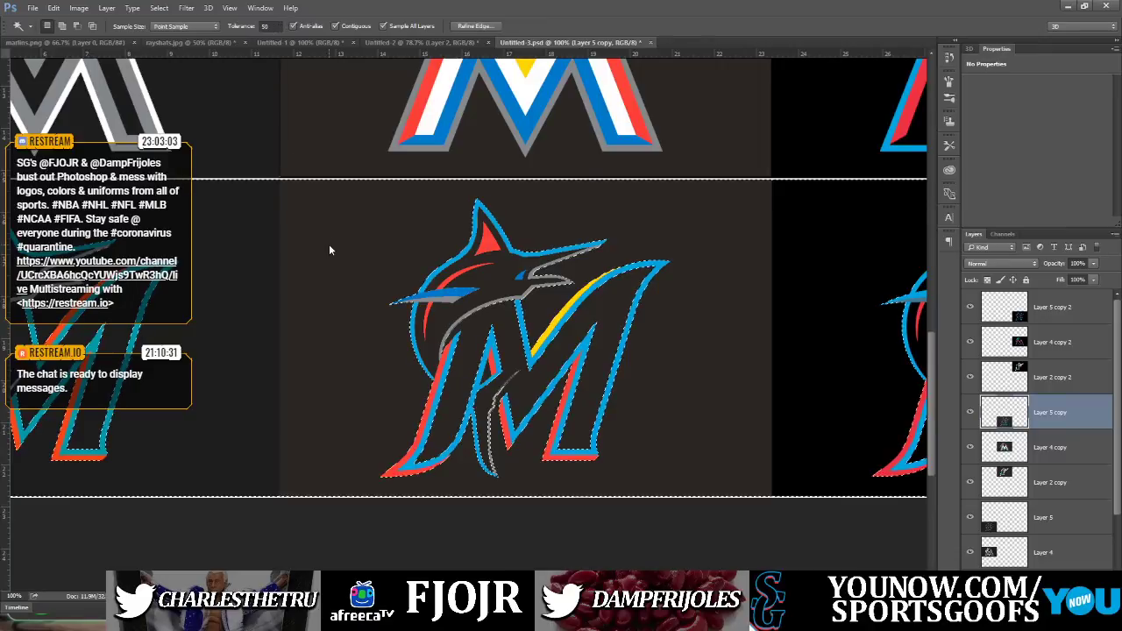
pyautogui.hotkey('ctrl', 'd')
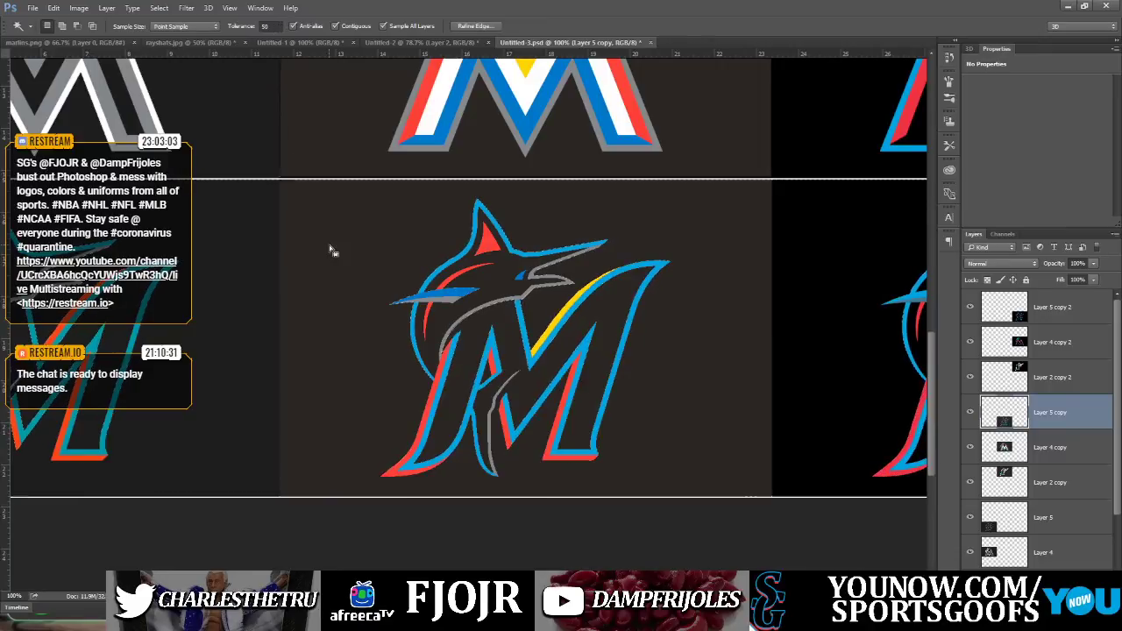
pyautogui.click(604, 347)
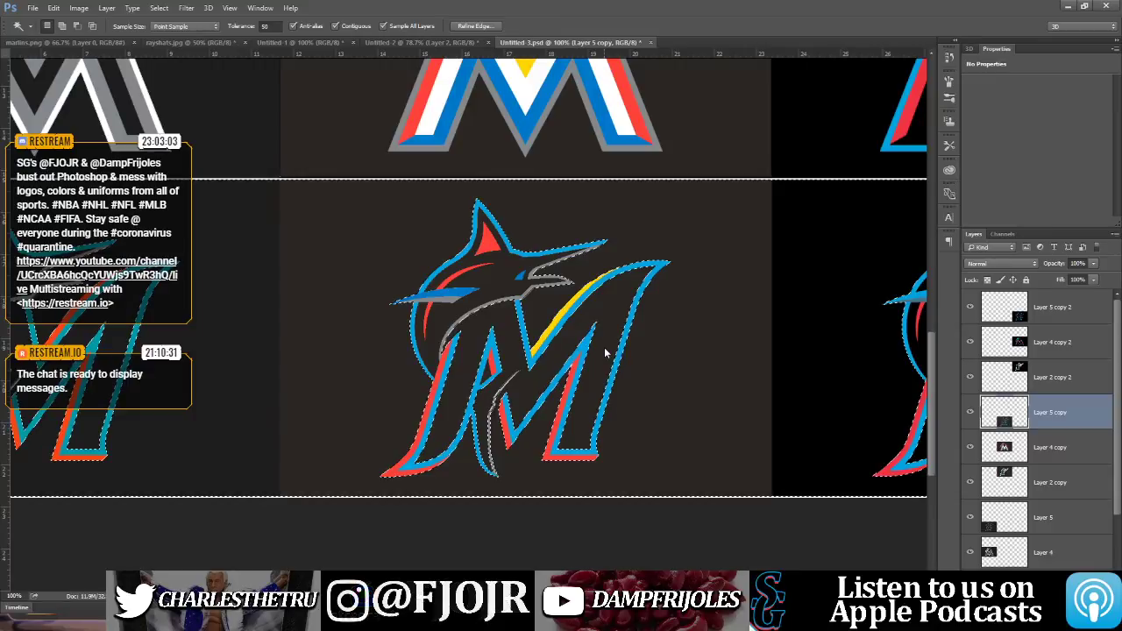
pyautogui.click(969, 414)
pyautogui.click(969, 414)
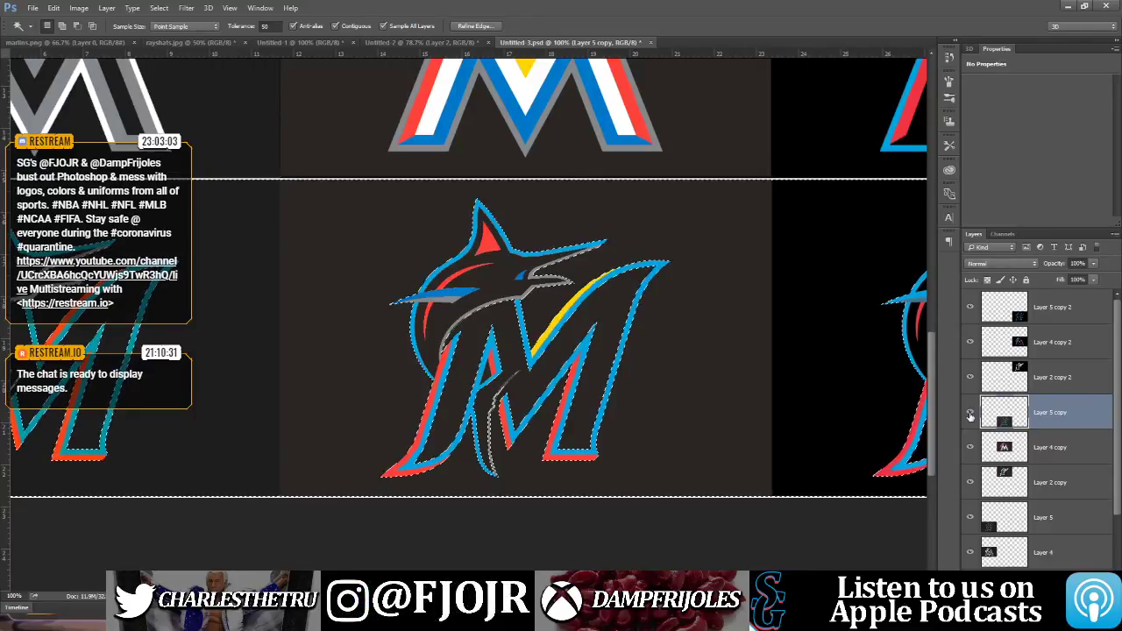
pyautogui.click(502, 281)
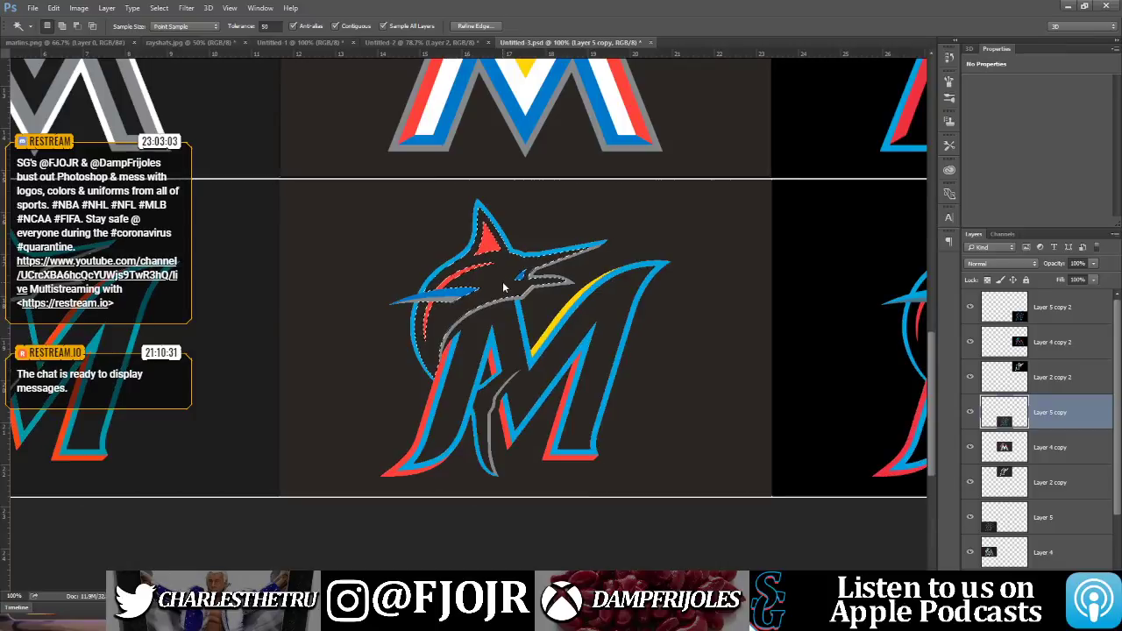
pyautogui.click(502, 331)
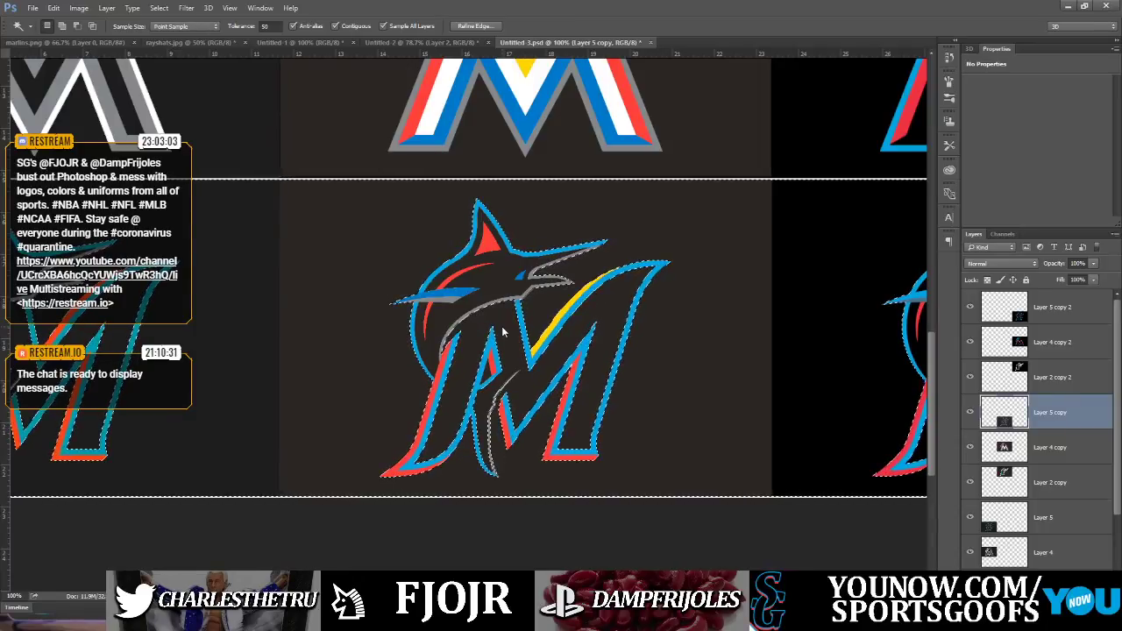
pyautogui.hotkey('ctrl', '0')
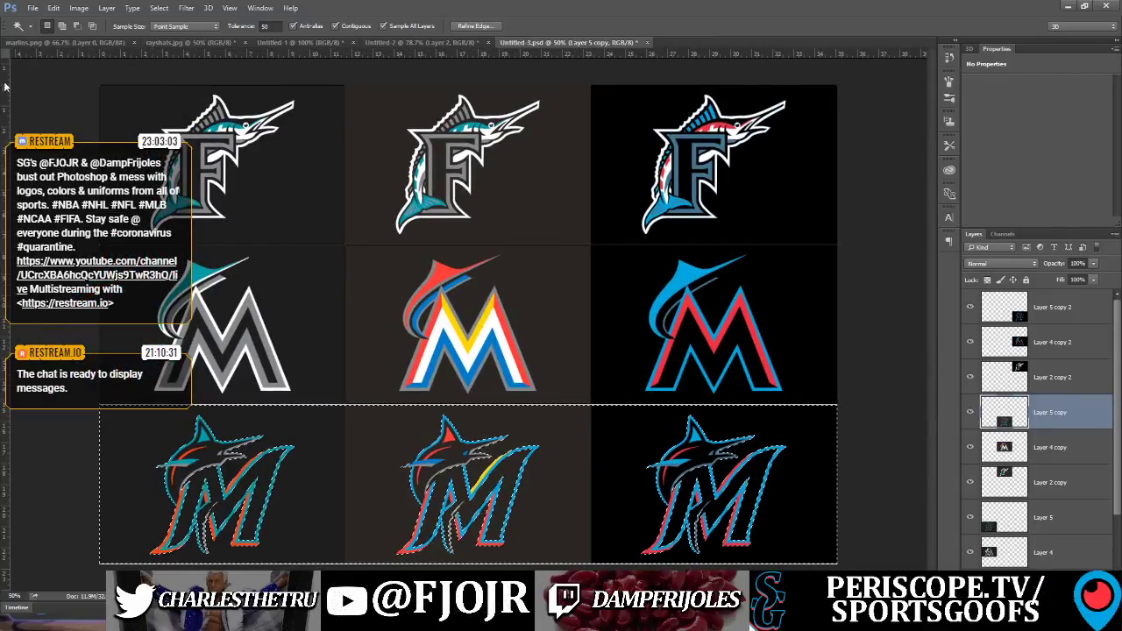
# Subtract the bottom-left and bottom-right cells with the Rectangular Marquee, then zoom into the middle logo
pyautogui.press('m')
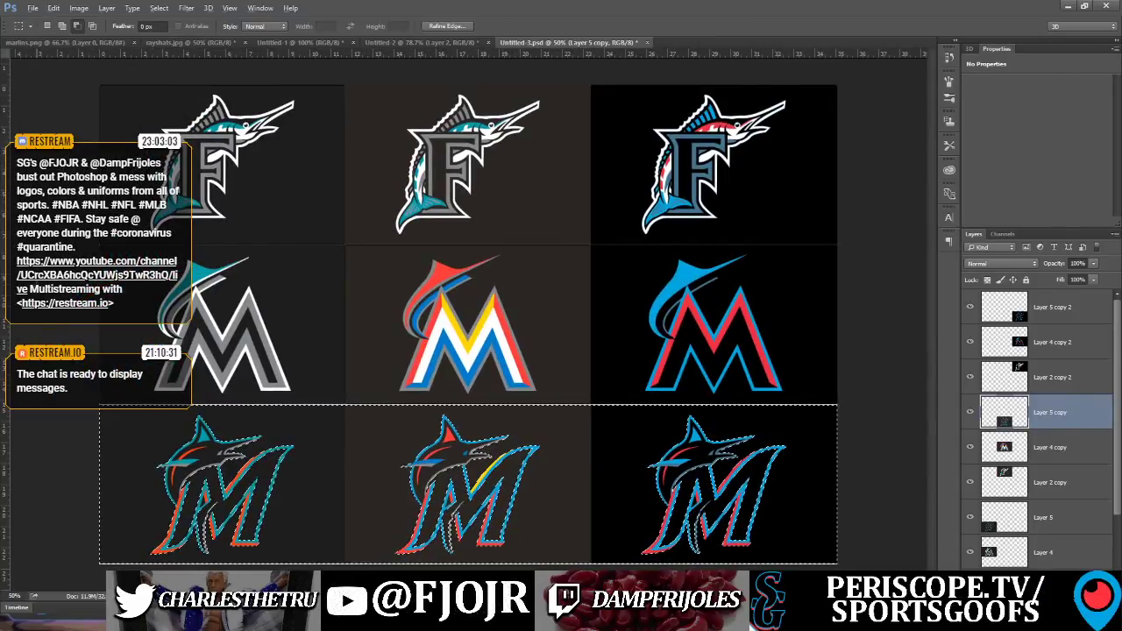
pyautogui.moveTo(99, 368); pyautogui.dragTo(351, 564)
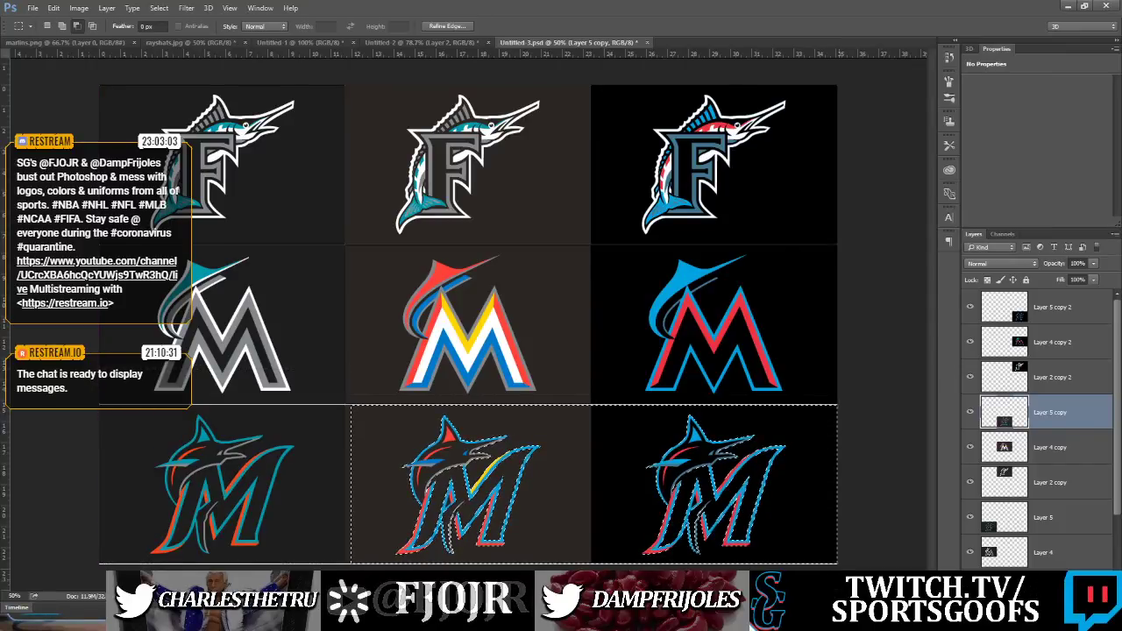
pyautogui.moveTo(836, 563); pyautogui.dragTo(583, 297)
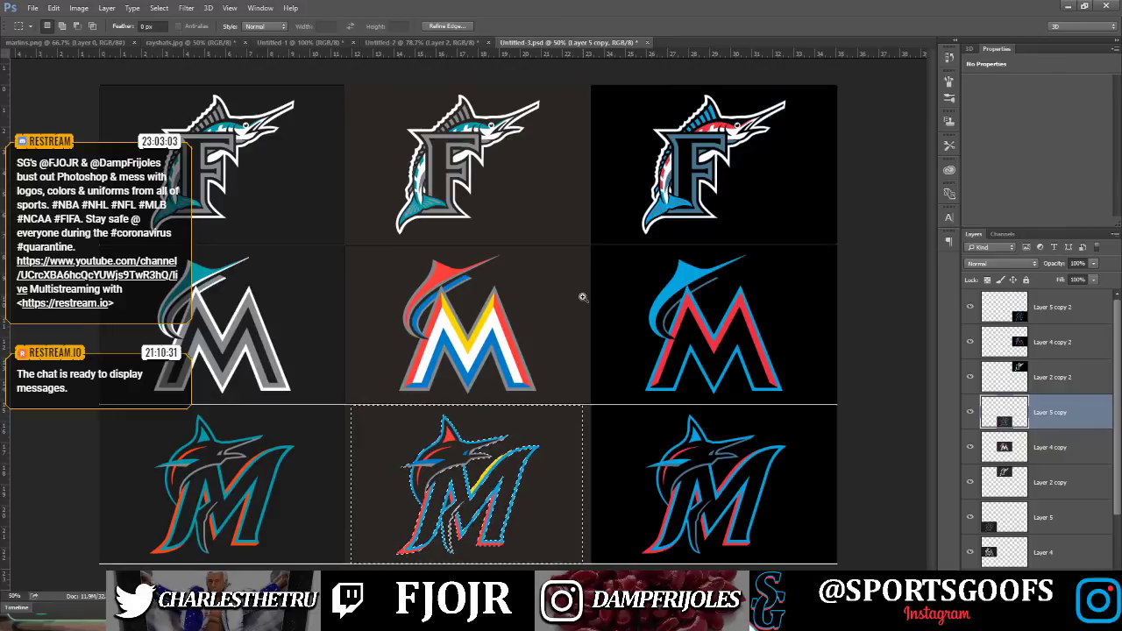
pyautogui.moveTo(445, 465); pyautogui.dragTo(902, 347)
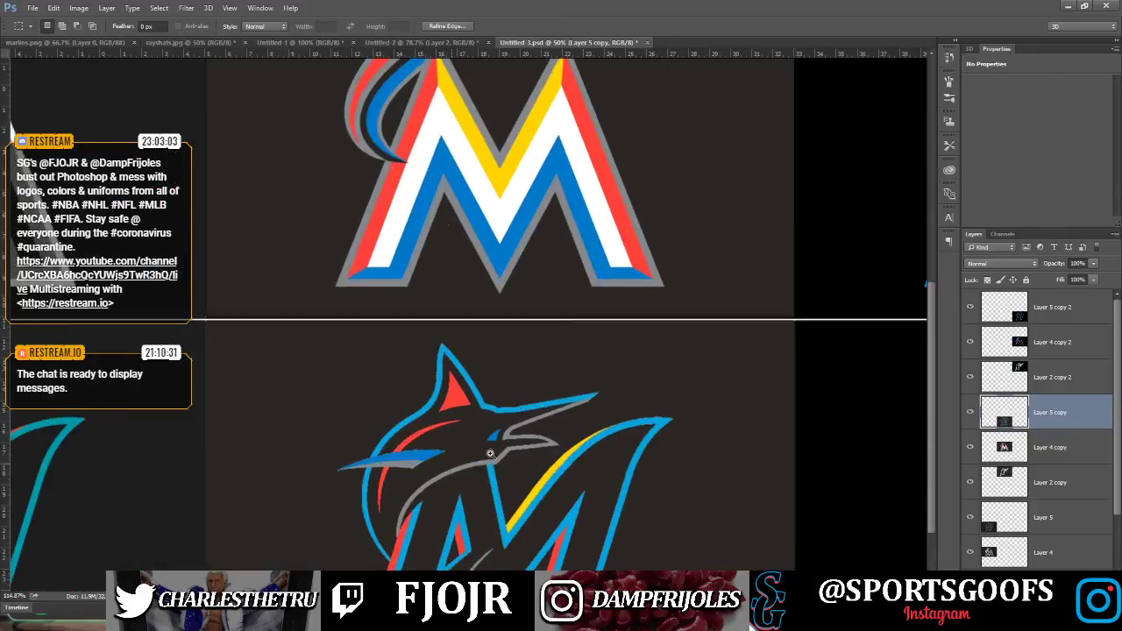
pyautogui.moveTo(929, 358); pyautogui.dragTo(933, 392)
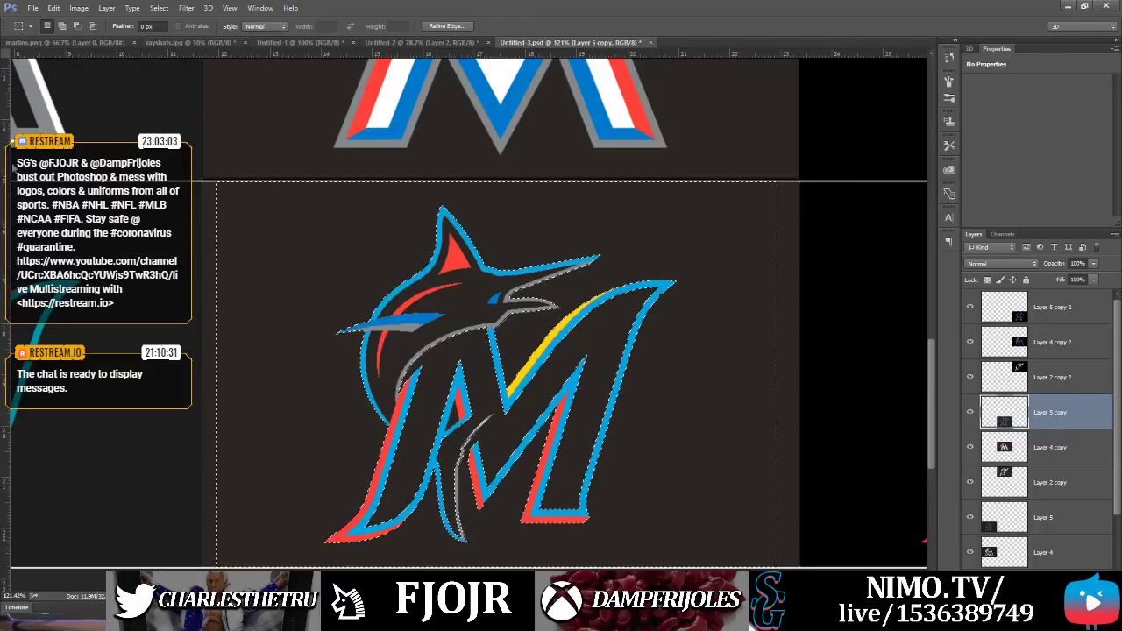
# Switch to the Pencil tool for hard-edged white painting
pyautogui.click(13, 165)
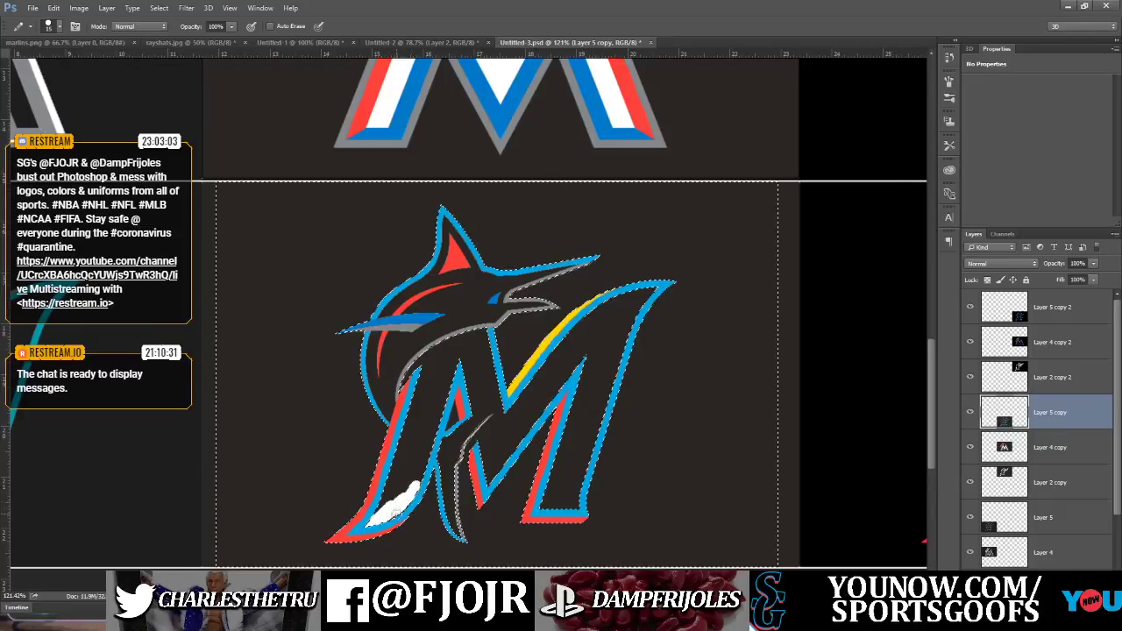
# Pencil white up through the M's left leg and along the base of the right leg
pyautogui.moveTo(392, 482); pyautogui.dragTo(385, 505)
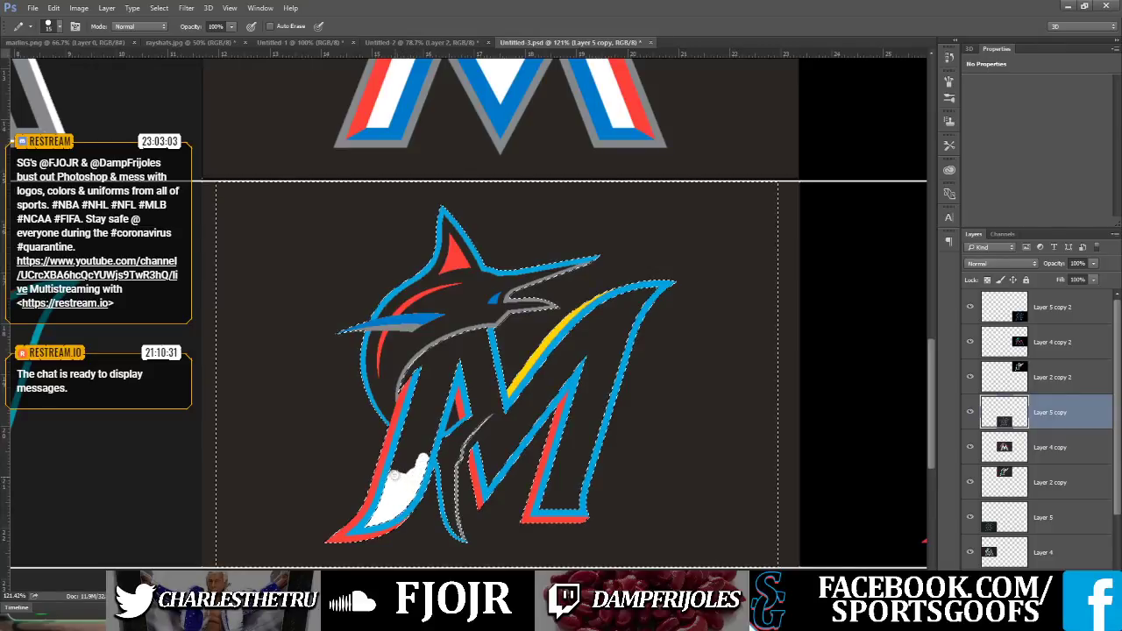
pyautogui.moveTo(394, 475); pyautogui.dragTo(415, 468)
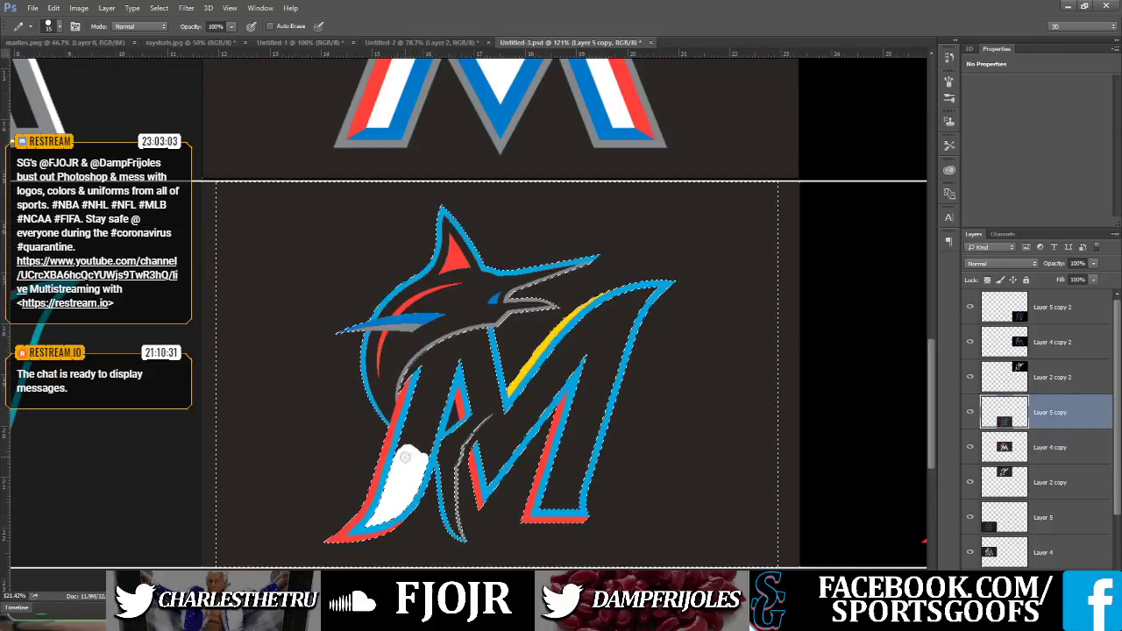
pyautogui.moveTo(398, 449)
pyautogui.mouseDown()
pyautogui.moveTo(410, 407)
pyautogui.moveTo(412, 442)
pyautogui.mouseUp()
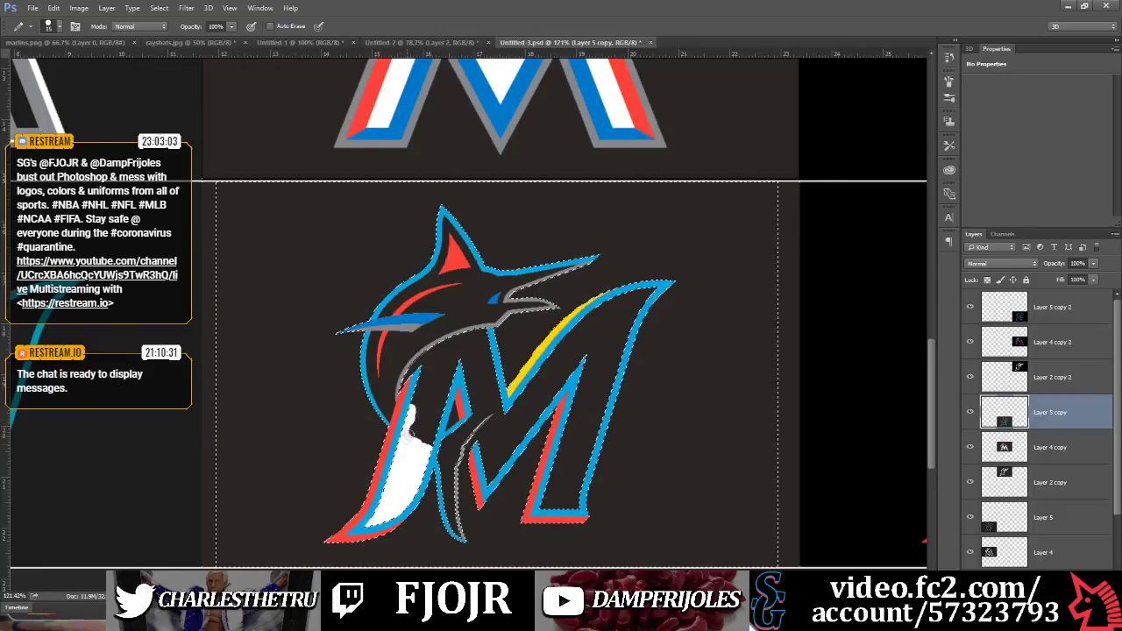
pyautogui.moveTo(430, 426); pyautogui.dragTo(431, 397)
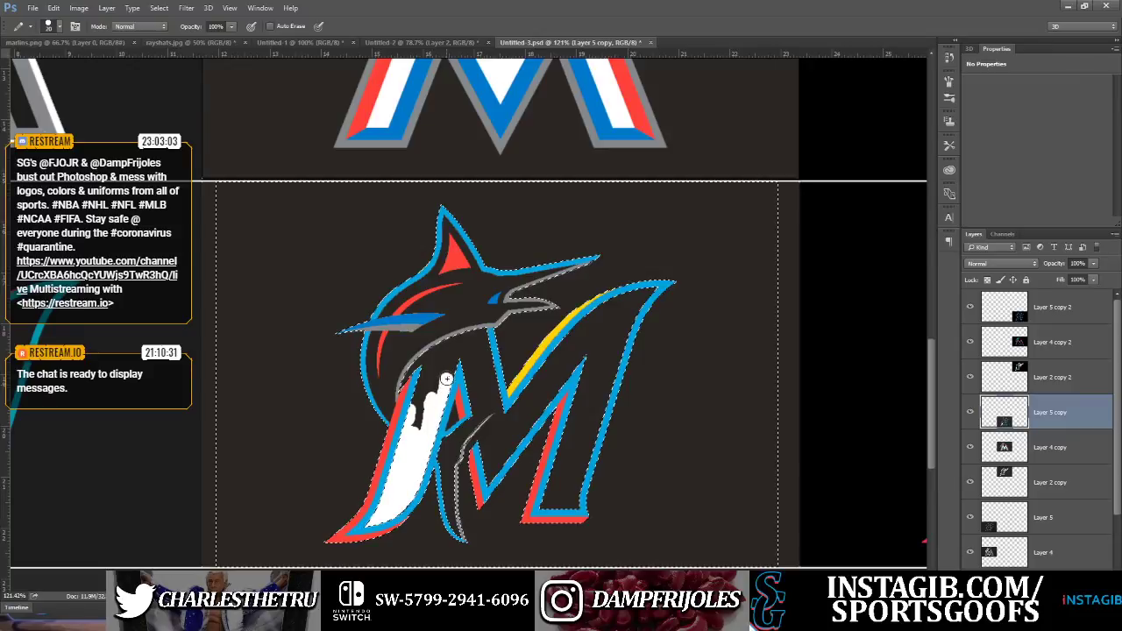
pyautogui.moveTo(446, 381); pyautogui.dragTo(455, 357)
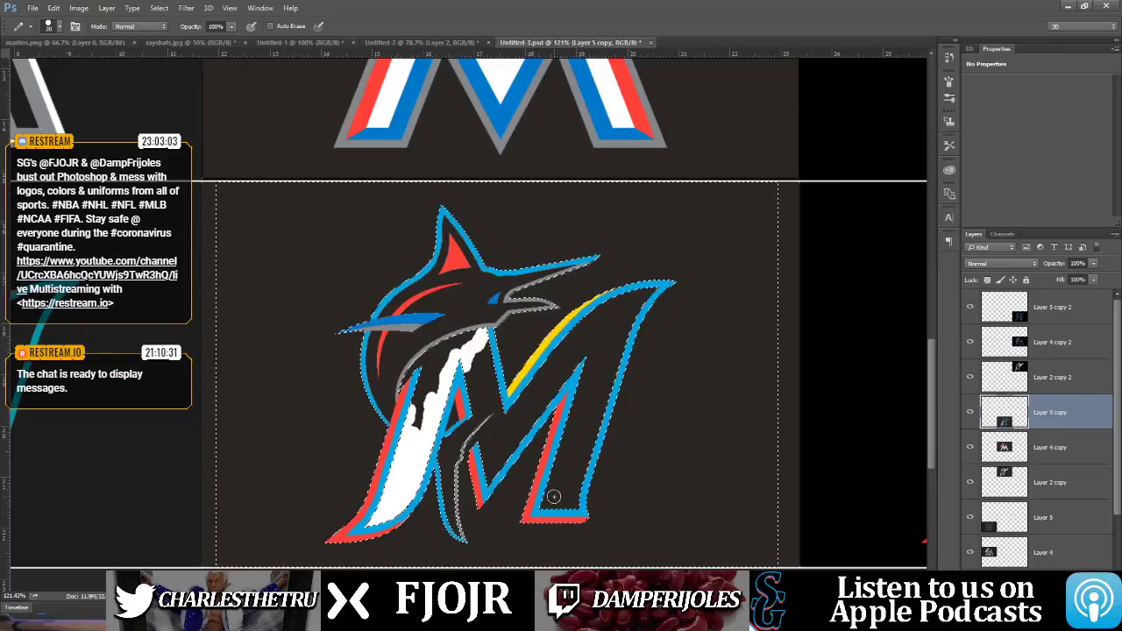
pyautogui.moveTo(542, 502); pyautogui.dragTo(566, 506)
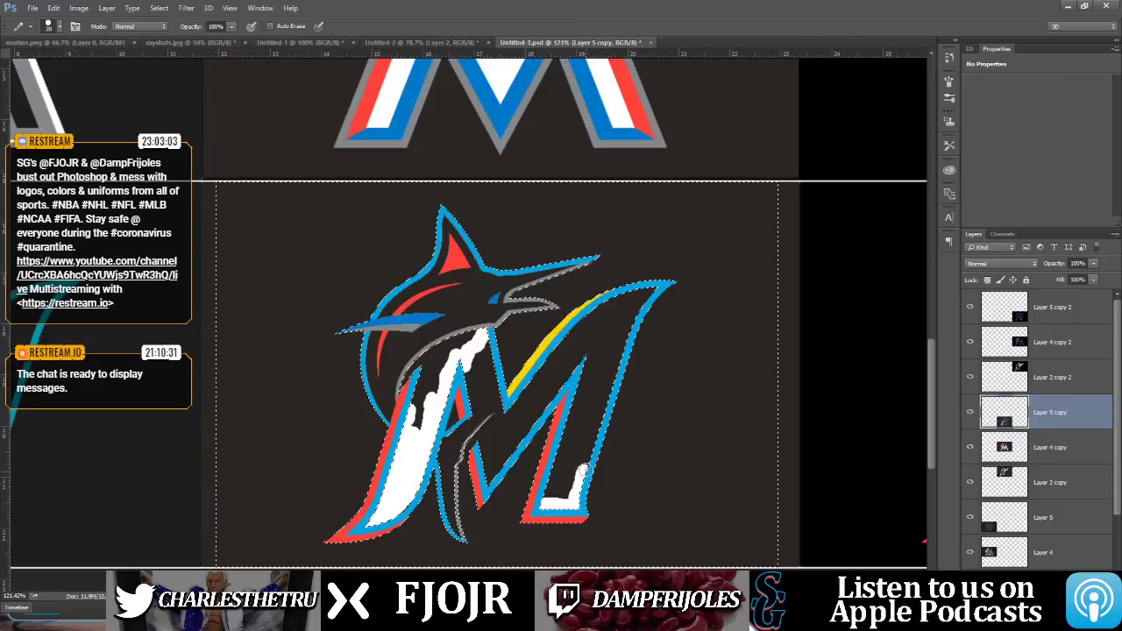
pyautogui.moveTo(582, 473); pyautogui.dragTo(590, 445)
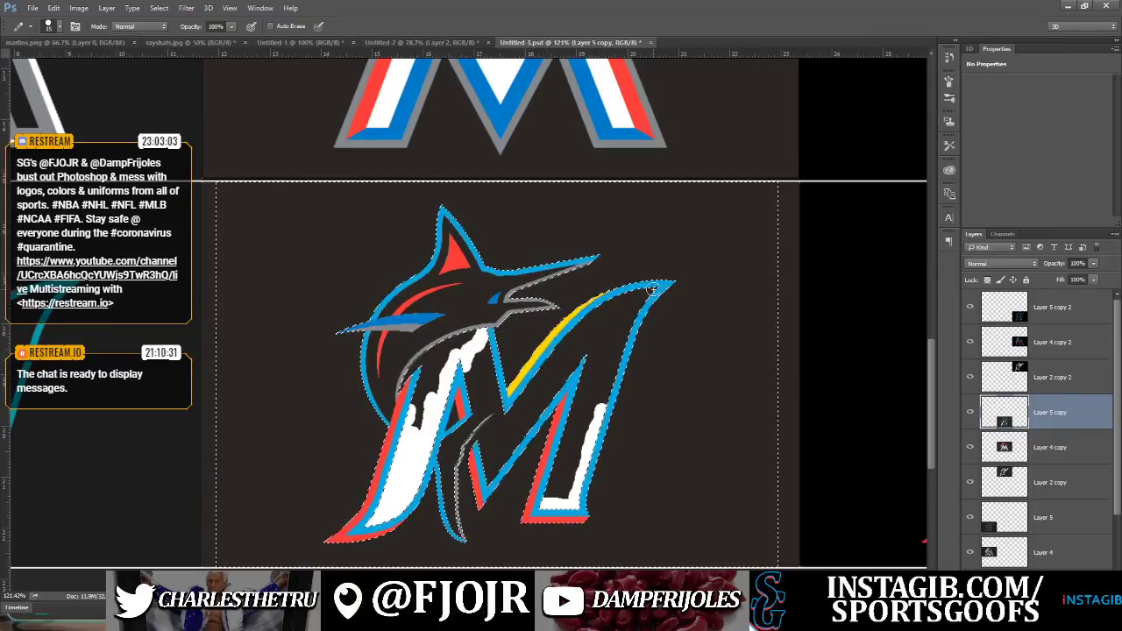
# Pencil white down the M's right arm from the tip to the base, covering the dark patch
pyautogui.moveTo(654, 289); pyautogui.dragTo(609, 304)
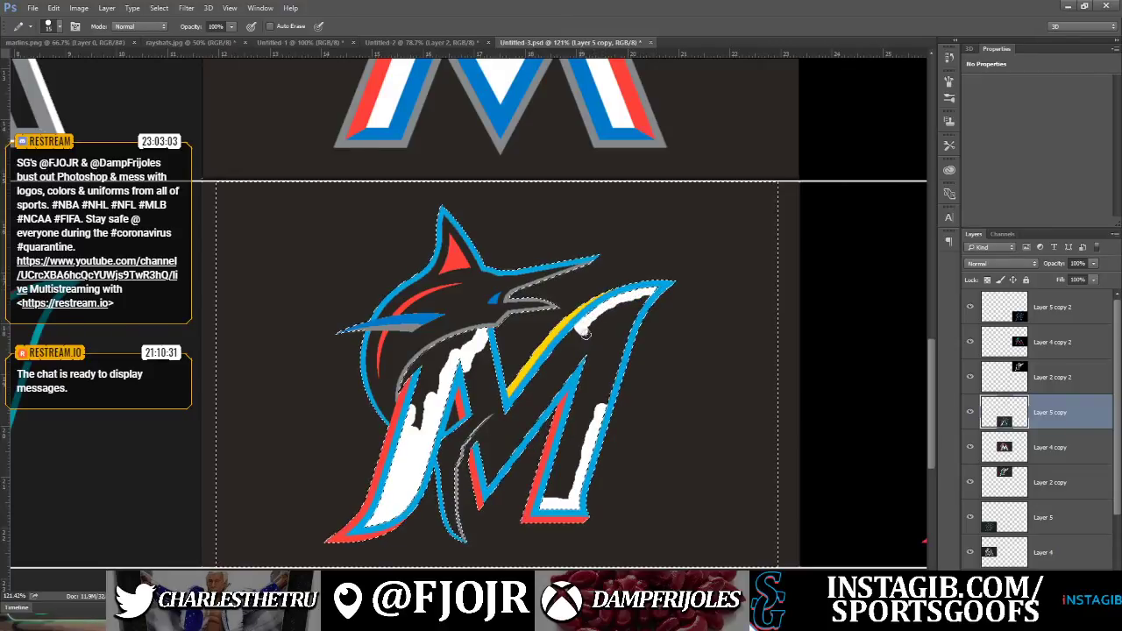
pyautogui.moveTo(587, 380); pyautogui.dragTo(587, 404)
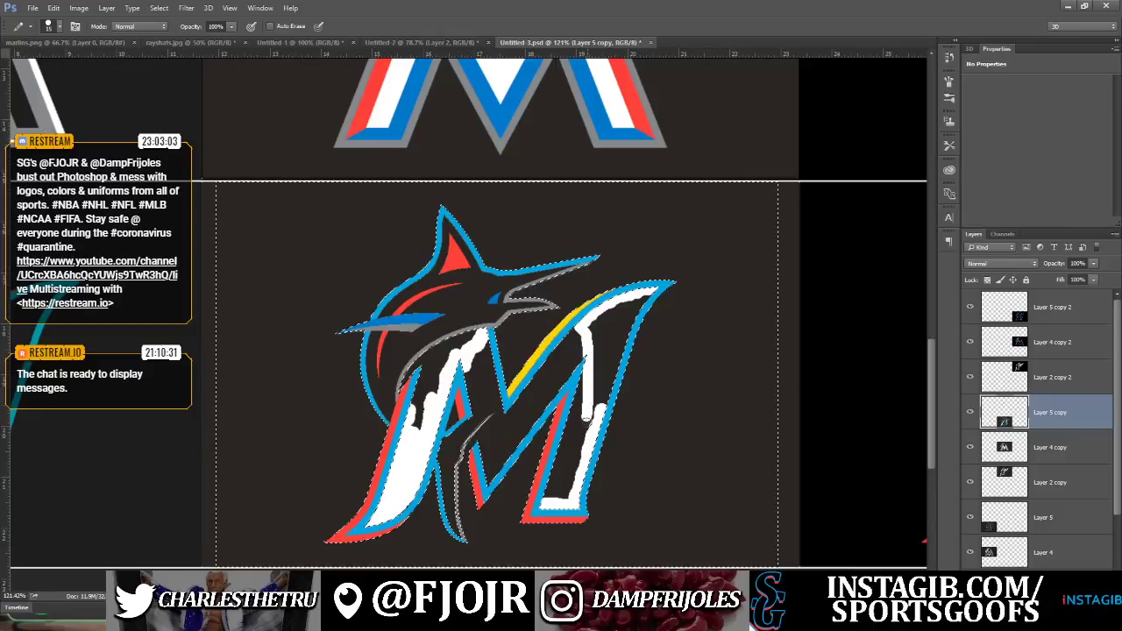
pyautogui.moveTo(553, 498); pyautogui.dragTo(569, 429)
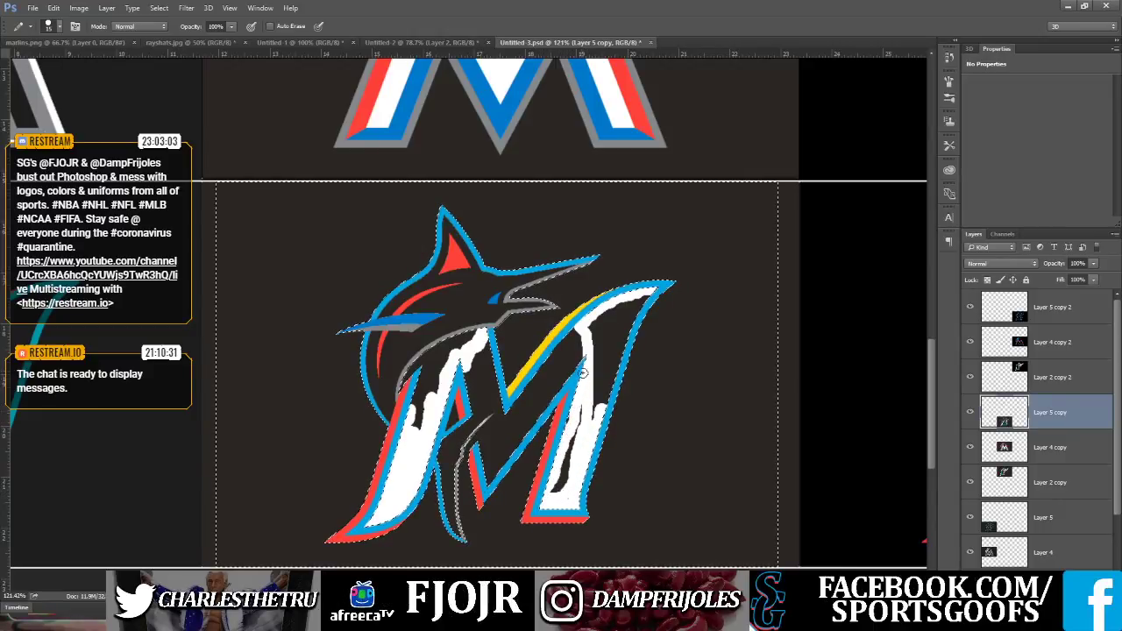
pyautogui.moveTo(582, 369); pyautogui.dragTo(574, 417)
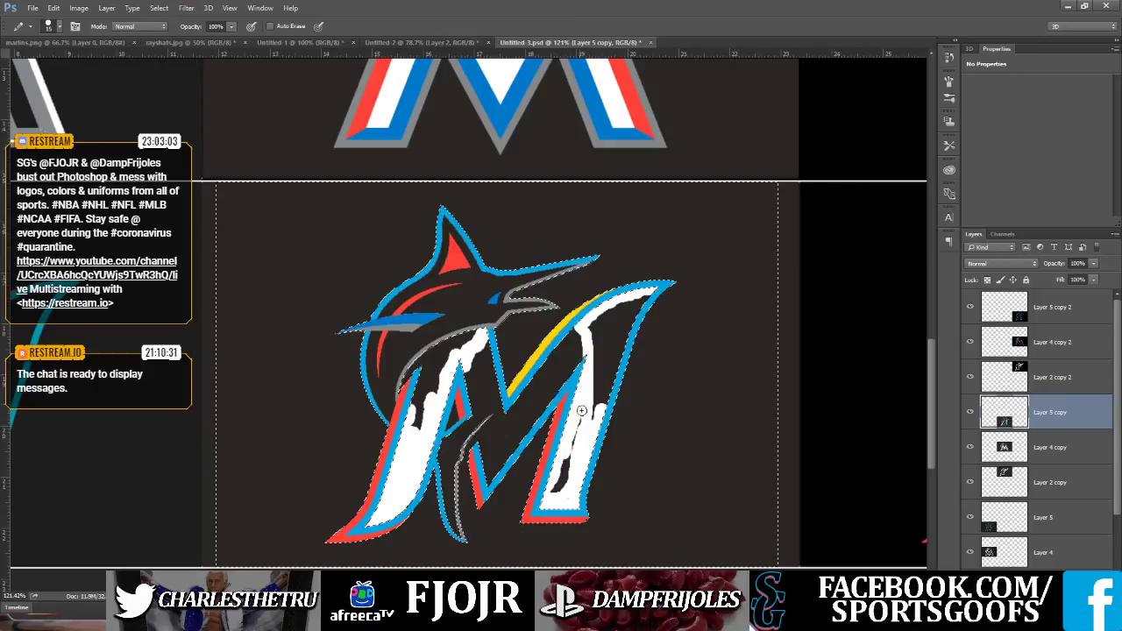
pyautogui.moveTo(568, 461); pyautogui.dragTo(559, 493)
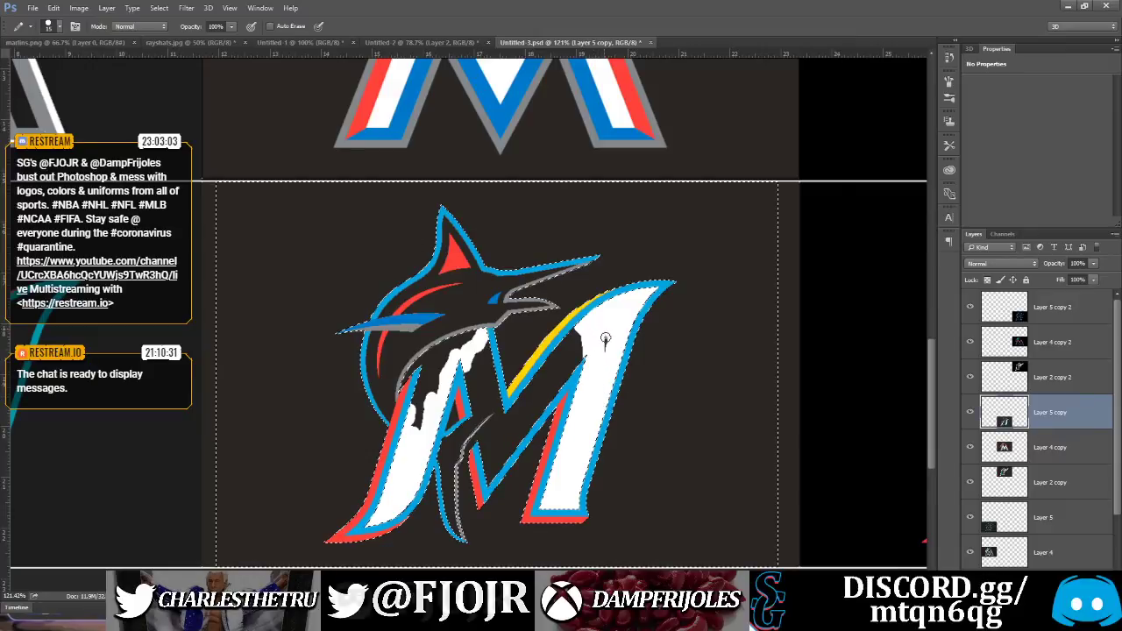
# Paint out the dark specks beside the yellow stripe and whiten the M's central dip
pyautogui.moveTo(596, 341); pyautogui.dragTo(570, 329)
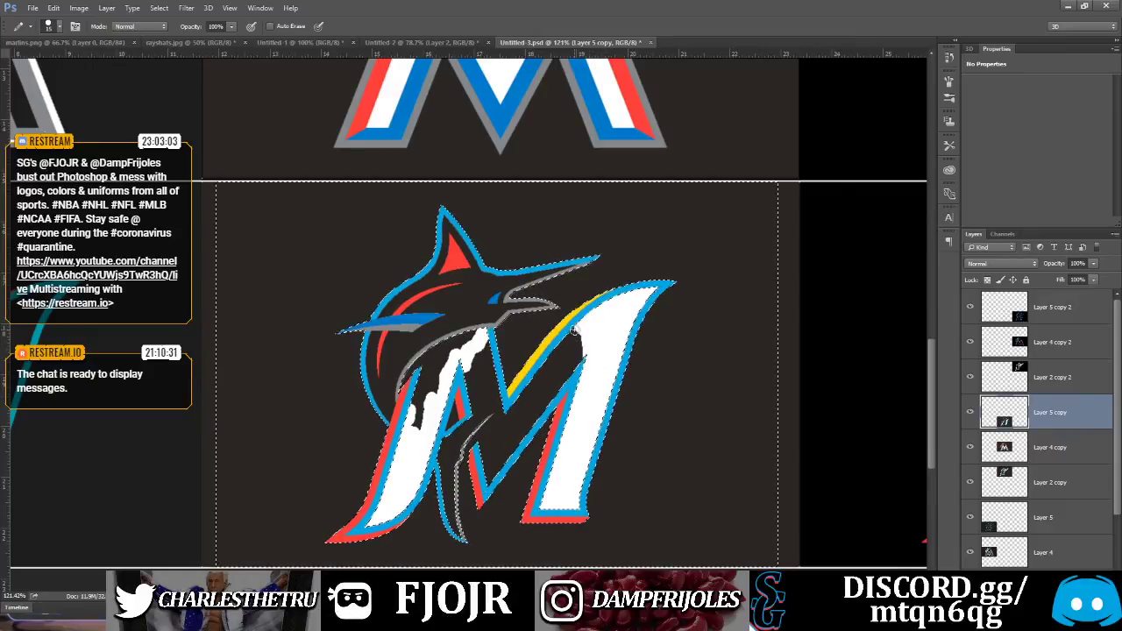
pyautogui.moveTo(575, 344); pyautogui.dragTo(568, 338)
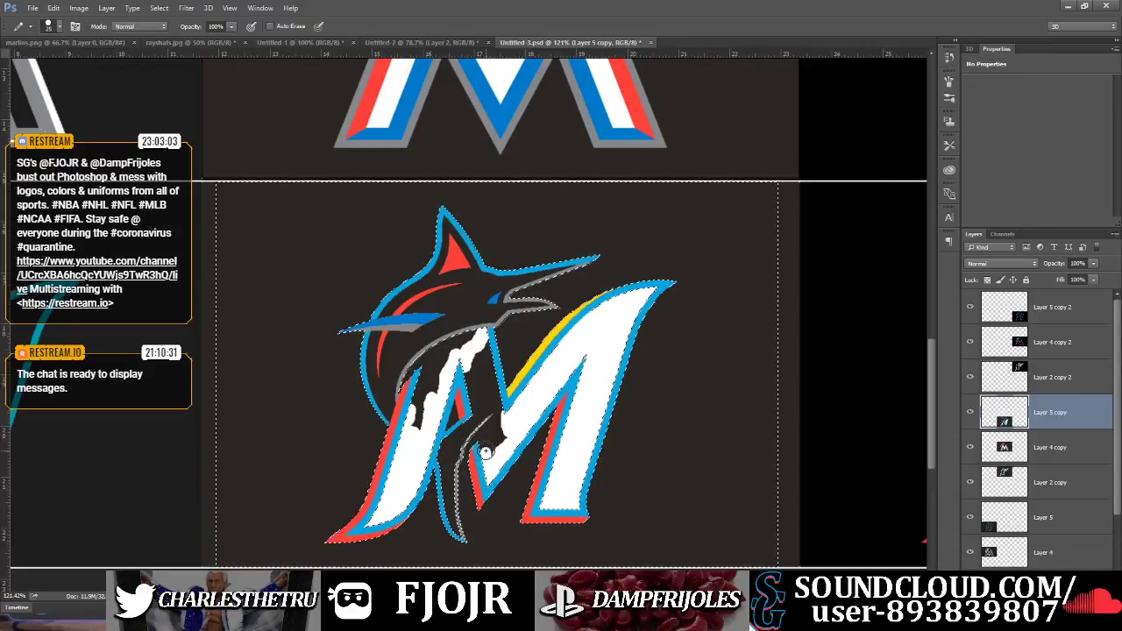
pyautogui.moveTo(484, 451); pyautogui.dragTo(484, 448)
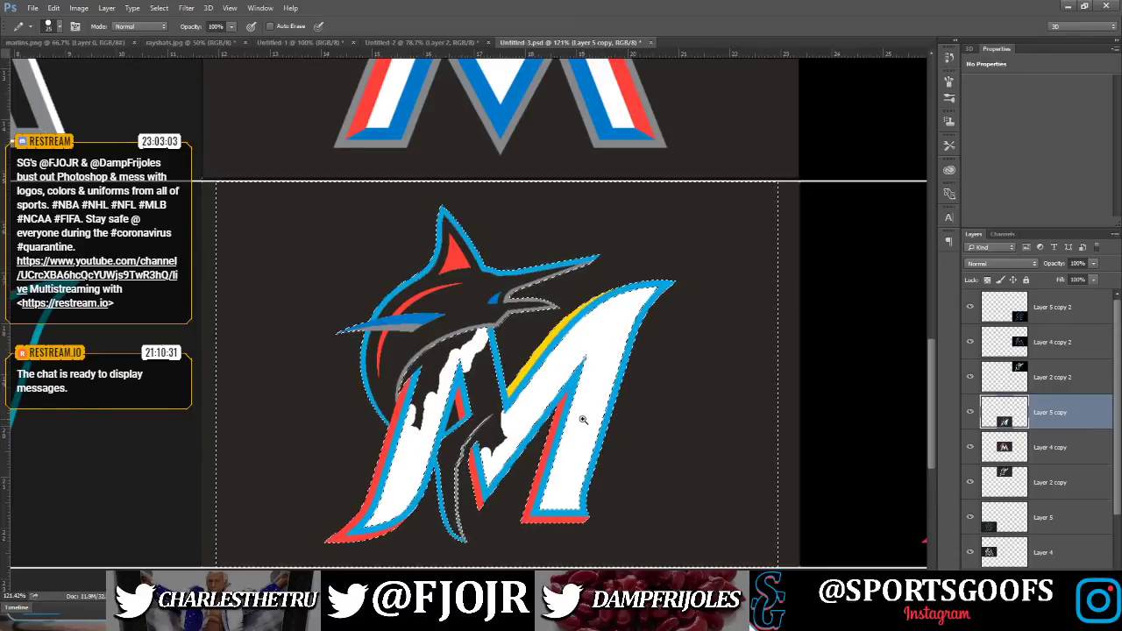
pyautogui.scroll(5, 488, 444)
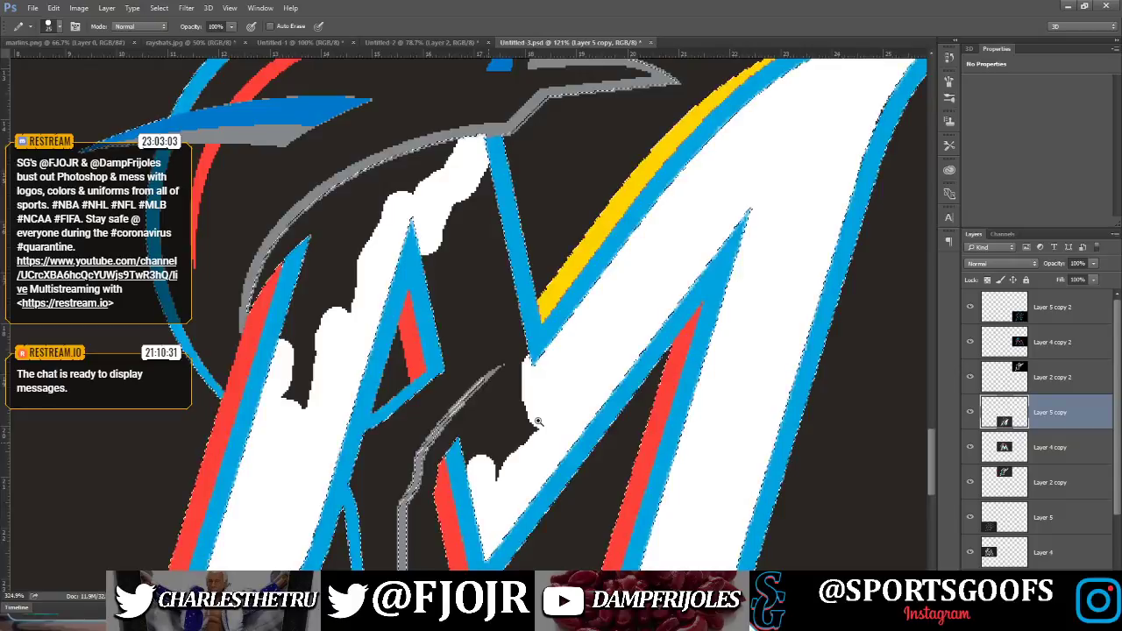
# Pencil white over the dark area at the M's top left under the marlin's head
pyautogui.moveTo(539, 423)
pyautogui.mouseDown()
pyautogui.moveTo(499, 475)
pyautogui.moveTo(574, 385)
pyautogui.mouseUp()
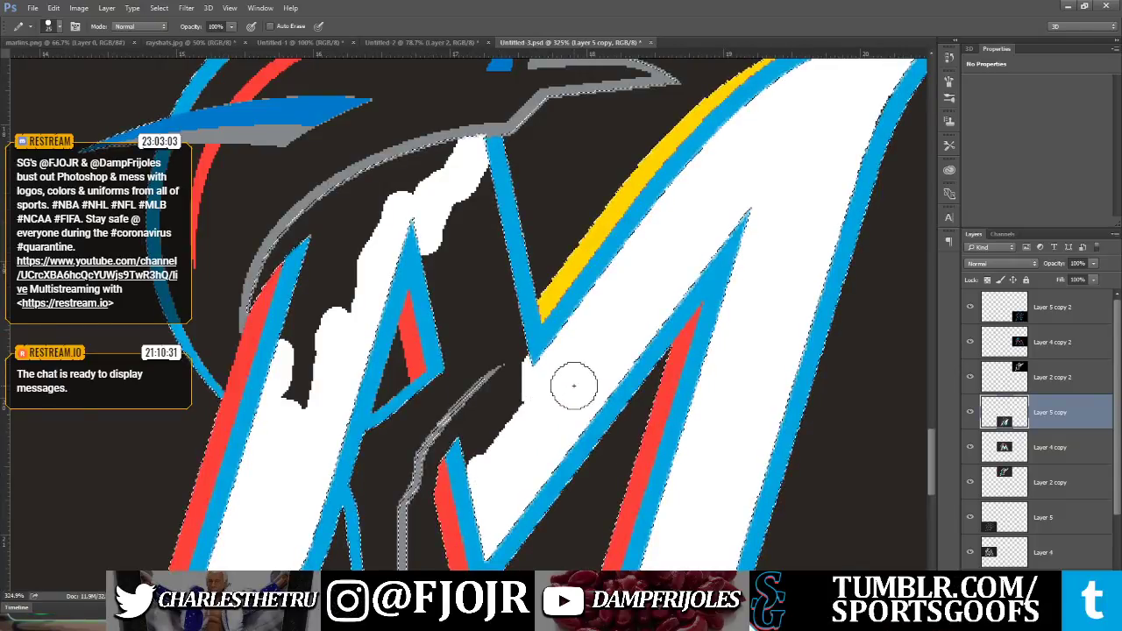
pyautogui.click(434, 262)
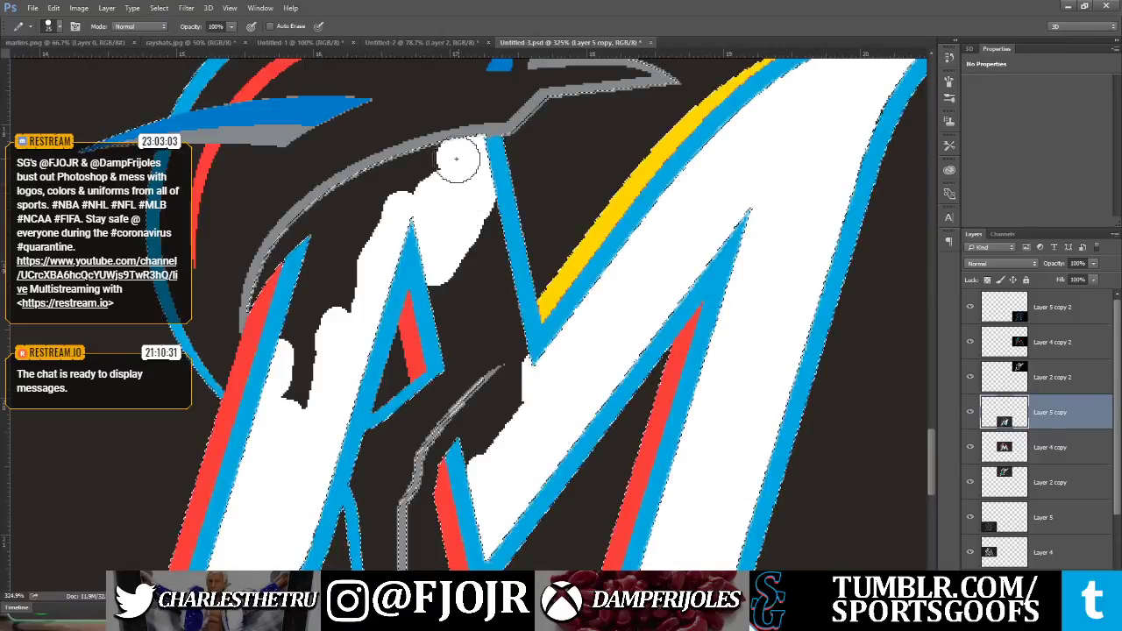
pyautogui.moveTo(432, 167); pyautogui.dragTo(375, 213)
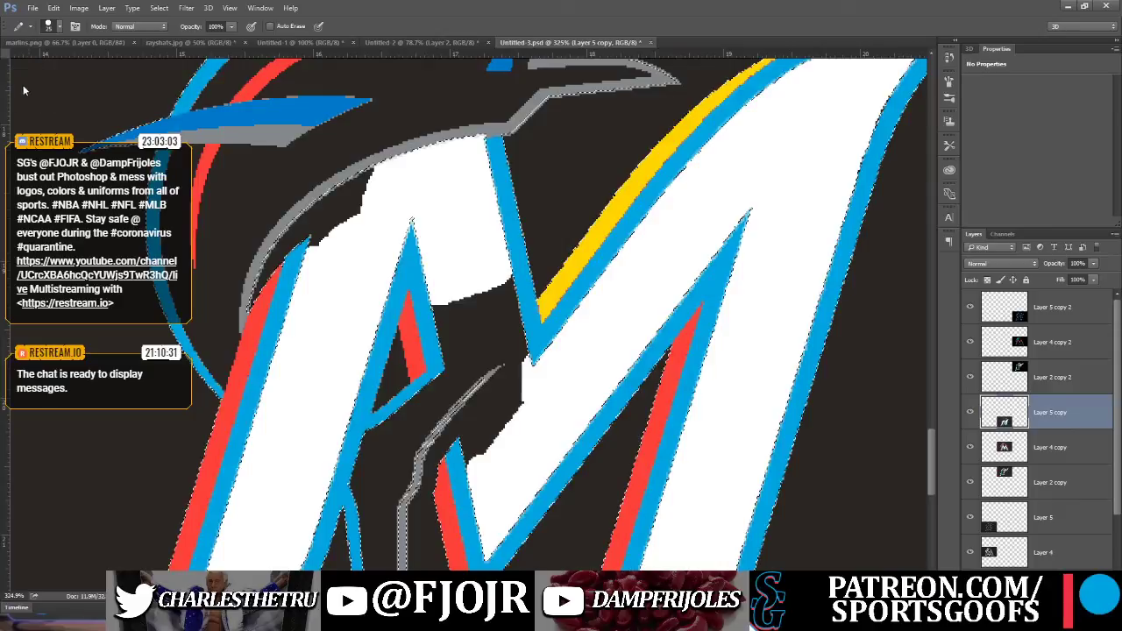
pyautogui.press('l')
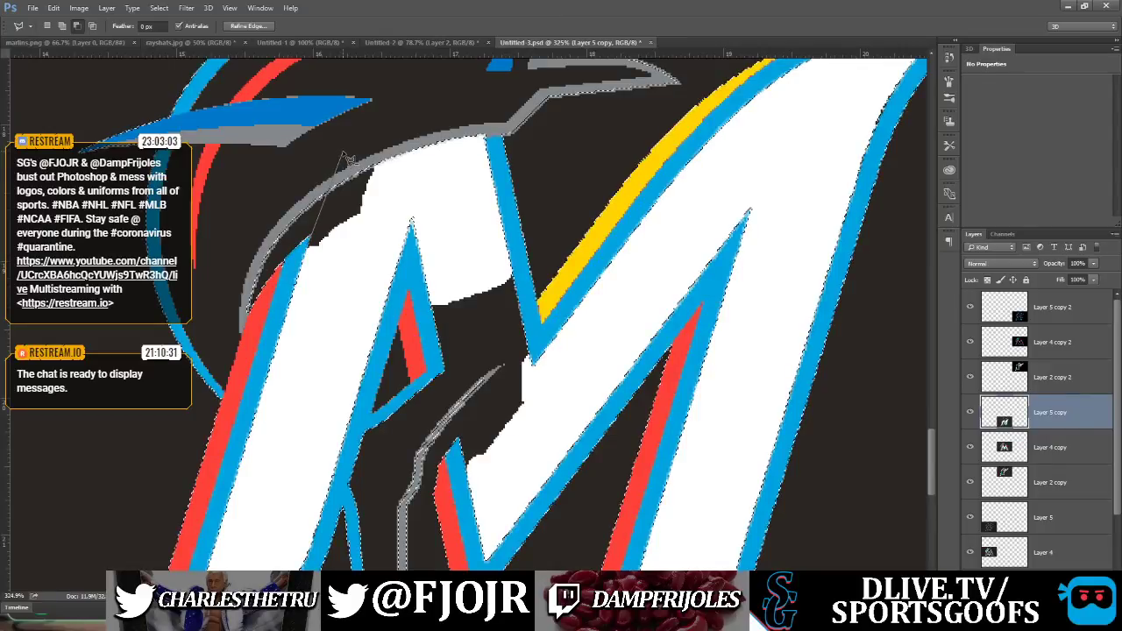
# Lasso the dark gap at the M's upper left and bucket-fill it white
pyautogui.click(249, 219)
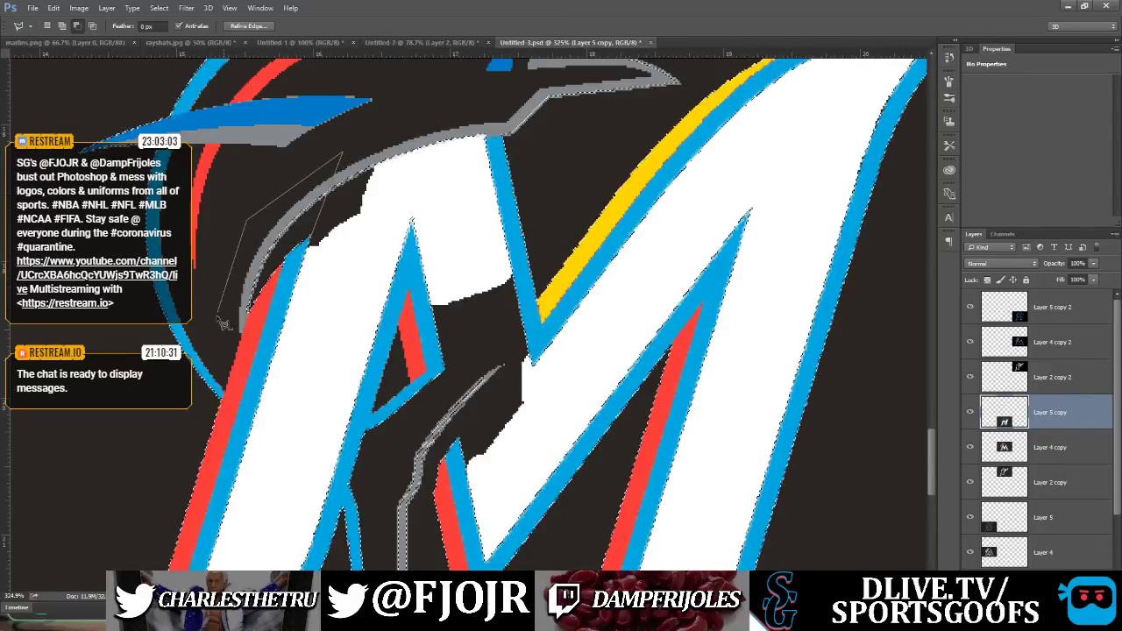
pyautogui.doubleClick(226, 340)
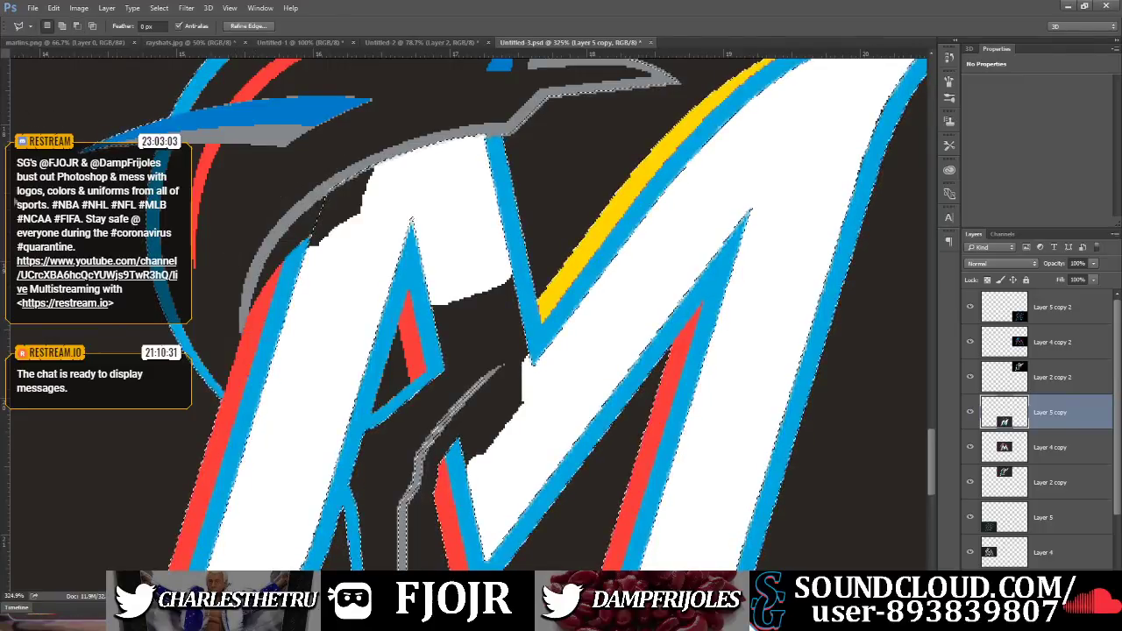
pyautogui.click(14, 235)
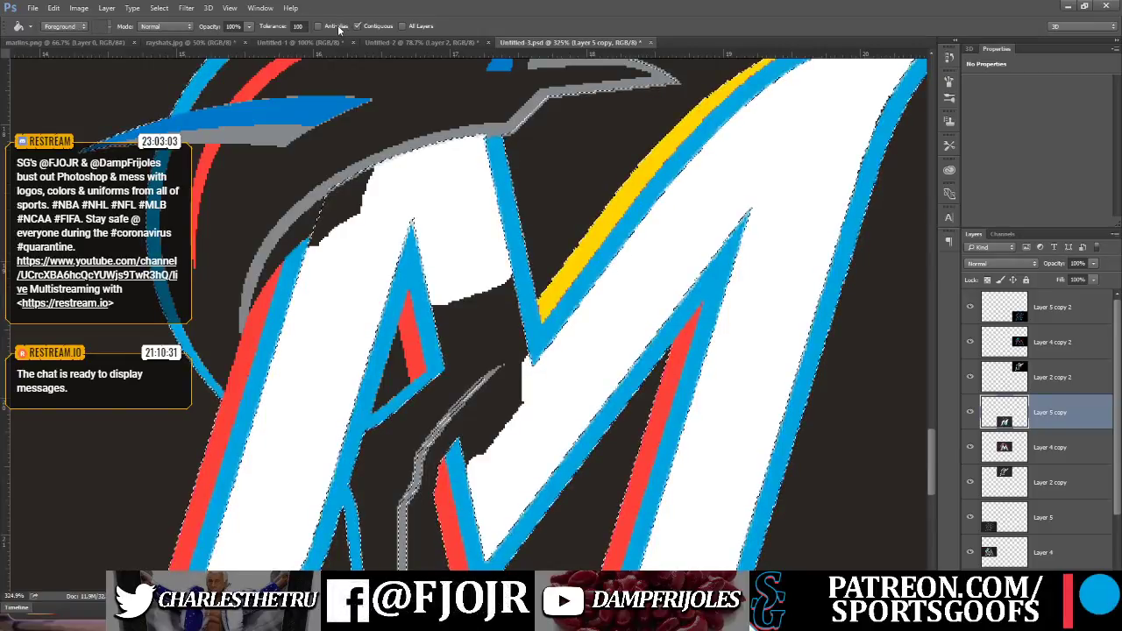
pyautogui.click(356, 212)
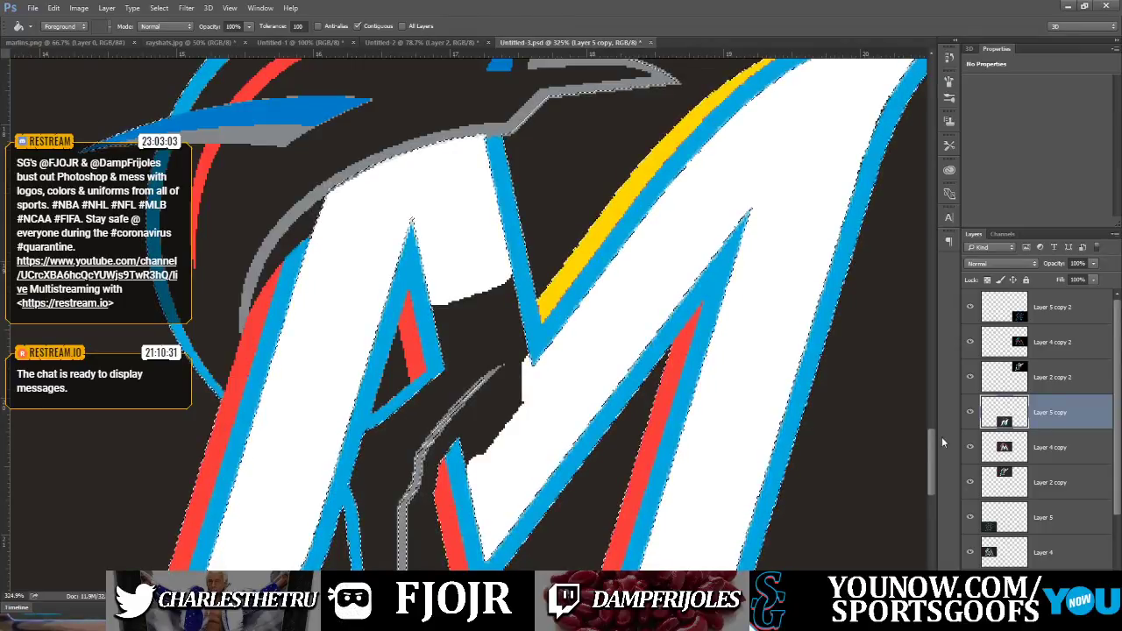
pyautogui.moveTo(928, 460); pyautogui.dragTo(936, 478)
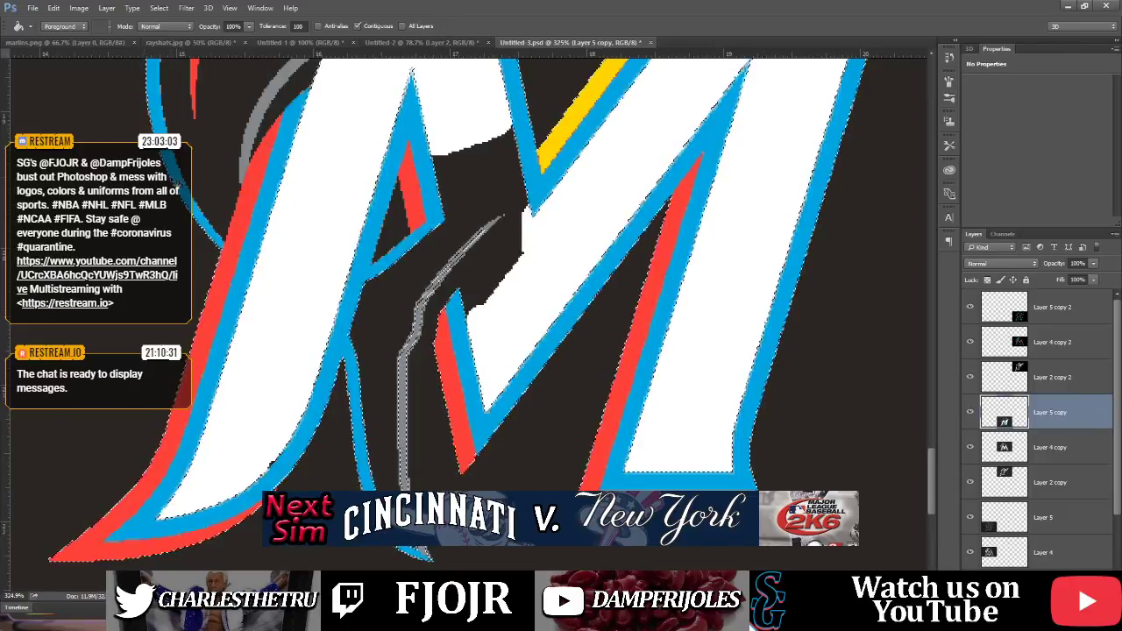
# Draw a polygonal lasso selection around the grey stroke in the middle of the M
pyautogui.click(11, 98)
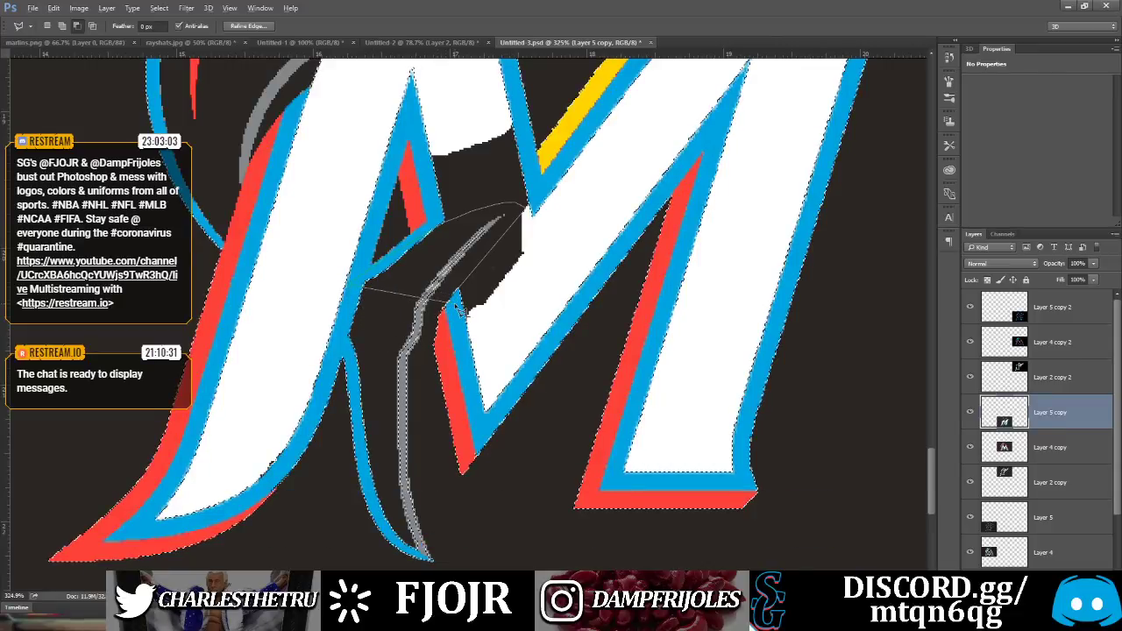
pyautogui.doubleClick(457, 311)
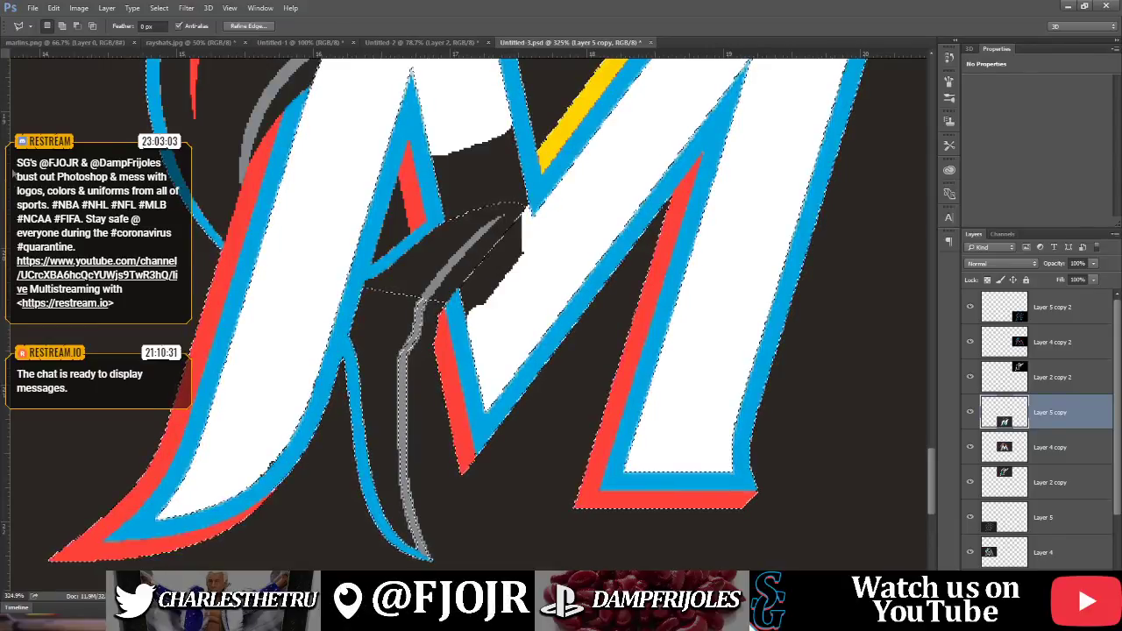
# Pencil over the rough patch beside the grey stroke and the edge near the blue tip, then deselect
pyautogui.press('b')
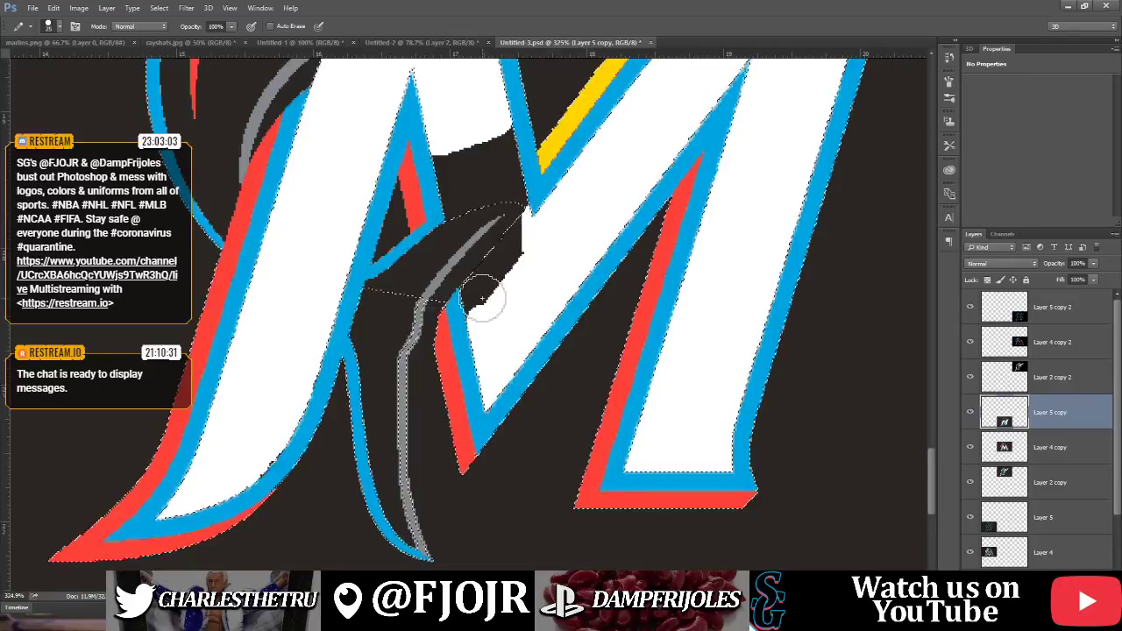
pyautogui.moveTo(481, 289)
pyautogui.mouseDown()
pyautogui.moveTo(480, 302)
pyautogui.moveTo(508, 254)
pyautogui.moveTo(503, 265)
pyautogui.mouseUp()
pyautogui.moveTo(533, 226)
pyautogui.mouseDown()
pyautogui.moveTo(493, 139)
pyautogui.moveTo(481, 200)
pyautogui.mouseUp()
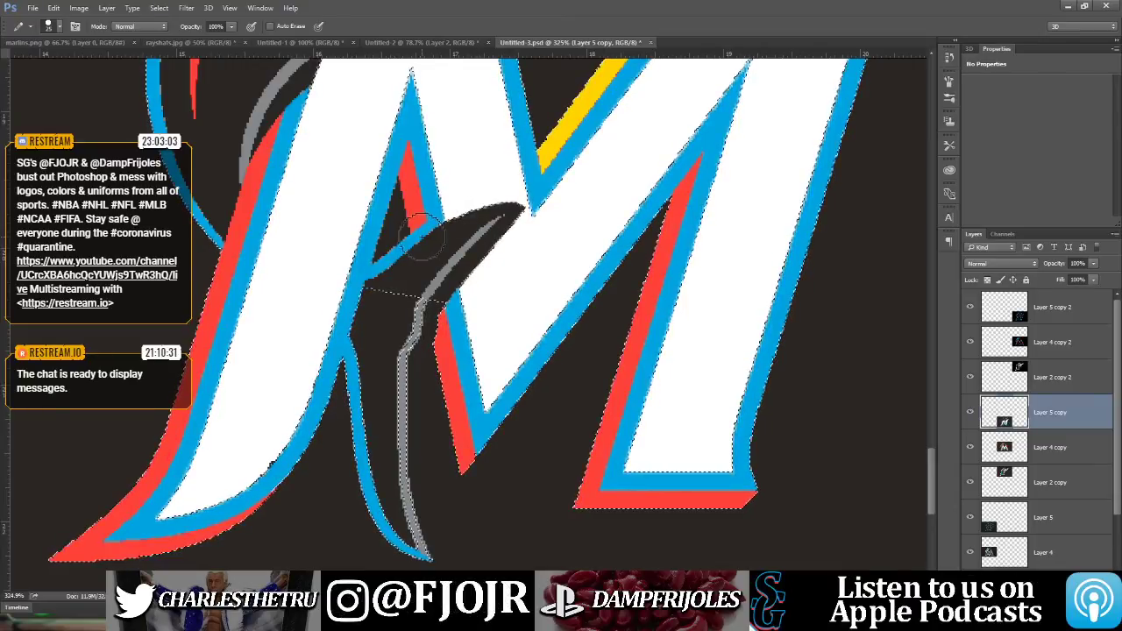
pyautogui.press('[')
pyautogui.press('[')
pyautogui.press('[')
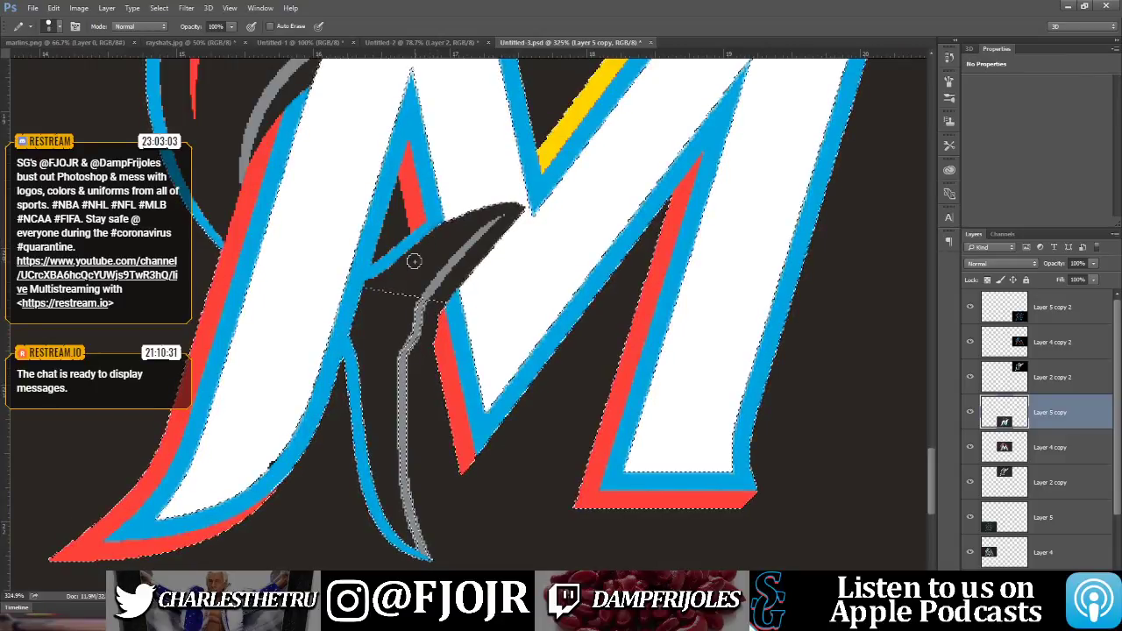
pyautogui.hotkey('ctrl', 'd')
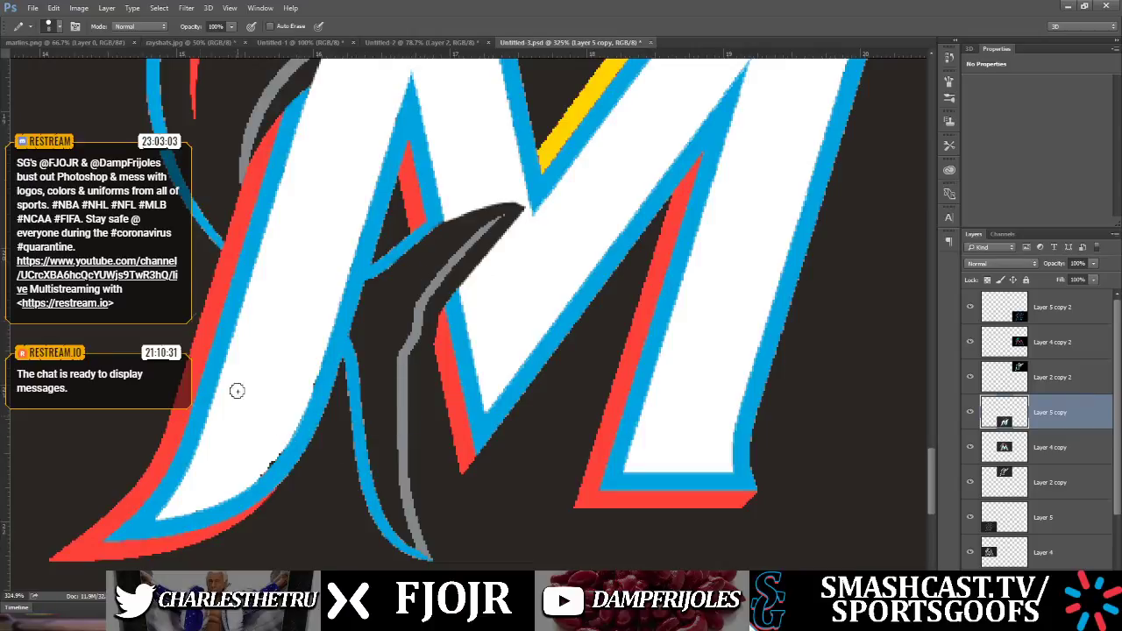
# Undo a stray pencil dot, then Magic Wand-select the white interior of the M
pyautogui.click(267, 456)
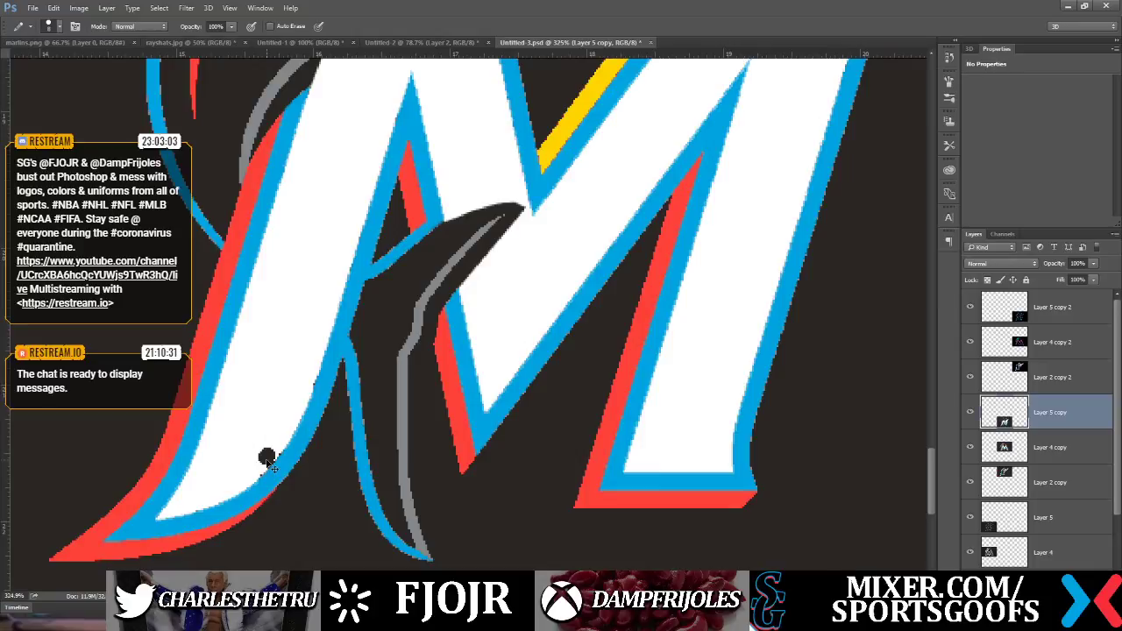
pyautogui.hotkey('ctrl', 'z')
pyautogui.press('w')
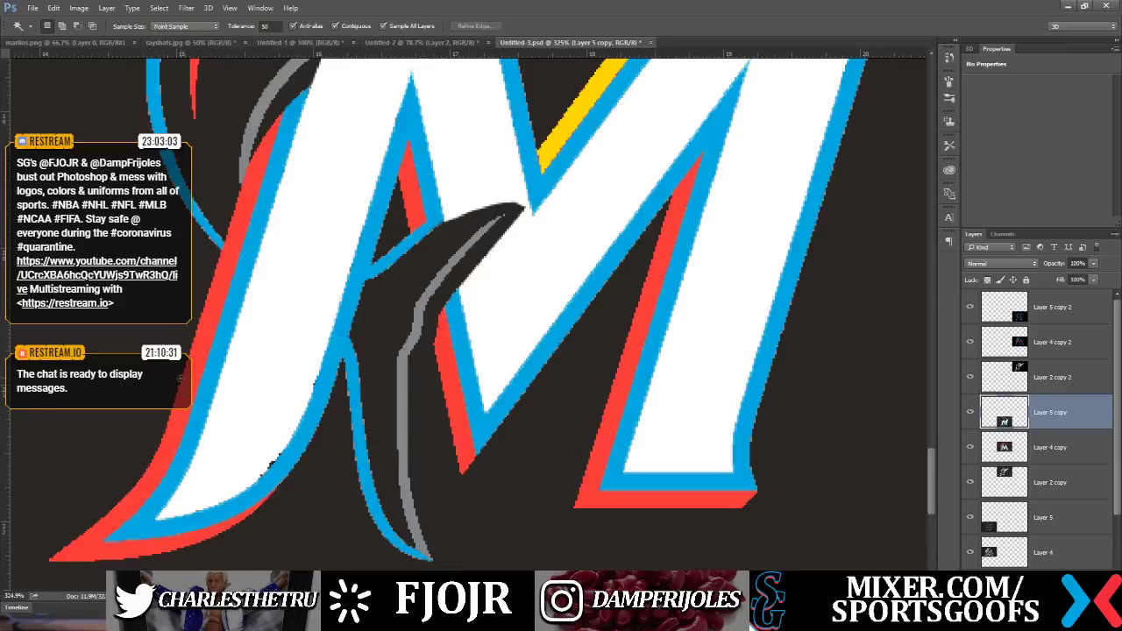
pyautogui.click(270, 462)
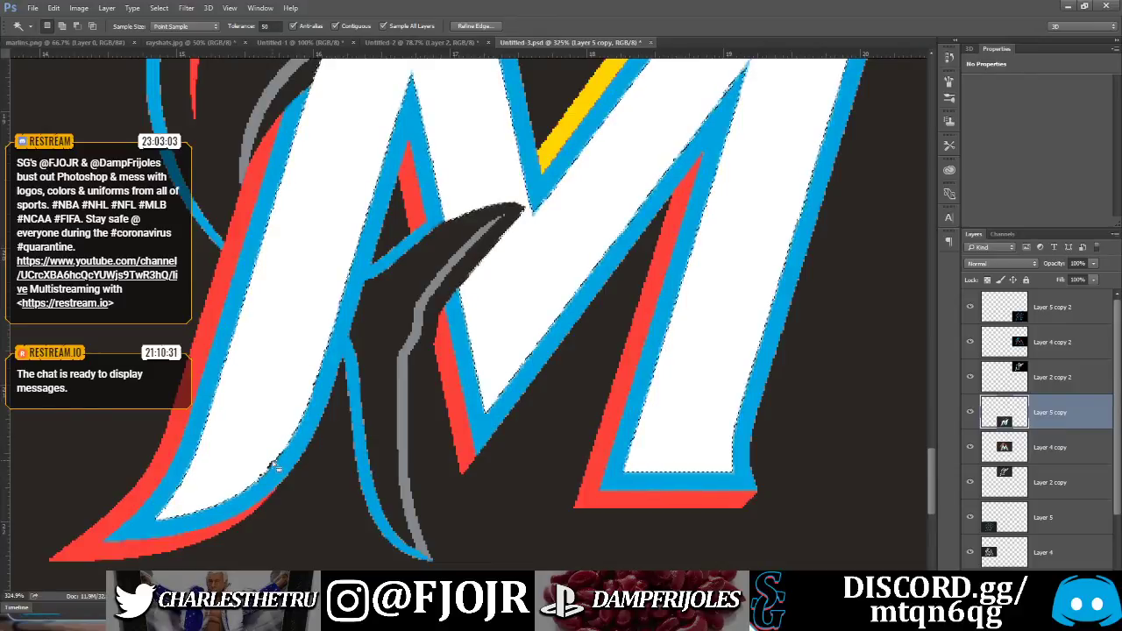
pyautogui.scroll(5, 270, 473)
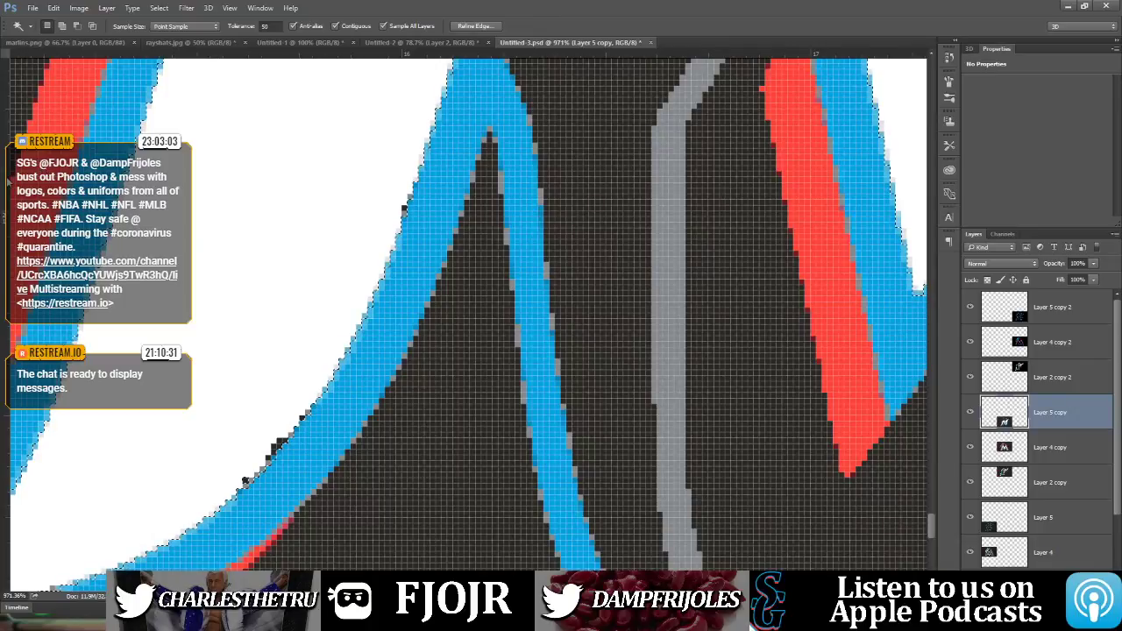
# Deselect, pencil over the stray dark pixel on the M's lower-left edge, and fit the grid on screen
pyautogui.press('b')
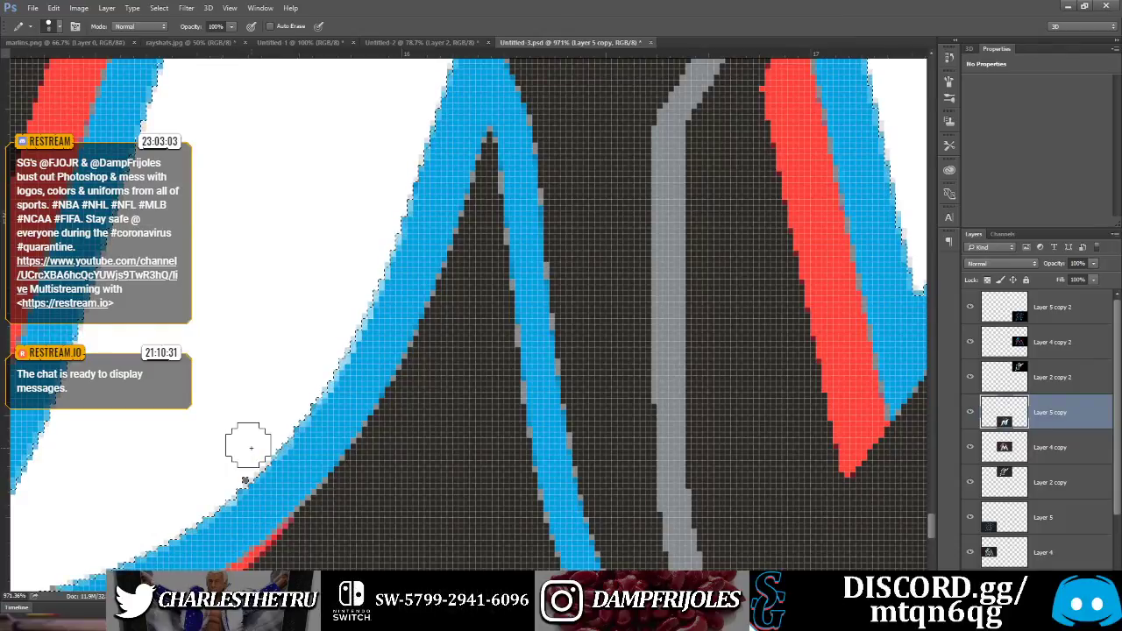
pyautogui.hotkey('ctrl', 'd')
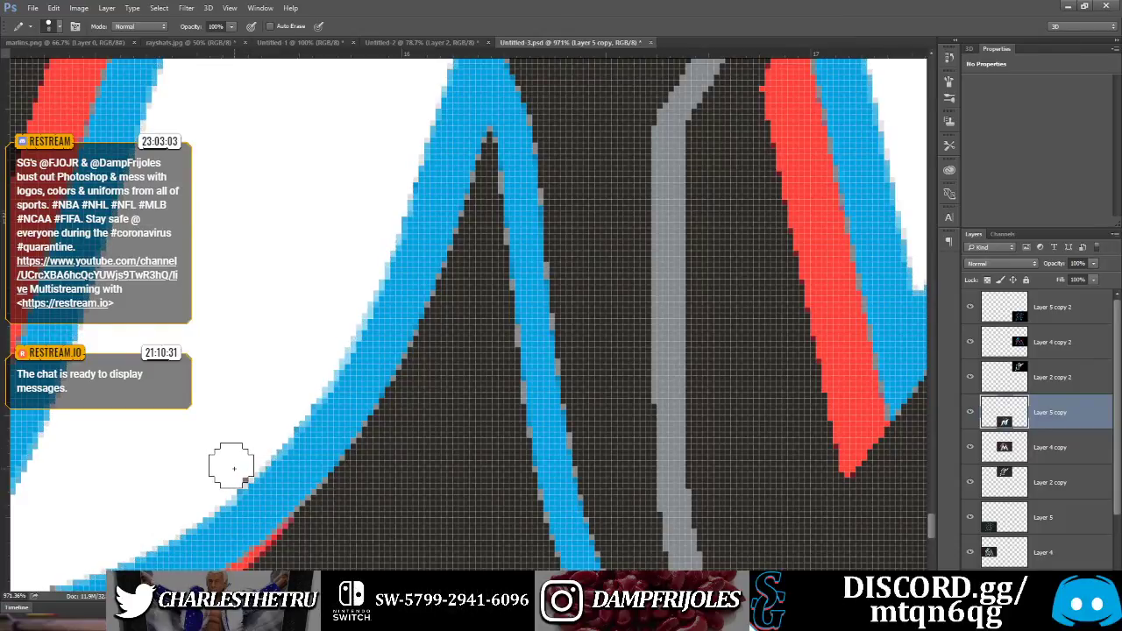
pyautogui.click(233, 468)
pyautogui.hotkey('ctrl', '0')
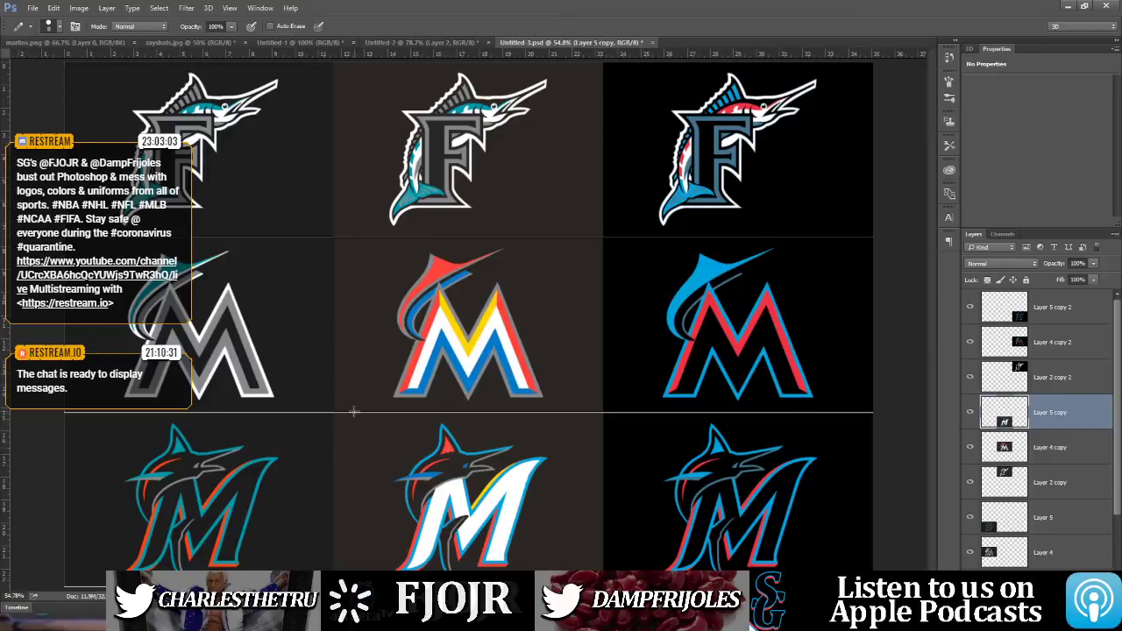
# Select the Paint Bucket tool with G
pyautogui.press('g')
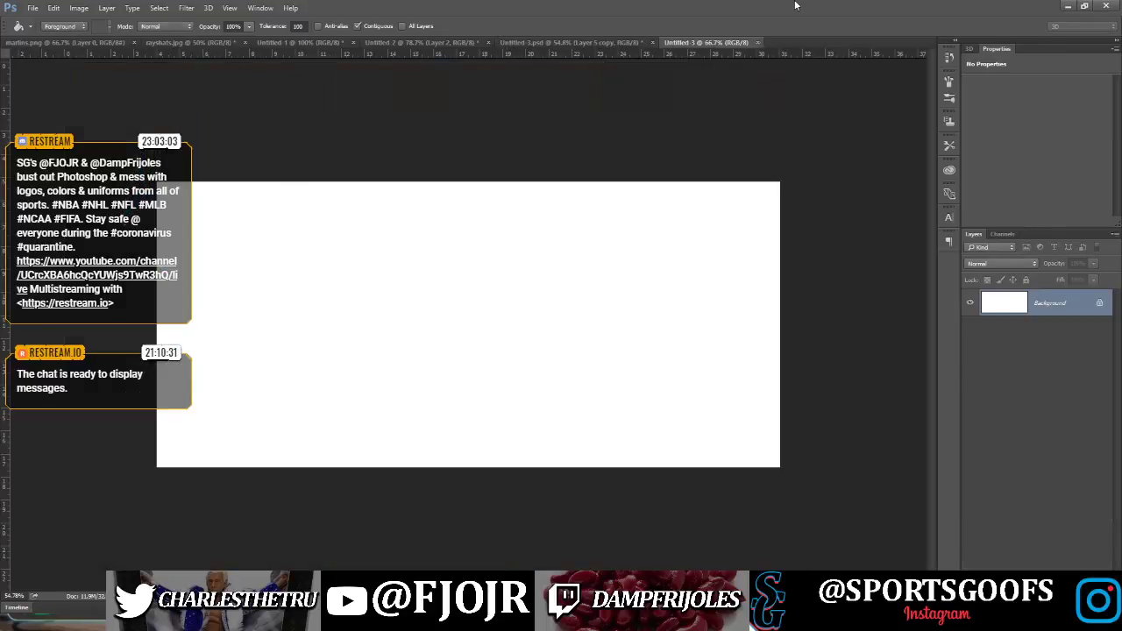
# Paste the FSU logo comparison image into Untitled-3 and fit it to the window
pyautogui.hotkey('ctrl', 'v')
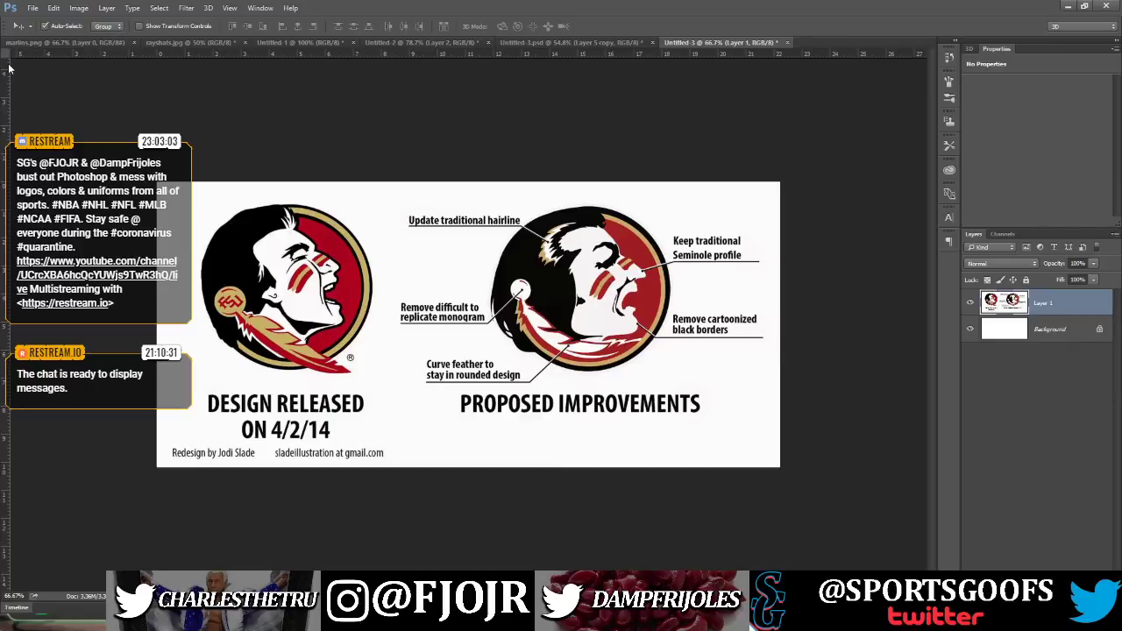
pyautogui.hotkey('ctrl', '0')
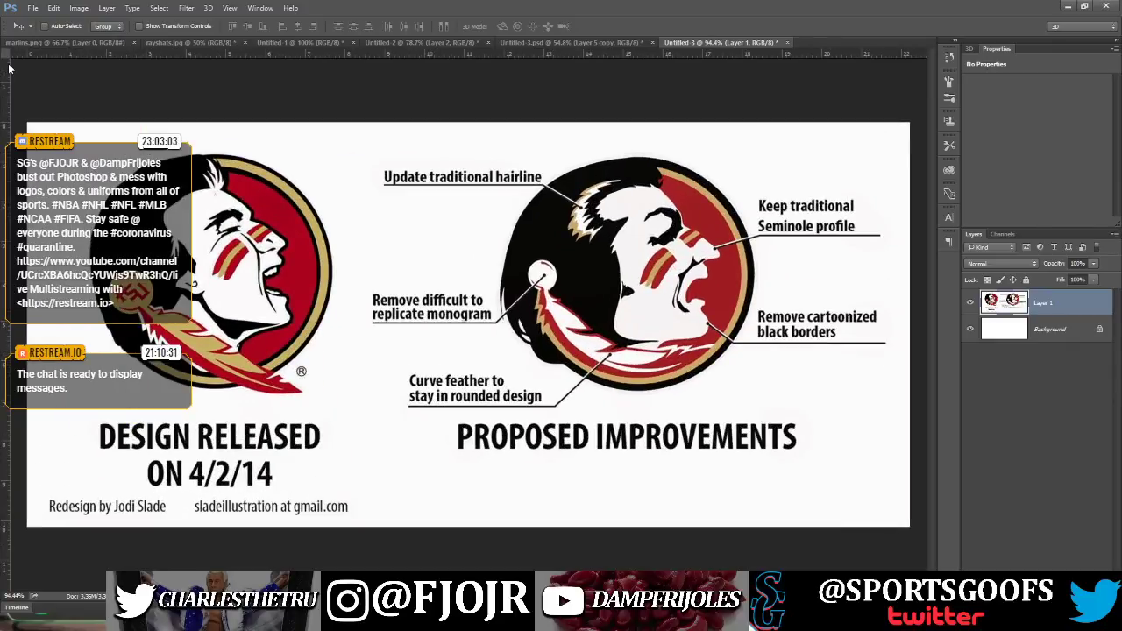
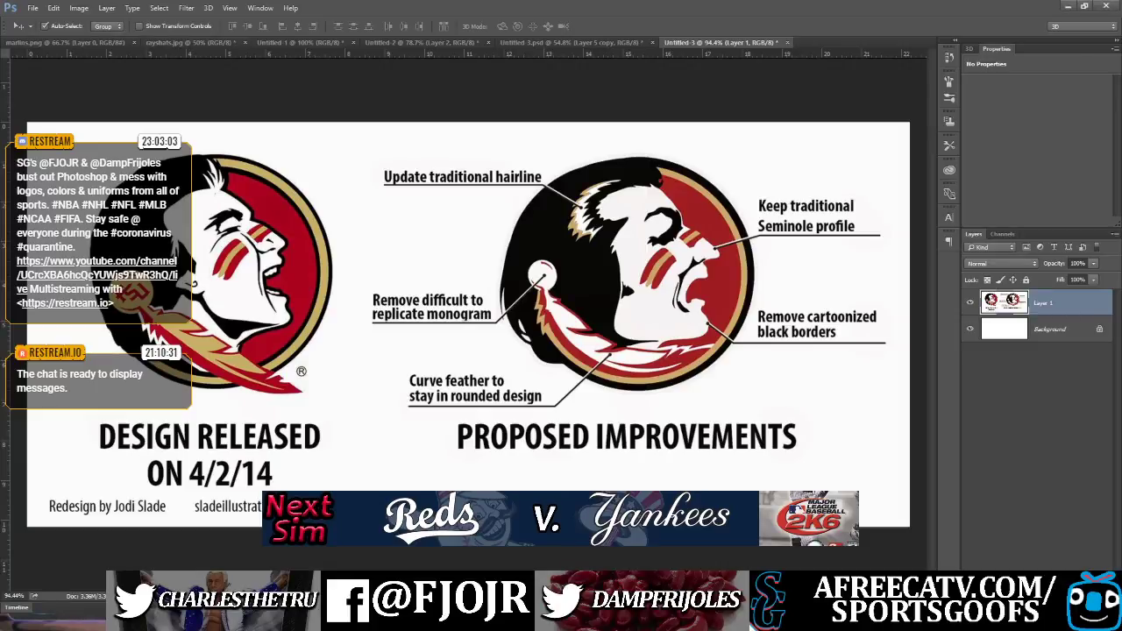
# Create a new document and paste the running Knights player photo into it
pyautogui.hotkey('ctrl', 'n')
pyautogui.press('Return')
pyautogui.hotkey('ctrl', 'v')
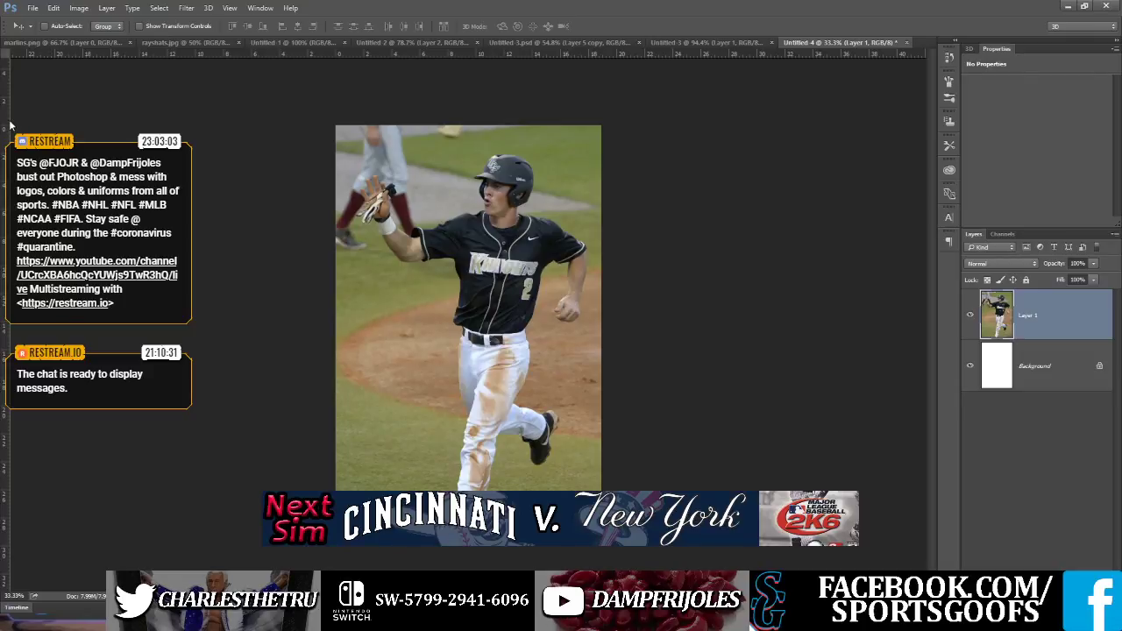
# Extend the canvas leftward with the Crop tool, adding a black area beside the photo
pyautogui.press('c')
pyautogui.moveTo(340, 327); pyautogui.dragTo(215, 304)
pyautogui.press('Return')
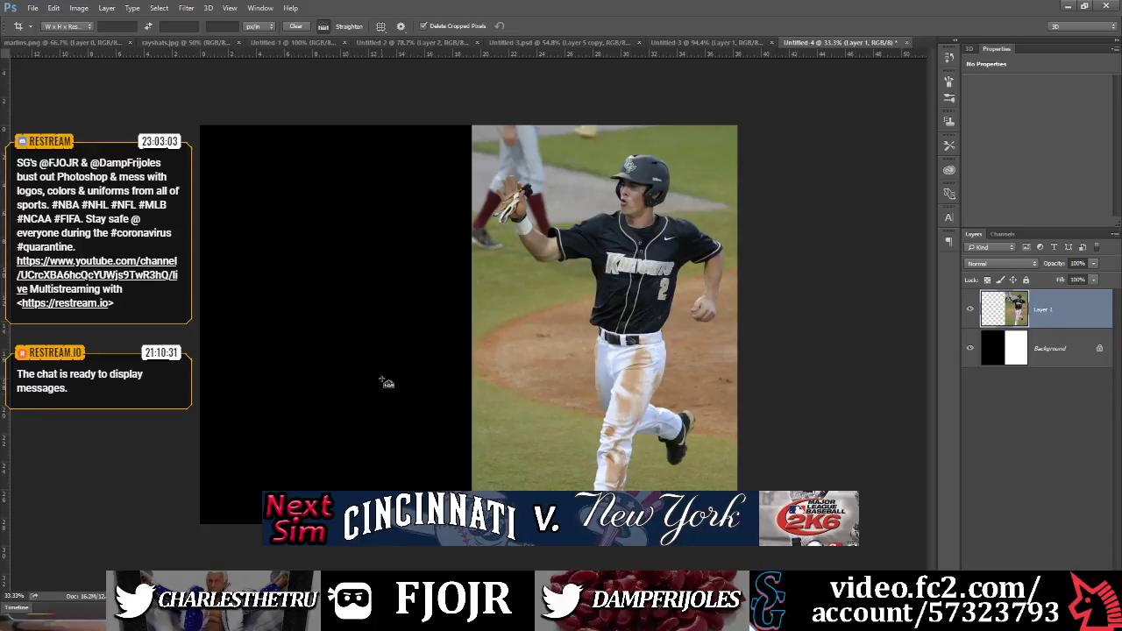
# Paste the pitcher photo as Layer 2, move it top-left and scale it up
pyautogui.hotkey('ctrl', 'v')
pyautogui.click(8, 74)
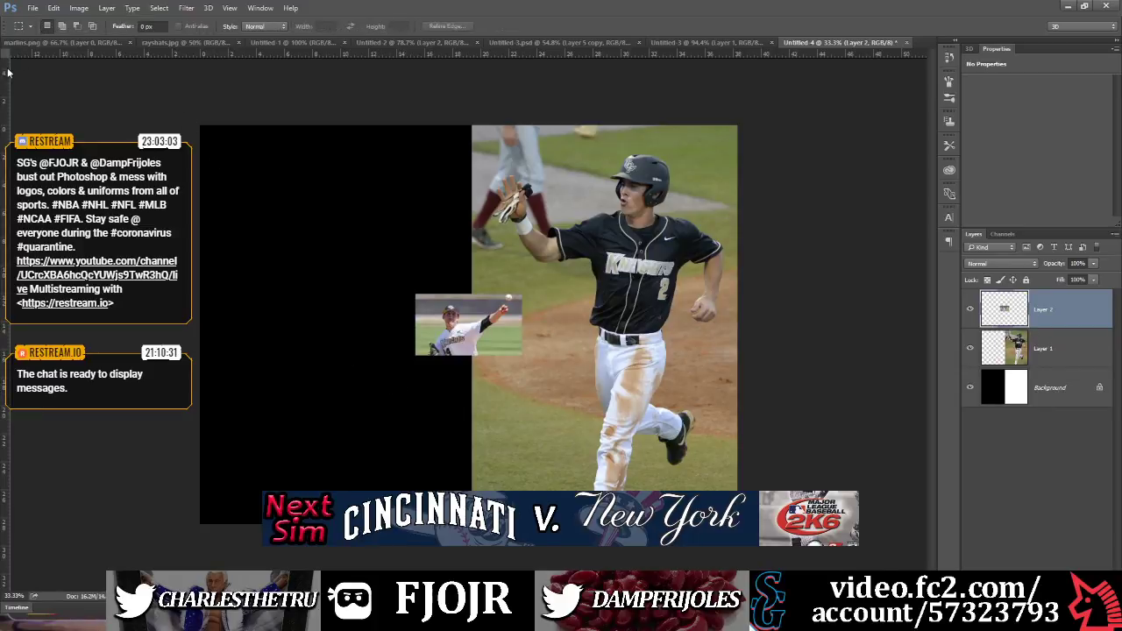
pyautogui.click(11, 60)
pyautogui.moveTo(471, 308); pyautogui.dragTo(261, 149)
pyautogui.hotkey('ctrl', 't')
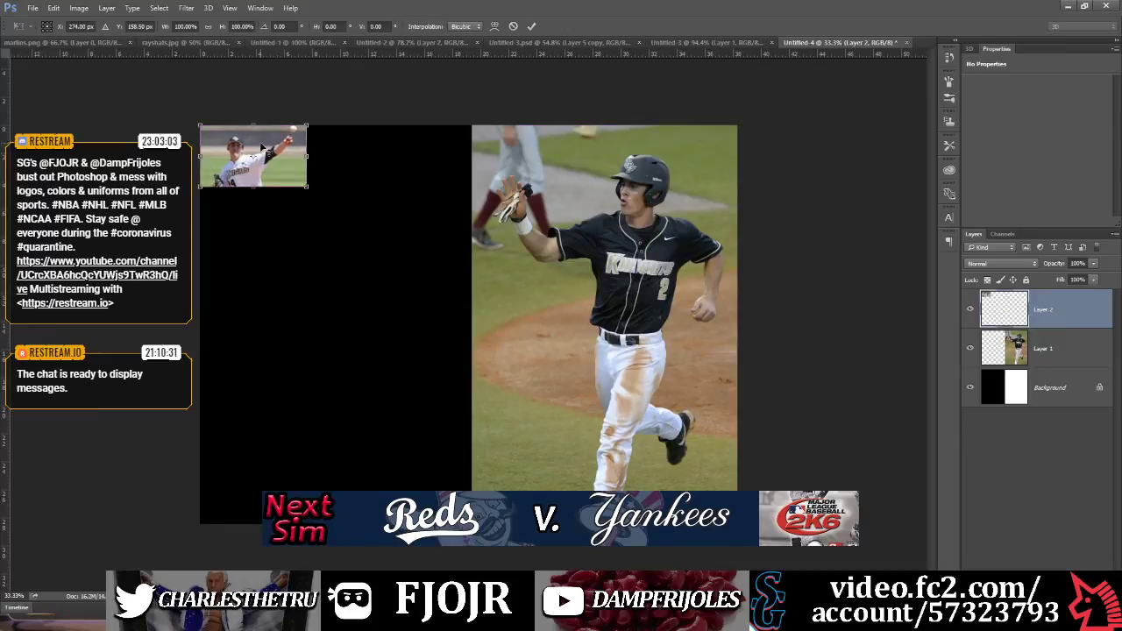
pyautogui.moveTo(307, 186); pyautogui.dragTo(449, 327)
pyautogui.press('Return')
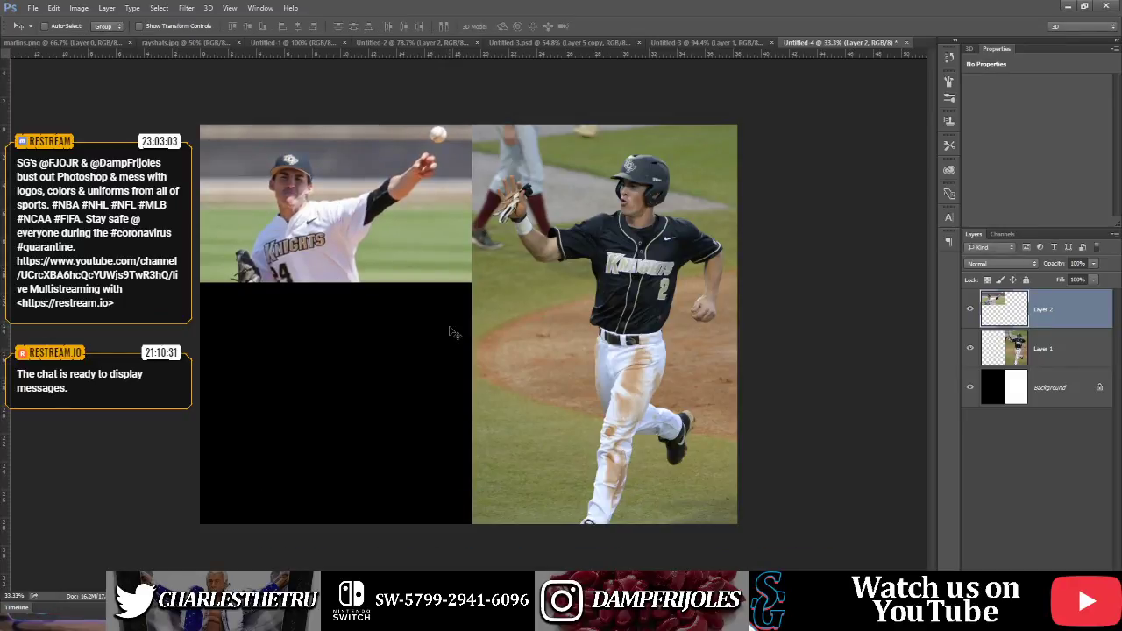
pyautogui.hotkey('ctrl', '0')
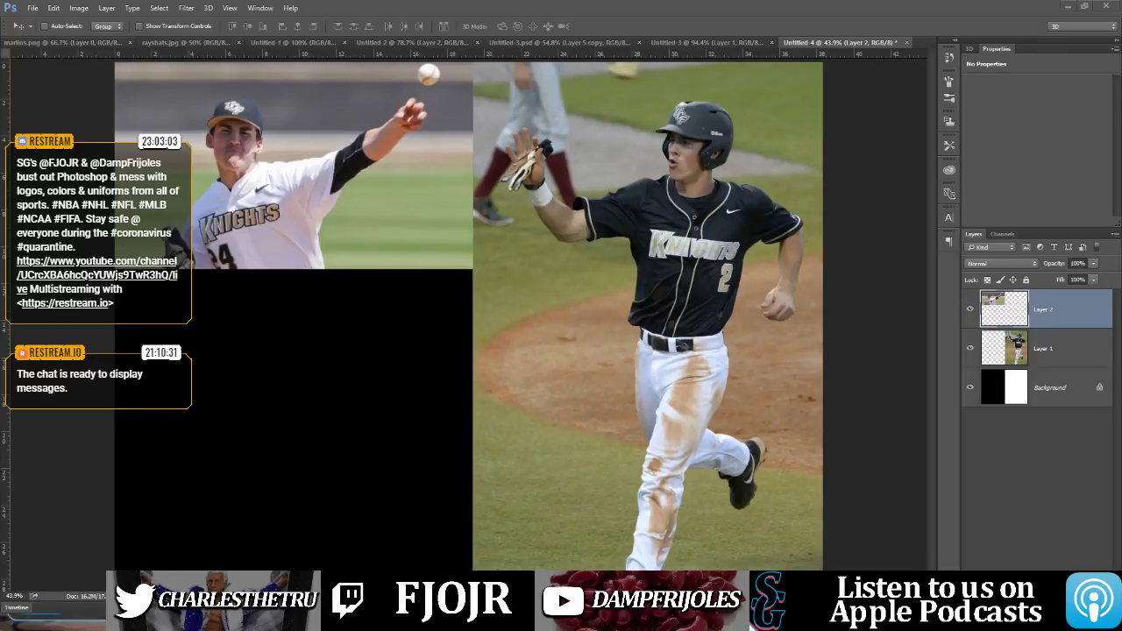
pyautogui.press('ctrl')
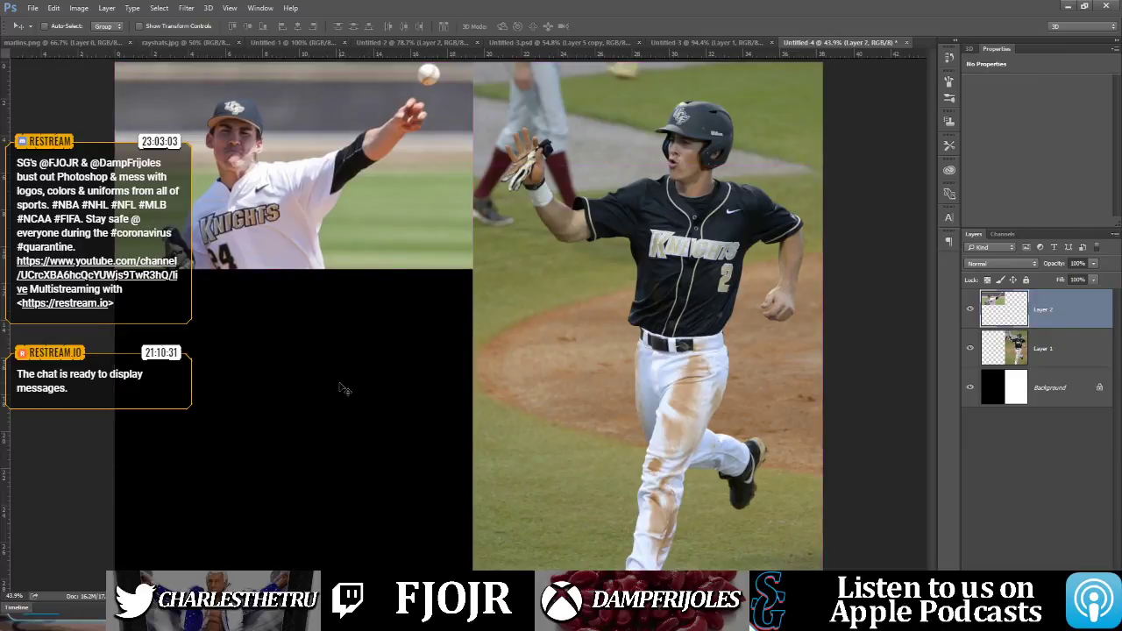
# Paste the Knights #12 jersey photo as Layer 3, move it lower-left and enlarge it
pyautogui.hotkey('ctrl', 'v')
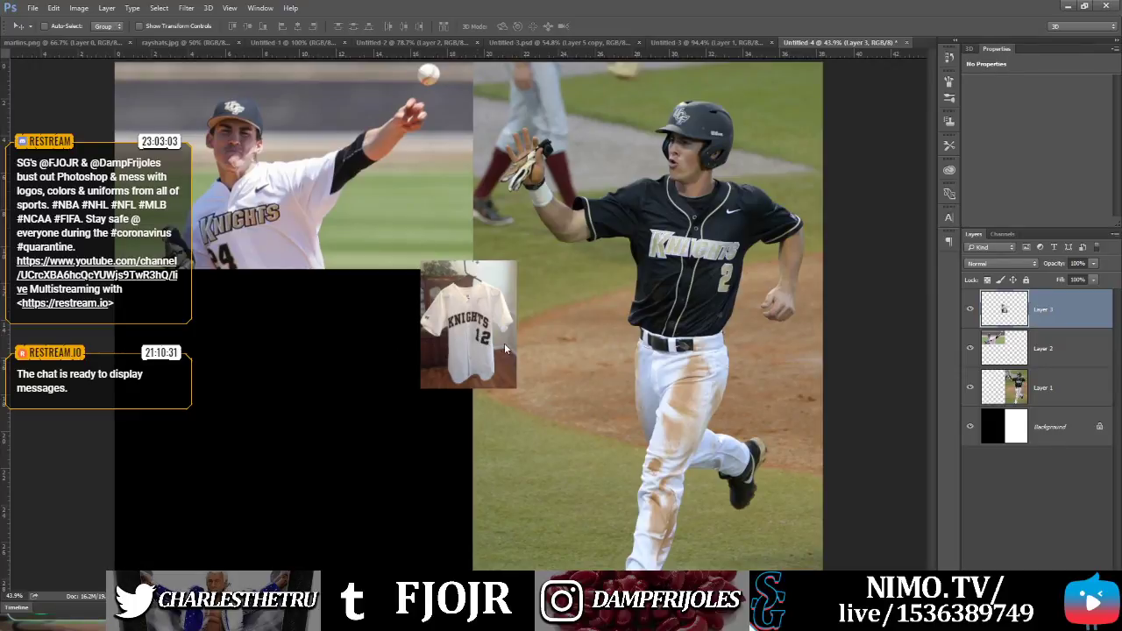
pyautogui.moveTo(482, 329); pyautogui.dragTo(176, 526)
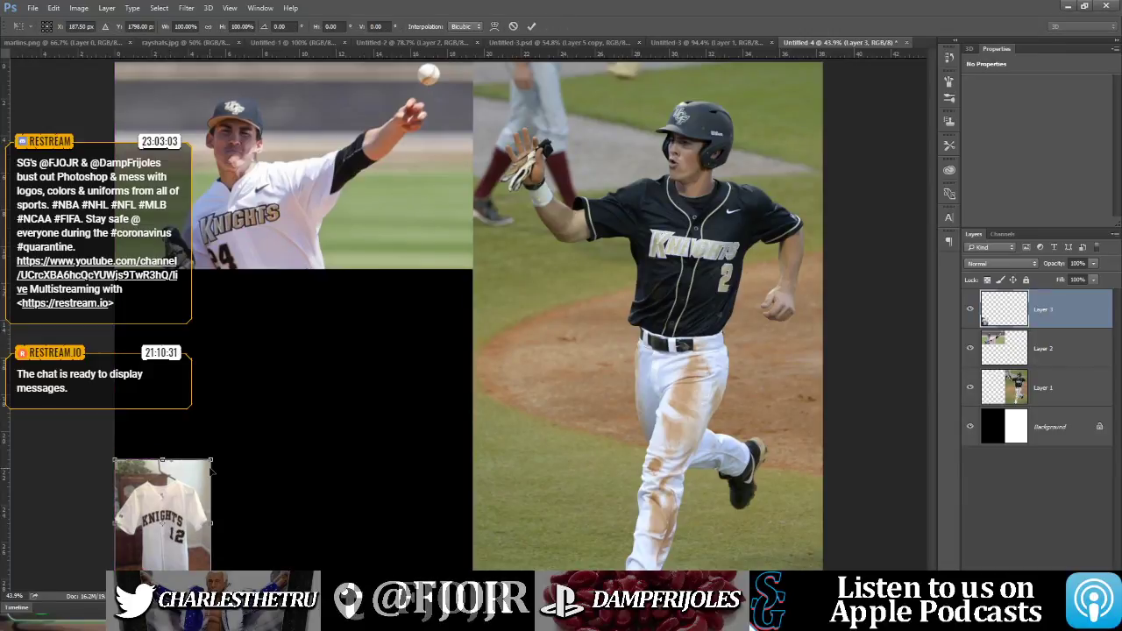
pyautogui.hotkey('ctrl', 't')
pyautogui.moveTo(210, 458); pyautogui.dragTo(426, 326)
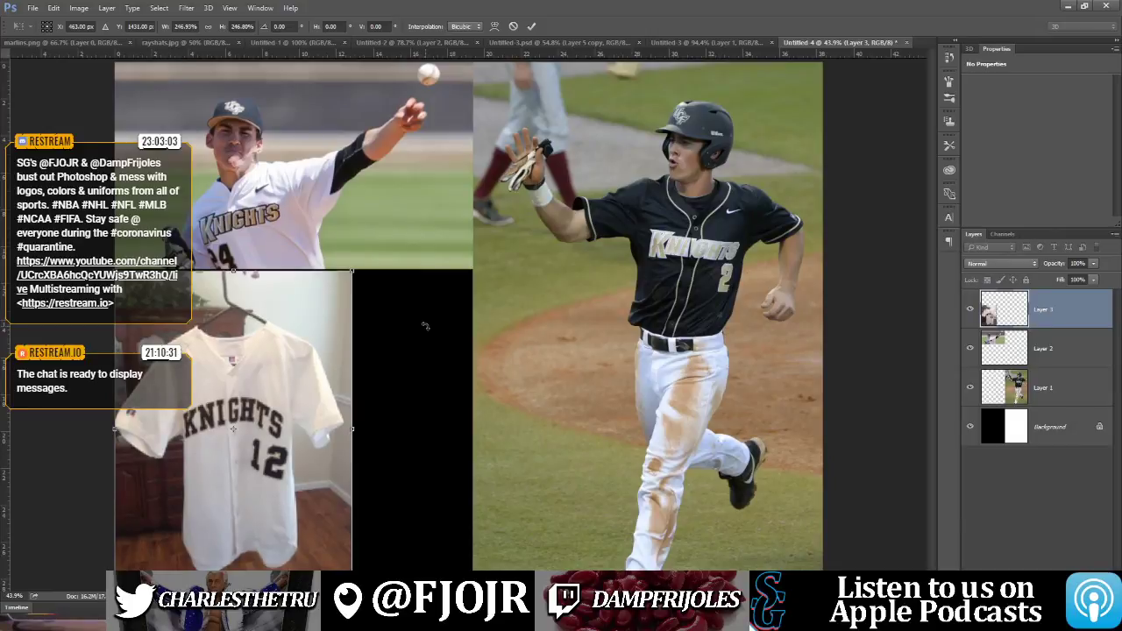
pyautogui.press('Return')
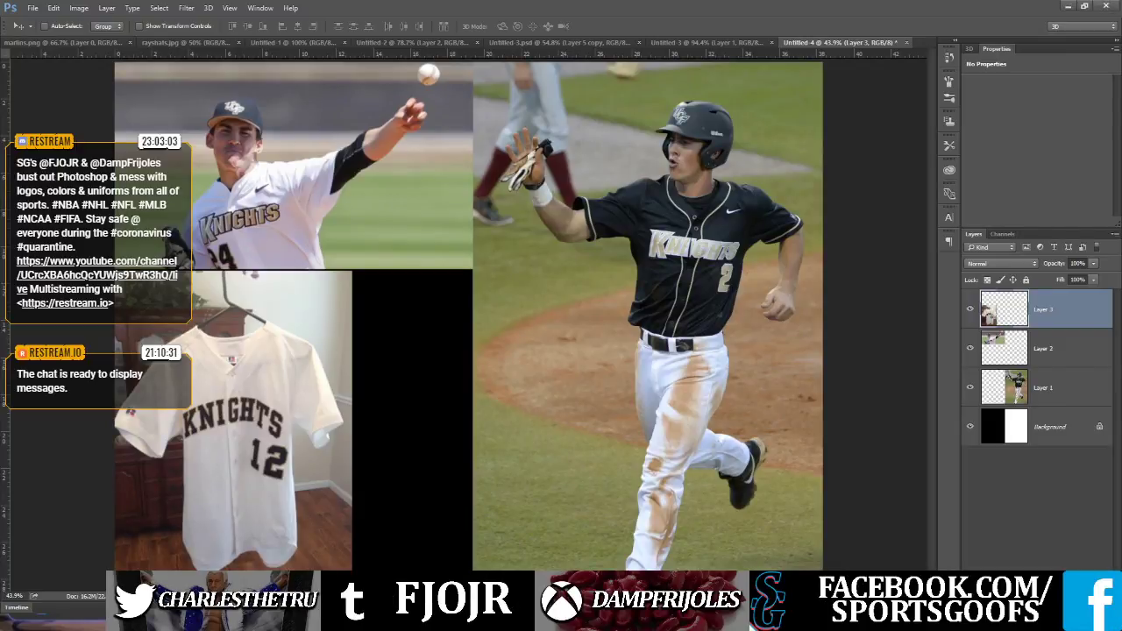
# Create a new blank white square document, Untitled-5, with the default settings
pyautogui.hotkey('ctrl', 'n')
pyautogui.press('Return')
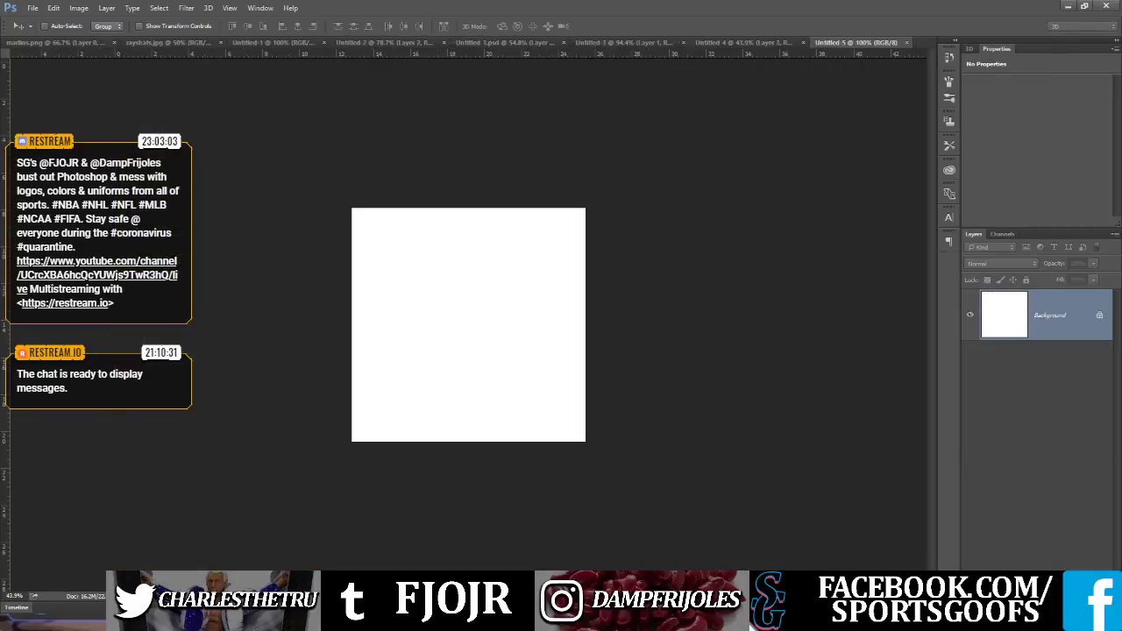
# Paste the maroon FSU cap photo as Layer 1 and zoom in on it
pyautogui.hotkey('ctrl', 'v')
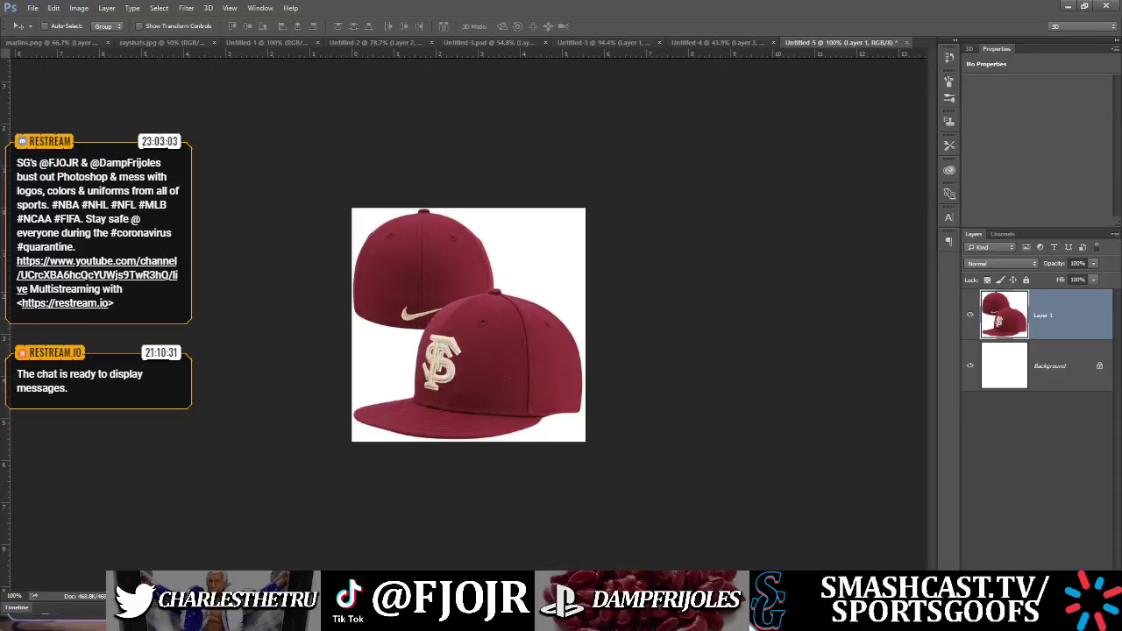
pyautogui.hotkey('ctrl', '+')
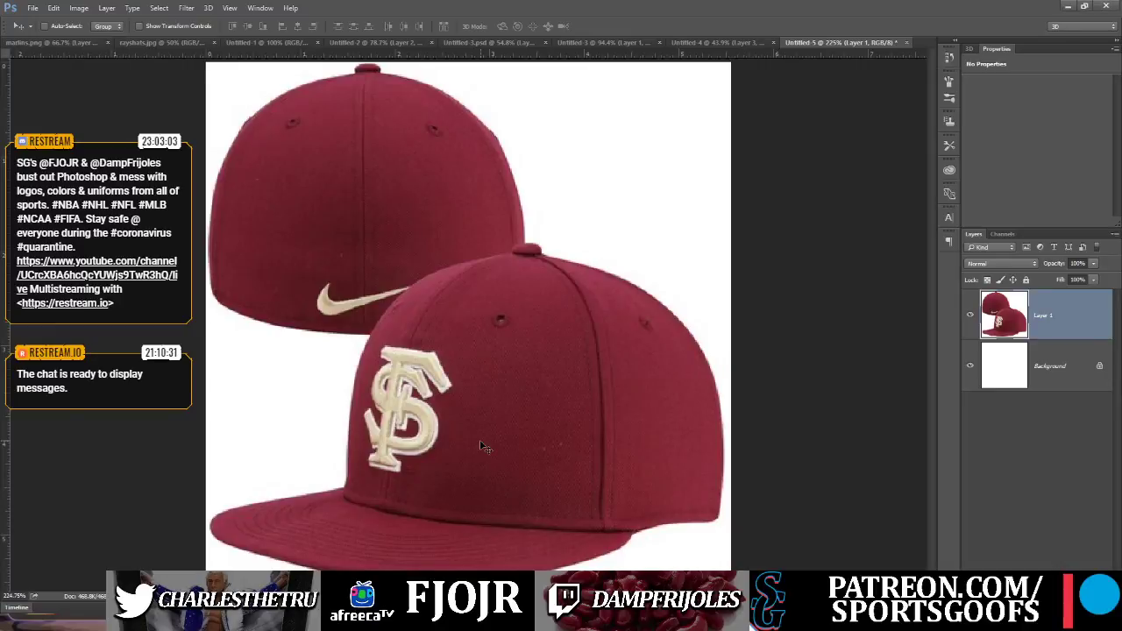
# Create Untitled-6 holding the Miami pitcher photo, then a new document with the UCF cap pasted
pyautogui.hotkey('ctrl', 'n')
pyautogui.press('Return')
pyautogui.hotkey('ctrl', 'v')
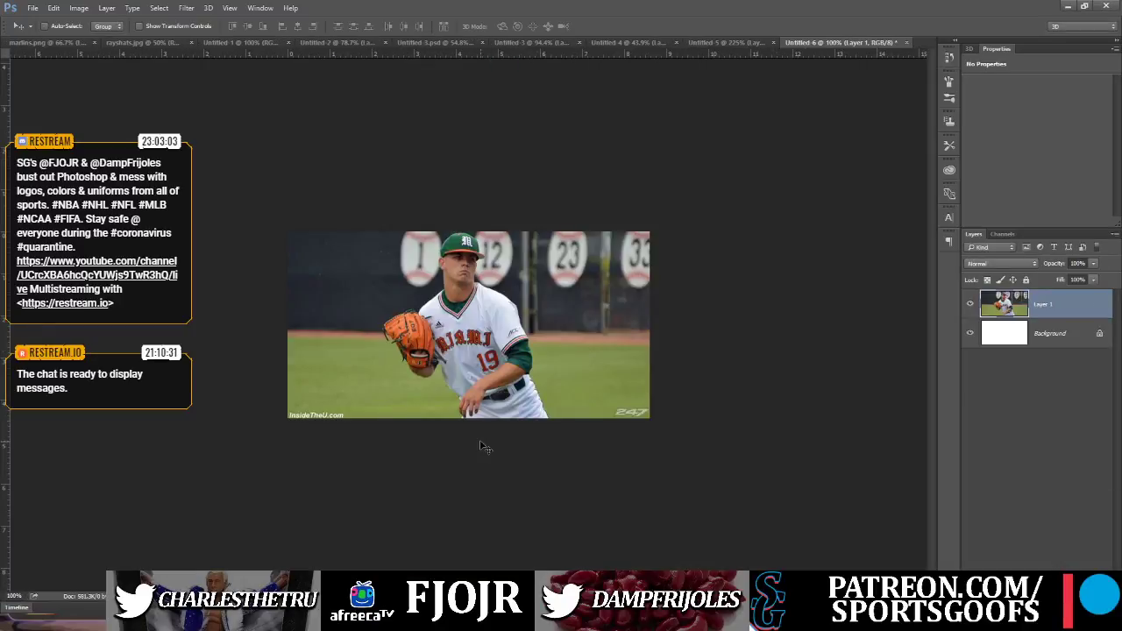
pyautogui.hotkey('ctrl', '0')
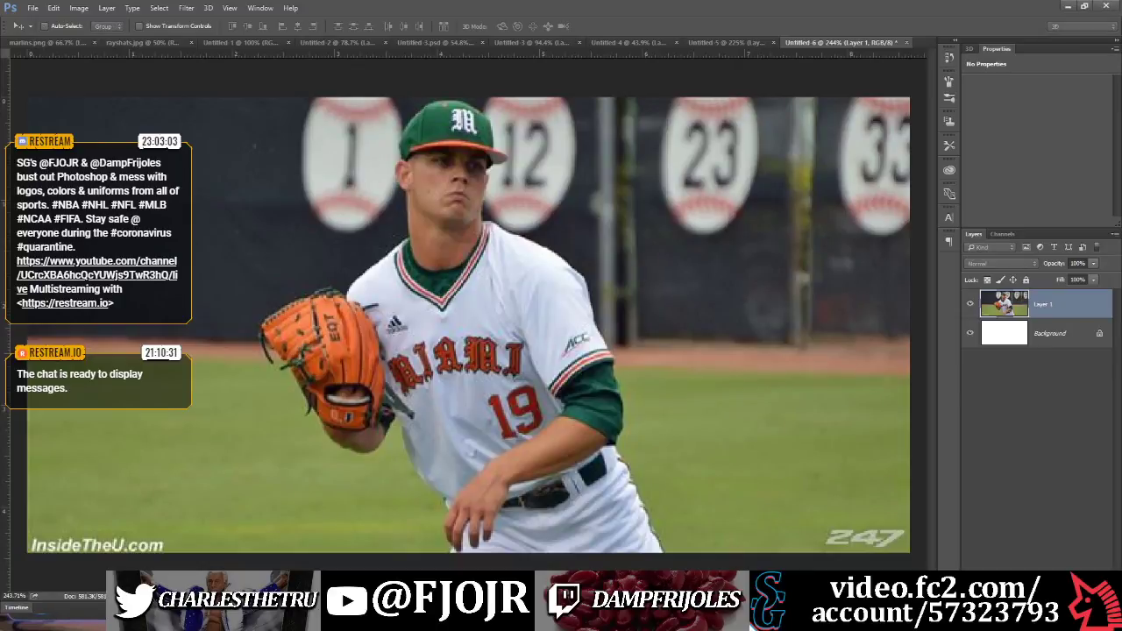
pyautogui.hotkey('ctrl', 'alt', 'n')
pyautogui.hotkey('ctrl', 'v')
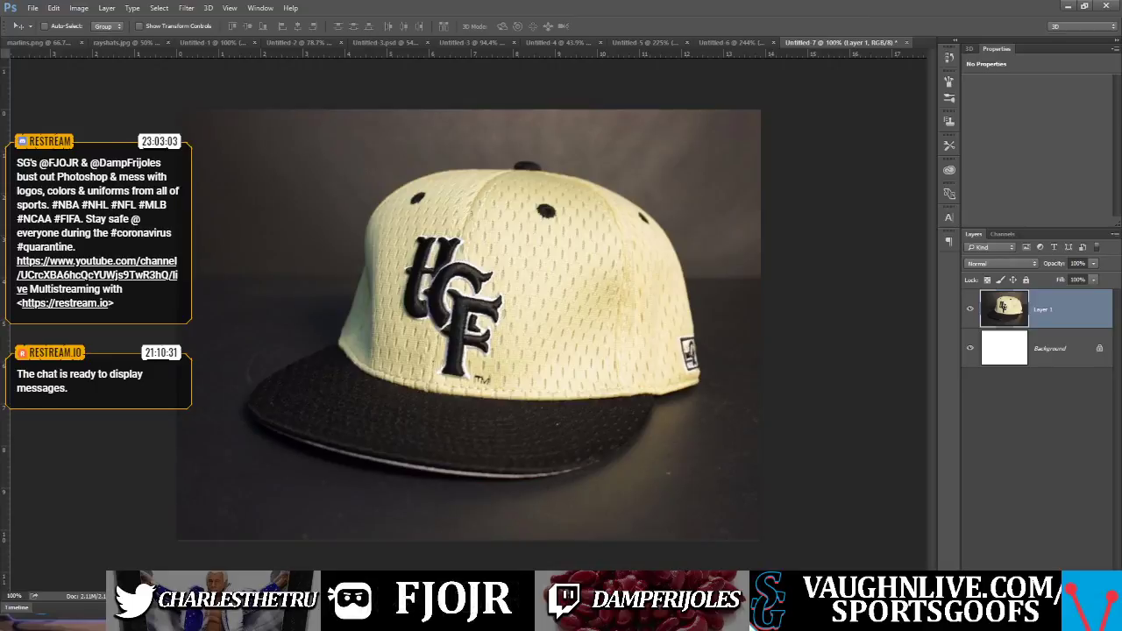
# Fit the UCF cap photo to the window, then bring up the Untitled-5 FSU cap document
pyautogui.hotkey('ctrl', '0')
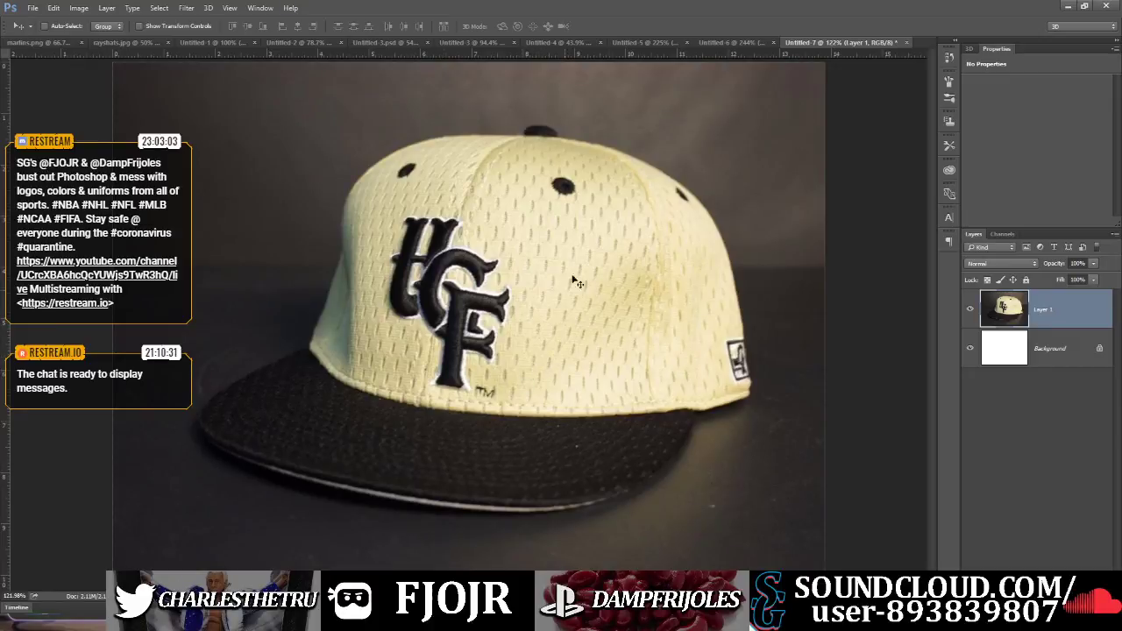
pyautogui.click(640, 40)
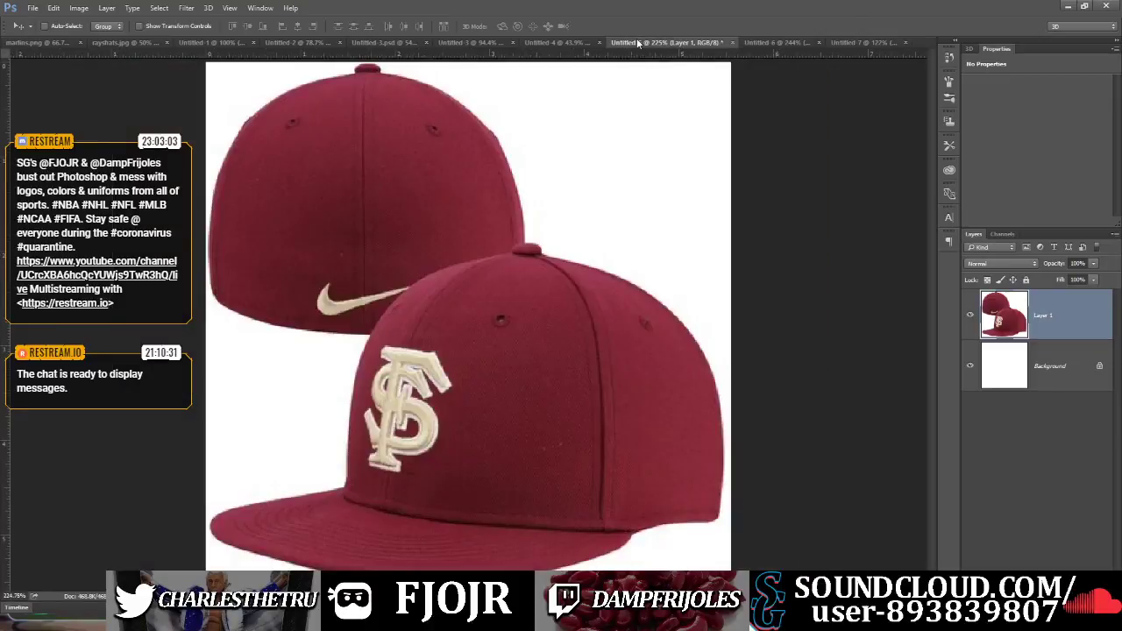
# Cycle through the Untitled-4, Untitled-5, Untitled-6 and Untitled-7 documents
pyautogui.click(556, 45)
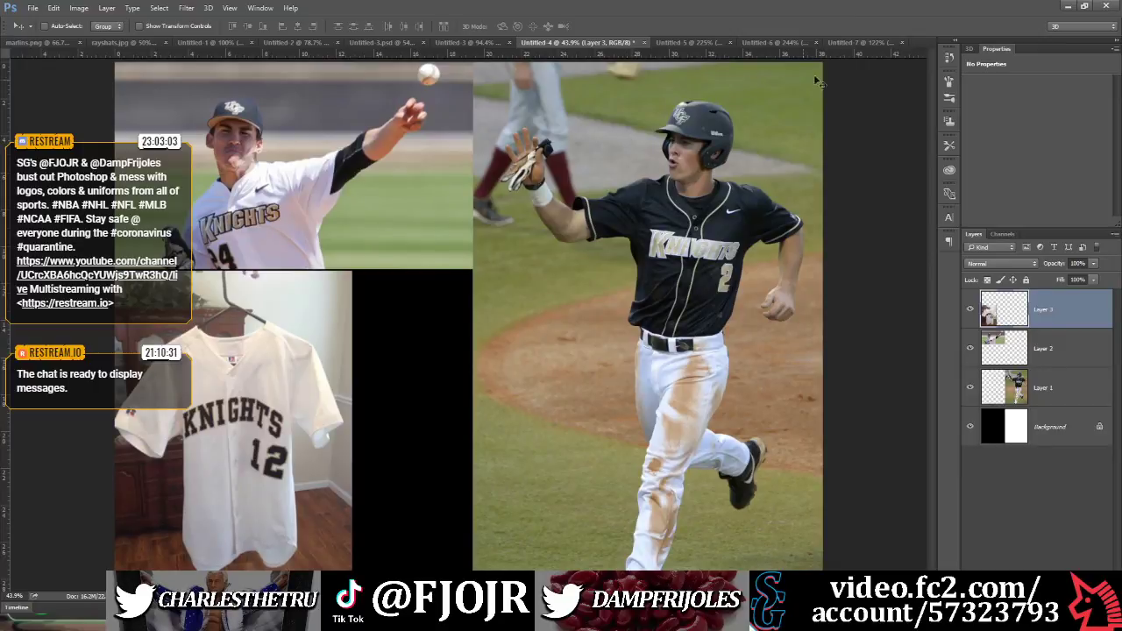
pyautogui.click(685, 45)
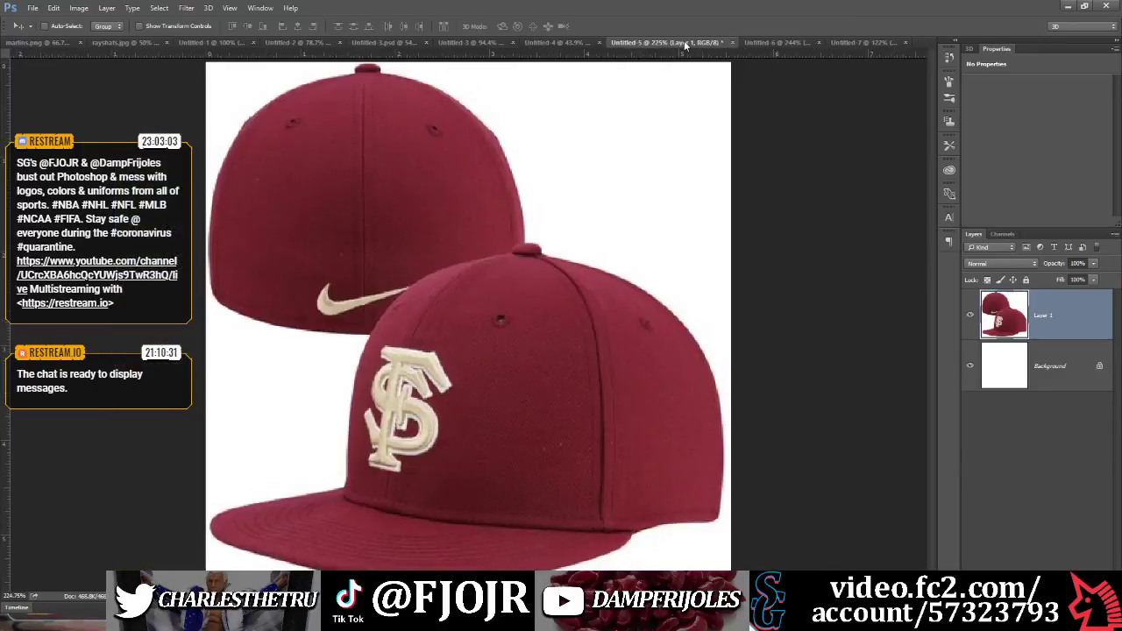
pyautogui.click(761, 39)
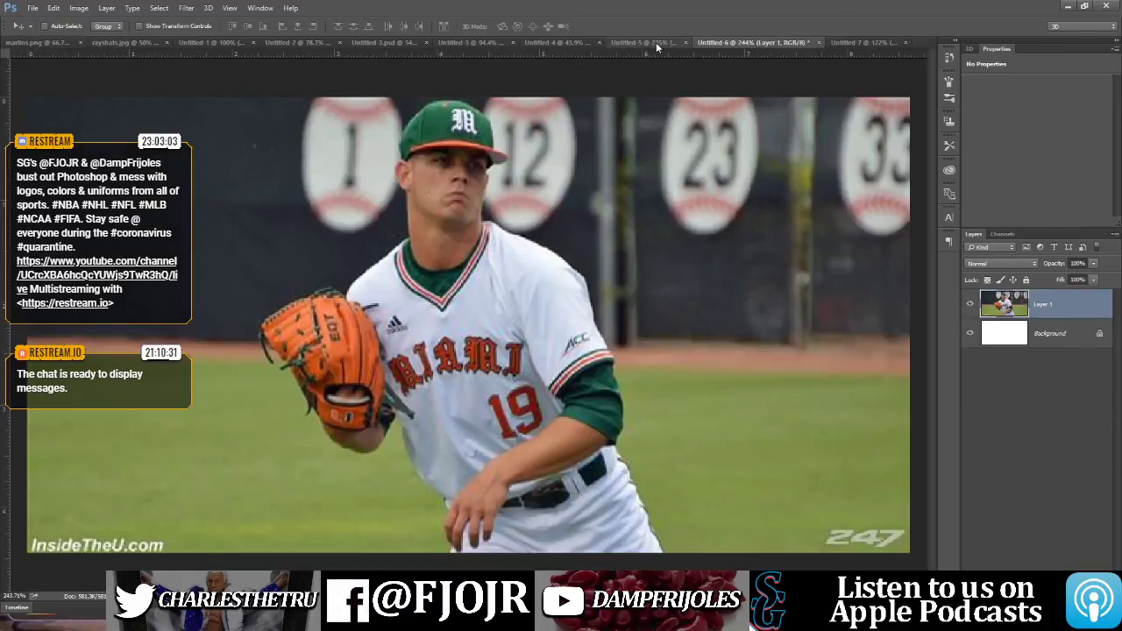
pyautogui.click(853, 41)
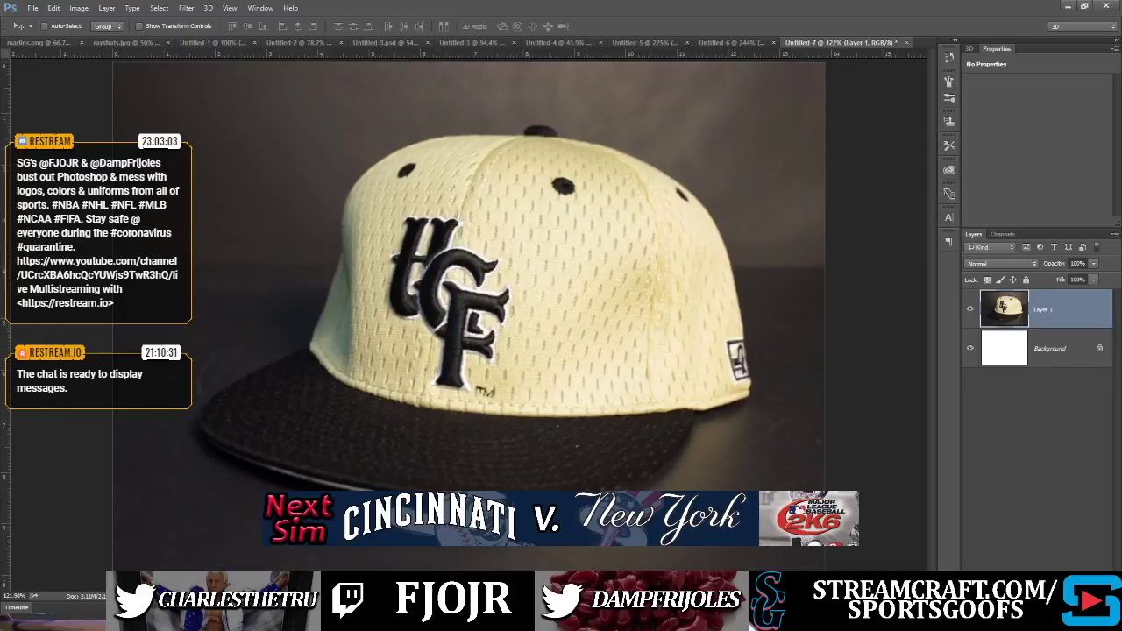
# Switch to the marlins.png document showing the Marlins leaping-fish logo
pyautogui.click(57, 43)
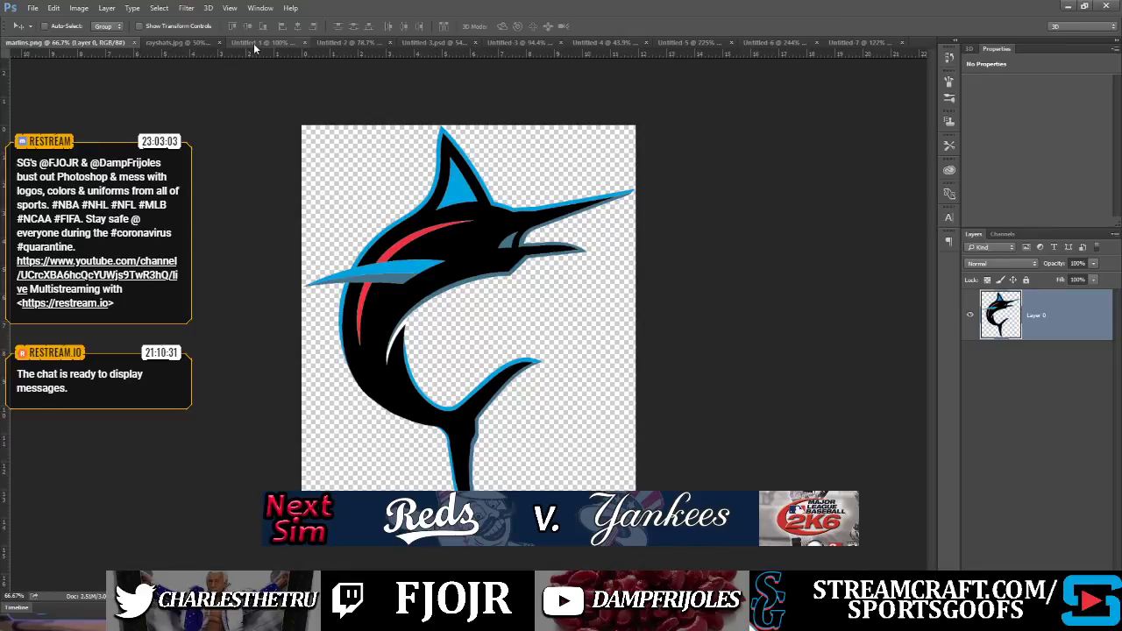
# Bring up the Untitled-3.psd Marlins logo grid and select Layer 2 copy
pyautogui.click(255, 43)
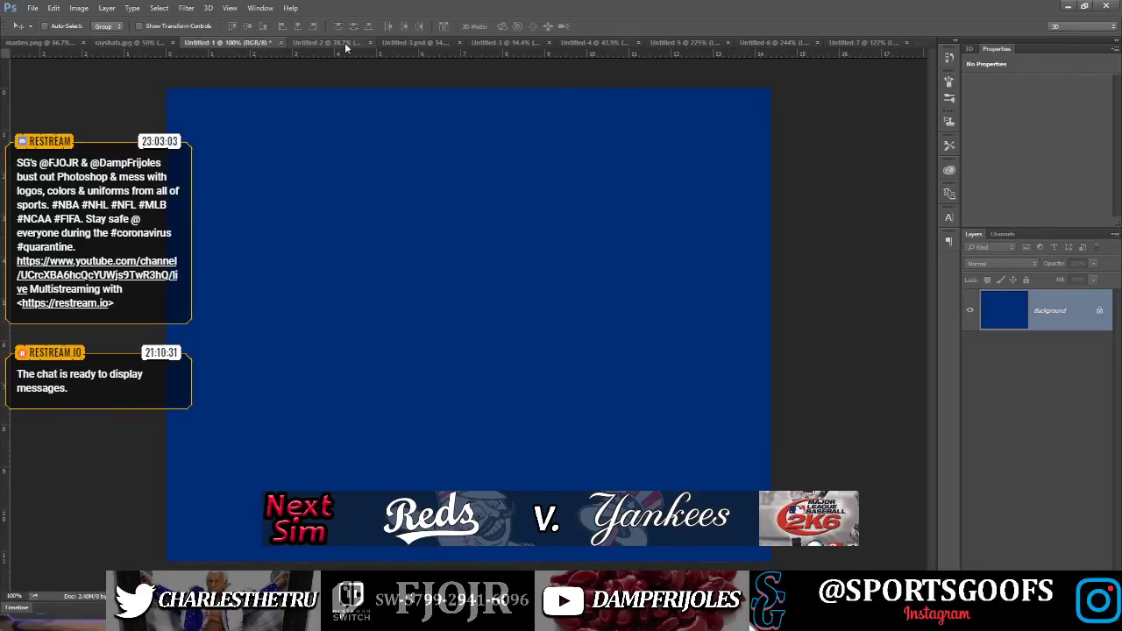
pyautogui.click(401, 42)
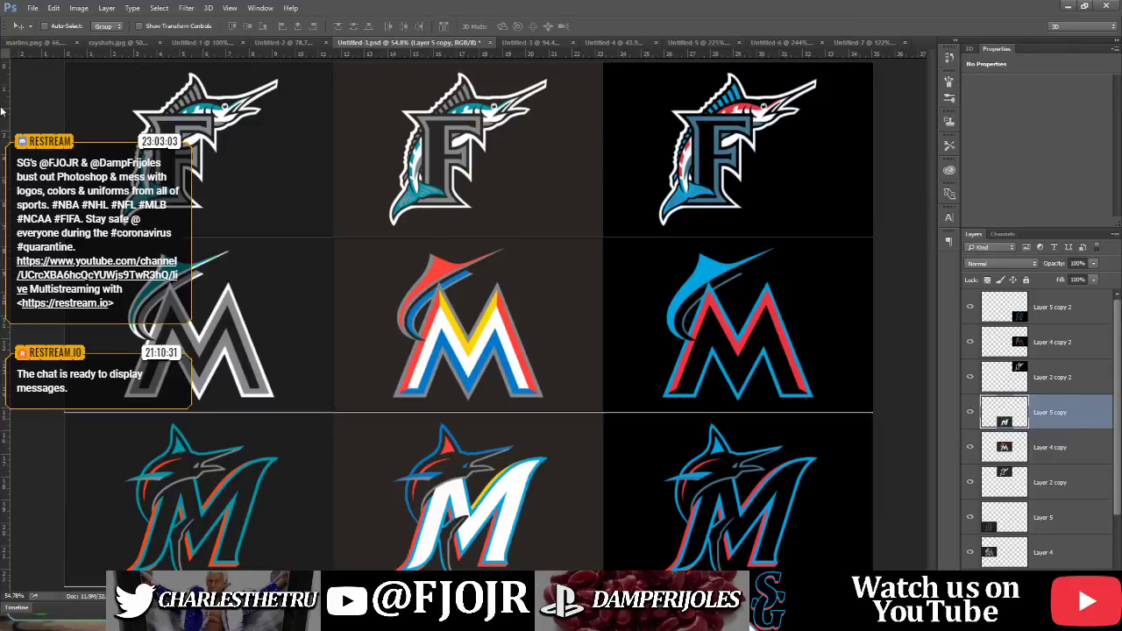
pyautogui.keyDown('ctrl'); pyautogui.click(409, 128); pyautogui.keyUp('ctrl')
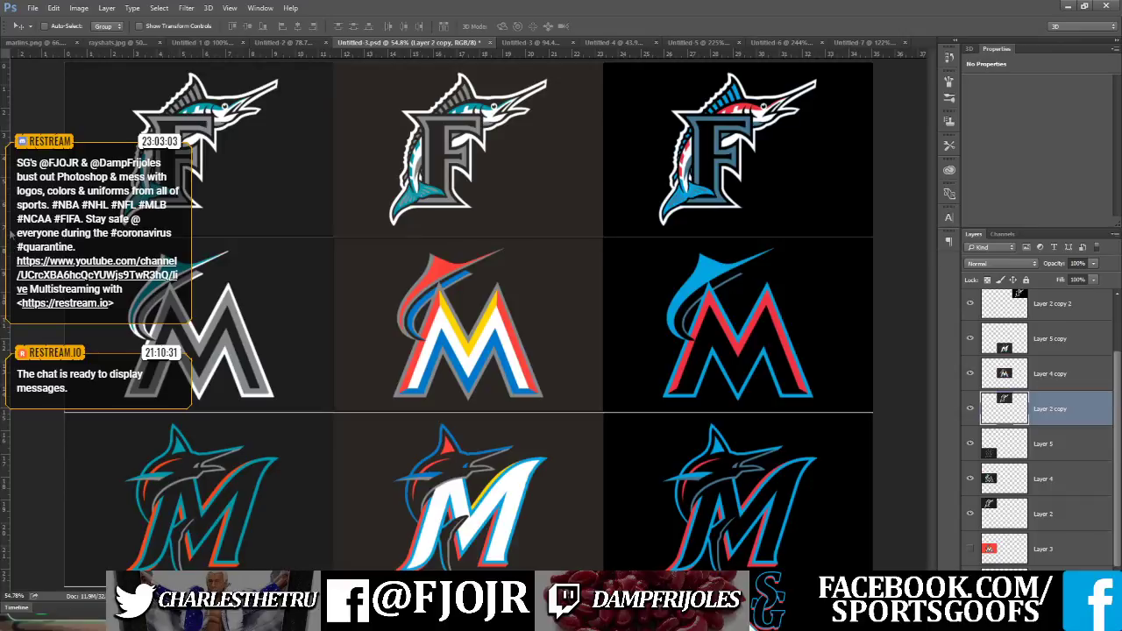
# Paint Bucket the marlin tip on the middle M logo
pyautogui.press('g')
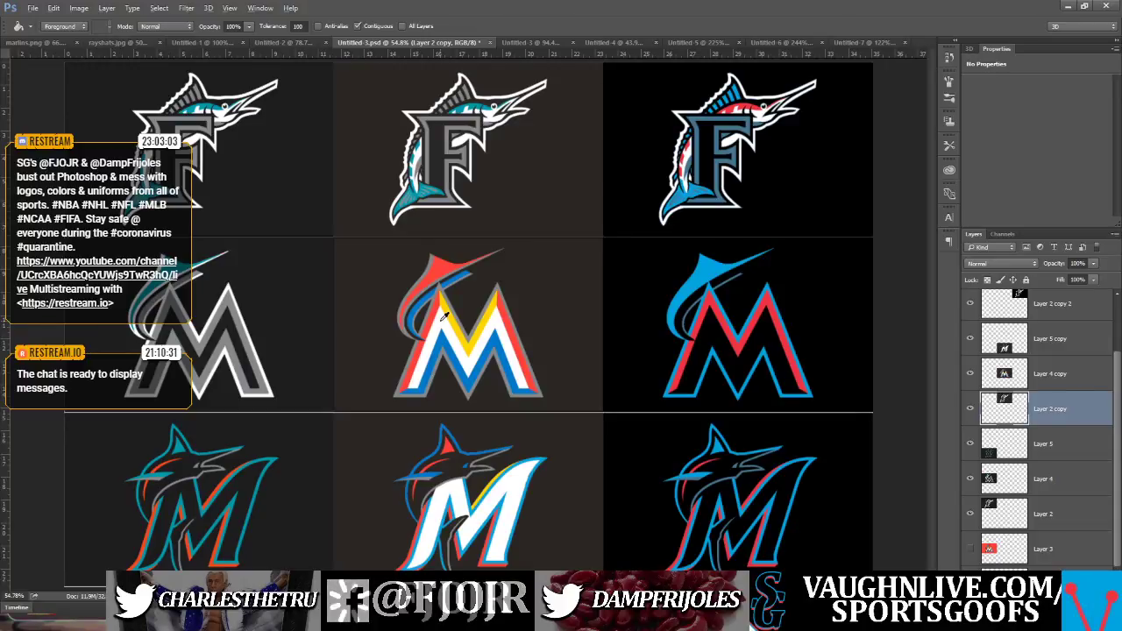
pyautogui.press('alt')
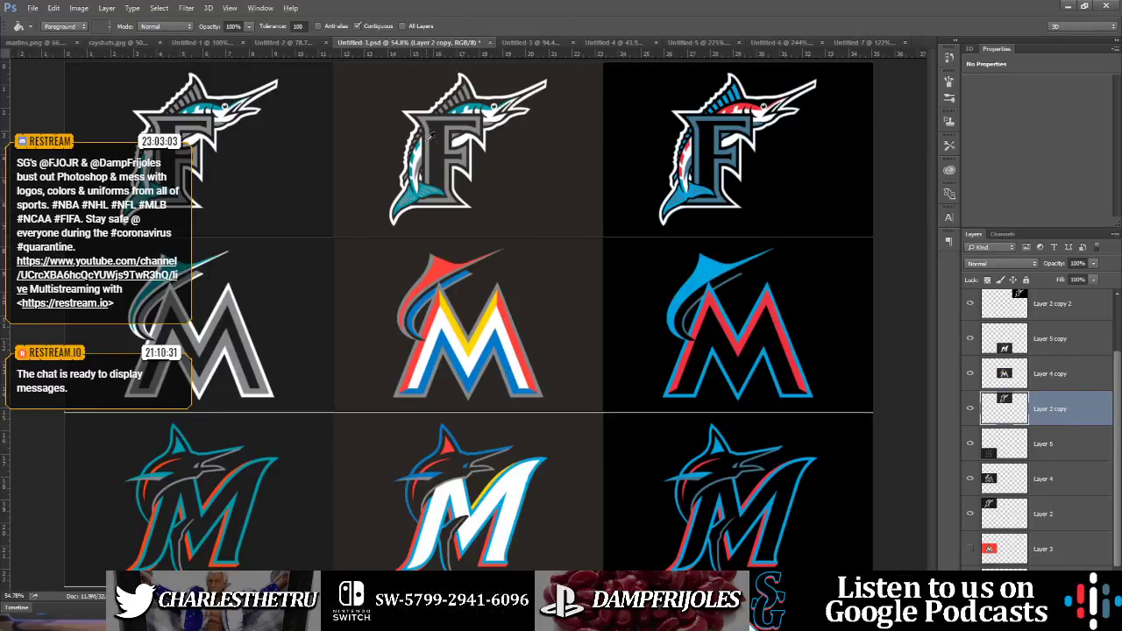
pyautogui.click(443, 258)
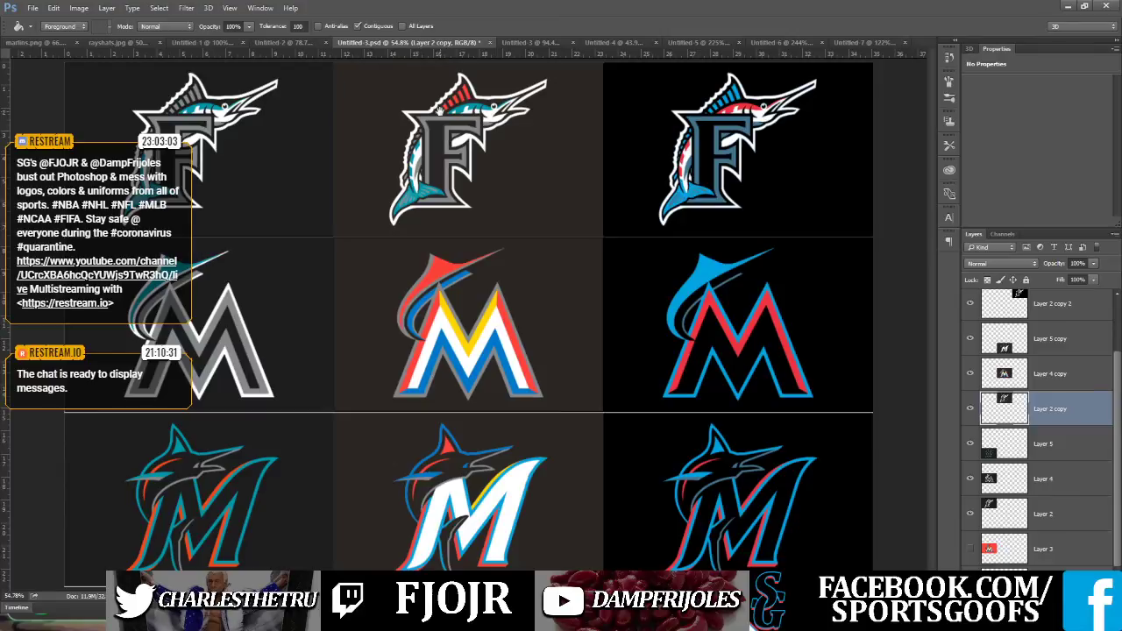
# Fill the small grey triangle beside the red stripes red, then fit the grid on screen
pyautogui.scroll(6, 421, 114)
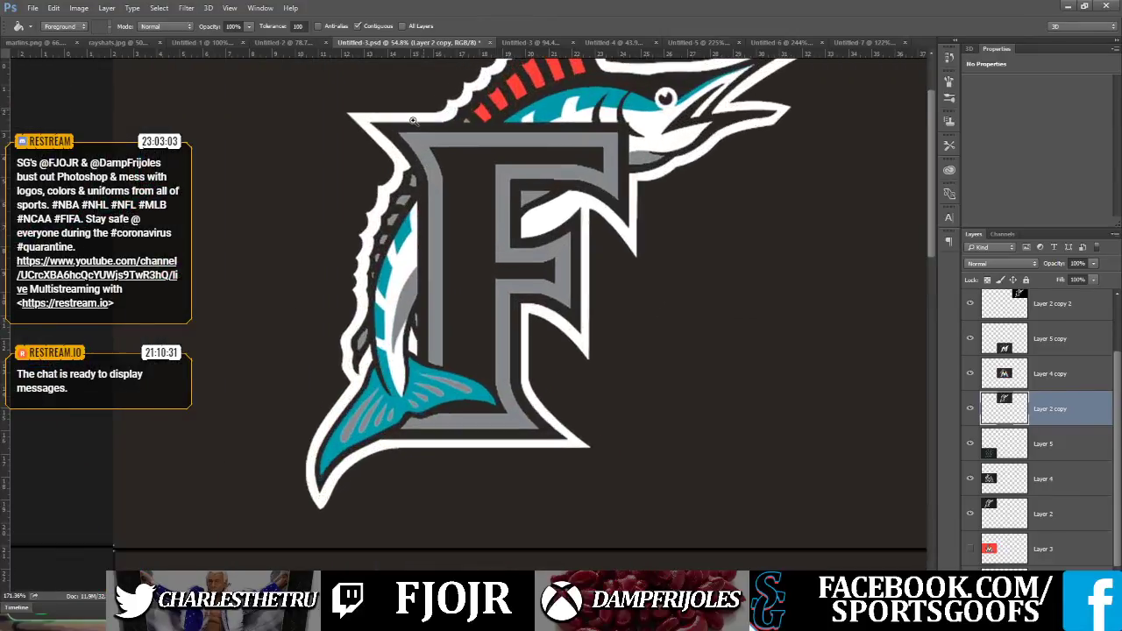
pyautogui.scroll(4, 413, 119)
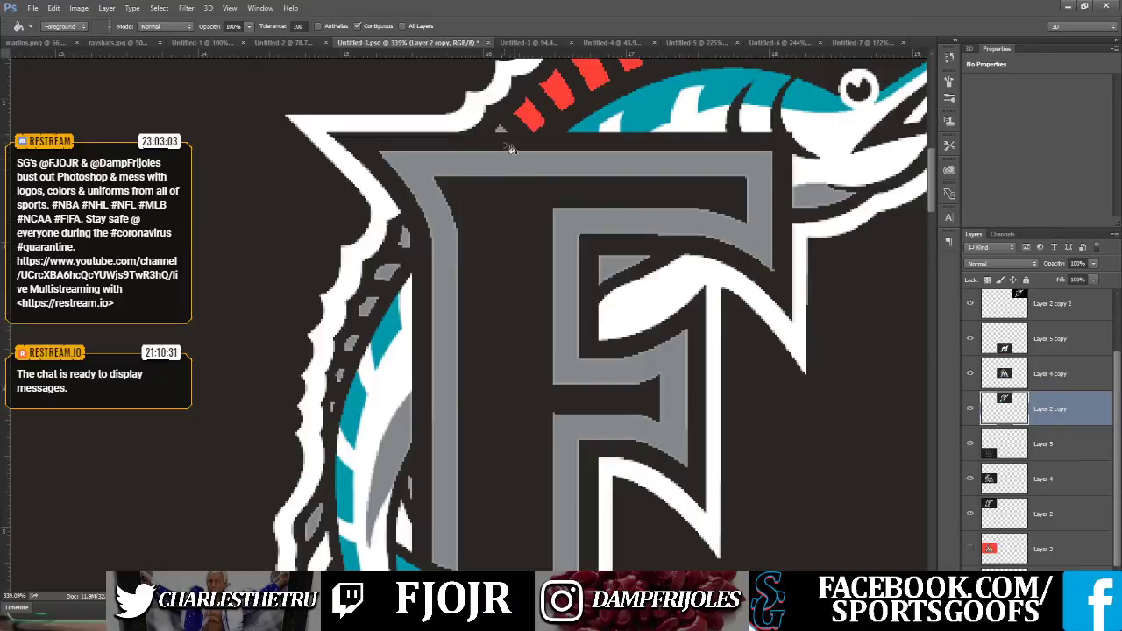
pyautogui.click(499, 130)
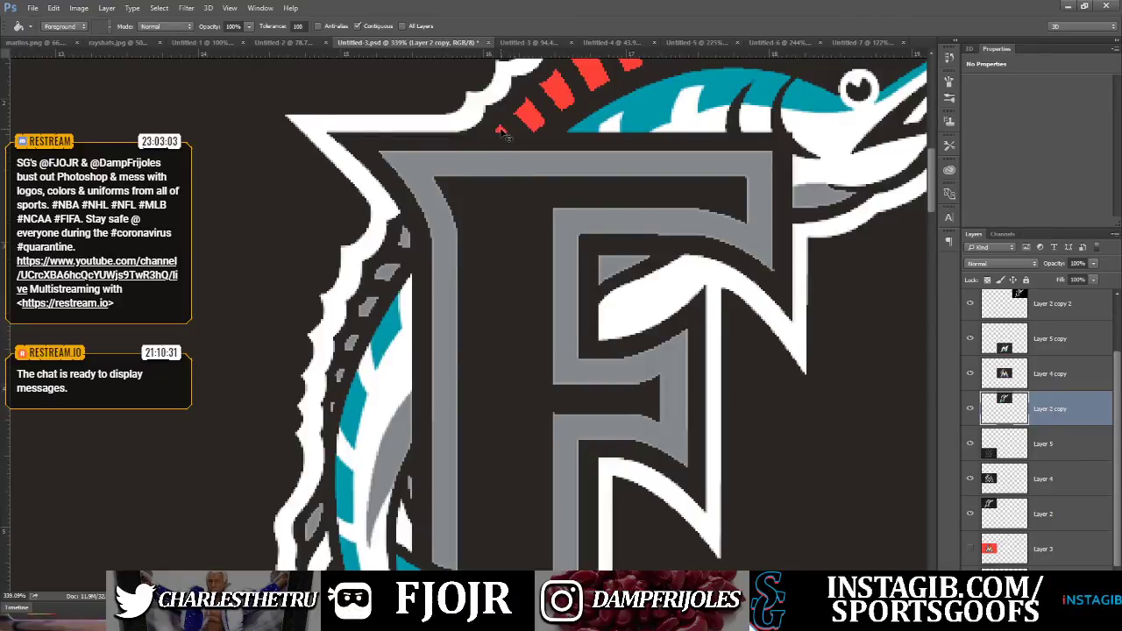
pyautogui.hotkey('ctrl', '0')
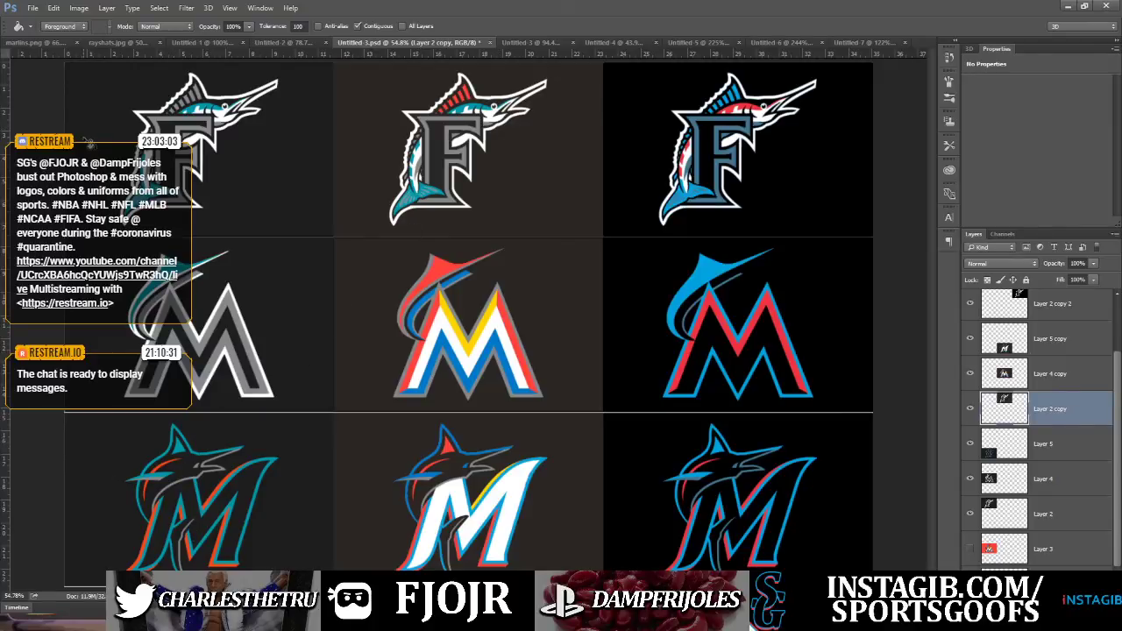
pyautogui.press('v')
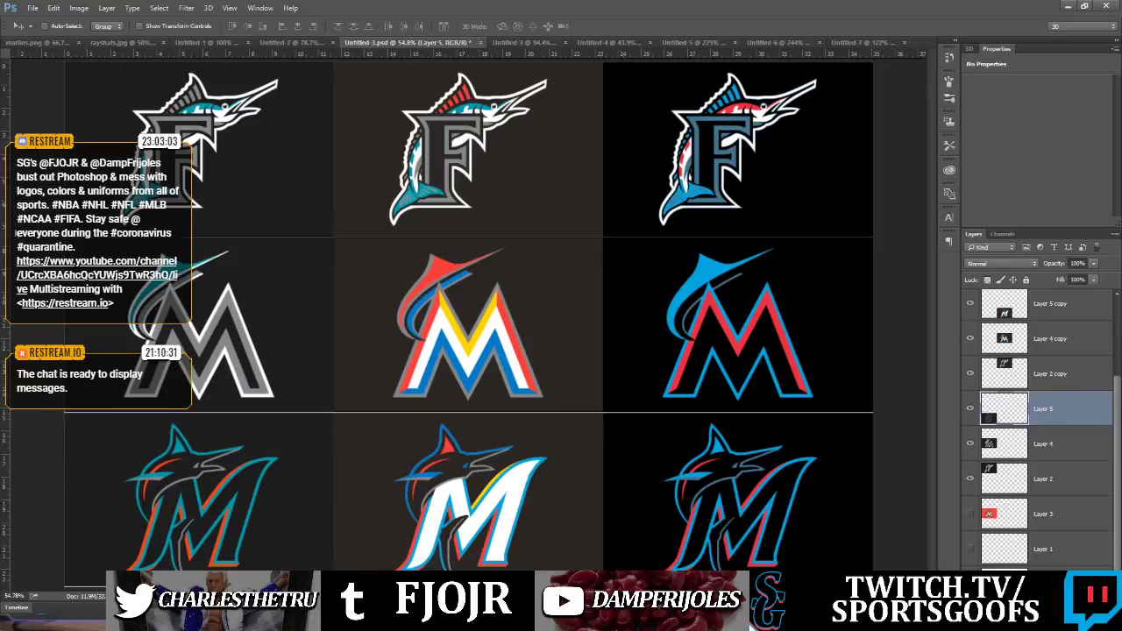
# Undo a stray fill on the left-column M and fill the bottom-left M's grey stroke orange
pyautogui.press('g')
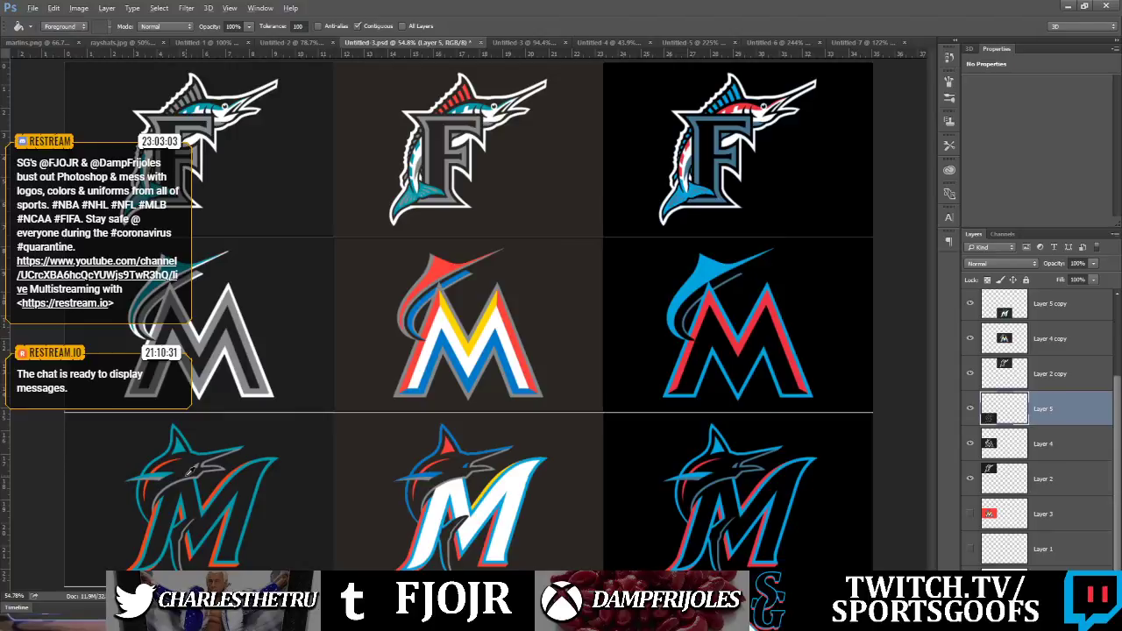
pyautogui.click(182, 336)
pyautogui.hotkey('ctrl', 'z')
pyautogui.scroll(6, 153, 561)
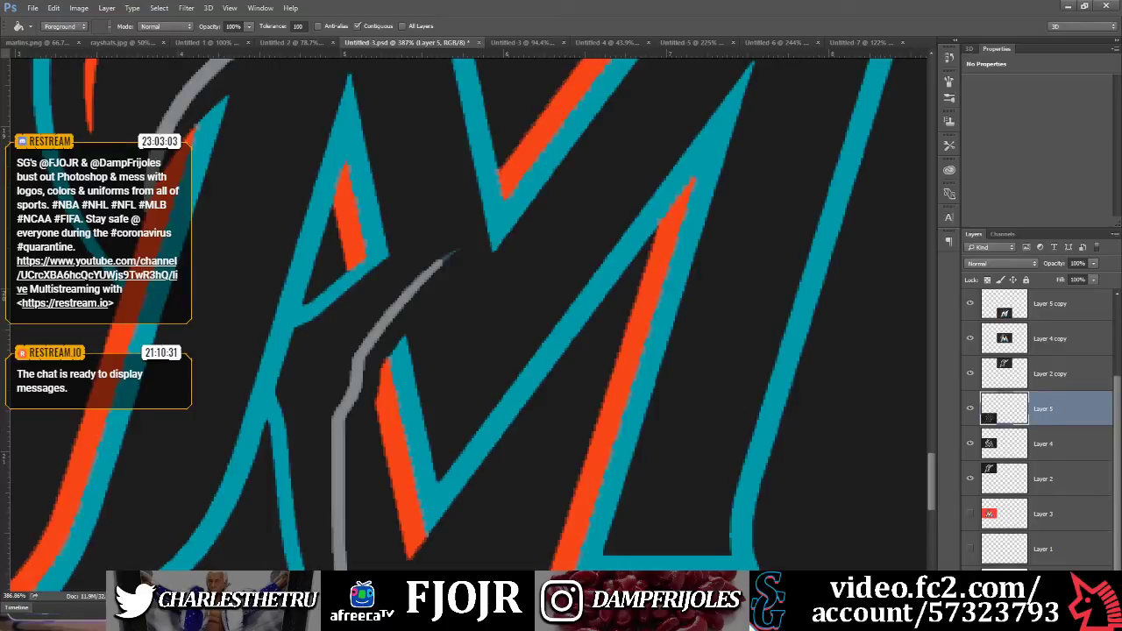
pyautogui.hscroll(-5, 232, 444)
pyautogui.click(233, 444)
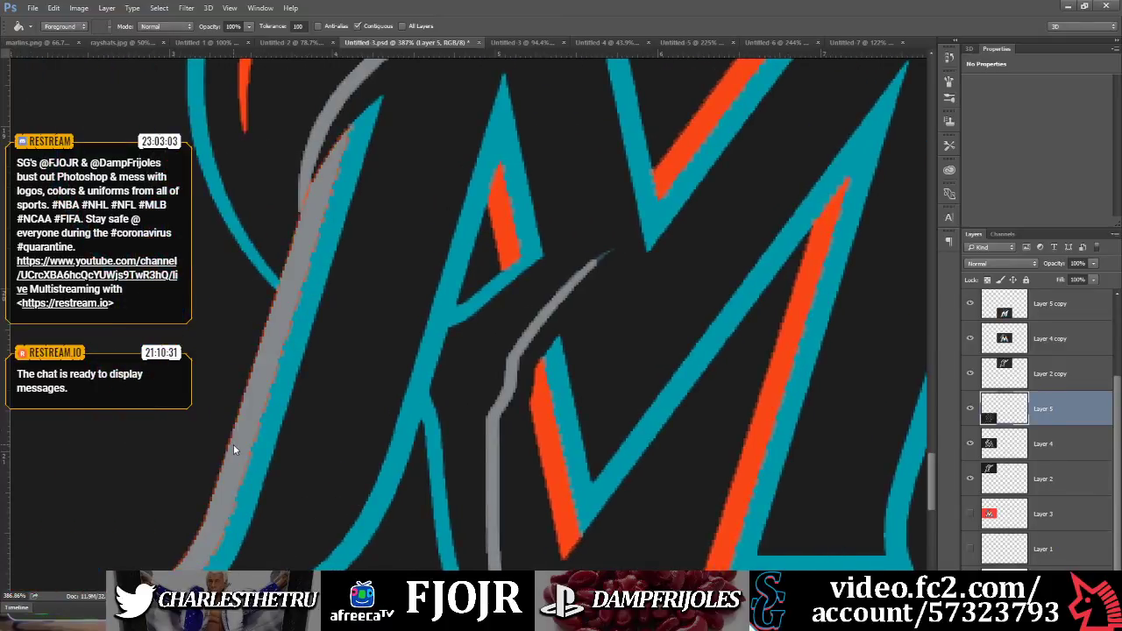
pyautogui.click(233, 443)
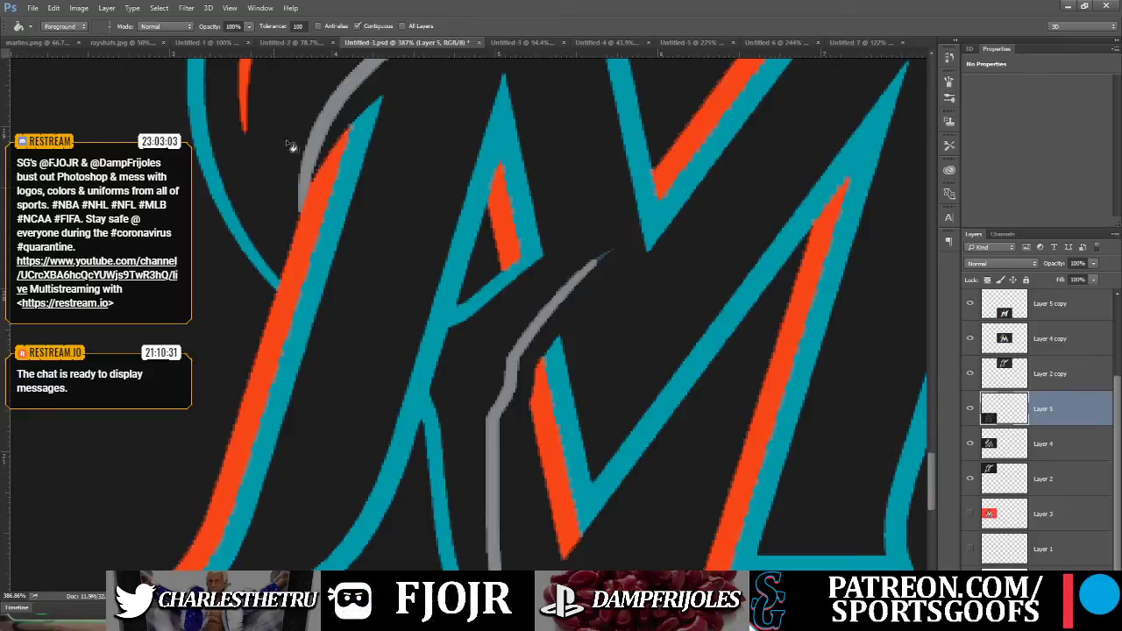
# Enable Anti-alias and turn the five orange strokes of the bottom-left M grey
pyautogui.click(319, 26)
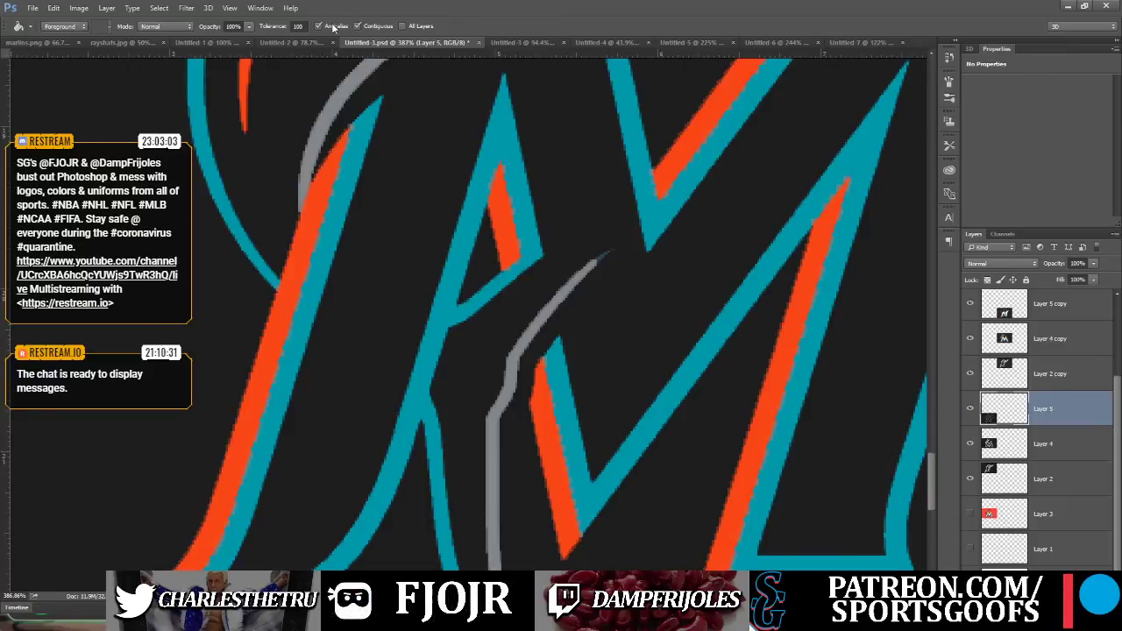
pyautogui.click(292, 280)
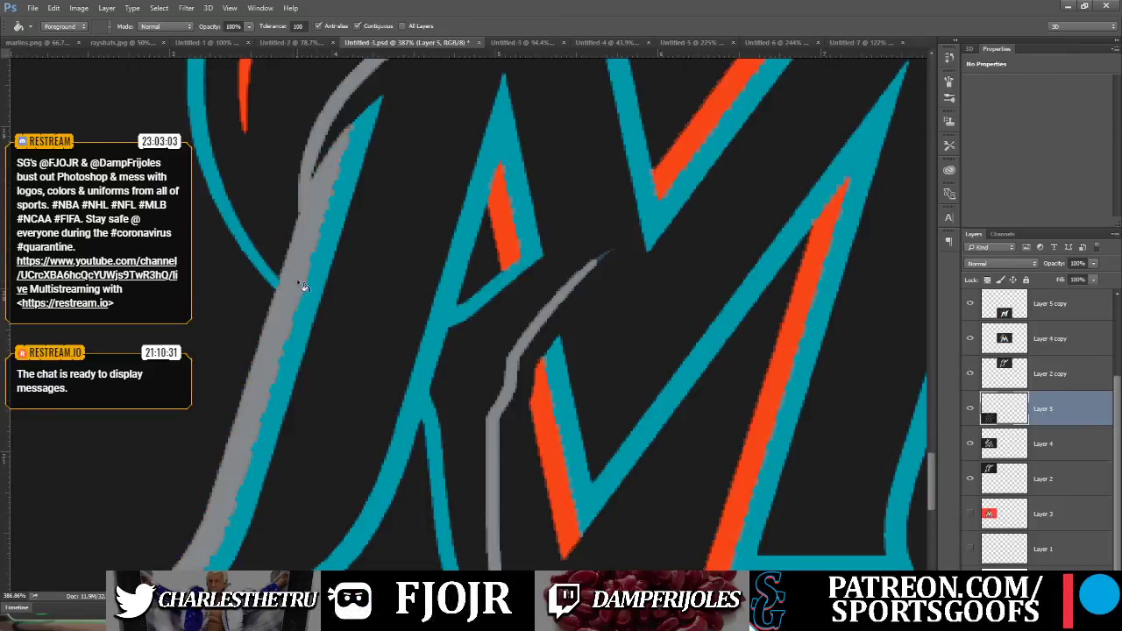
pyautogui.click(512, 237)
pyautogui.click(548, 462)
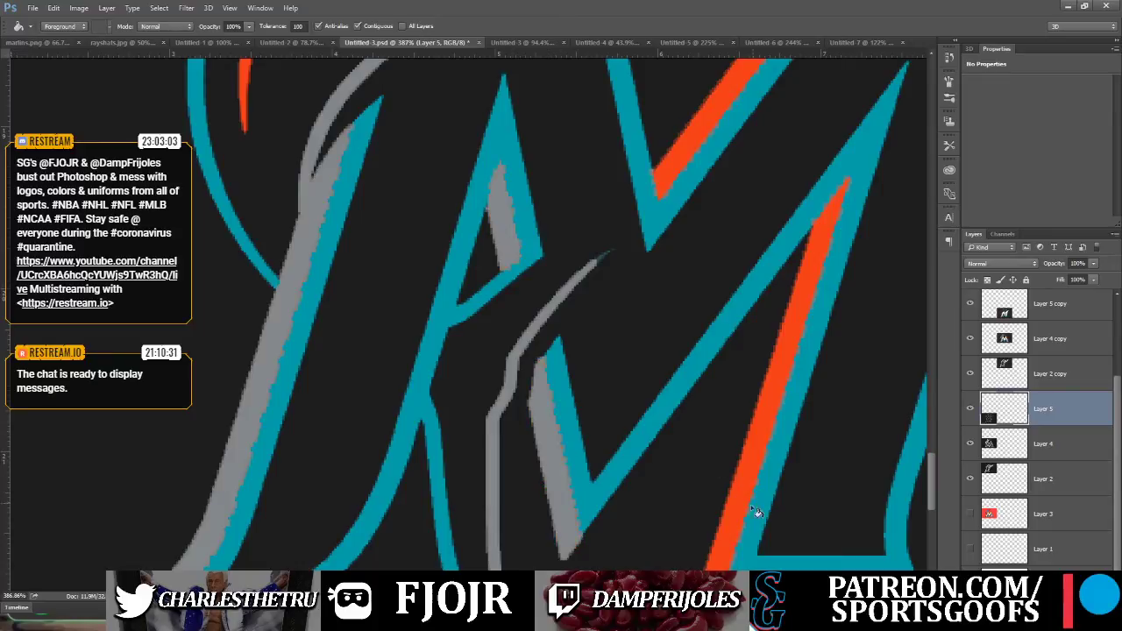
pyautogui.click(733, 522)
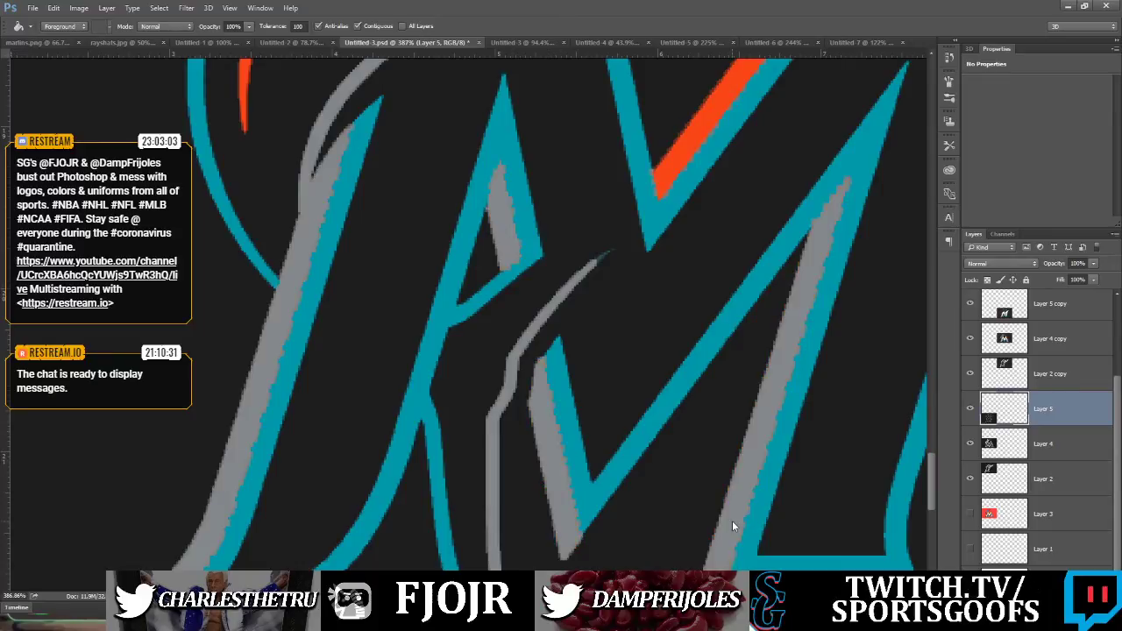
pyautogui.click(674, 160)
pyautogui.hotkey('ctrl', '0')
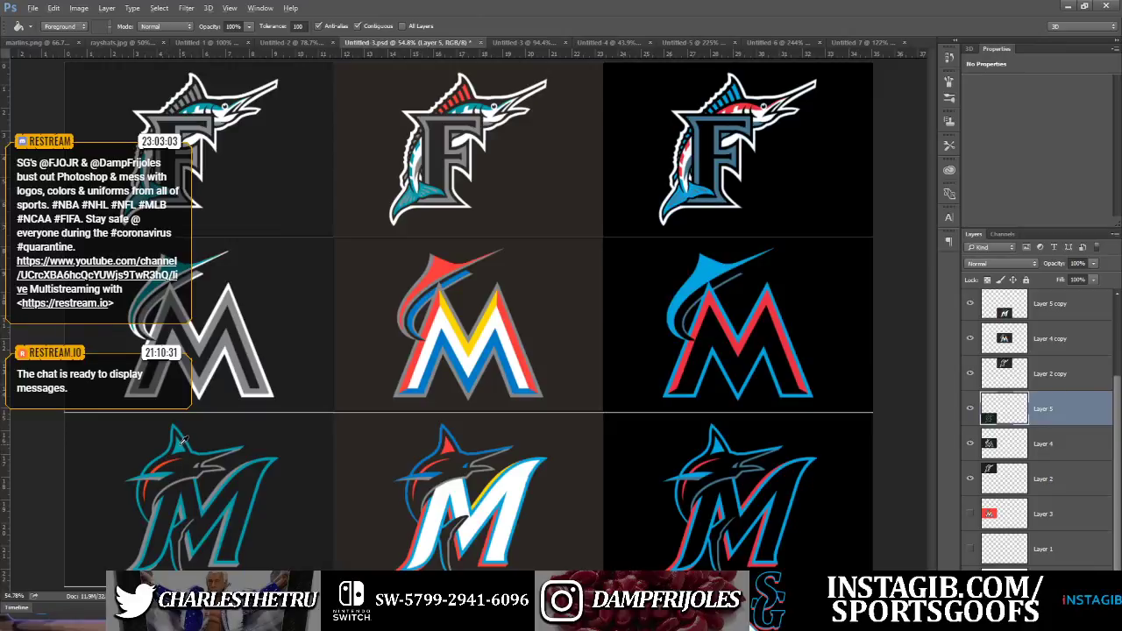
# Fill the upper jaw and lower orange stripes on the marlin head white
pyautogui.press('alt')
pyautogui.press('alt')
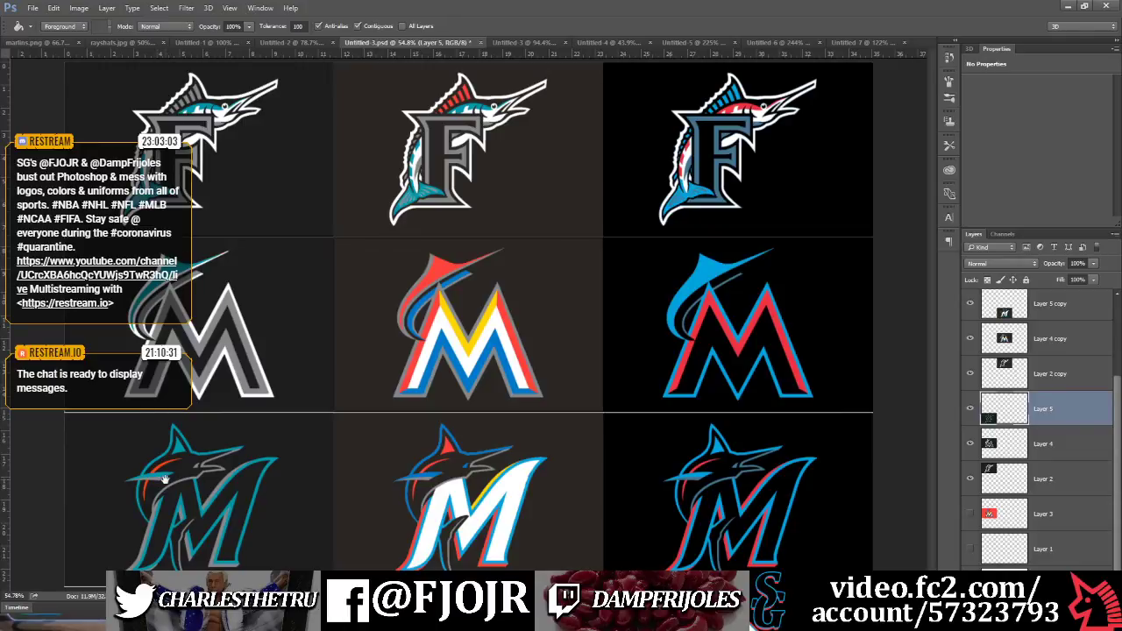
pyautogui.scroll(4, 164, 477)
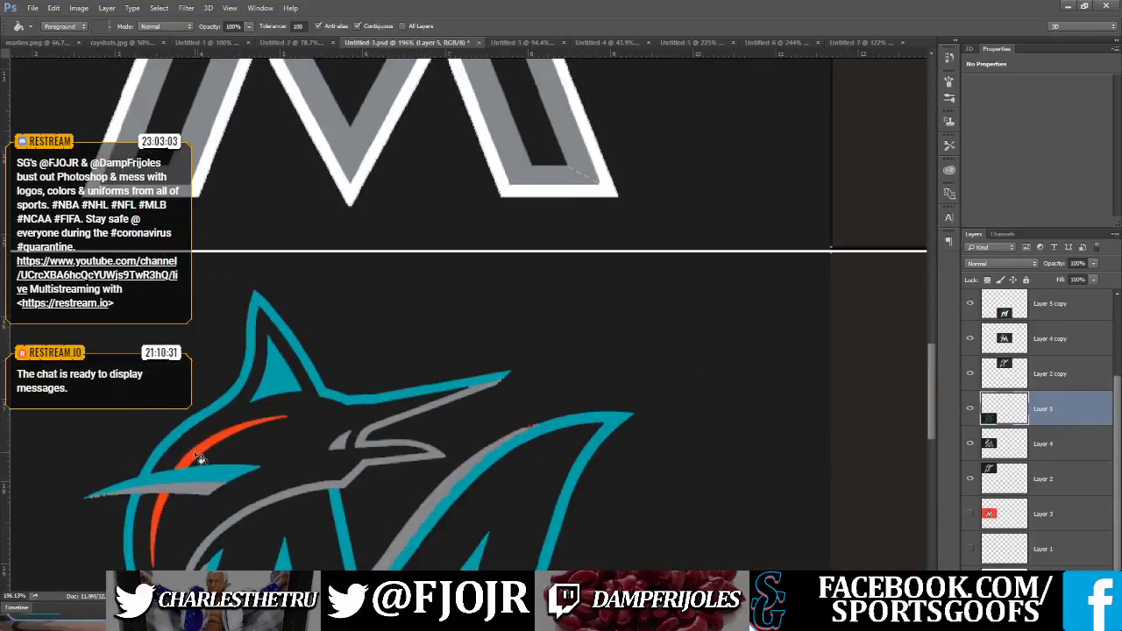
pyautogui.click(200, 457)
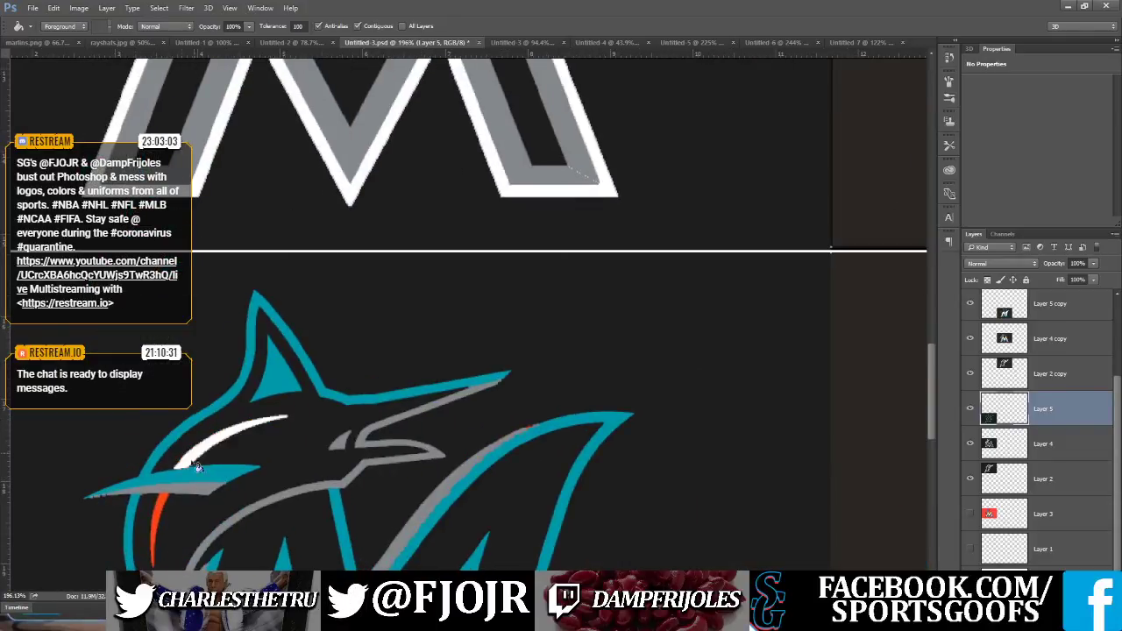
pyautogui.click(165, 513)
pyautogui.scroll(-4, 165, 514)
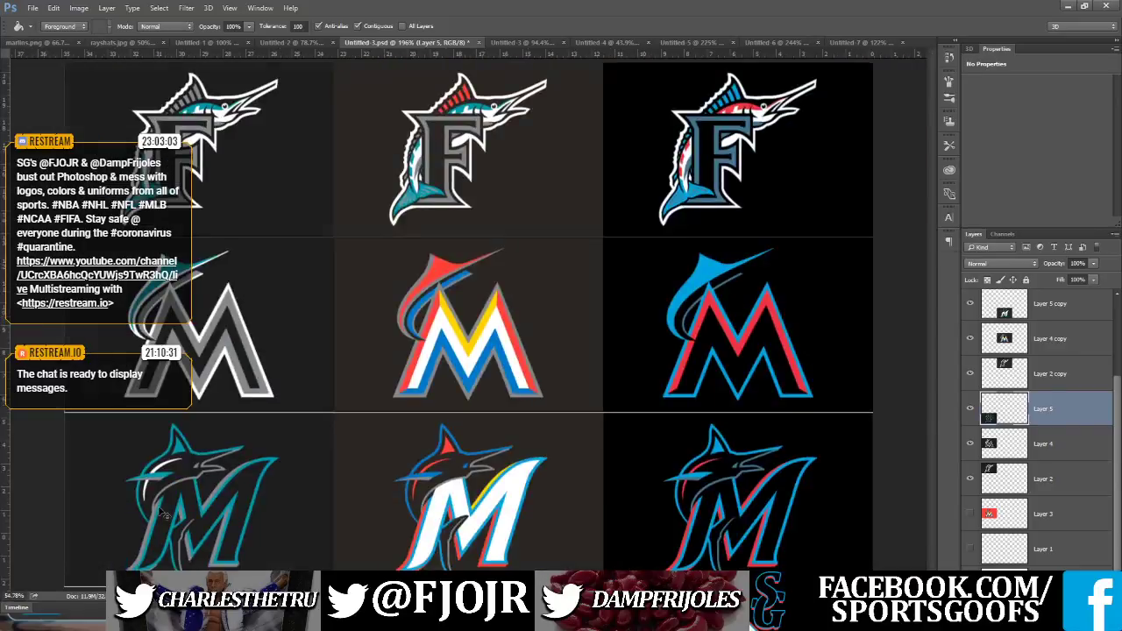